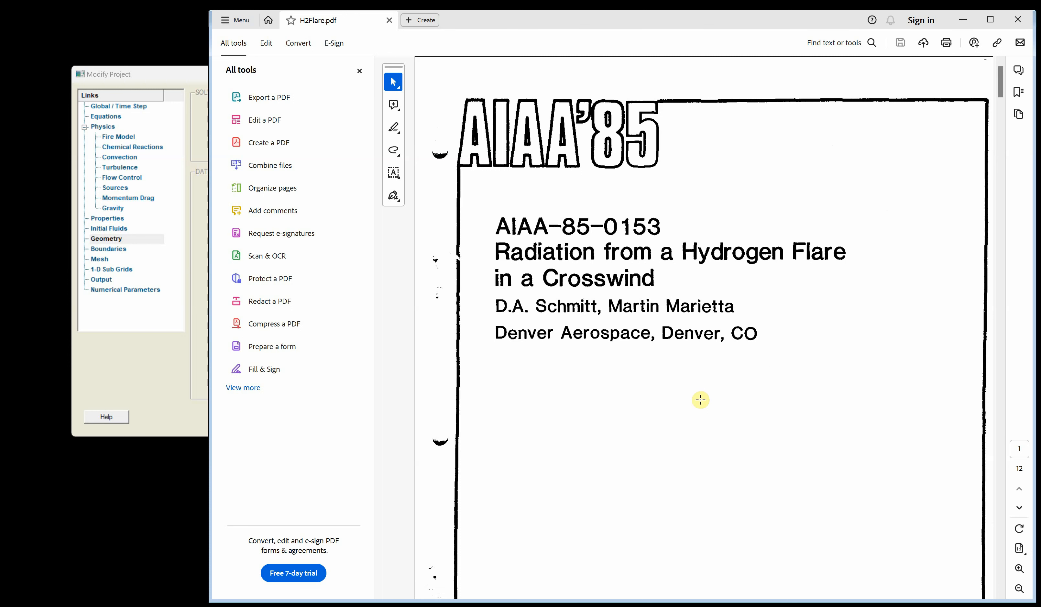
- Scroll through the hydrogen flare paper to review its test description and flare stack setup
{"action": "scroll", "coordinate": [701, 400], "scroll_direction": "down", "scroll_amount": 1}
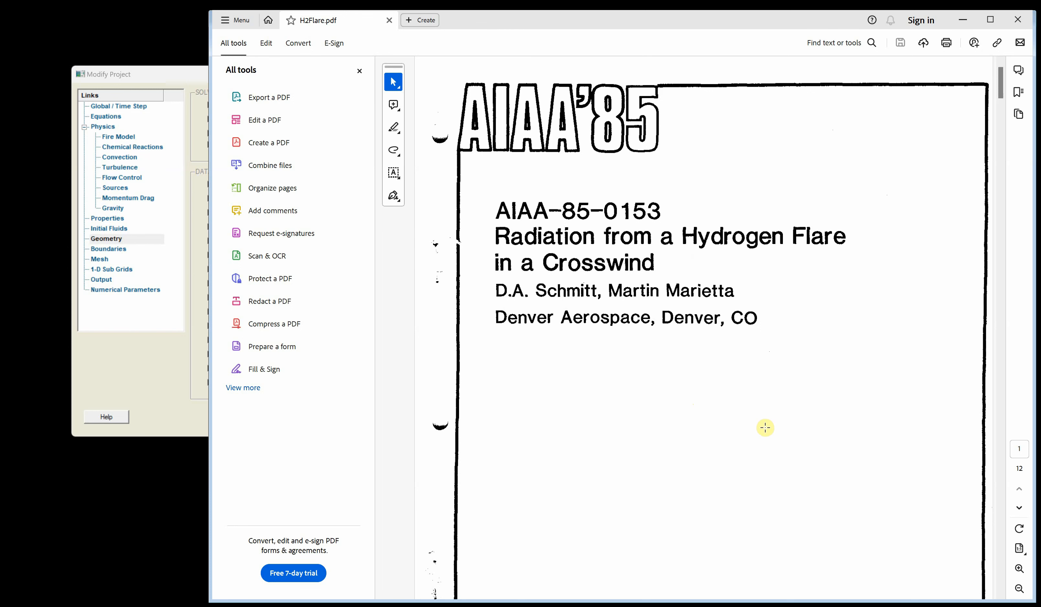
{"action": "scroll", "coordinate": [765, 427], "scroll_direction": "down", "scroll_amount": 3}
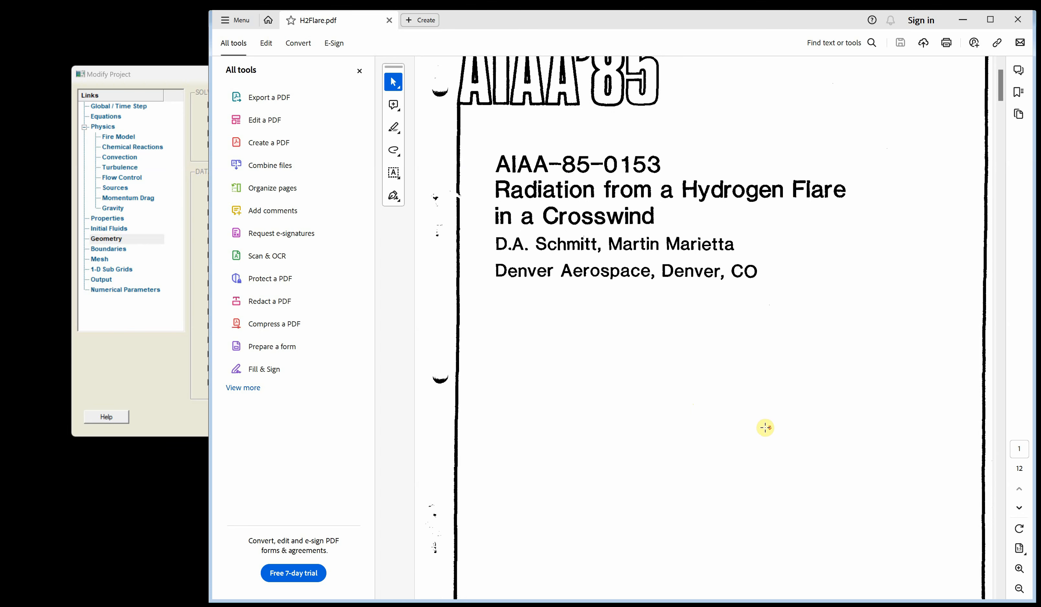
{"action": "scroll", "coordinate": [765, 428], "scroll_direction": "down", "scroll_amount": 5}
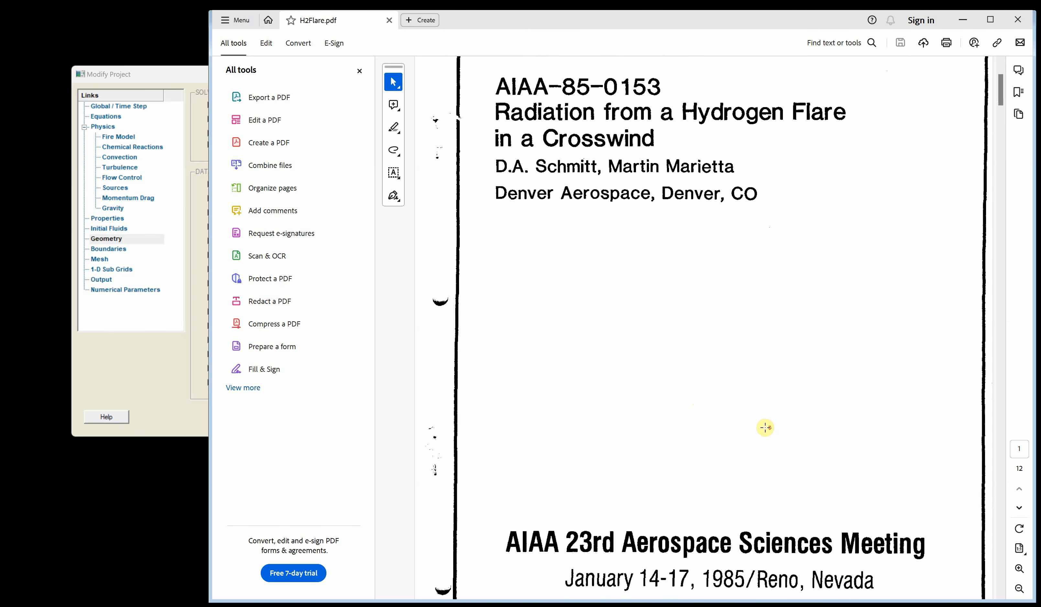
{"action": "scroll", "coordinate": [765, 428], "scroll_direction": "down", "scroll_amount": 4}
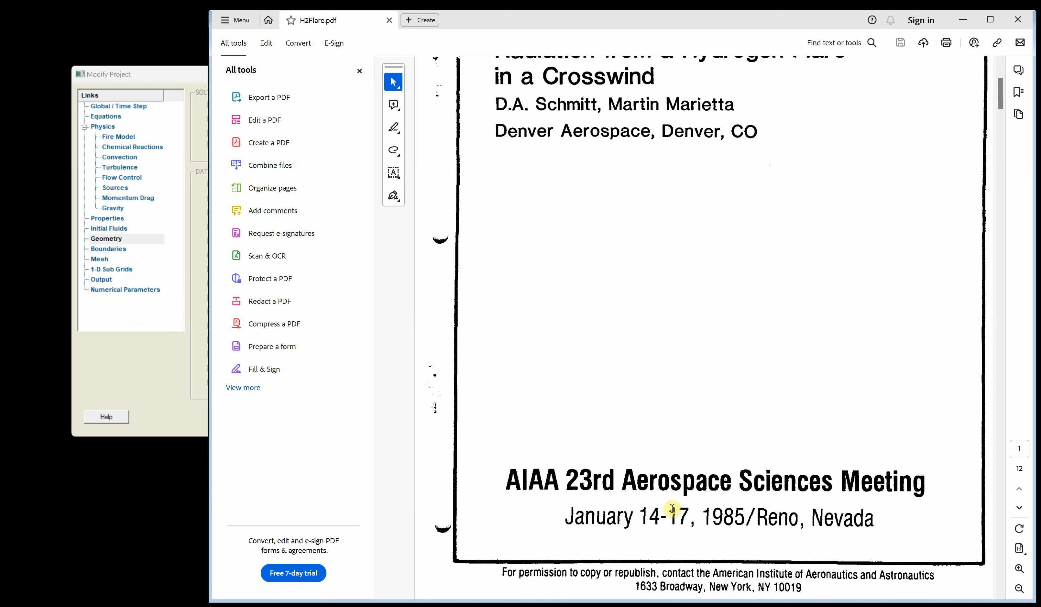
{"action": "scroll", "coordinate": [714, 517], "scroll_direction": "down", "scroll_amount": 10}
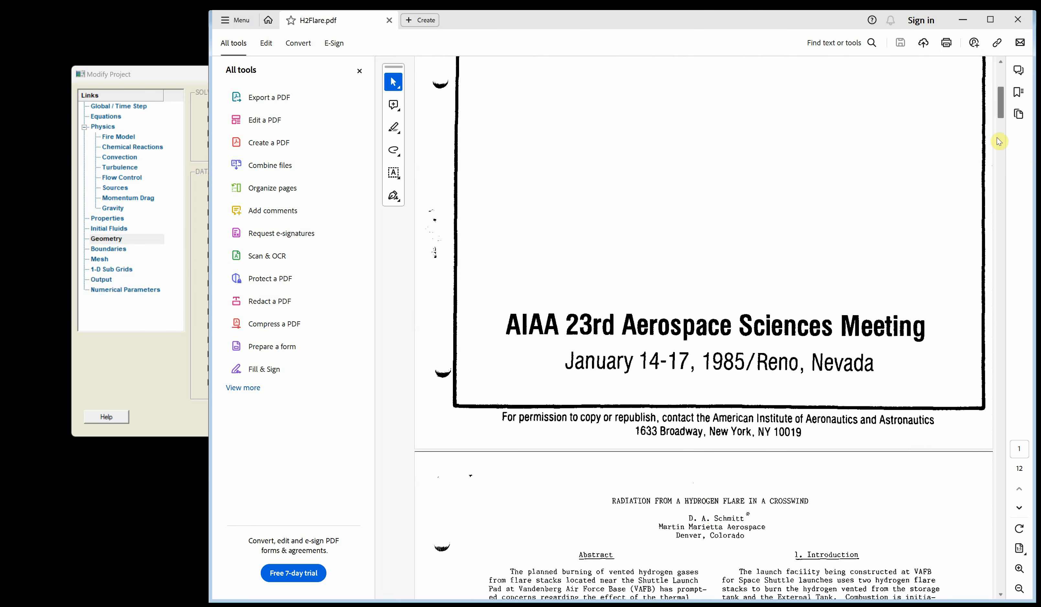
{"action": "scroll", "coordinate": [1000, 127], "scroll_direction": "down", "scroll_amount": 12}
{"action": "left_click_drag", "start_coordinate": [999, 125], "coordinate": [997, 179]}
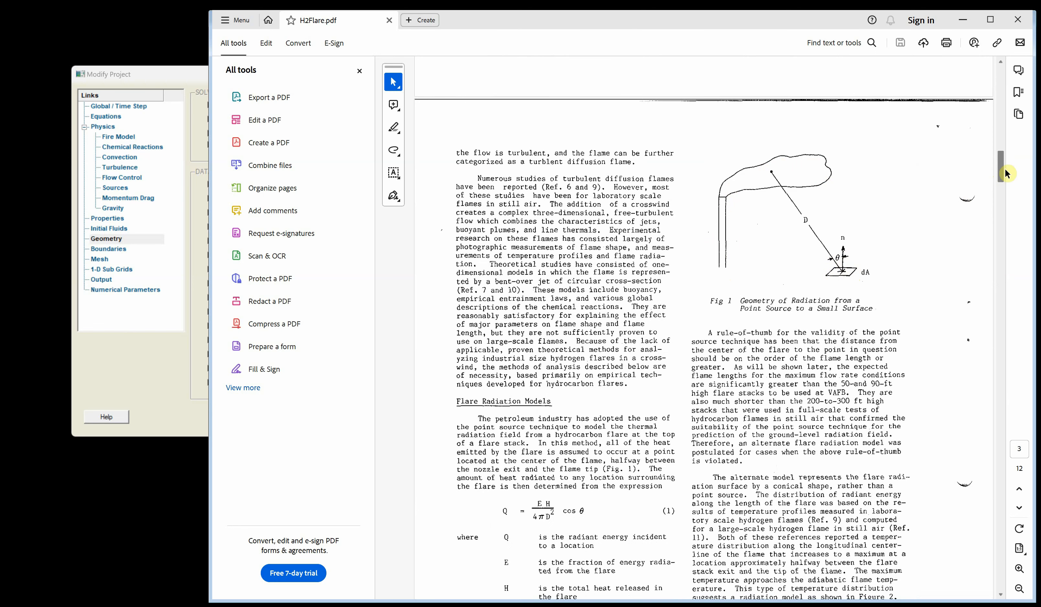
{"action": "left_click_drag", "start_coordinate": [1001, 169], "coordinate": [1001, 282]}
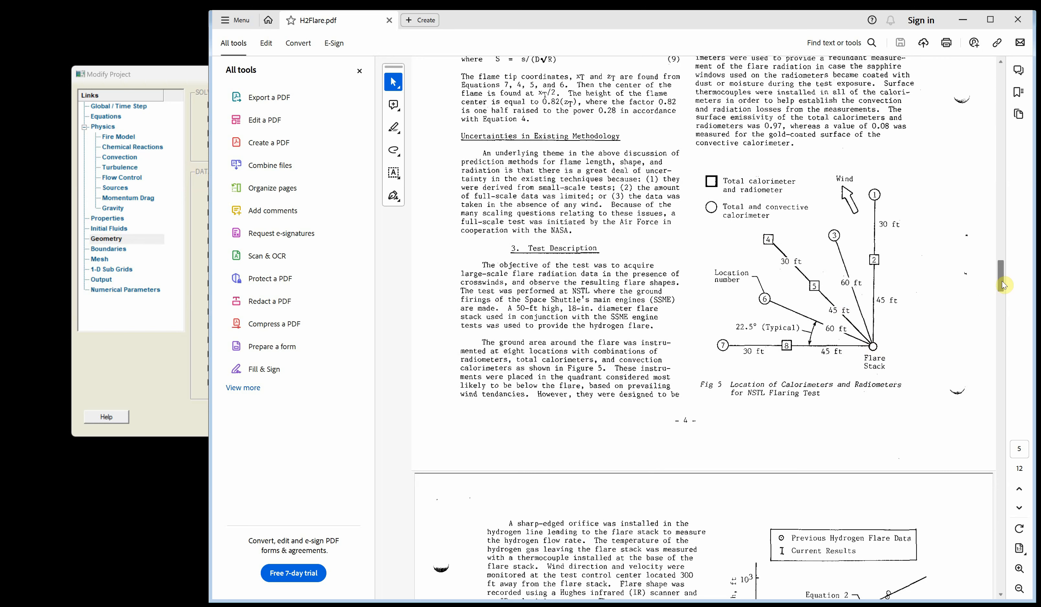
{"action": "left_click_drag", "start_coordinate": [1002, 284], "coordinate": [994, 387]}
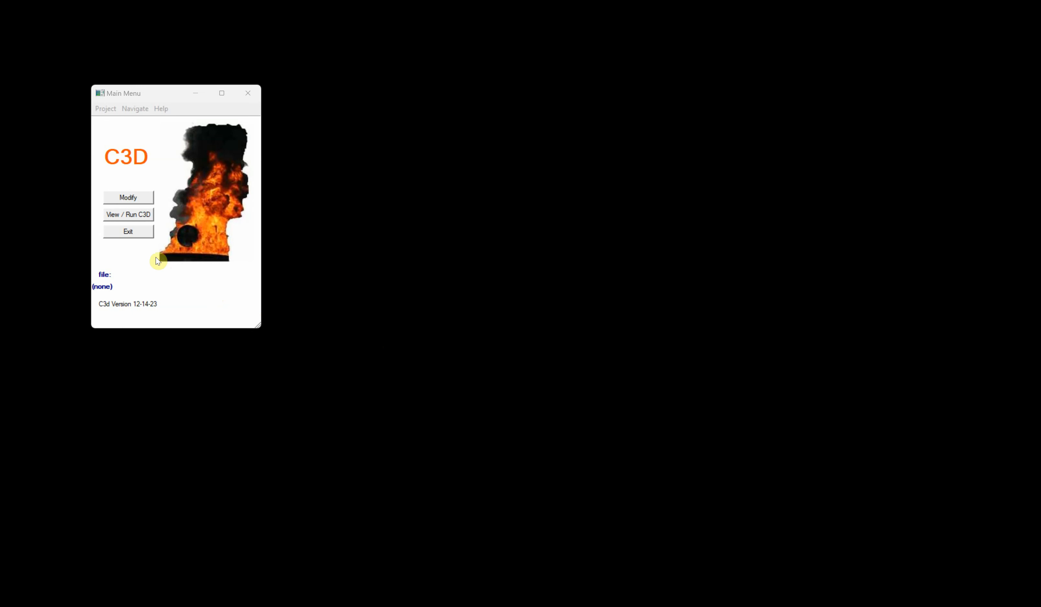
- Create a new project using the Combustion Model with Hydrogen as the fuel
{"action": "left_click", "coordinate": [105, 110]}
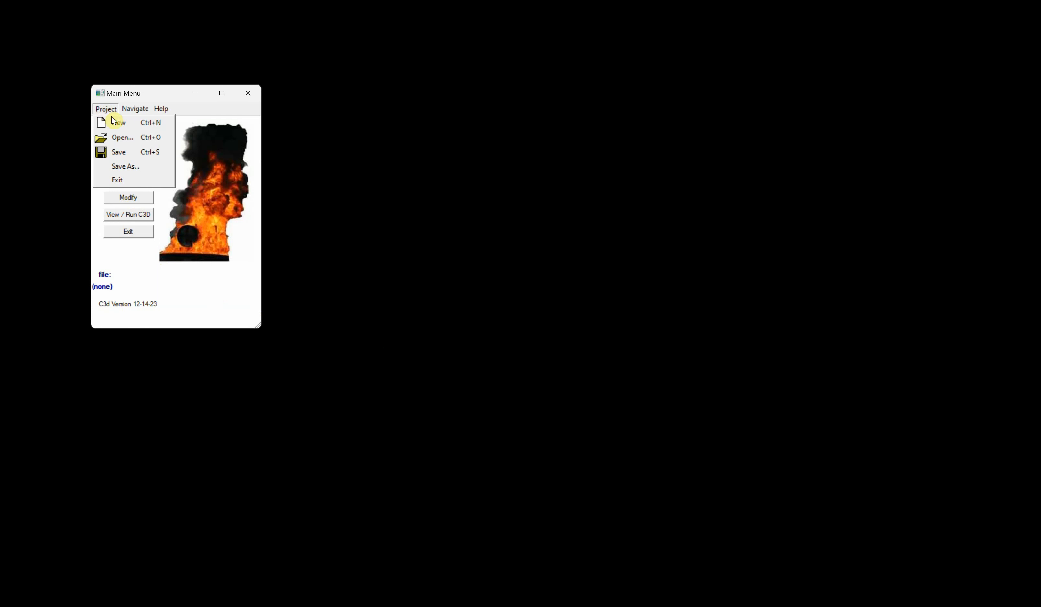
{"action": "left_click", "coordinate": [120, 124]}
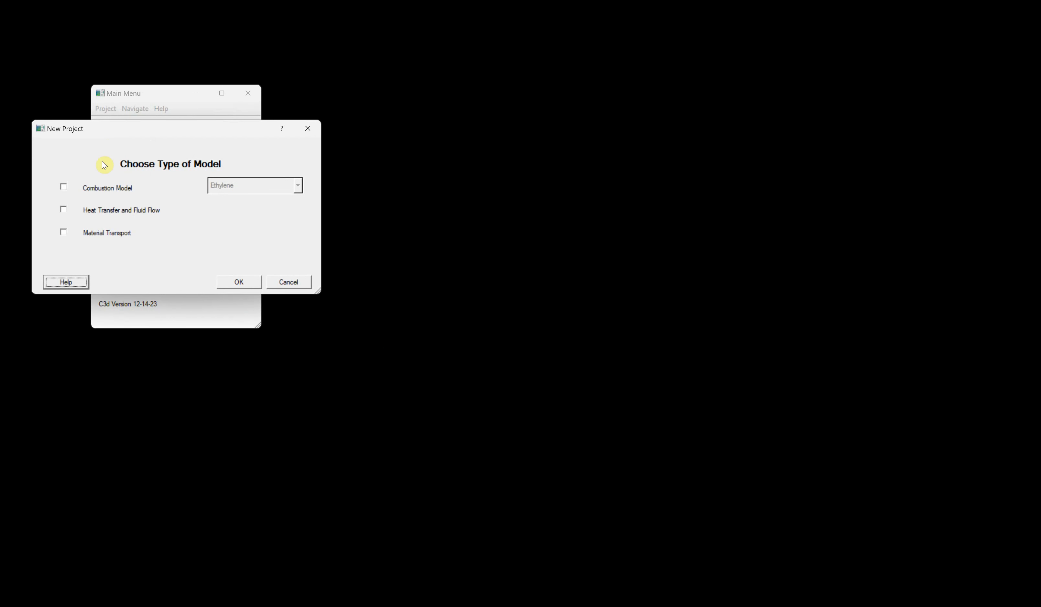
{"action": "left_click", "coordinate": [63, 187]}
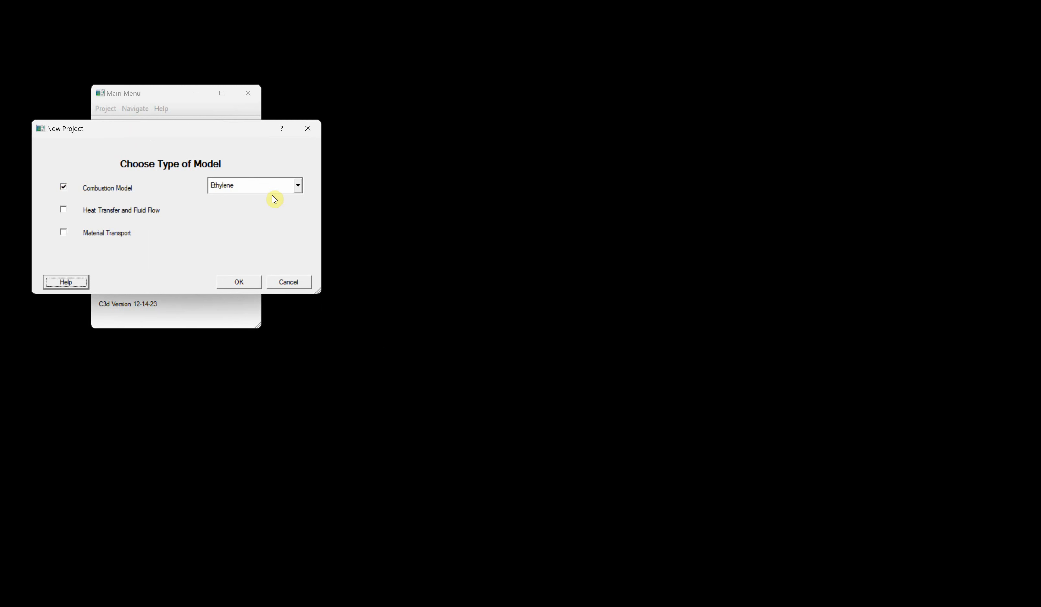
{"action": "left_click", "coordinate": [279, 186]}
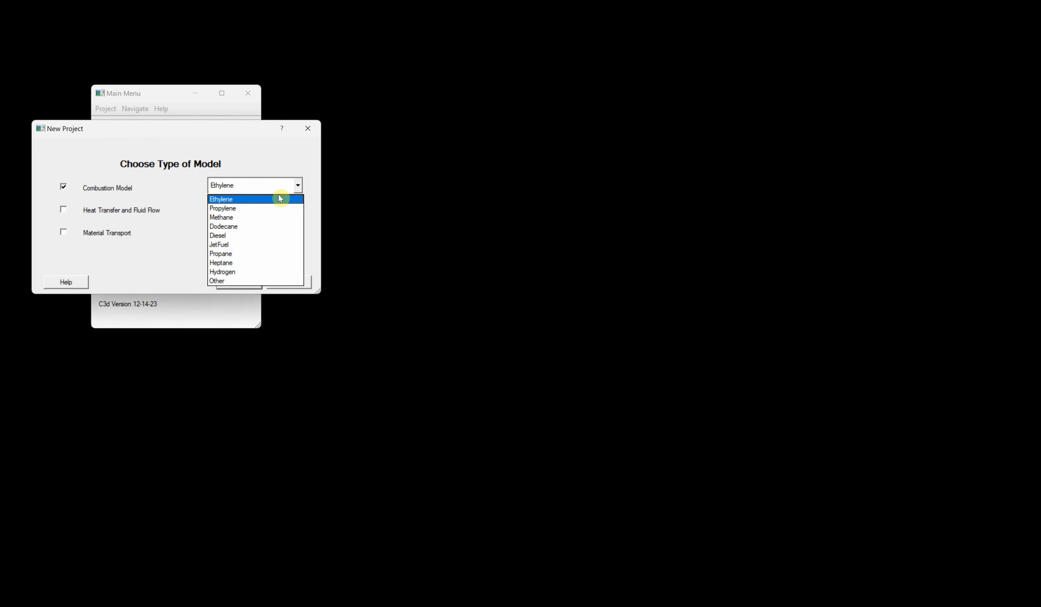
{"action": "left_click", "coordinate": [253, 271]}
{"action": "left_click", "coordinate": [245, 283]}
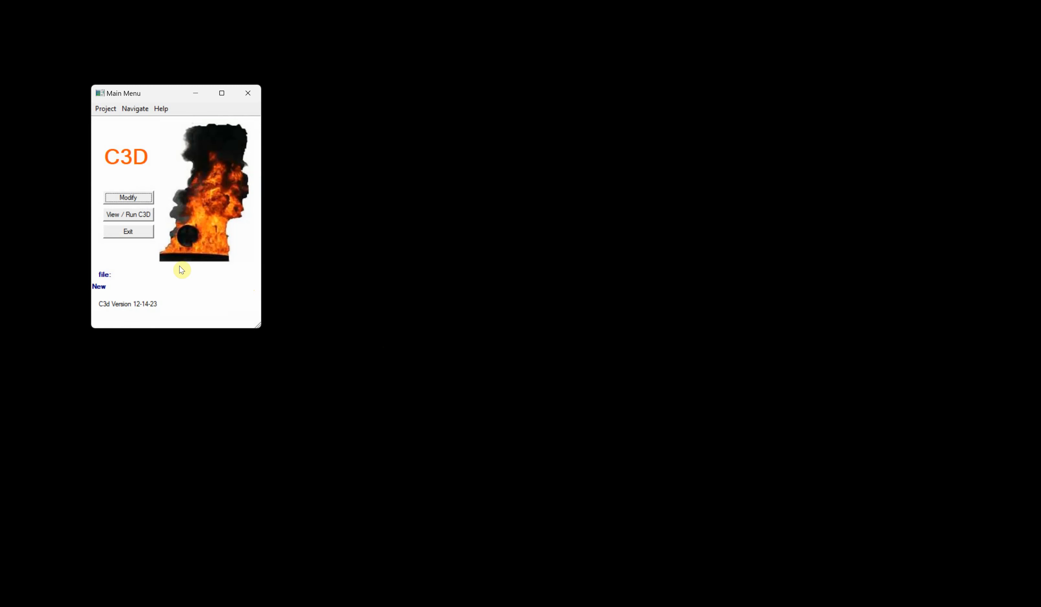
- Open the project modification dialog and inspect the fire model's defined chemical reactions without changes
{"action": "left_click", "coordinate": [129, 198]}
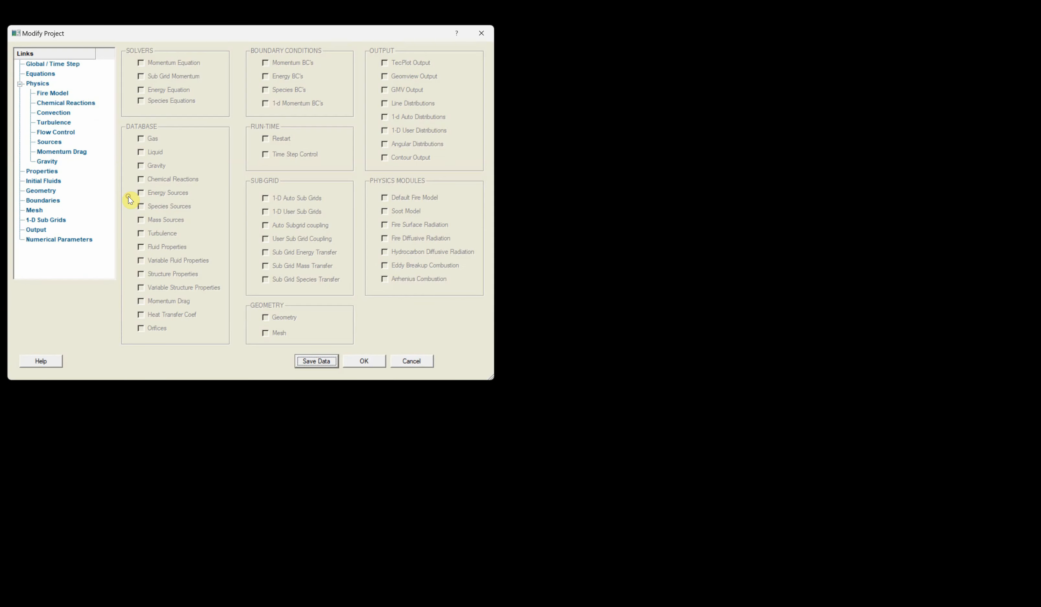
{"action": "left_click_drag", "start_coordinate": [182, 32], "coordinate": [251, 75]}
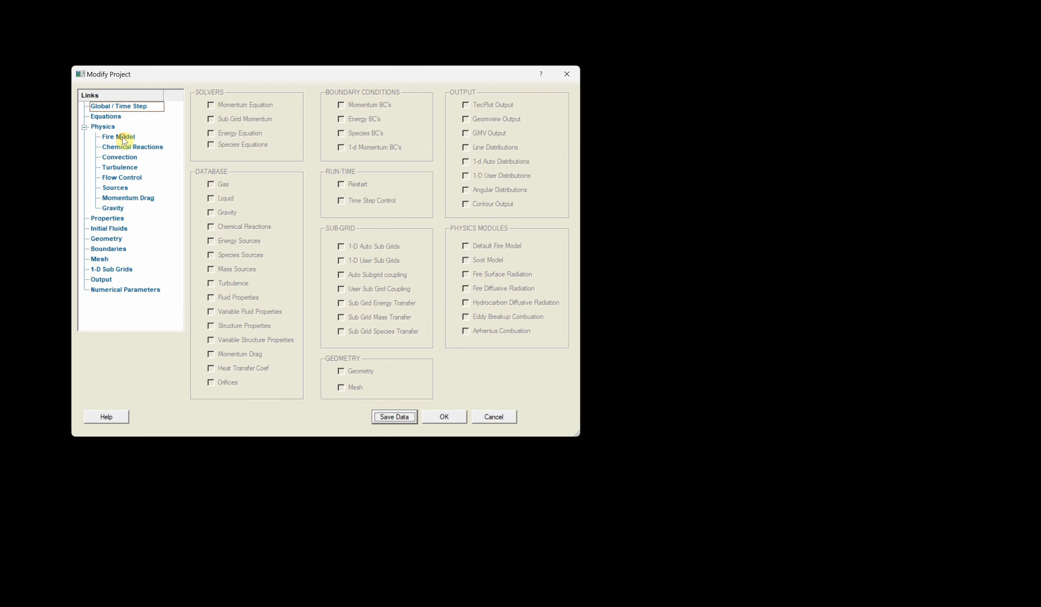
{"action": "left_click", "coordinate": [122, 138]}
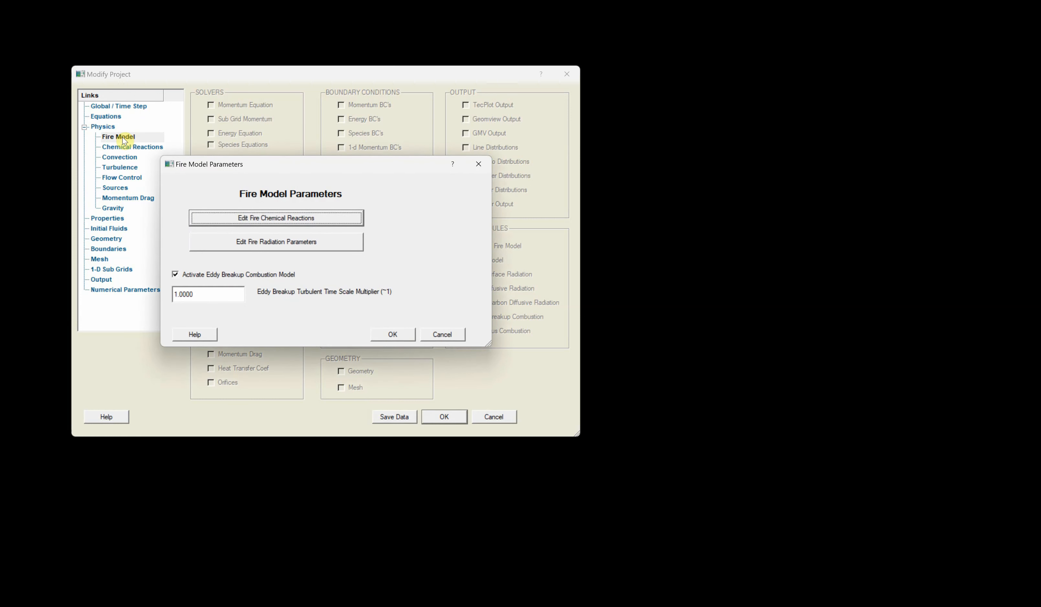
{"action": "left_click", "coordinate": [232, 218]}
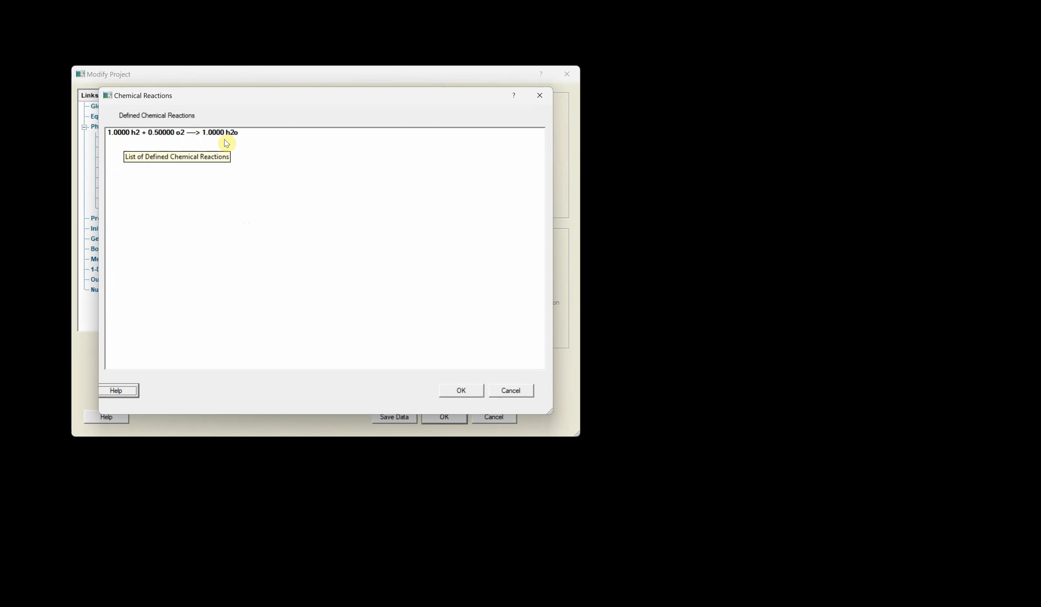
{"action": "left_click", "coordinate": [462, 390]}
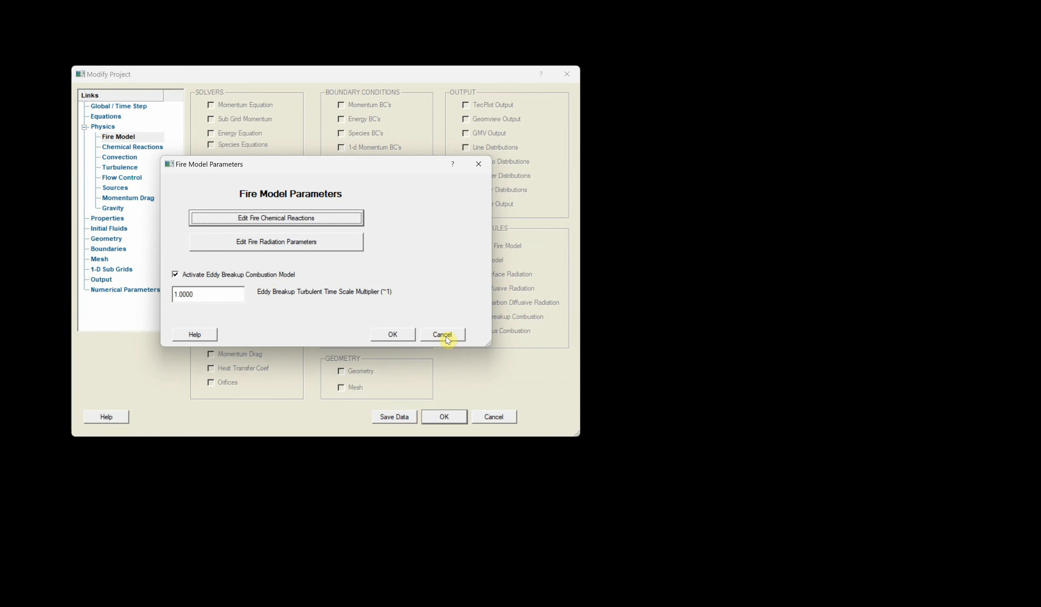
{"action": "left_click", "coordinate": [446, 336]}
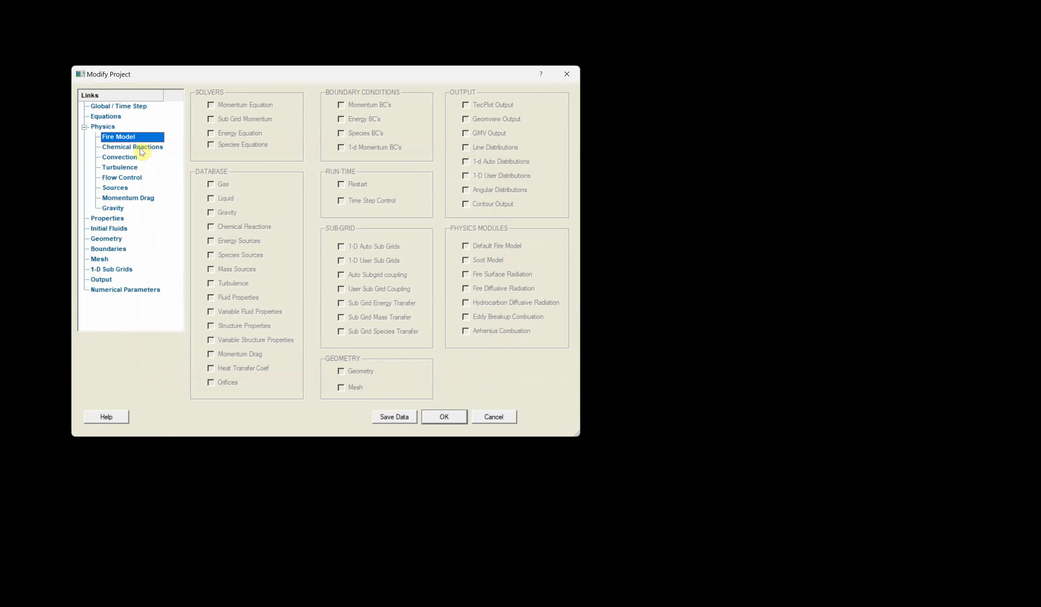
- Add Insulator (perfect), Concrete 1-4 dry, and Steel alloy and mild (4130, 4340) from the material database to the structure properties
{"action": "left_click", "coordinate": [112, 219]}
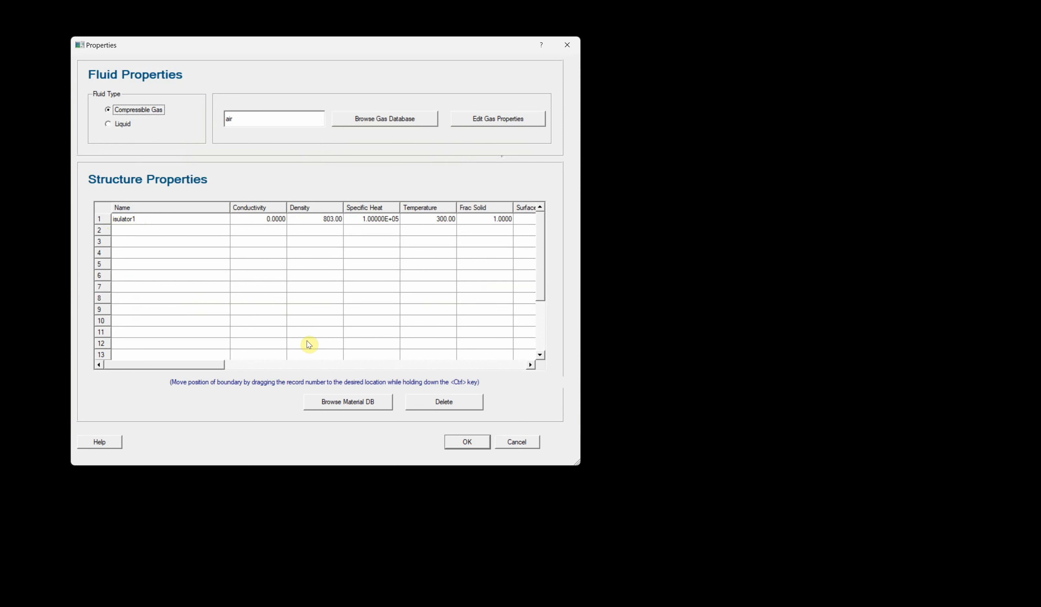
{"action": "left_click", "coordinate": [349, 403]}
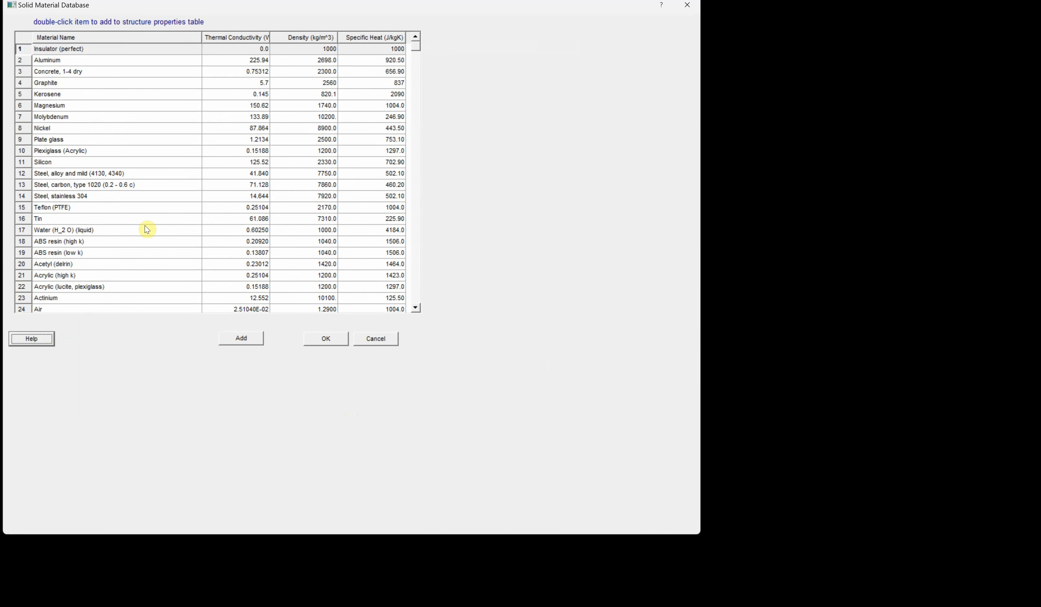
{"action": "left_click", "coordinate": [82, 49]}
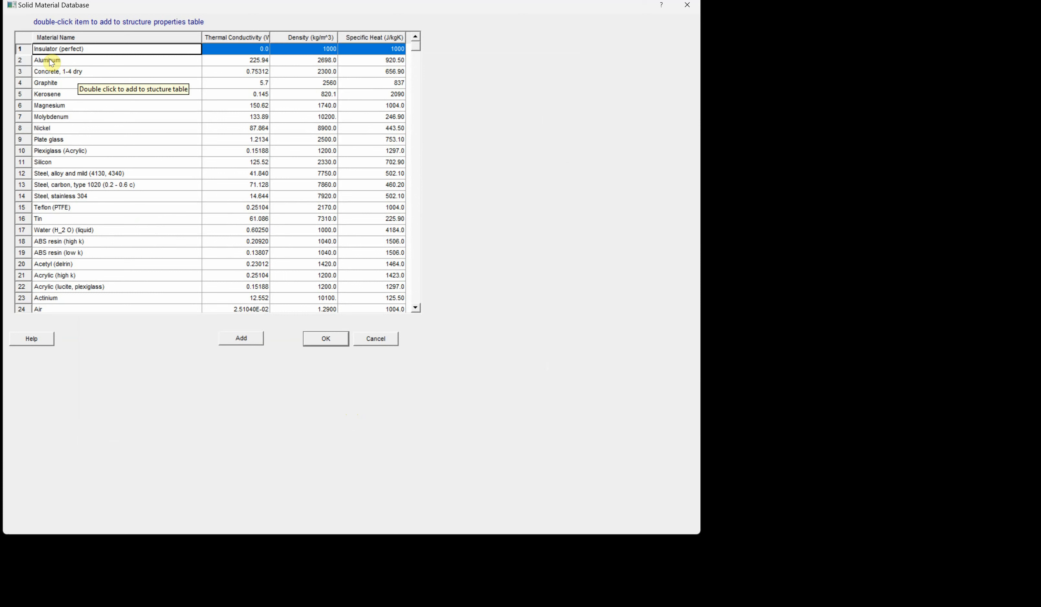
{"action": "left_click", "coordinate": [50, 73]}
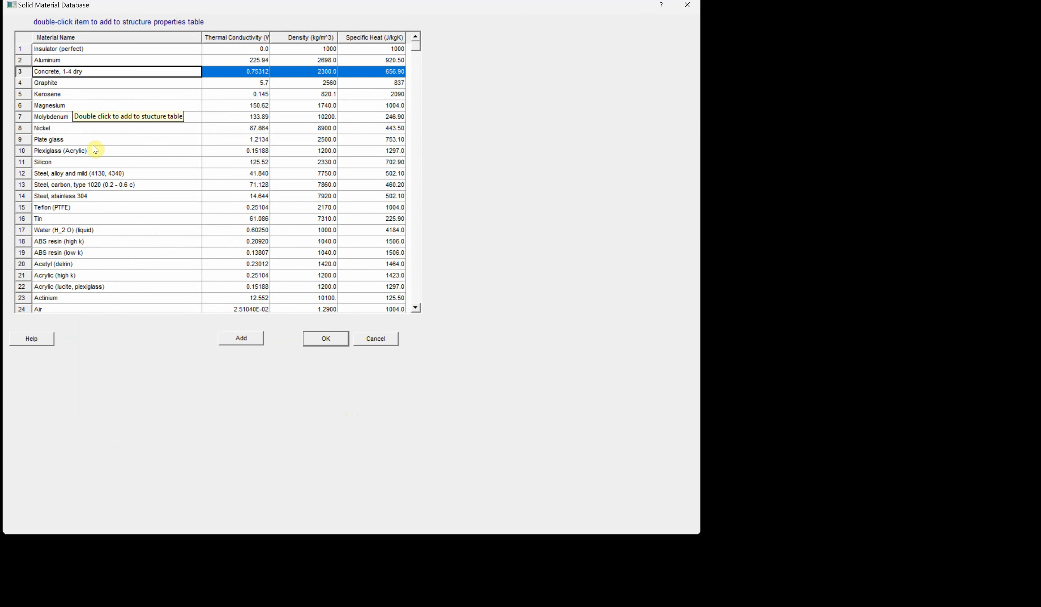
{"action": "left_click", "coordinate": [68, 173]}
{"action": "left_click", "coordinate": [243, 338]}
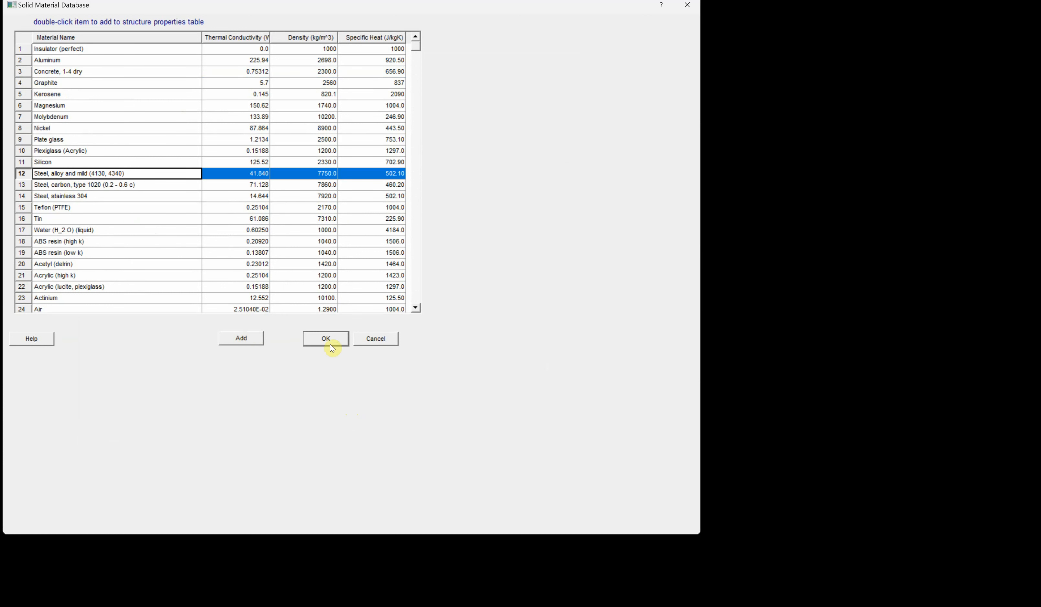
{"action": "left_click", "coordinate": [328, 339]}
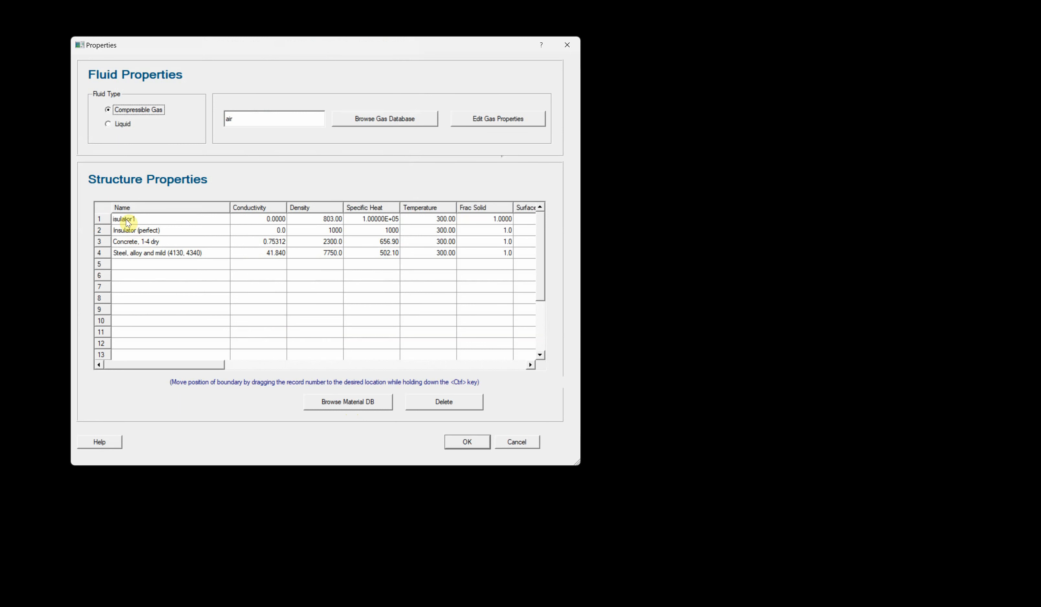
- Rename the perfect insulator material as Insulator2
{"action": "double_click", "coordinate": [143, 231]}
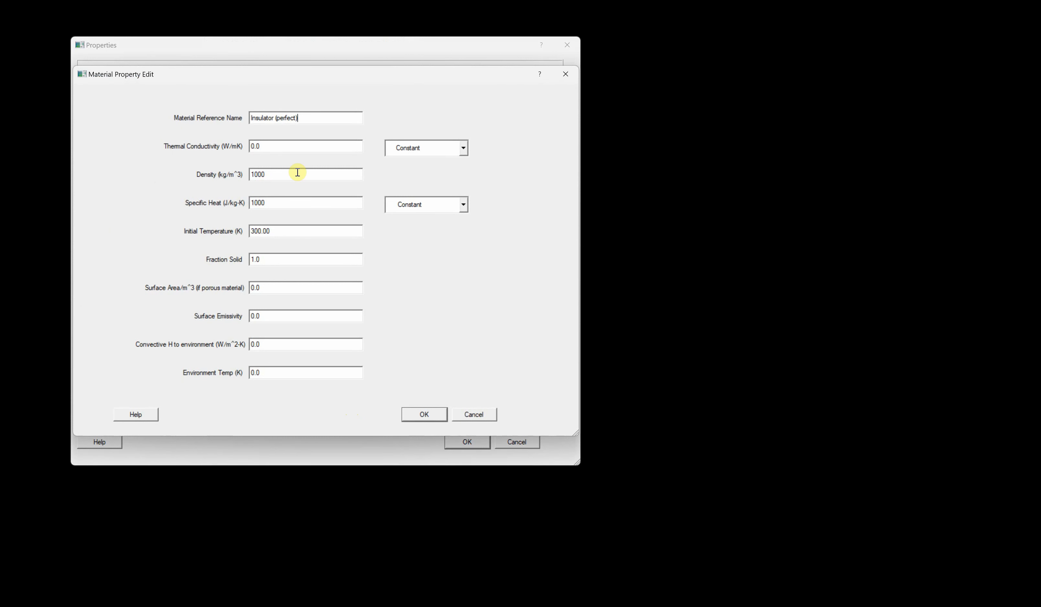
{"action": "key", "text": "BackSpace"}
{"action": "key", "text": "BackSpace"}
{"action": "key", "text": "BackSpace"}
{"action": "key", "text": "BackSpace"}
{"action": "key", "text": "BackSpace"}
{"action": "key", "text": "BackSpace"}
{"action": "type", "text": "2"}
{"action": "left_click", "coordinate": [424, 414]}
- Set the surface emissivity of the Concrete, 1-4 dry material to 1
{"action": "double_click", "coordinate": [156, 244]}
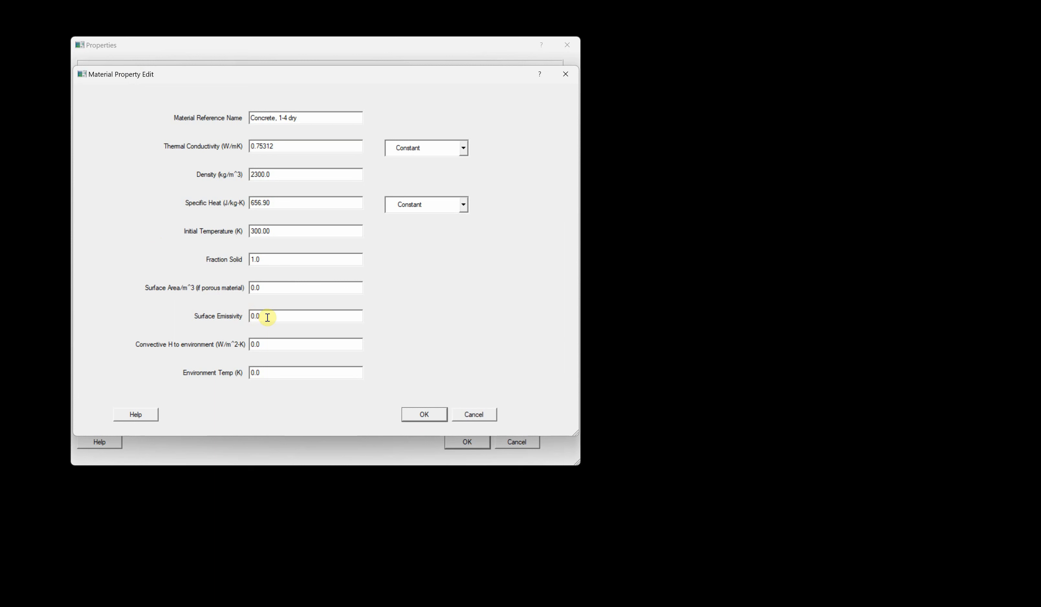
{"action": "left_click_drag", "start_coordinate": [264, 316], "coordinate": [210, 314]}
{"action": "type", "text": "1"}
{"action": "key", "text": "Return"}
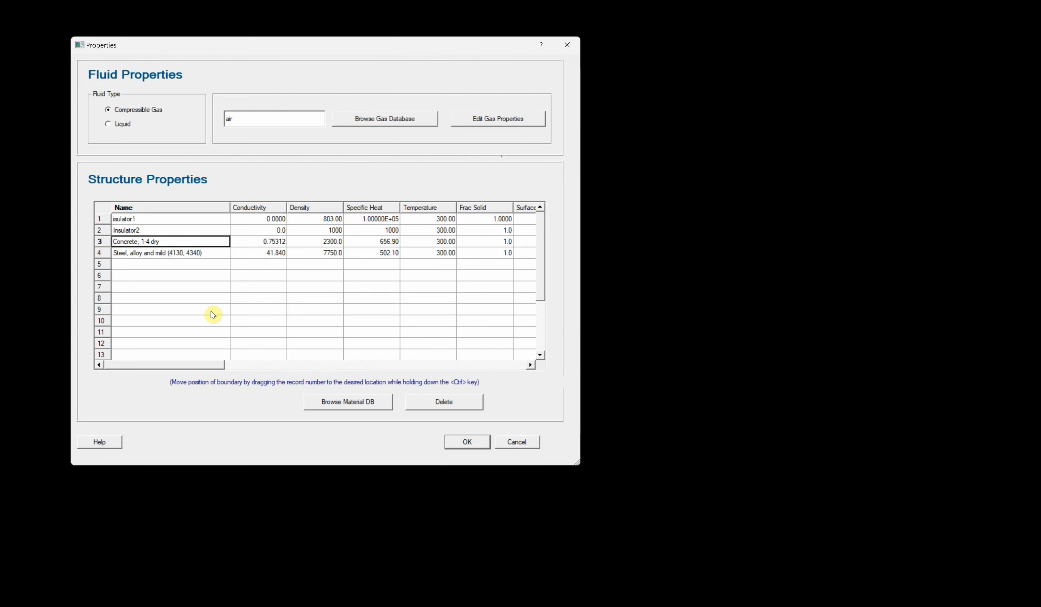
- Set the steel material's surface emissivity to 1 and accept the properties
{"action": "double_click", "coordinate": [156, 253]}
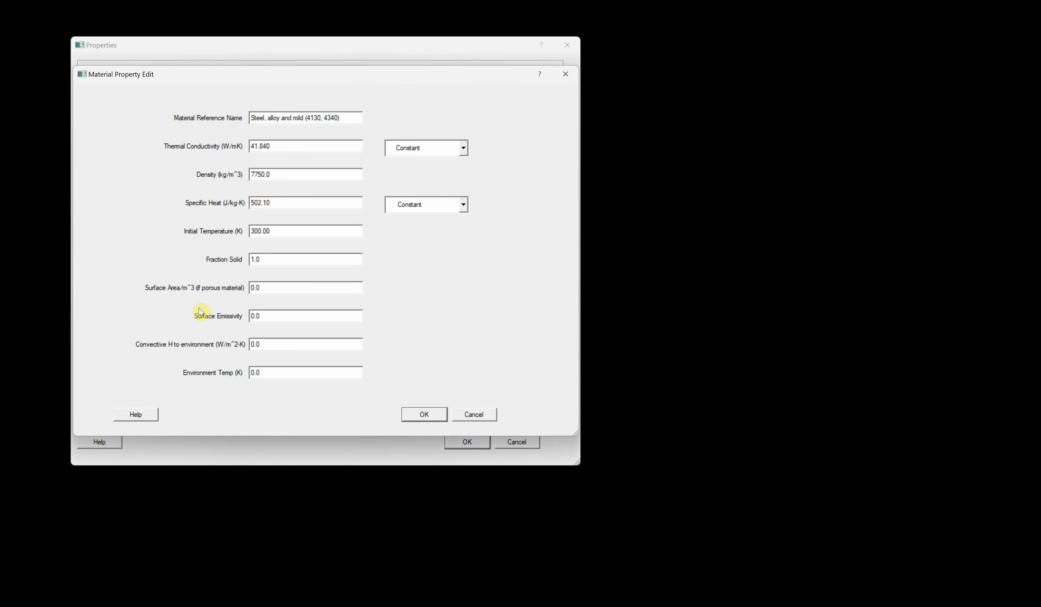
{"action": "left_click_drag", "start_coordinate": [268, 314], "coordinate": [228, 310]}
{"action": "type", "text": "1"}
{"action": "key", "text": "Return"}
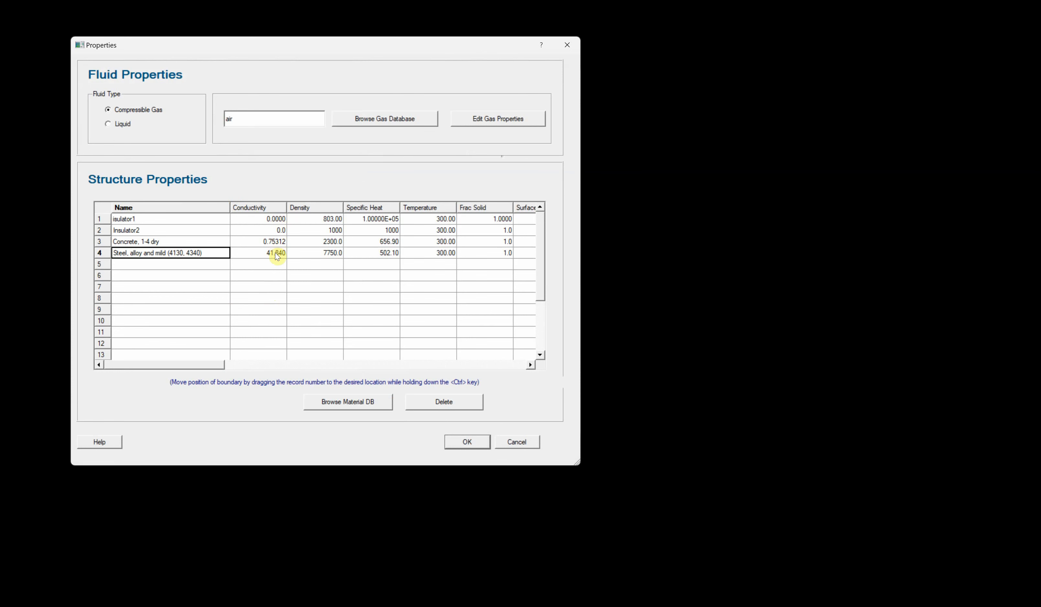
{"action": "left_click", "coordinate": [469, 442]}
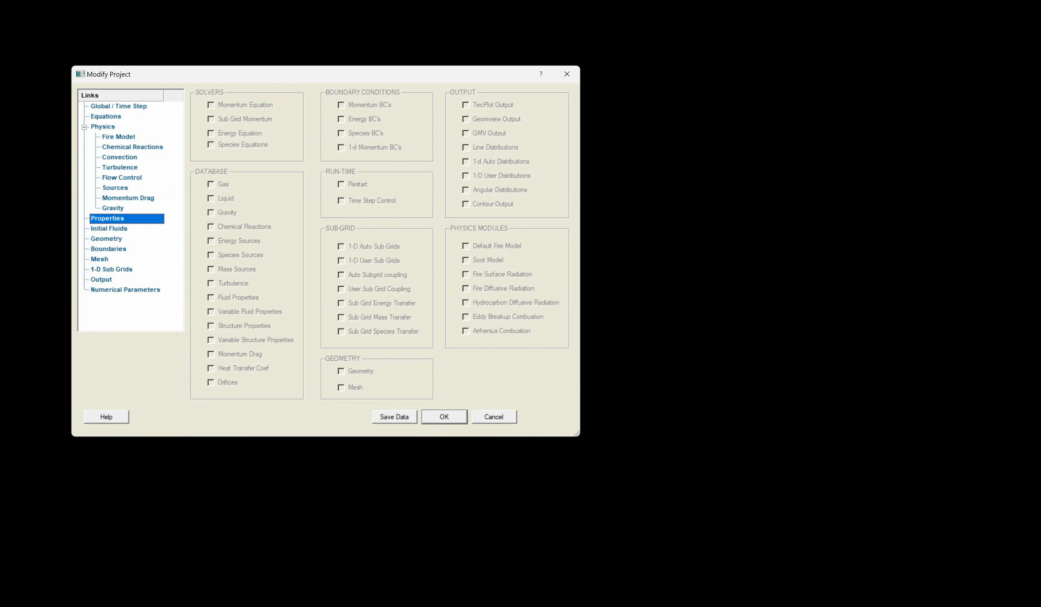
- Open the defined initial fluids and inspect the air fluid's initial conditions
{"action": "left_click", "coordinate": [120, 230]}
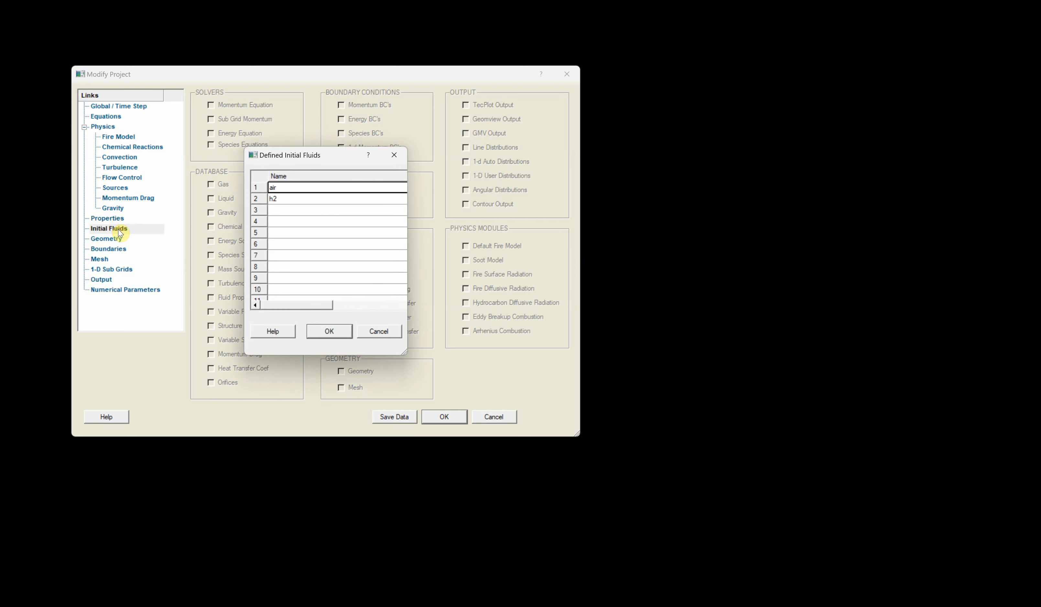
{"action": "double_click", "coordinate": [317, 188]}
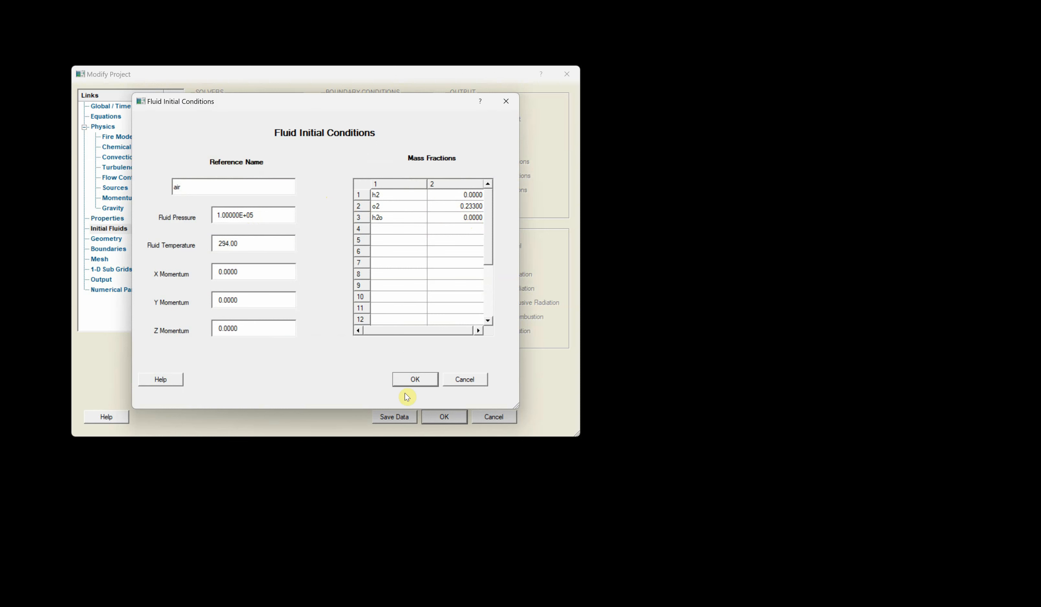
{"action": "left_click", "coordinate": [415, 380]}
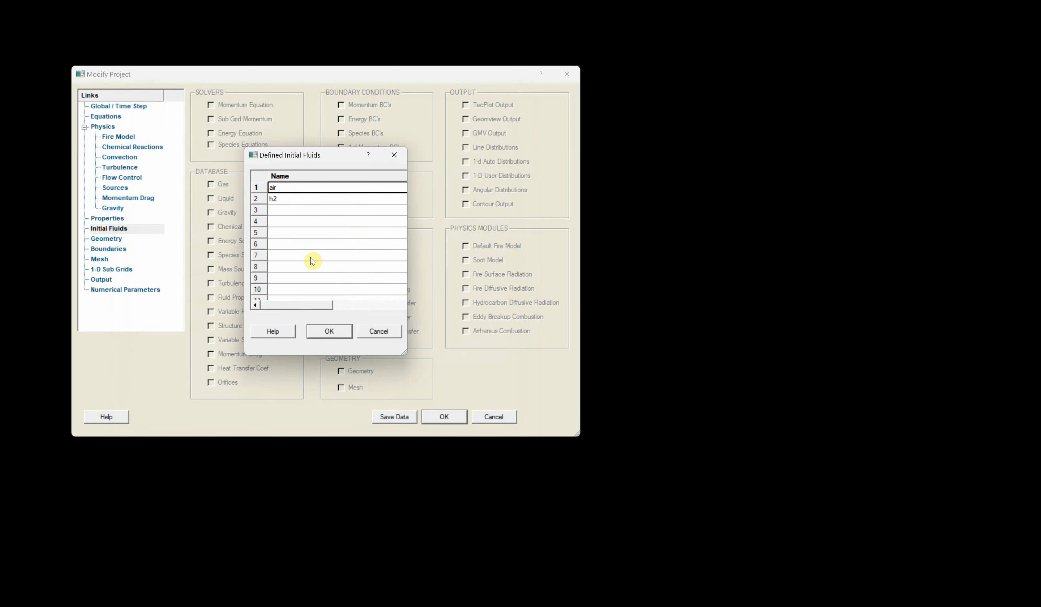
- Set the h2 initial fluid's temperature to 350 and accept it
{"action": "double_click", "coordinate": [293, 204]}
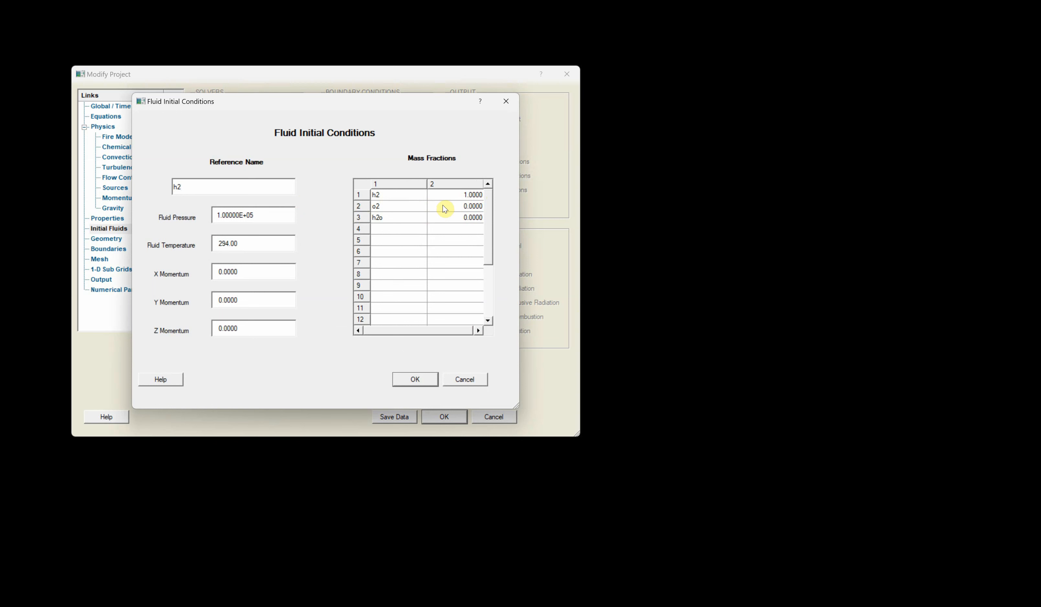
{"action": "left_click", "coordinate": [257, 241]}
{"action": "left_click_drag", "start_coordinate": [257, 241], "coordinate": [179, 238]}
{"action": "type", "text": "350"}
{"action": "left_click", "coordinate": [415, 380]}
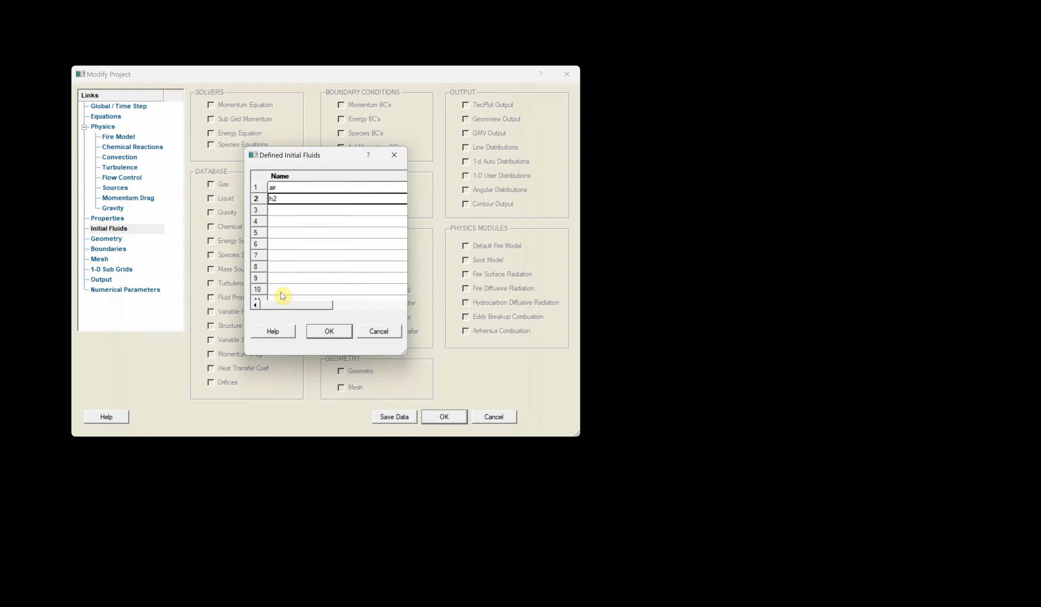
- Review the air fluid's initial conditions again and close the initial fluids list
{"action": "double_click", "coordinate": [294, 192]}
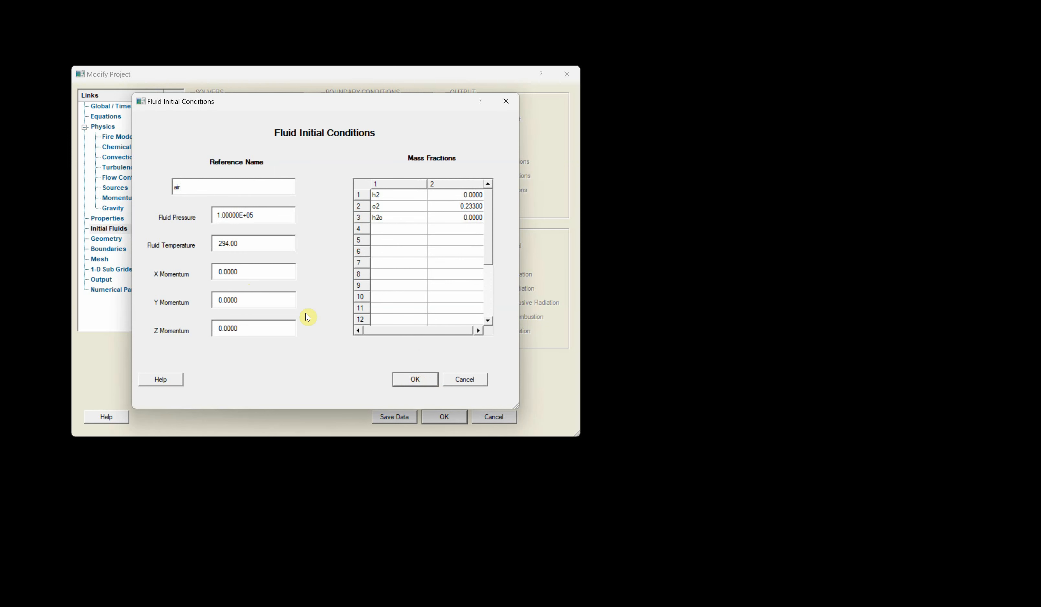
{"action": "left_click", "coordinate": [416, 376]}
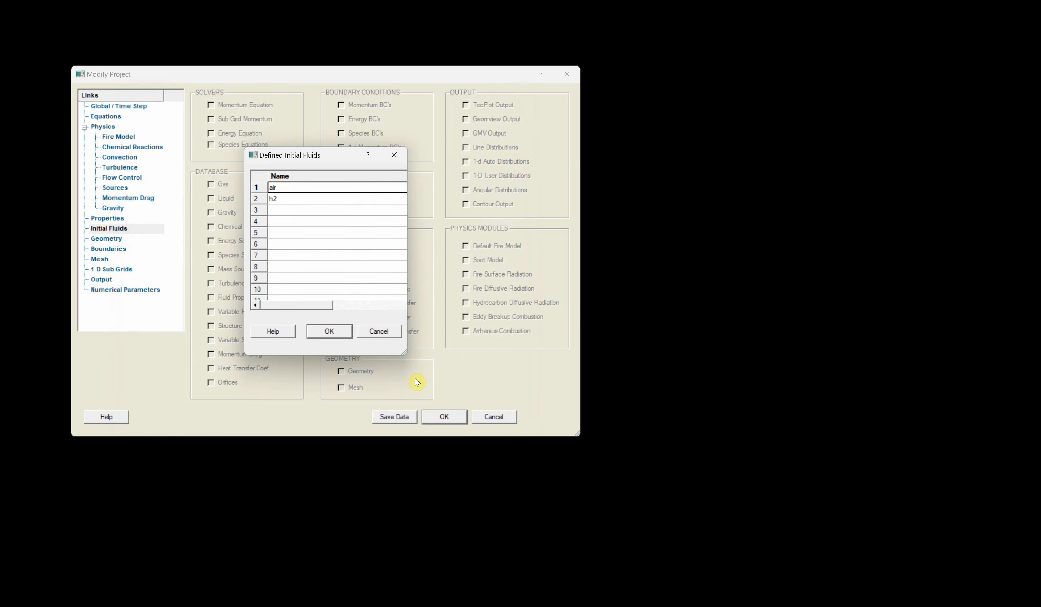
{"action": "left_click", "coordinate": [332, 331]}
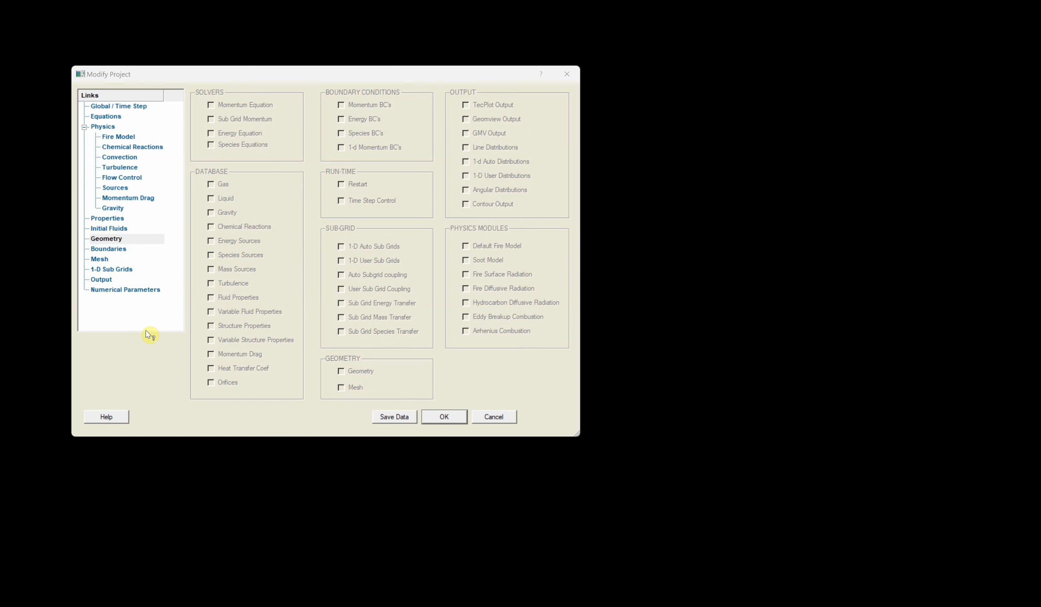
- Open the model geometry list and consult the H2Flare.pdf test description for the calorimeter layout
{"action": "left_click", "coordinate": [104, 239]}
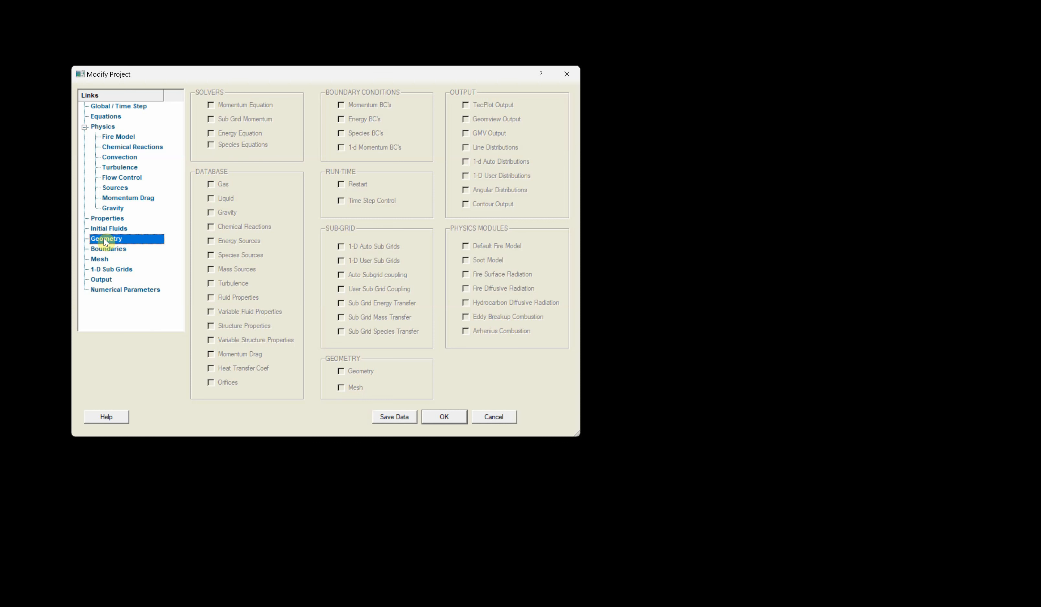
{"action": "double_click", "coordinate": [103, 239]}
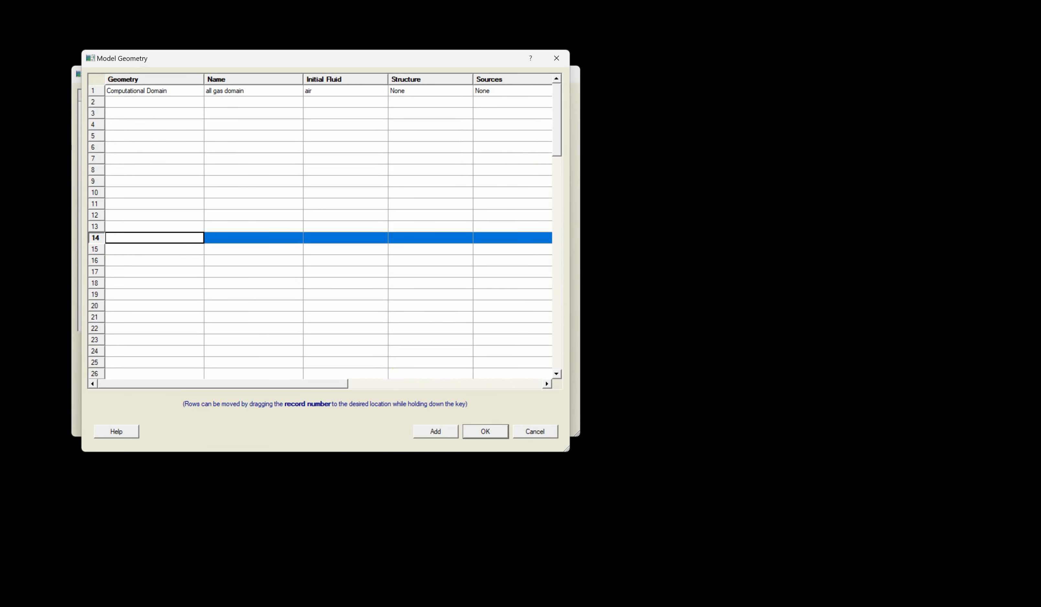
{"action": "left_click", "coordinate": [792, 592]}
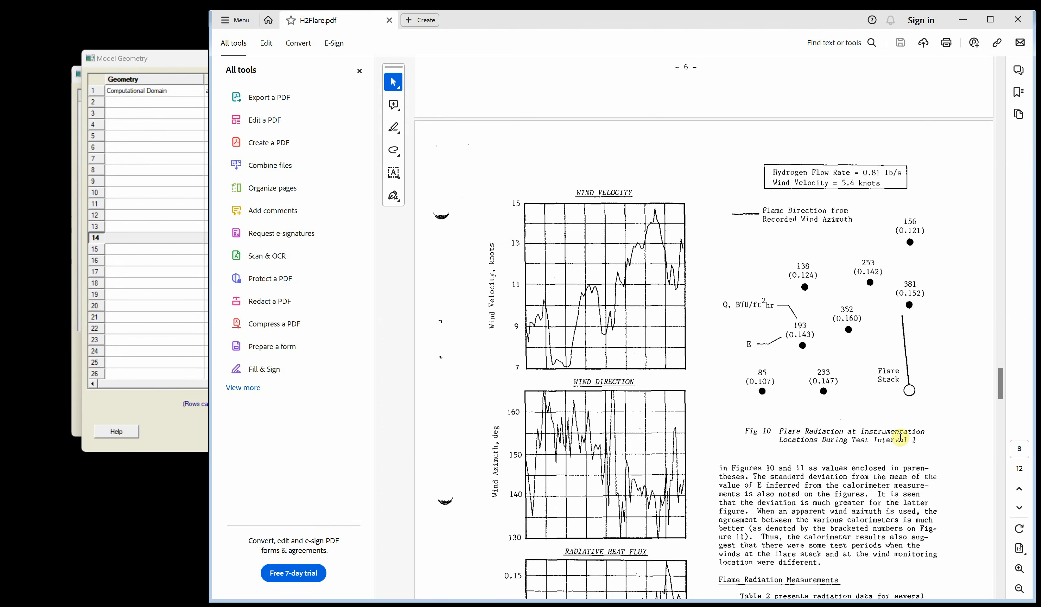
{"action": "left_click_drag", "start_coordinate": [1003, 401], "coordinate": [1003, 286]}
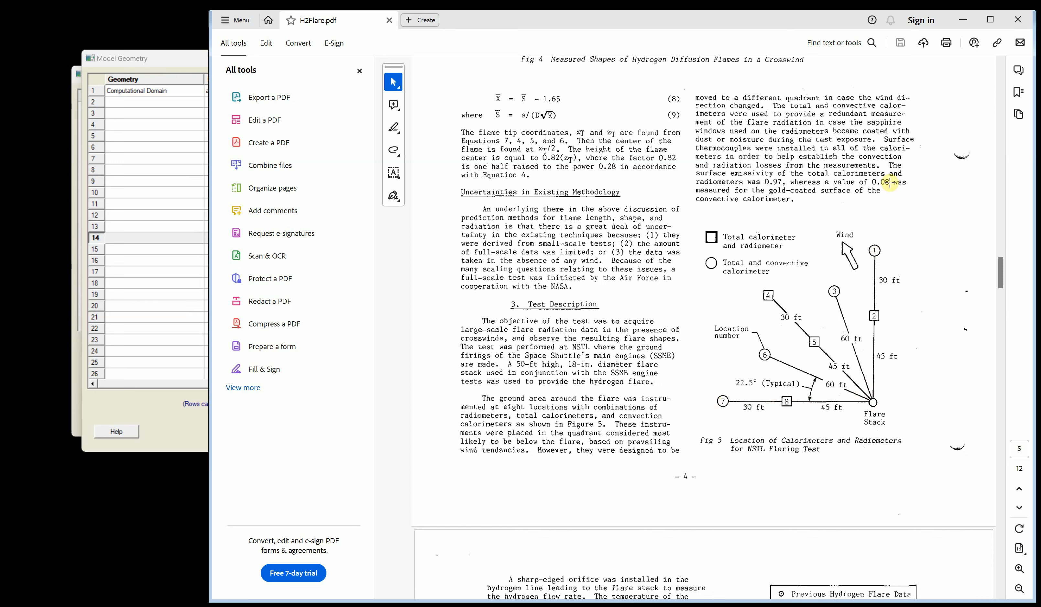
{"action": "left_click", "coordinate": [963, 19]}
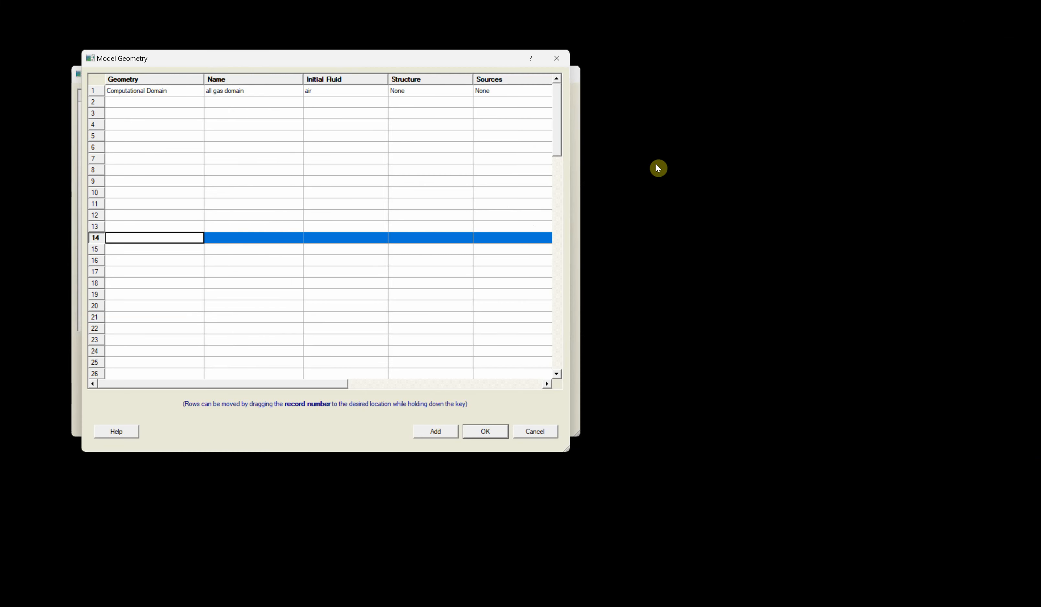
- Open the computational domain and set its X minimum dimension to -5
{"action": "double_click", "coordinate": [146, 92]}
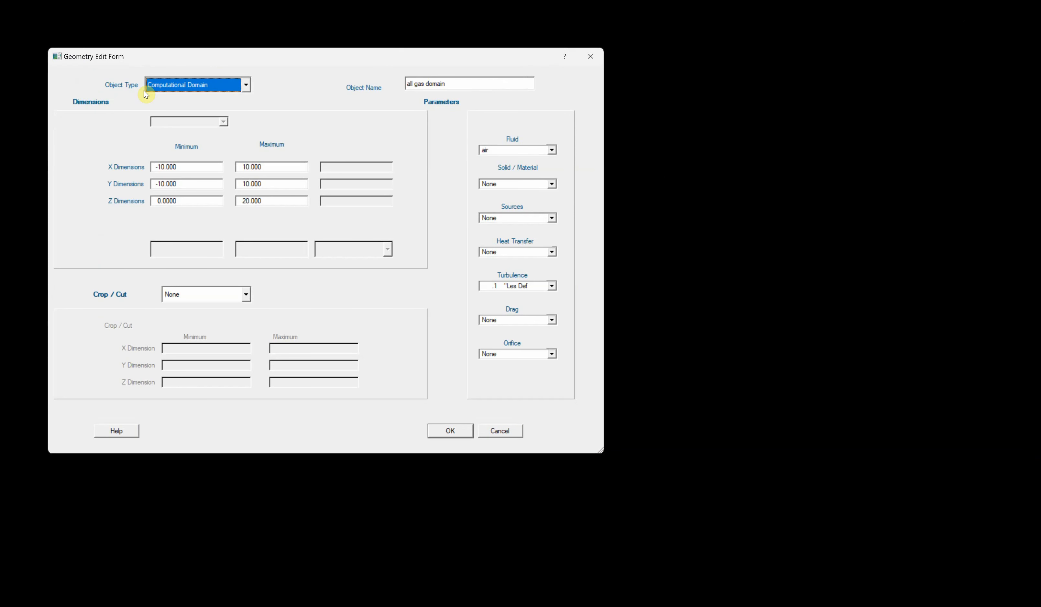
{"action": "left_click", "coordinate": [194, 163]}
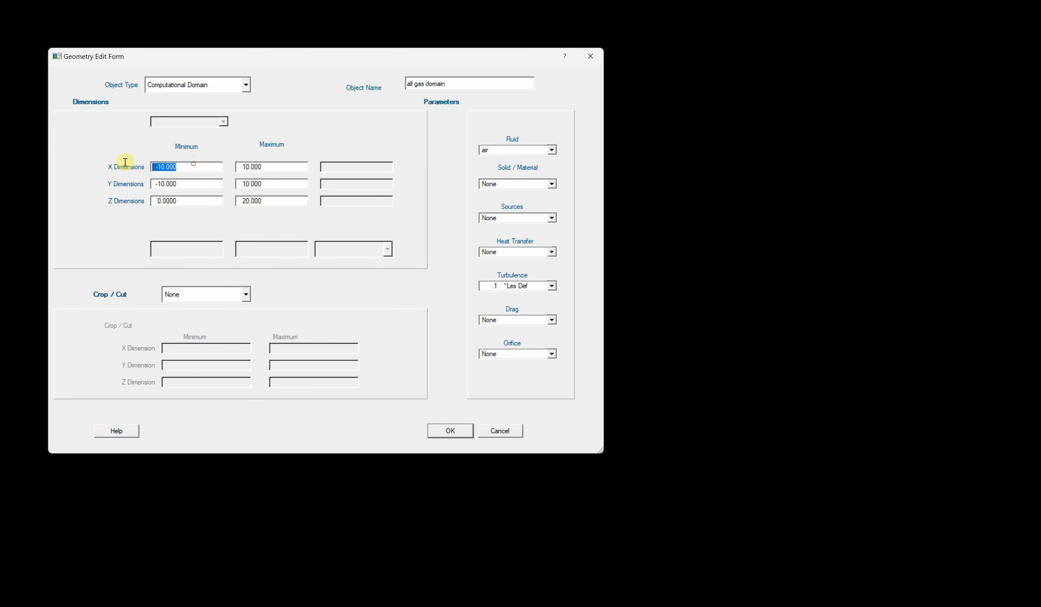
{"action": "type", "text": "-5"}
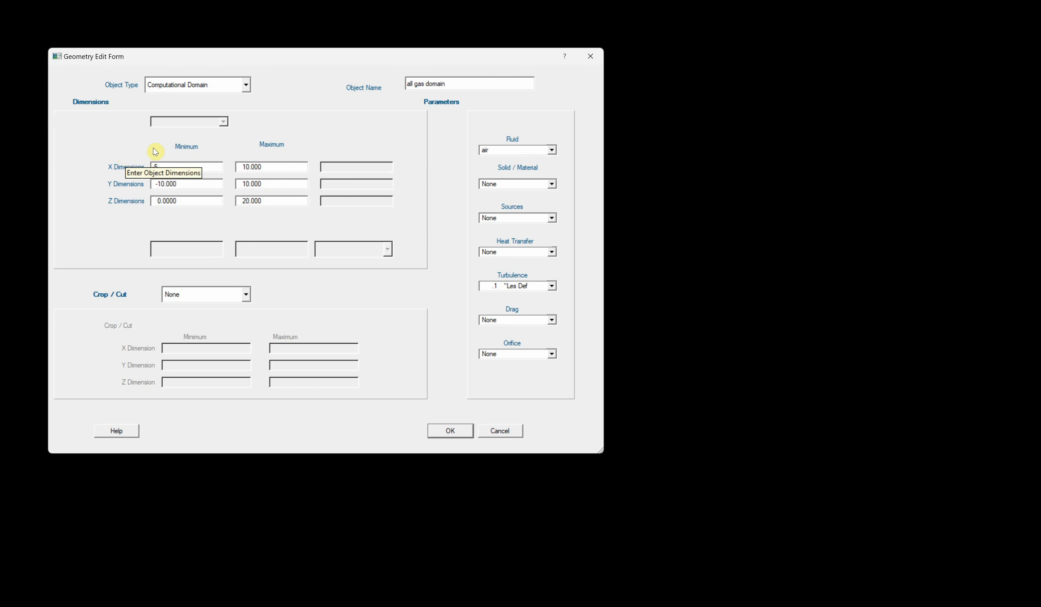
- Edit the computational domain's X maximum dimension
{"action": "left_click", "coordinate": [283, 166]}
{"action": "left_click_drag", "start_coordinate": [284, 166], "coordinate": [221, 162]}
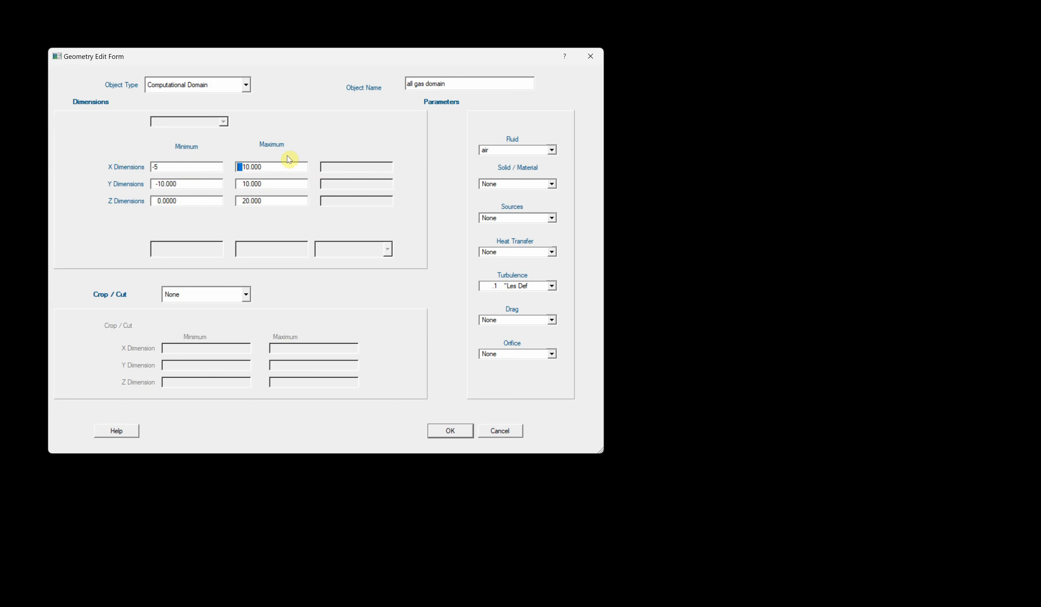
{"action": "double_click", "coordinate": [294, 166]}
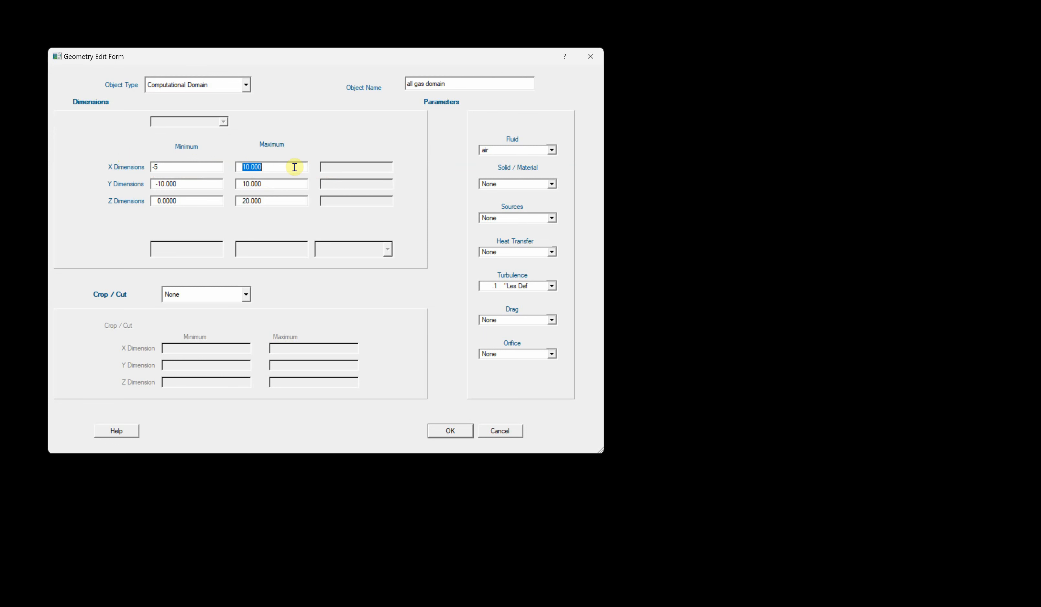
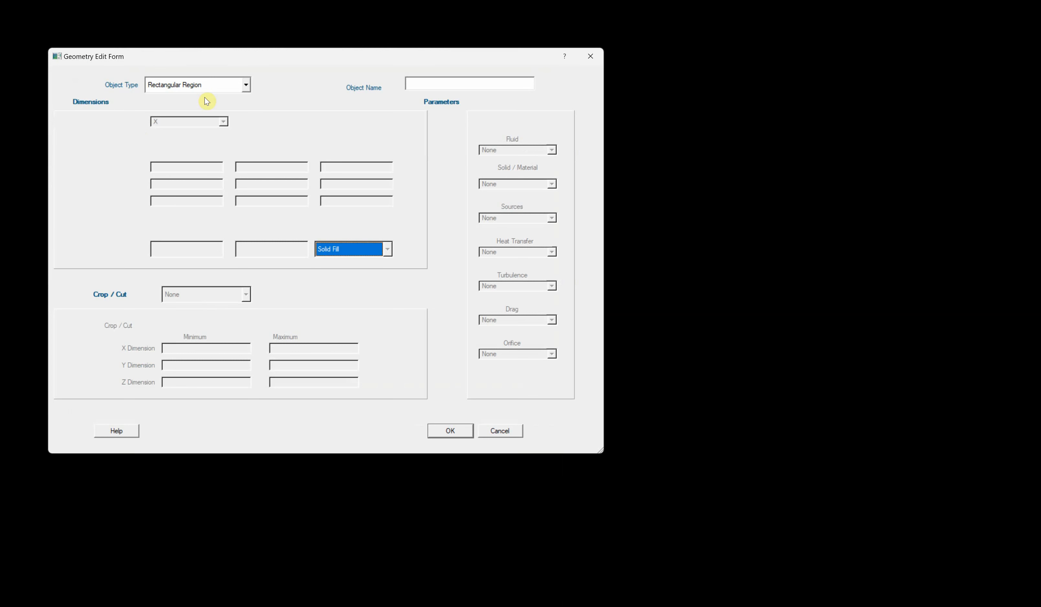
- Create a Cylinder geometry object named "hollow cylinder"
{"action": "left_click", "coordinate": [211, 85]}
{"action": "left_click", "coordinate": [197, 118]}
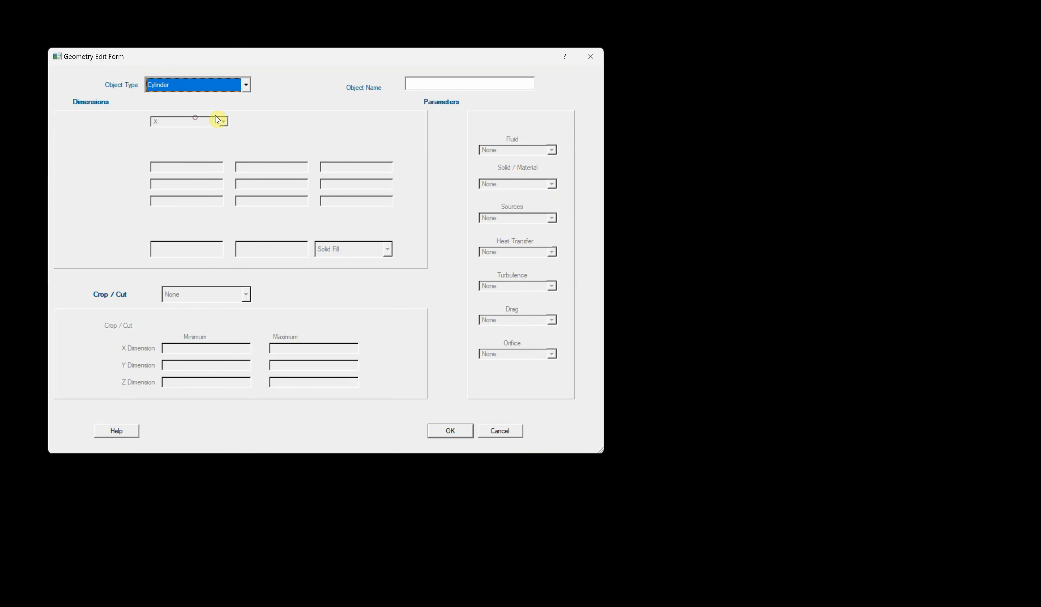
{"action": "left_click", "coordinate": [424, 83]}
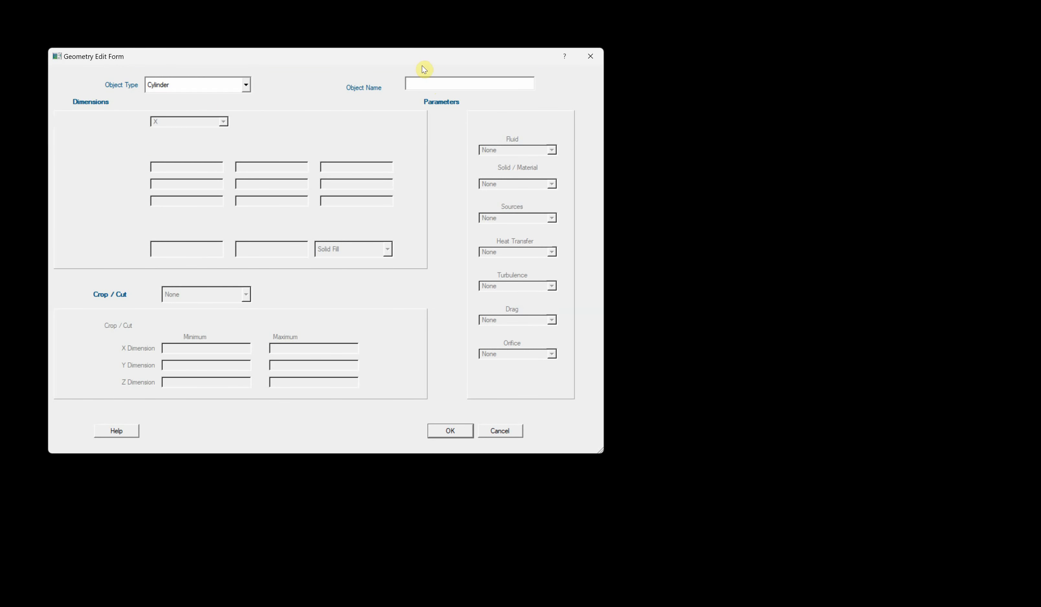
{"action": "type", "text": "hollow cylinder"}
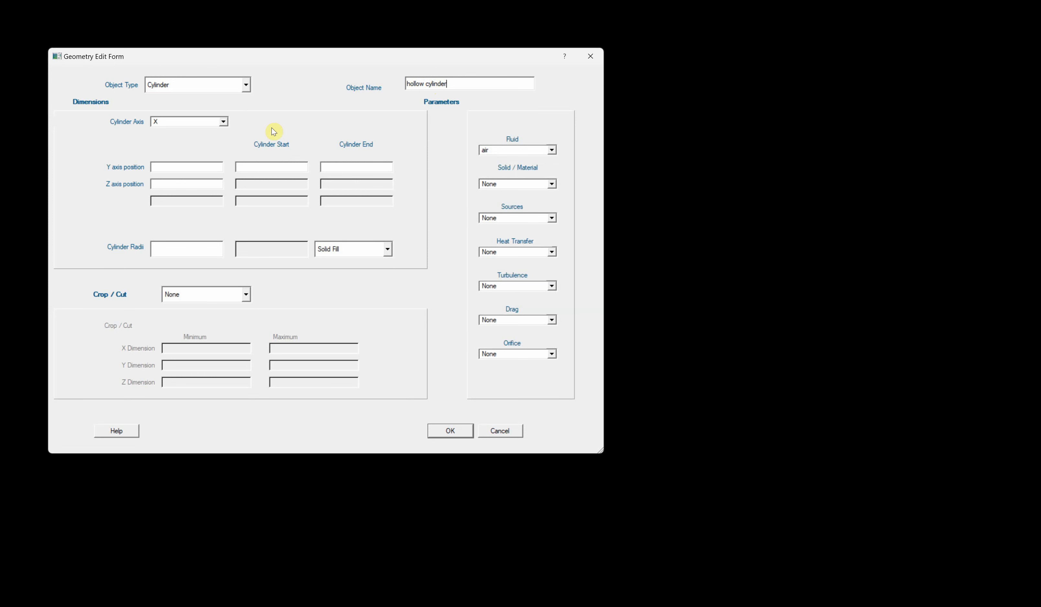
- Set the cylinder axis to Z, X and Y positions to 0, start 0, end 15, and its fluid to h2
{"action": "left_click", "coordinate": [212, 121]}
{"action": "left_click", "coordinate": [203, 151]}
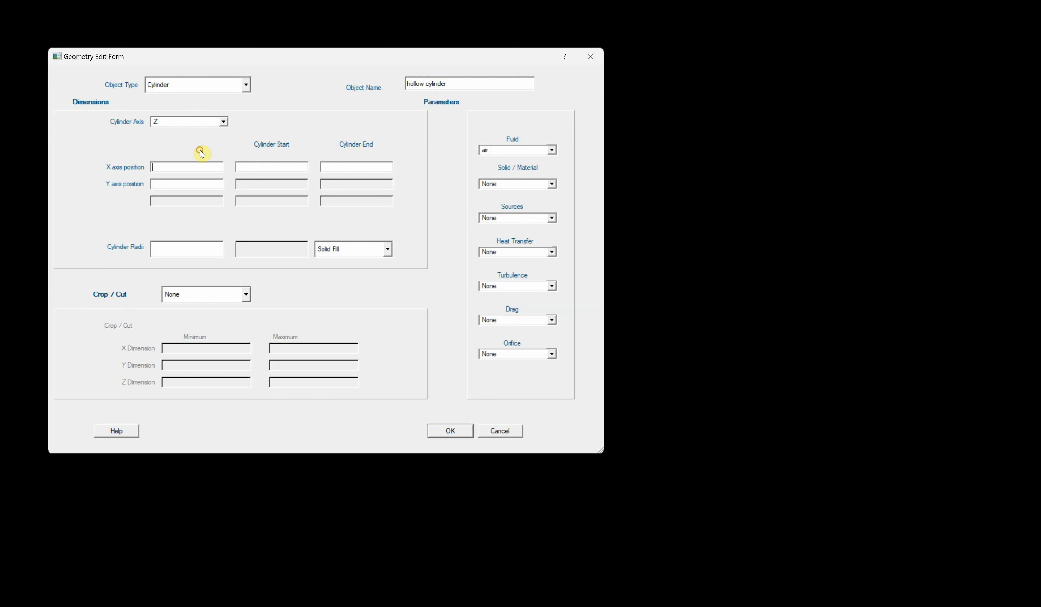
{"action": "left_click", "coordinate": [186, 167]}
{"action": "type", "text": "0"}
{"action": "left_click", "coordinate": [181, 184]}
{"action": "type", "text": "0"}
{"action": "left_click", "coordinate": [248, 169]}
{"action": "type", "text": "0"}
{"action": "left_click", "coordinate": [344, 168]}
{"action": "left_click", "coordinate": [524, 150]}
{"action": "left_click", "coordinate": [500, 178]}
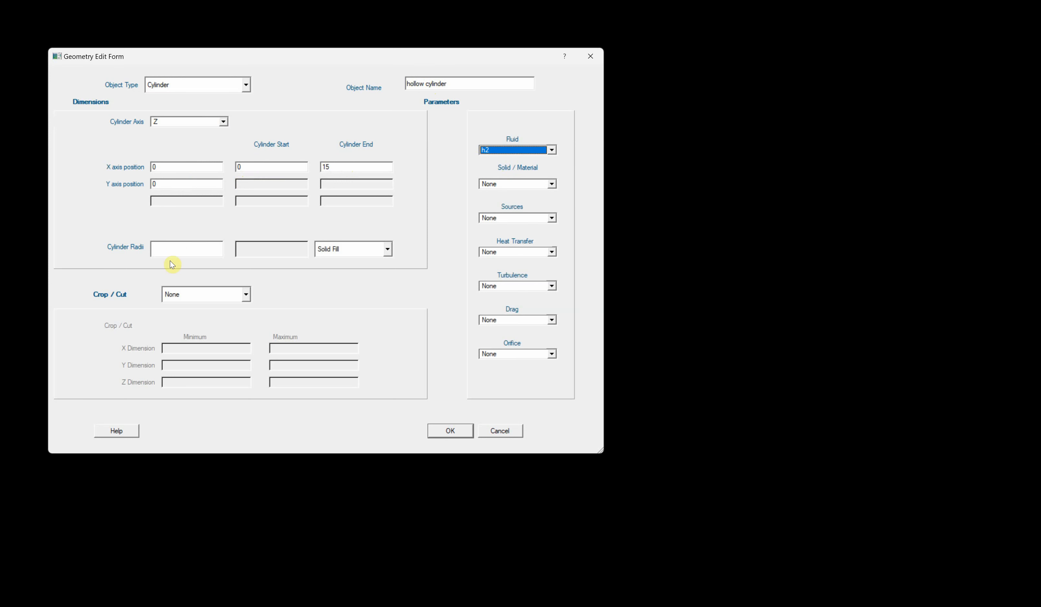
- Set the cylinder radius to 0.22 and confirm the geometry object and the model geometry list
{"action": "left_click", "coordinate": [172, 249]}
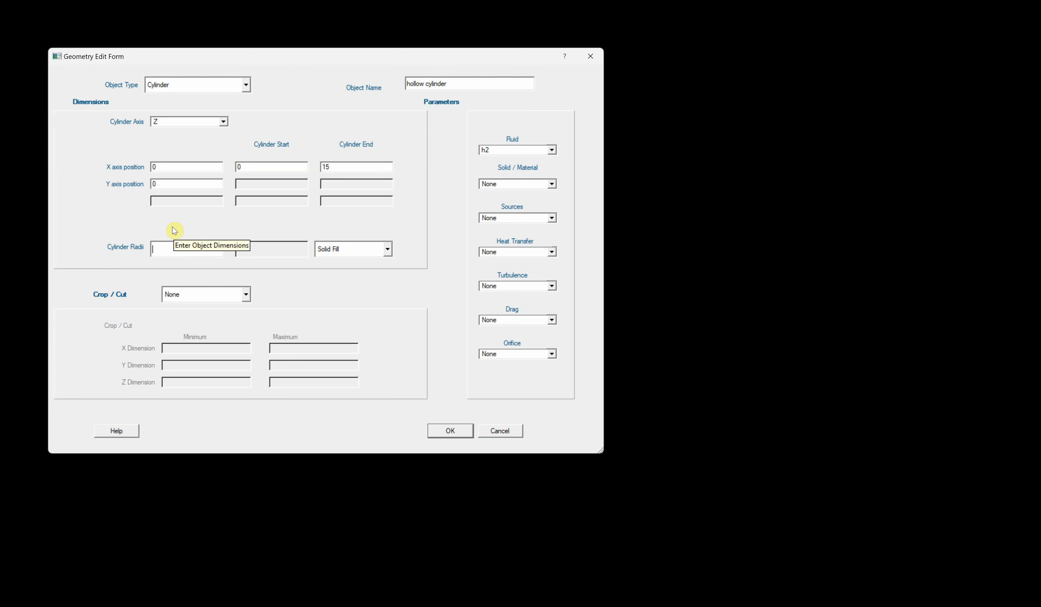
{"action": "type", "text": "0.22"}
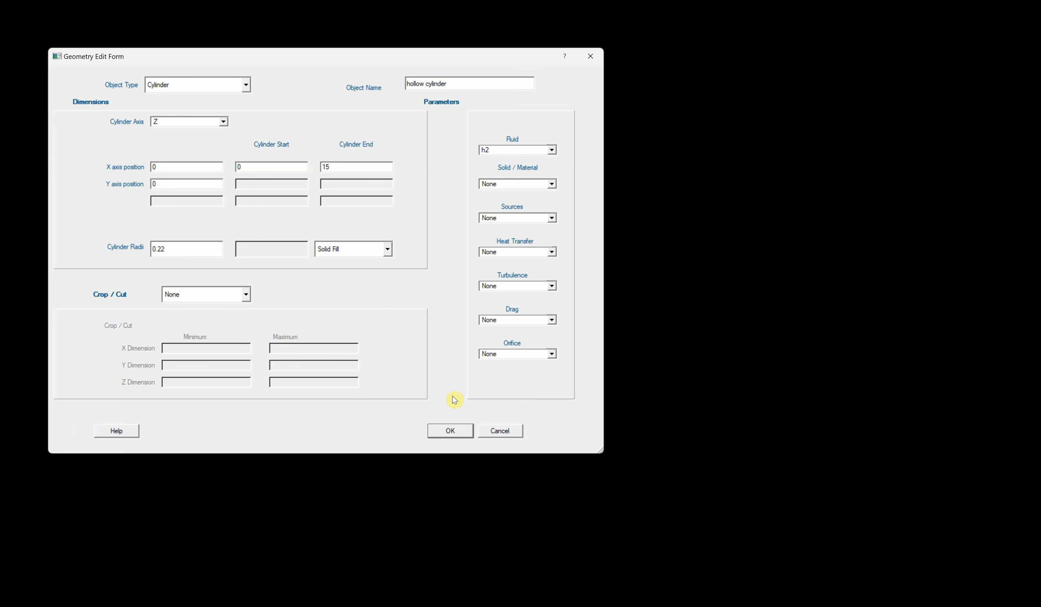
{"action": "left_click", "coordinate": [453, 431]}
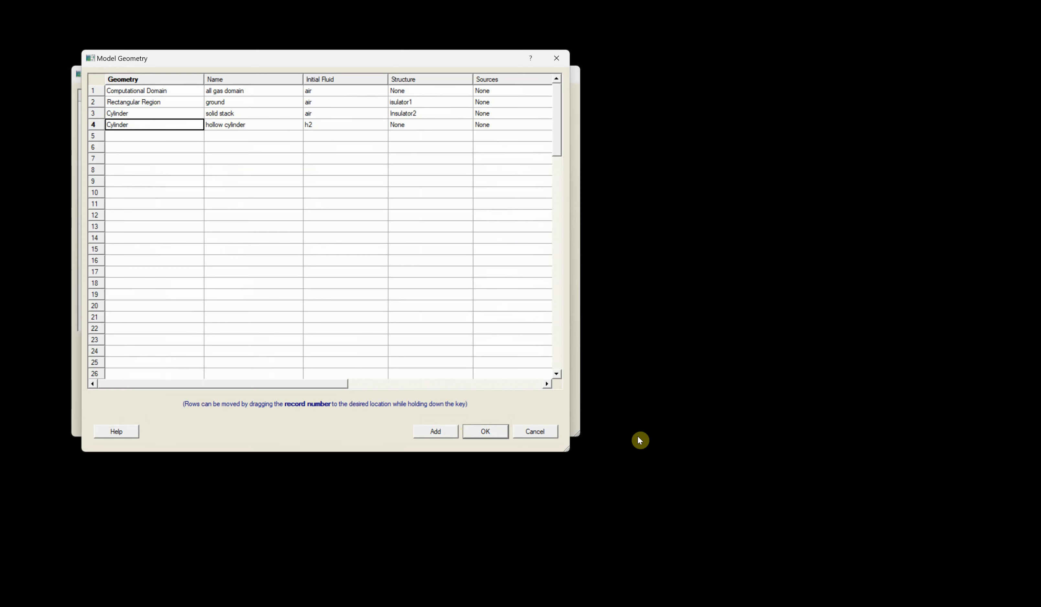
{"action": "left_click", "coordinate": [492, 433]}
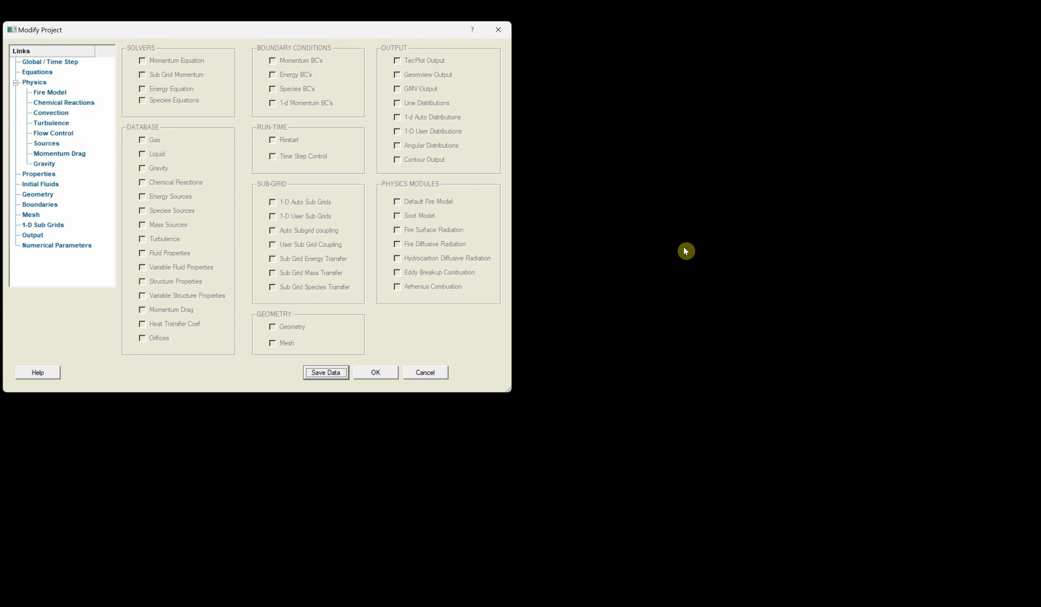
- Open the boundary conditions table and set the all-boundary o2 mass fraction to 0.233
{"action": "left_click", "coordinate": [30, 205]}
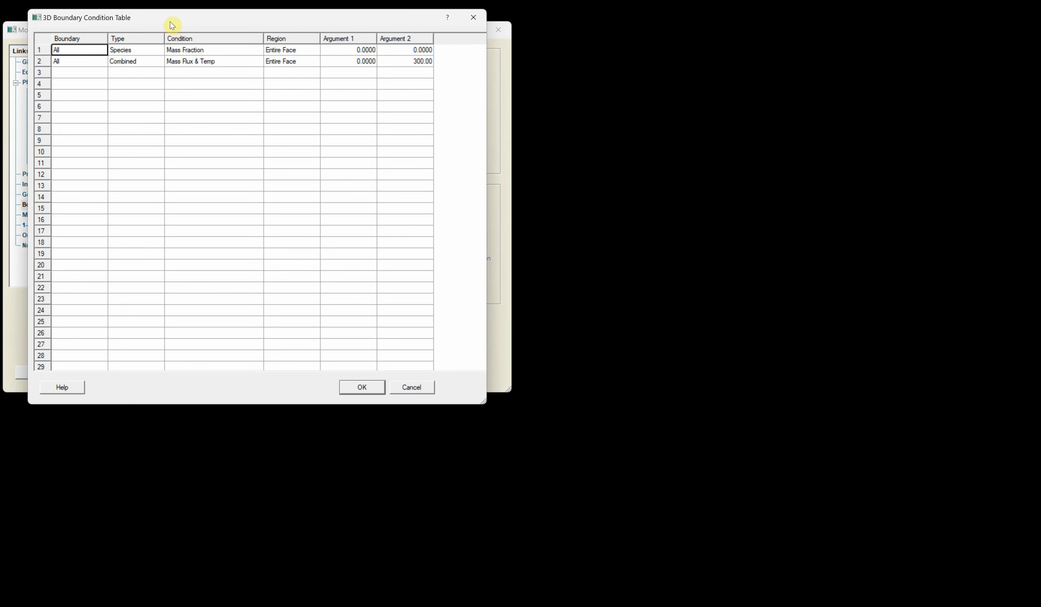
{"action": "left_click_drag", "start_coordinate": [170, 18], "coordinate": [323, 146]}
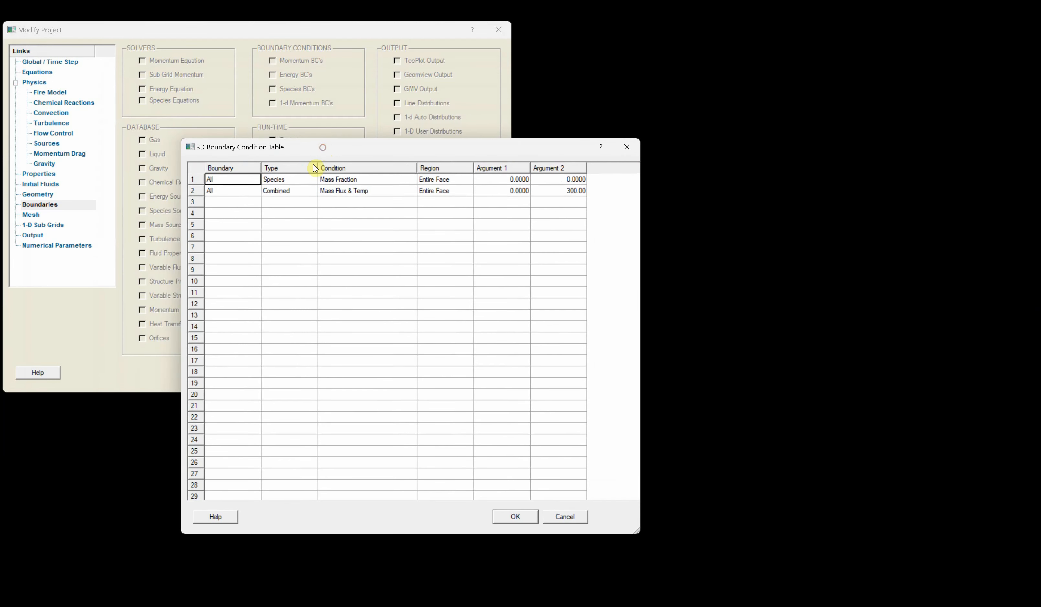
{"action": "double_click", "coordinate": [275, 182]}
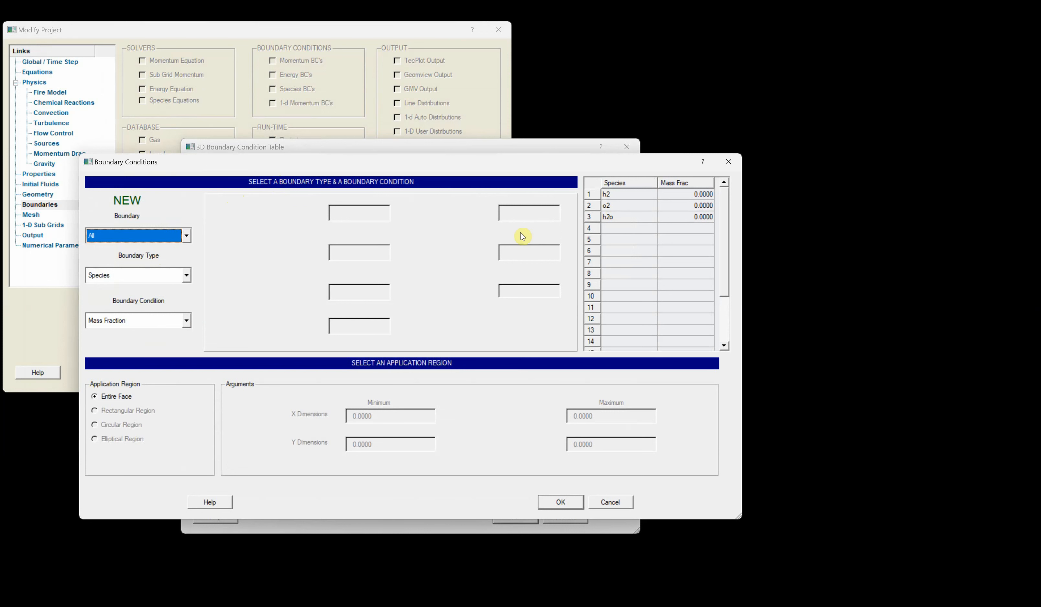
{"action": "left_click", "coordinate": [705, 206]}
{"action": "left_click", "coordinate": [704, 205]}
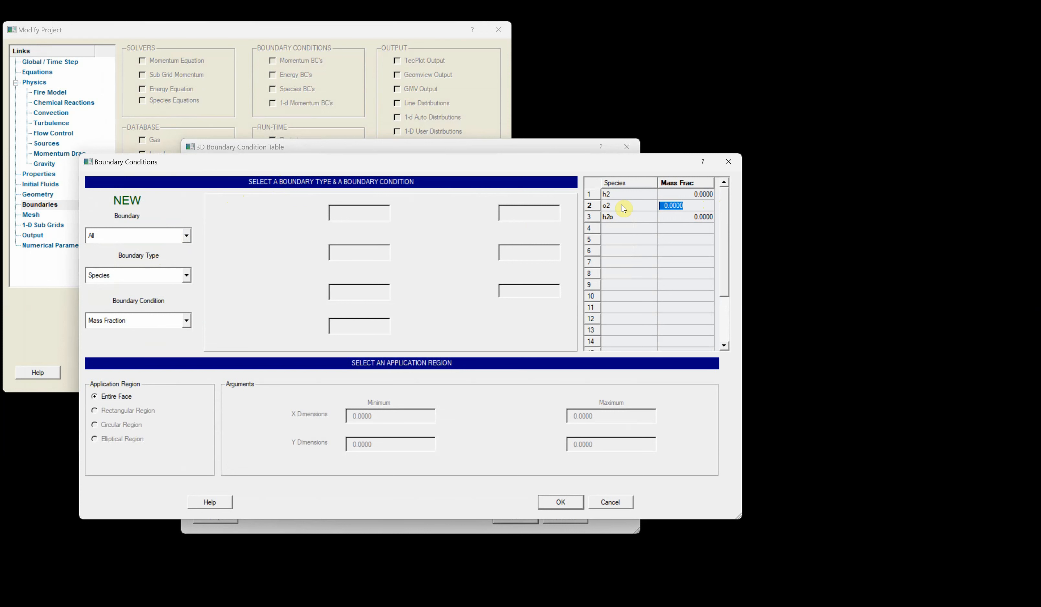
{"action": "type", "text": ".233"}
{"action": "left_click", "coordinate": [561, 503]}
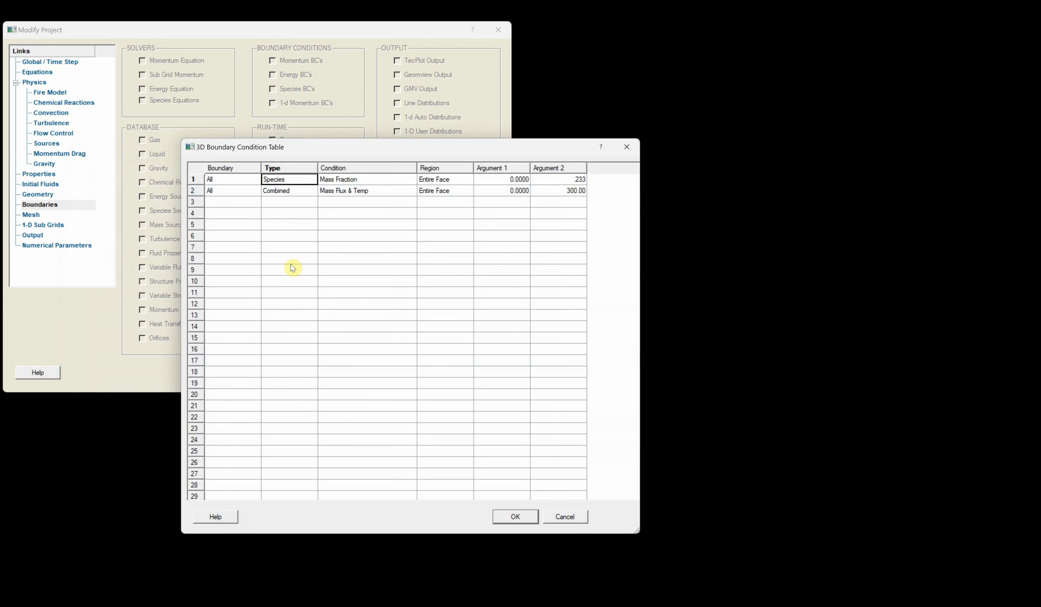
- Review the all-boundary combined mass flux and temperature condition
{"action": "double_click", "coordinate": [243, 191]}
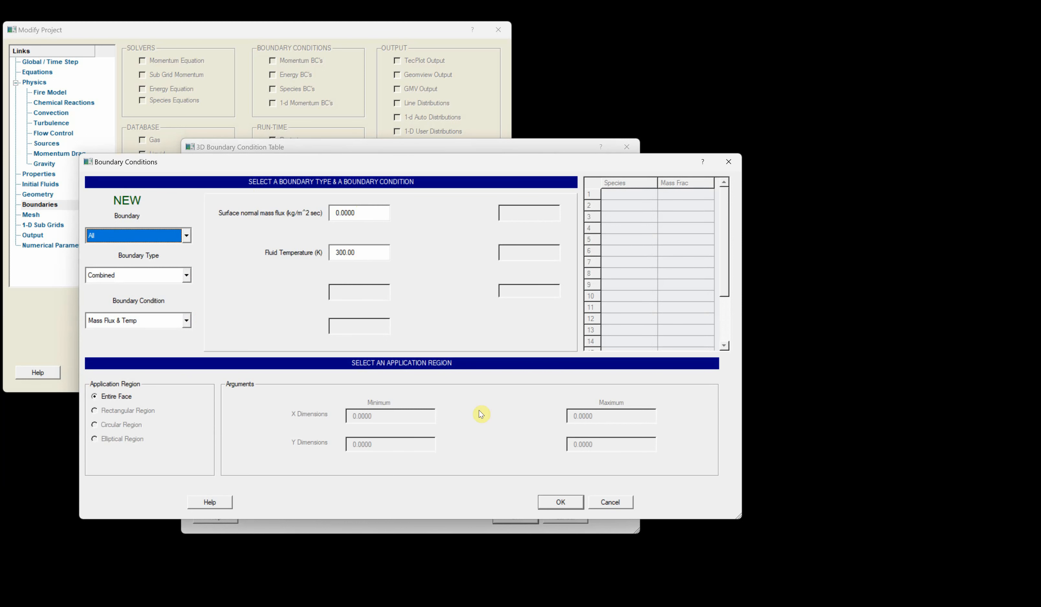
{"action": "left_click", "coordinate": [561, 502]}
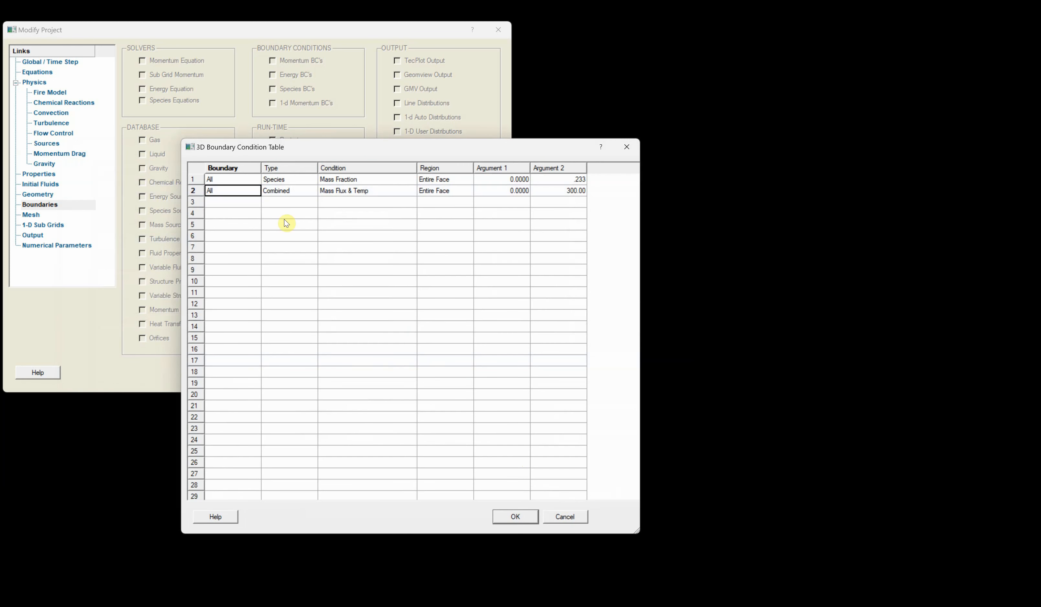
- Add an all-boundary Momentum Wind condition with X, Y and Z velocity components 2.8, 0.5 and 0
{"action": "right_click", "coordinate": [223, 202]}
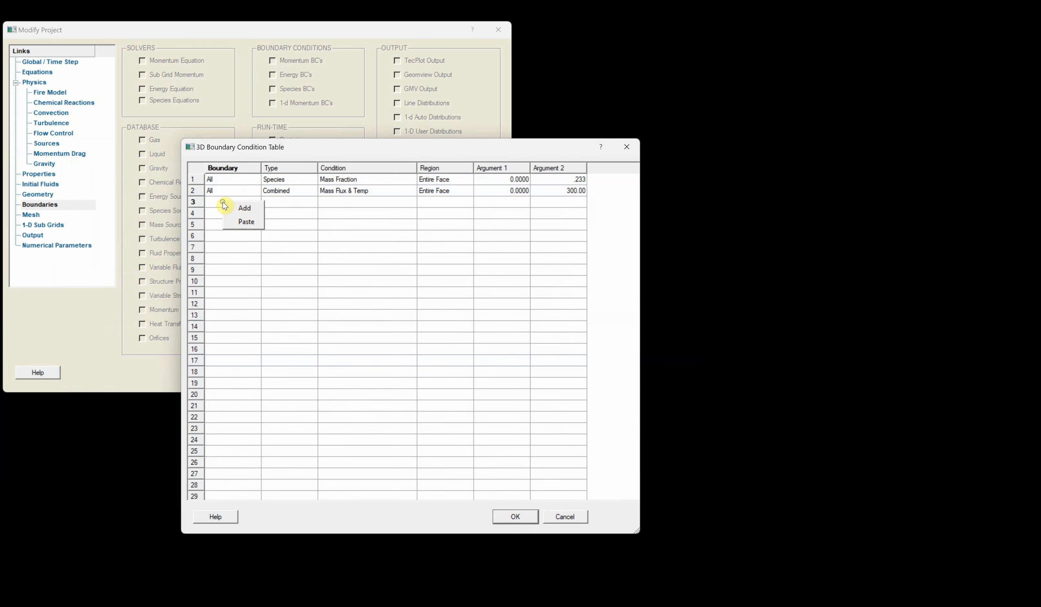
{"action": "left_click", "coordinate": [237, 212]}
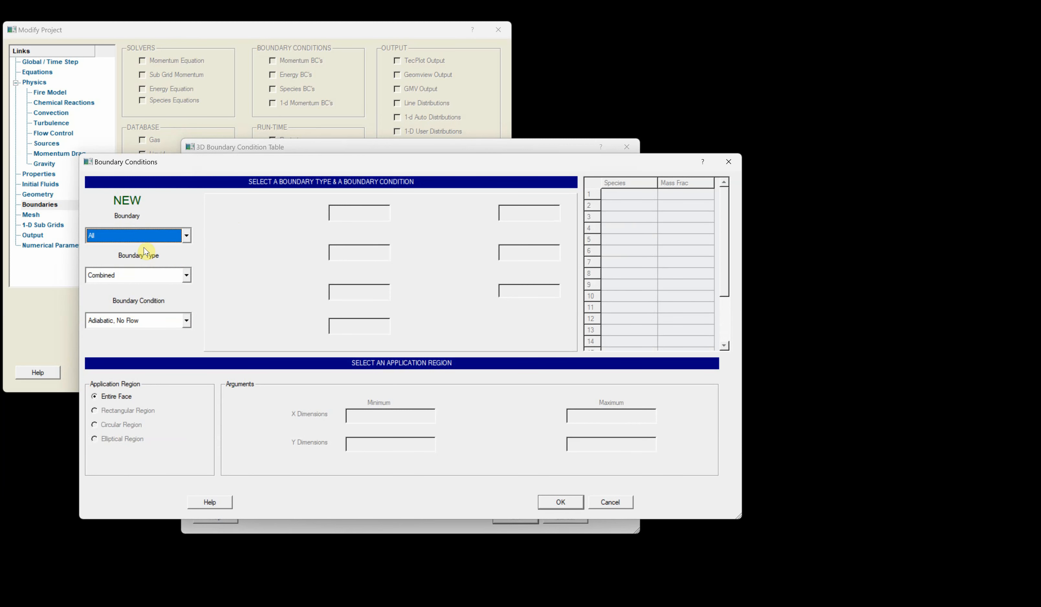
{"action": "left_click", "coordinate": [175, 276]}
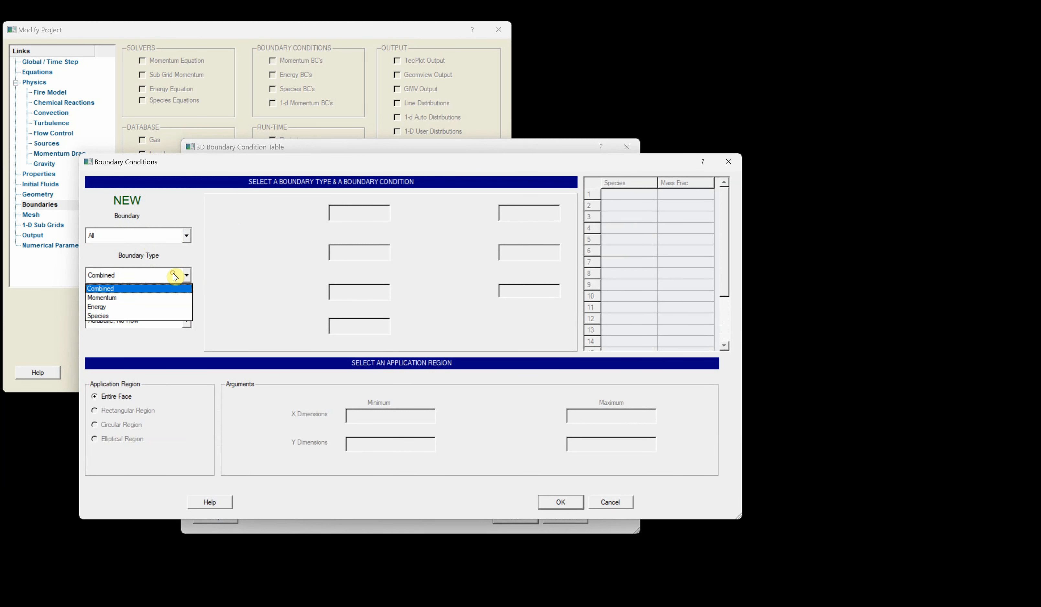
{"action": "left_click", "coordinate": [142, 298]}
{"action": "left_click", "coordinate": [150, 320]}
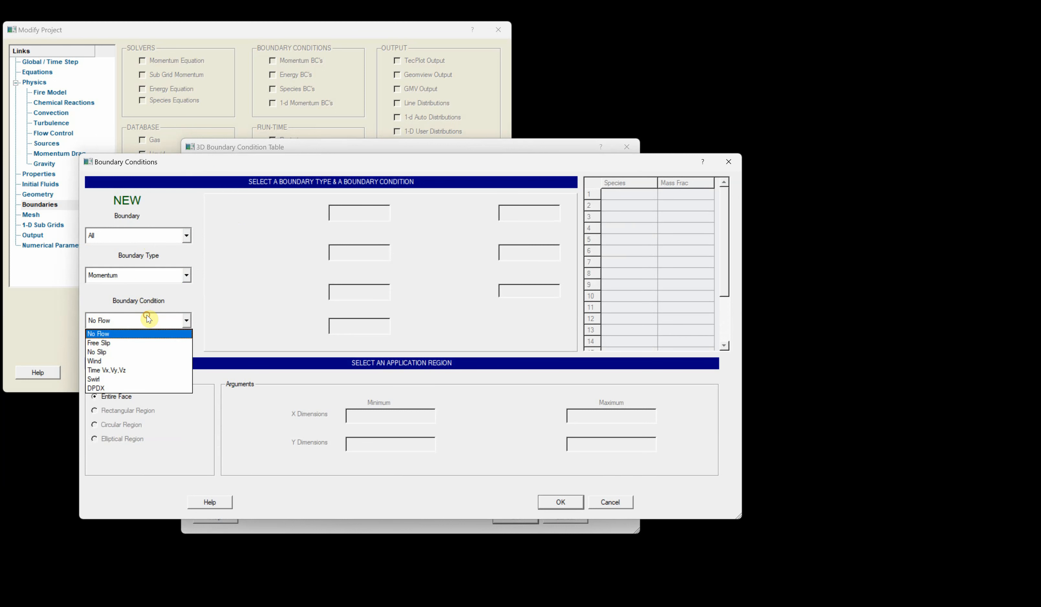
{"action": "left_click", "coordinate": [116, 361]}
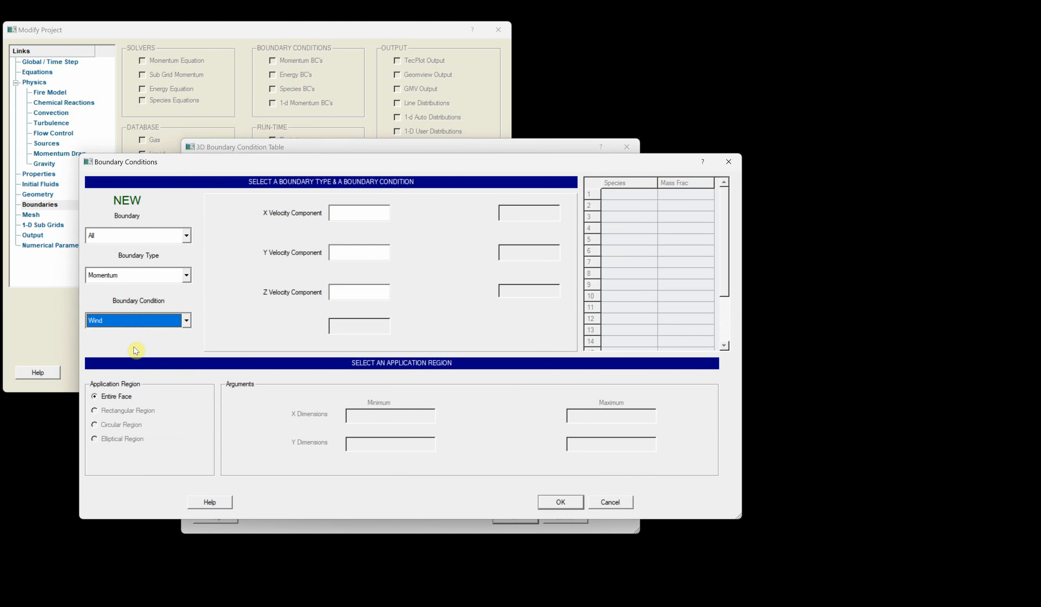
{"action": "left_click", "coordinate": [346, 212]}
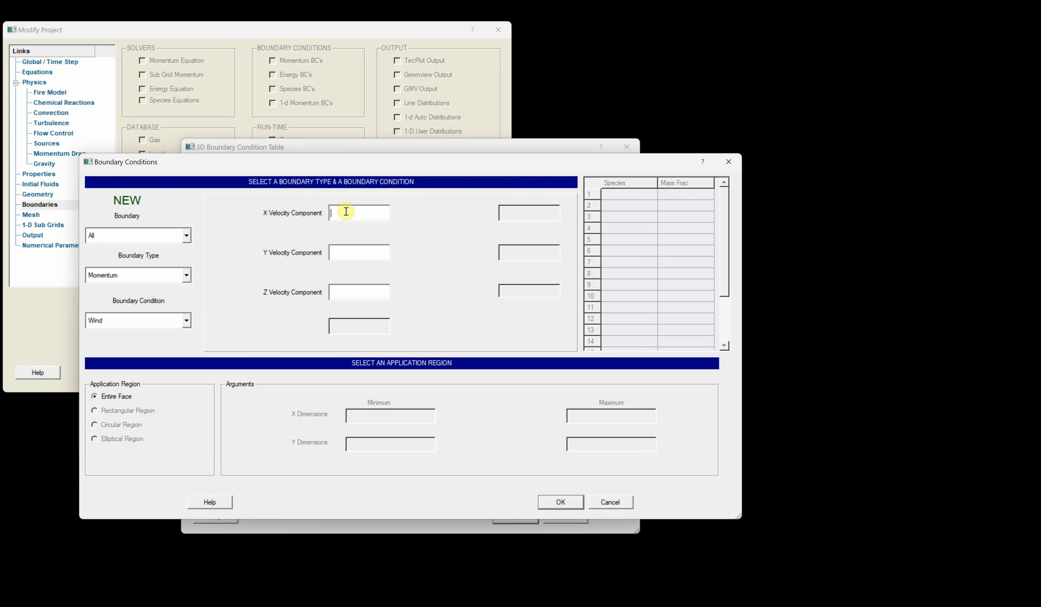
{"action": "type", "text": "2.8"}
{"action": "left_click", "coordinate": [338, 250]}
{"action": "type", "text": "0.5"}
{"action": "left_click", "coordinate": [341, 291]}
{"action": "type", "text": "0"}
{"action": "left_click", "coordinate": [561, 502]}
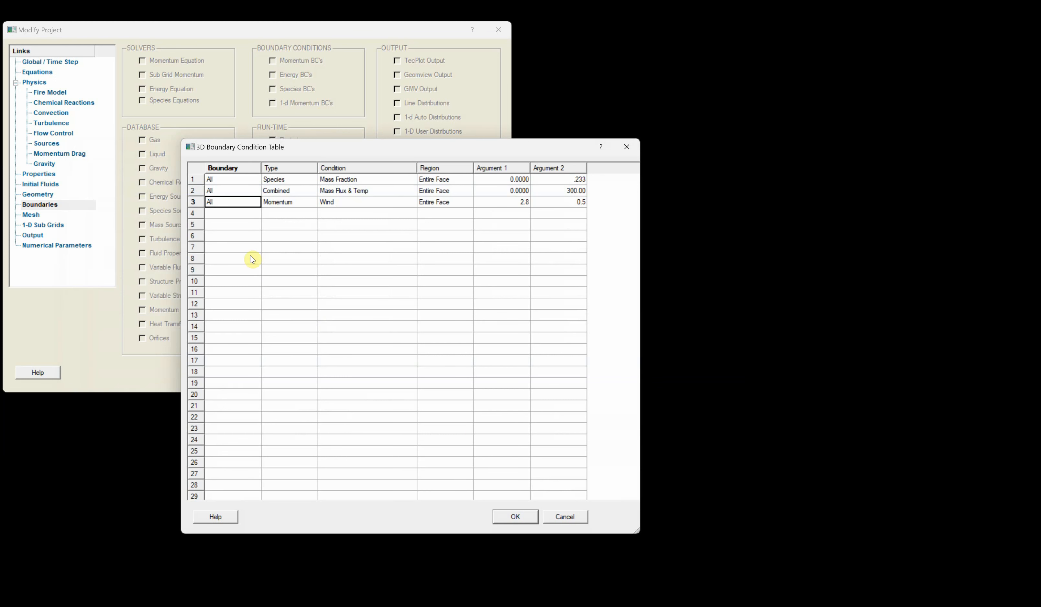
- Add an all-boundary Combined Mass Flux & Temp condition with mass flux 1.99 and temperature 350 K
{"action": "right_click", "coordinate": [228, 215]}
{"action": "left_click", "coordinate": [236, 218]}
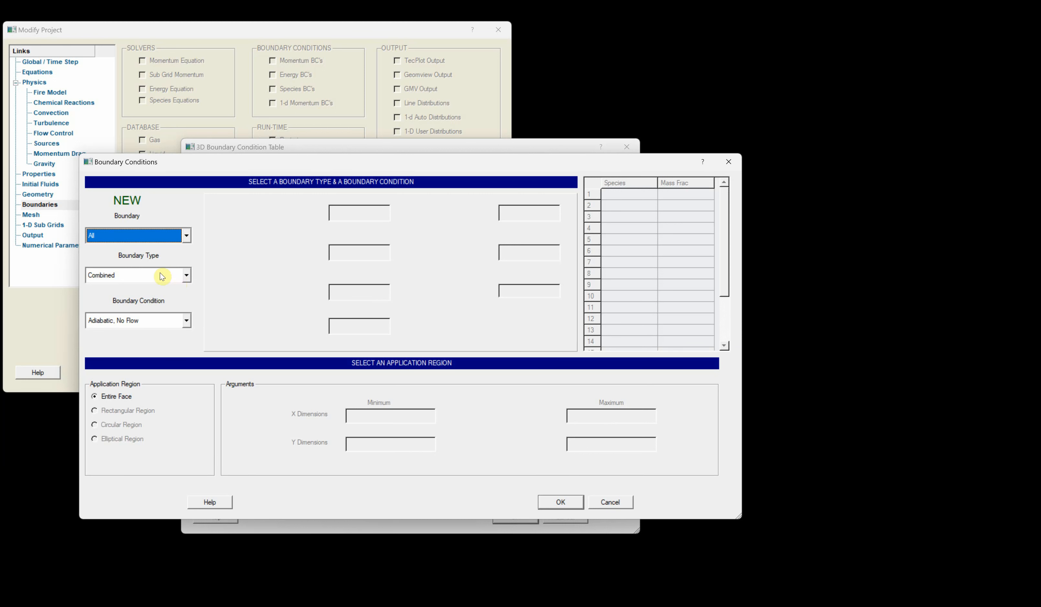
{"action": "left_click", "coordinate": [186, 321]}
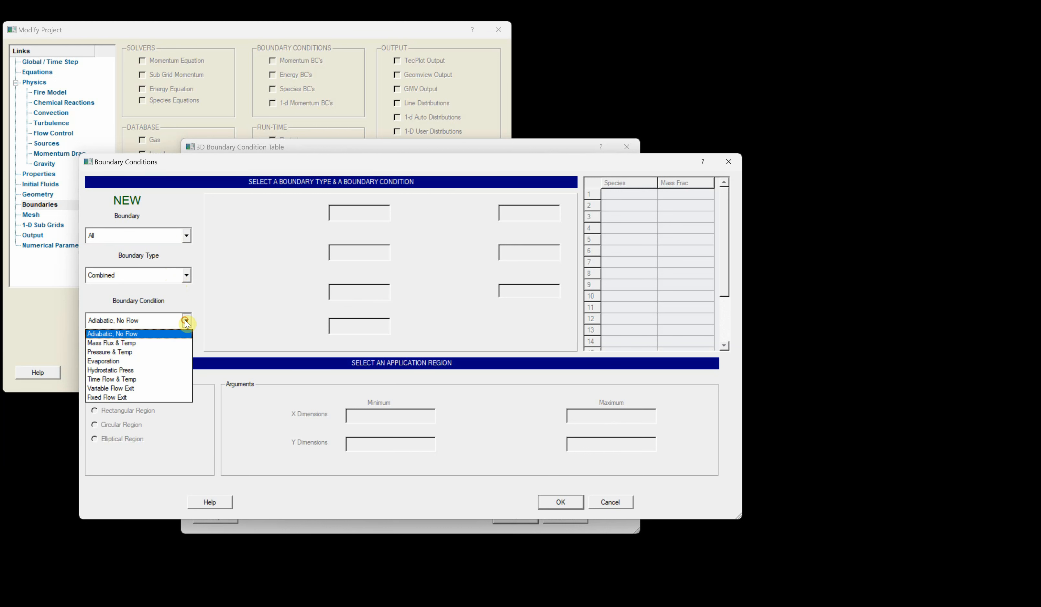
{"action": "left_click", "coordinate": [163, 342]}
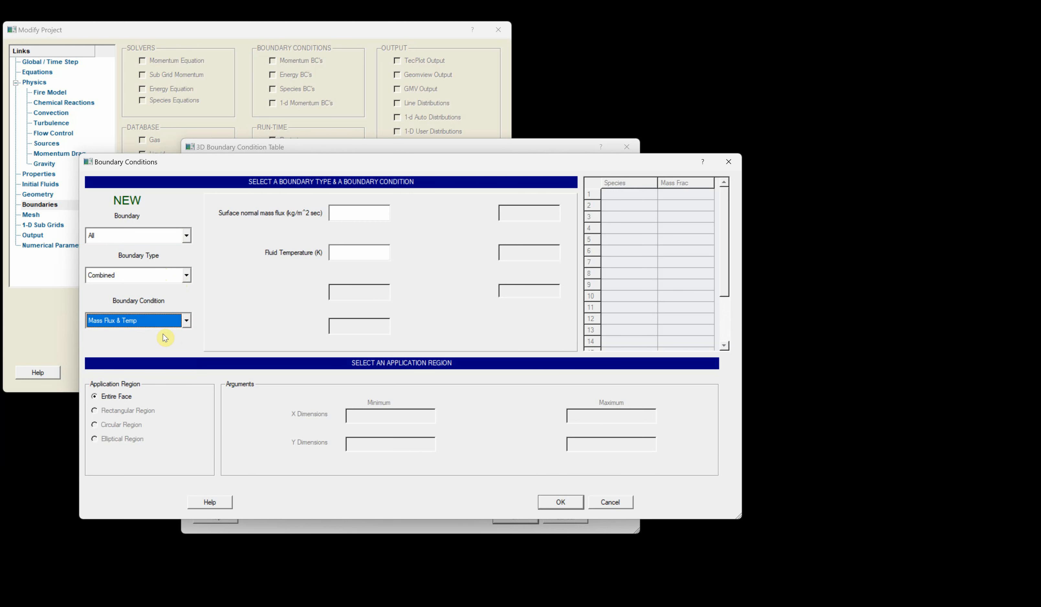
{"action": "left_click", "coordinate": [349, 213]}
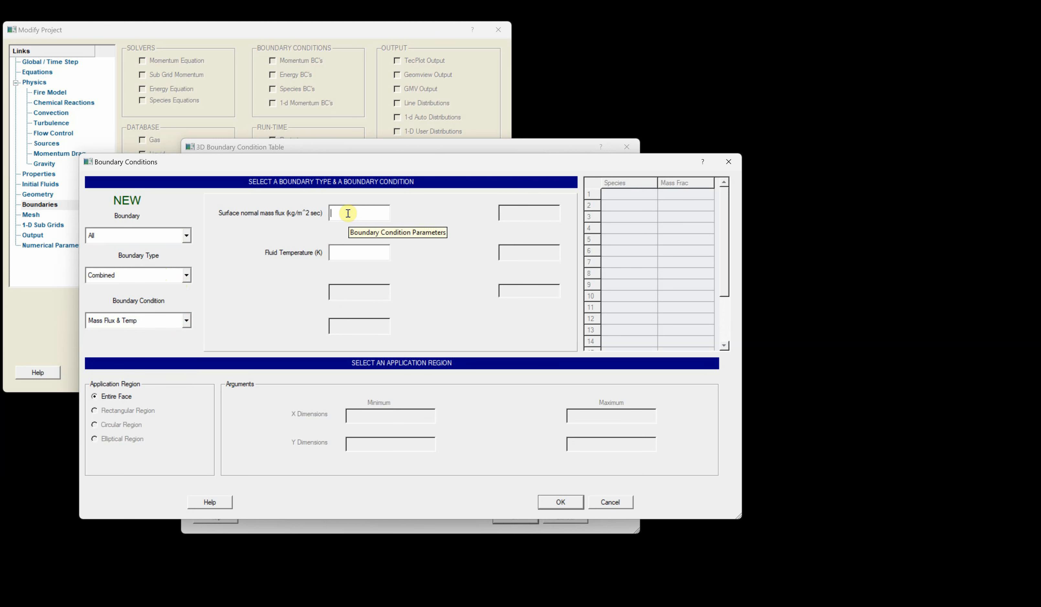
{"action": "type", "text": "1.99"}
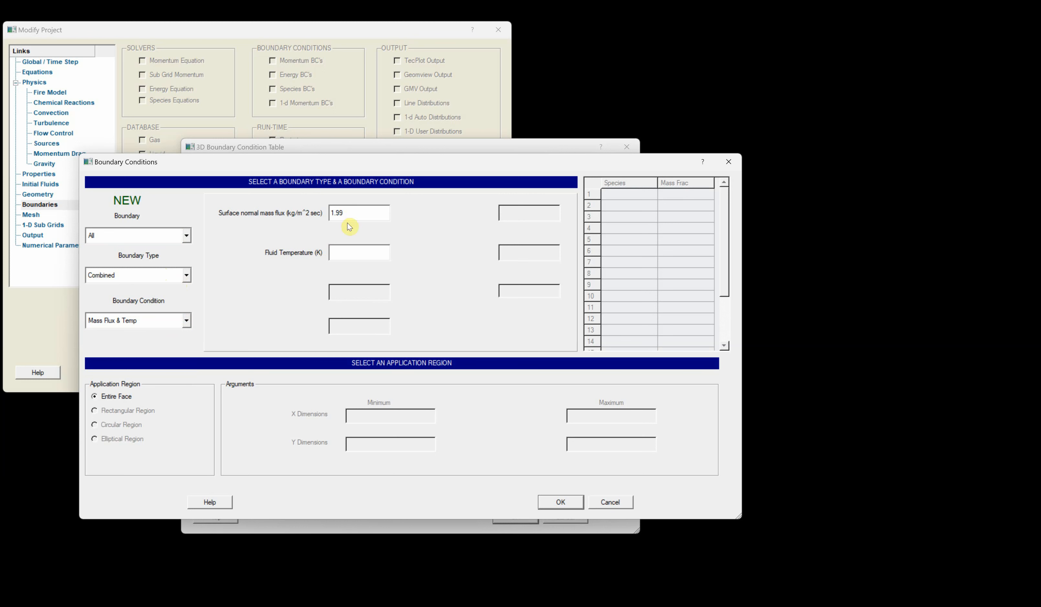
{"action": "left_click", "coordinate": [347, 253]}
{"action": "type", "text": "350"}
{"action": "left_click", "coordinate": [560, 502]}
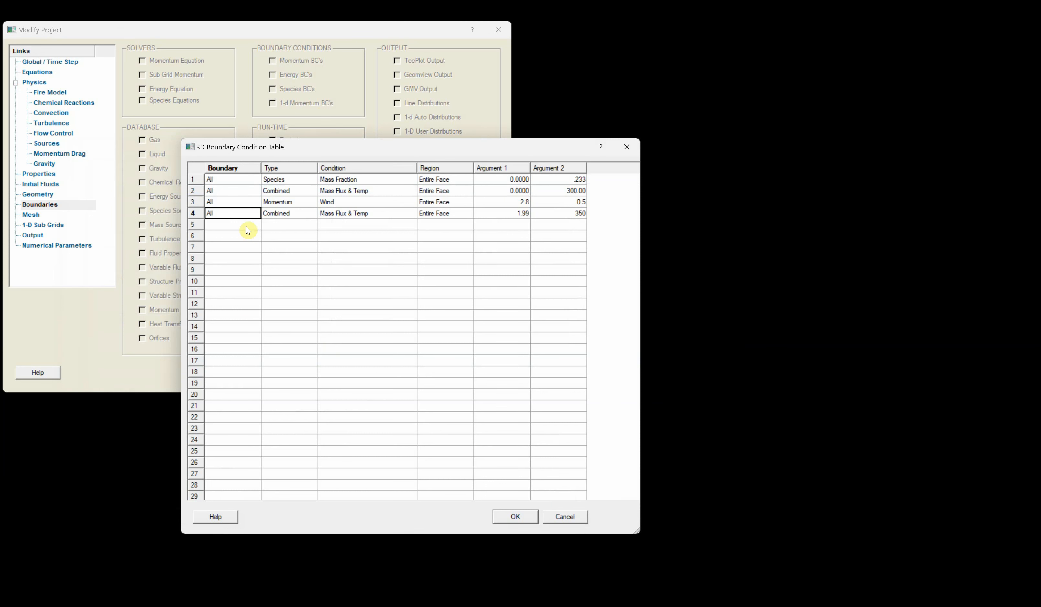
- Change the mass flux and temperature condition's boundary to Zmin
{"action": "double_click", "coordinate": [225, 214]}
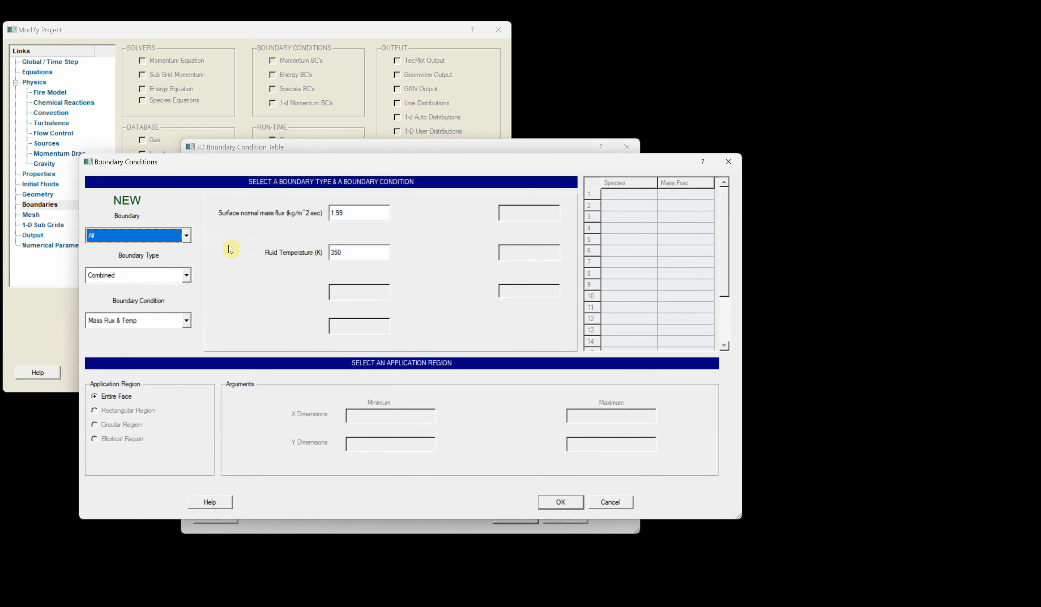
{"action": "left_click", "coordinate": [163, 235]}
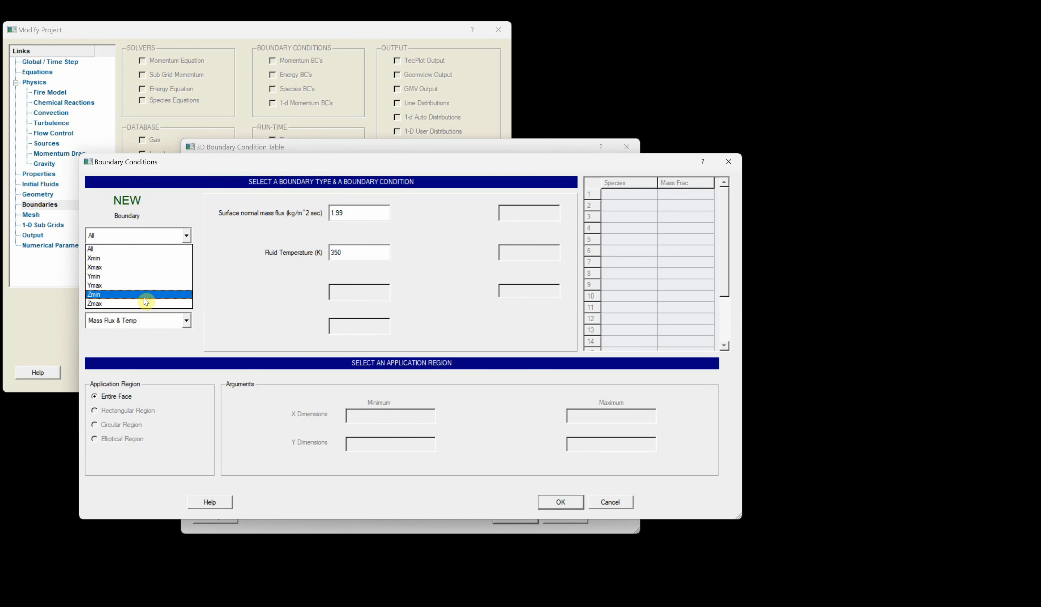
{"action": "left_click", "coordinate": [98, 293]}
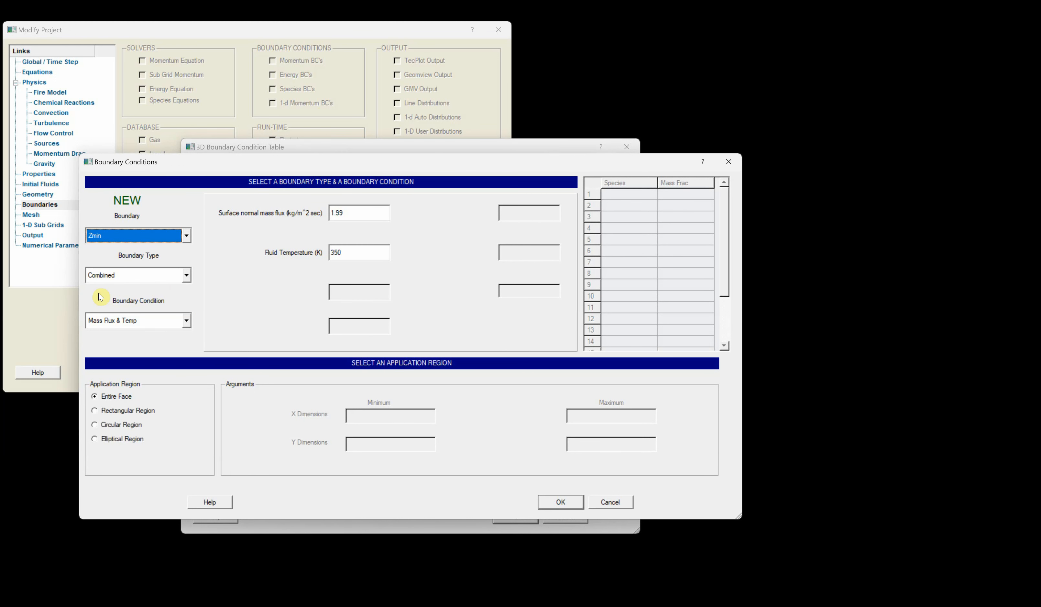
{"action": "left_click", "coordinate": [560, 503]}
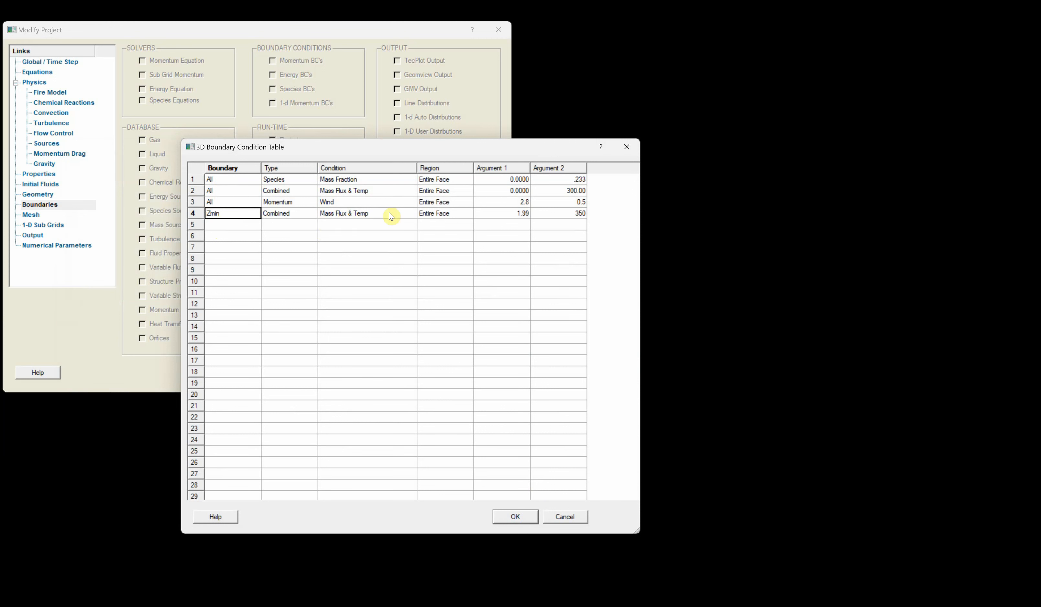
- Add a new boundary condition on the Zmin face
{"action": "right_click", "coordinate": [223, 225]}
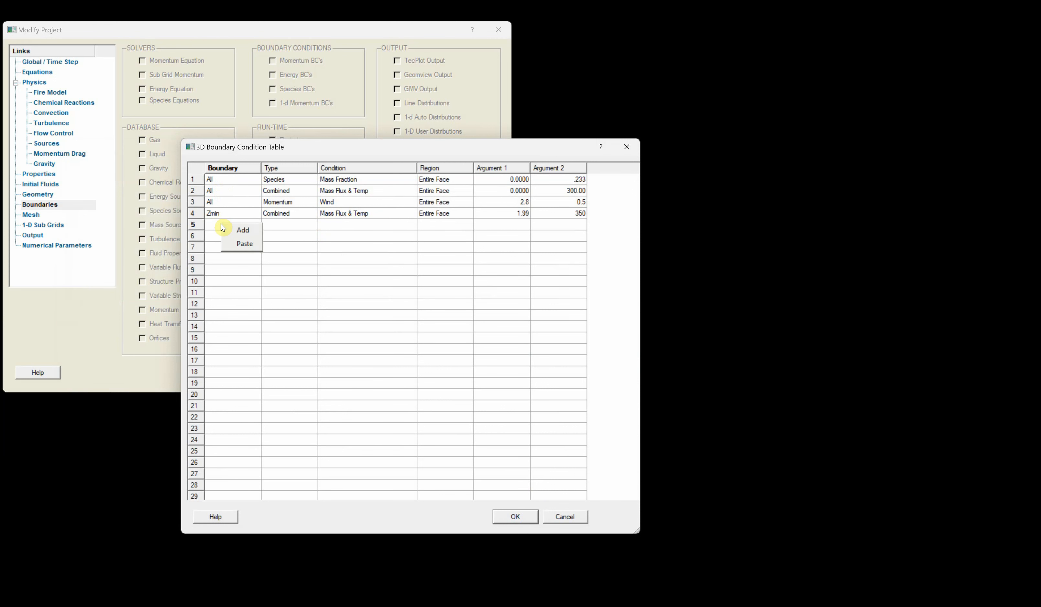
{"action": "left_click", "coordinate": [243, 230]}
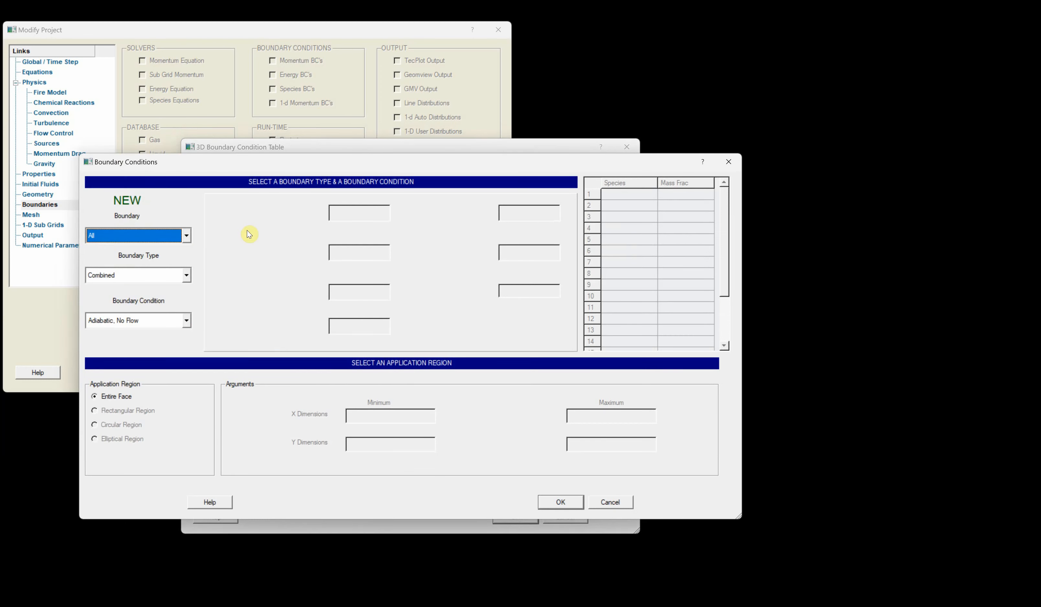
{"action": "left_click", "coordinate": [167, 236]}
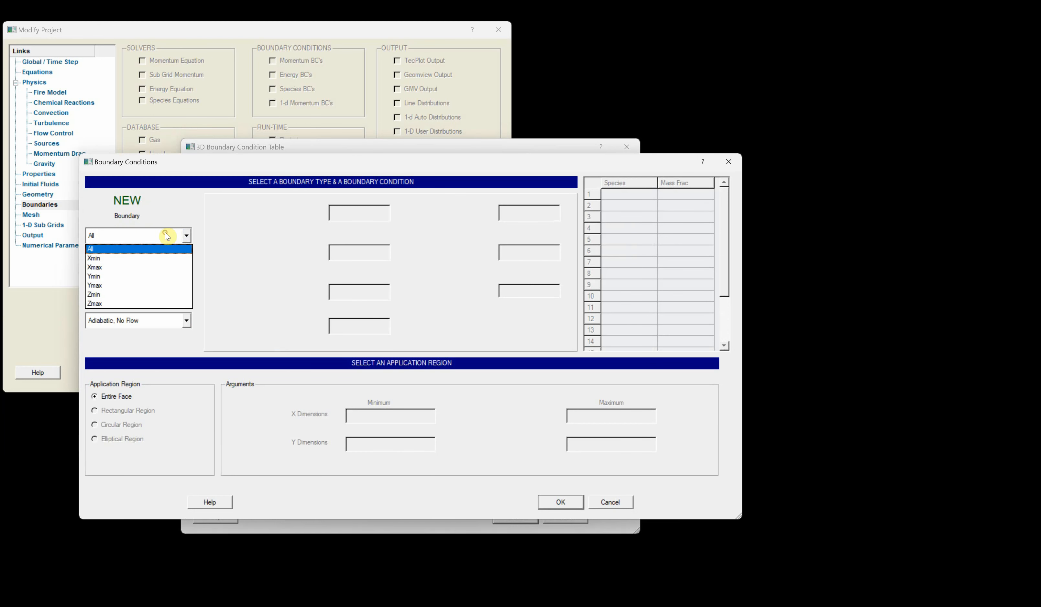
{"action": "left_click", "coordinate": [137, 296]}
{"action": "left_click", "coordinate": [159, 276]}
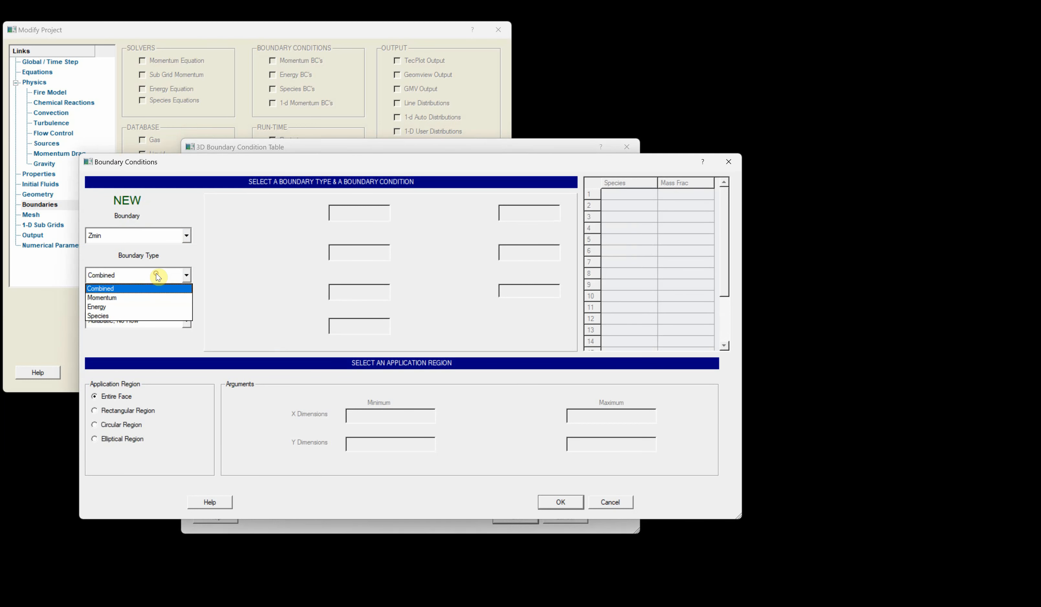
{"action": "left_click", "coordinate": [143, 307]}
{"action": "left_click", "coordinate": [145, 323]}
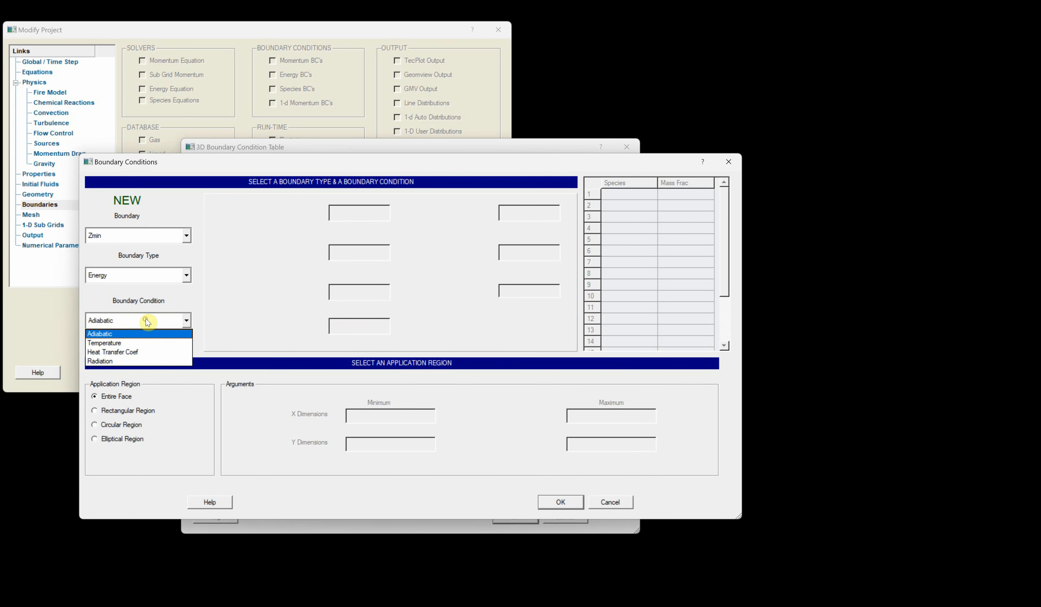
{"action": "left_click", "coordinate": [250, 308]}
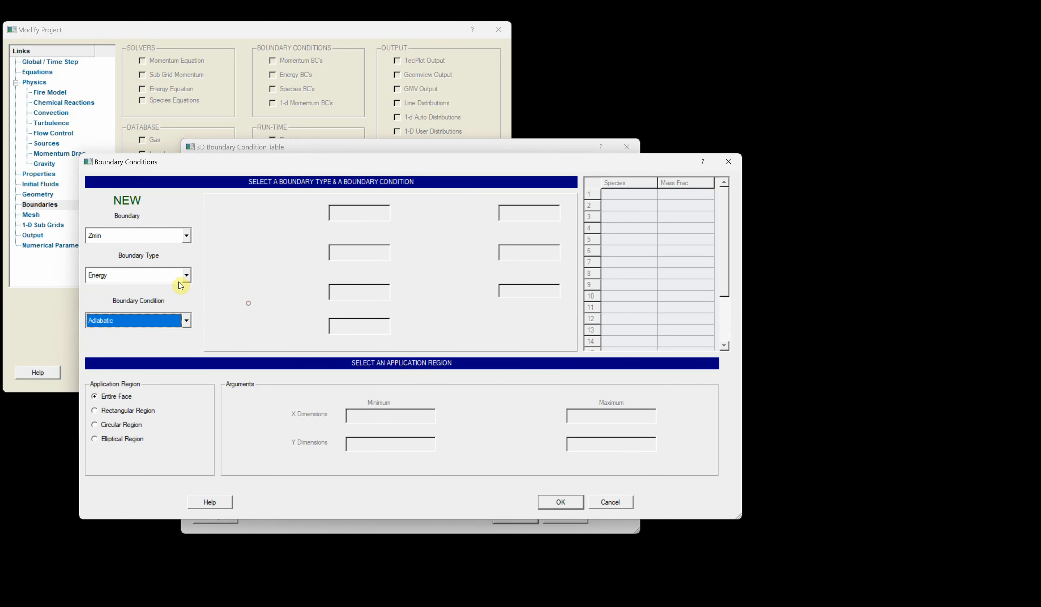
- Set the new Zmin condition's type to Species with the Mass Fraction condition
{"action": "left_click", "coordinate": [183, 275]}
{"action": "left_click", "coordinate": [133, 317]}
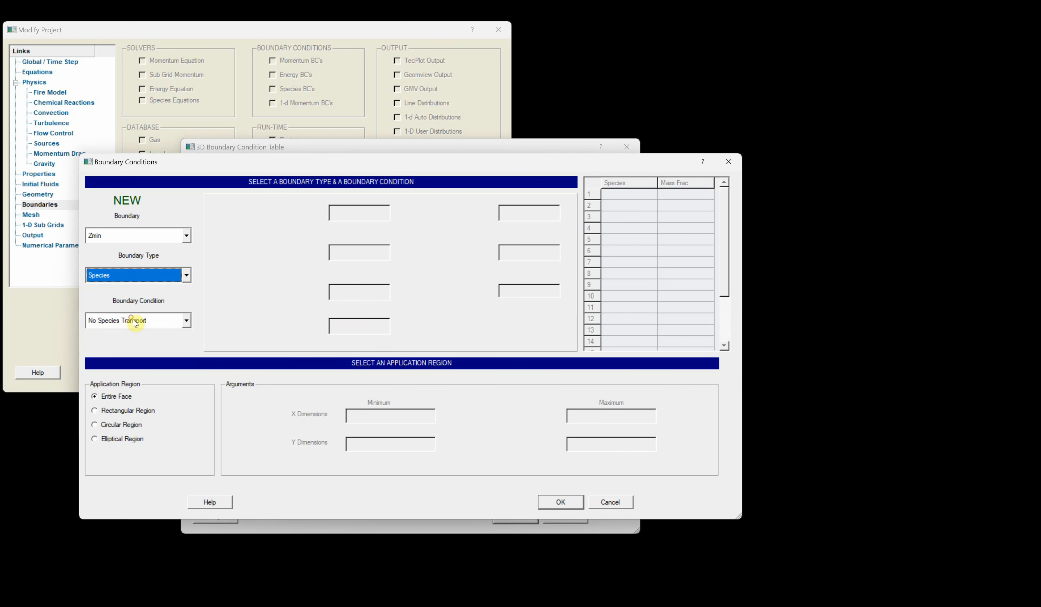
{"action": "left_click", "coordinate": [162, 324]}
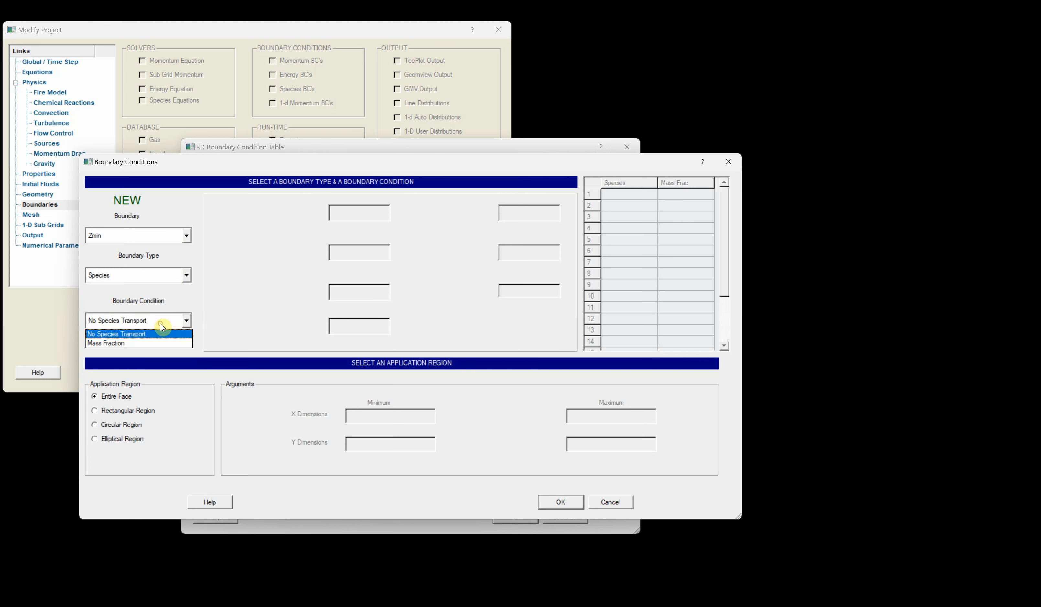
{"action": "left_click", "coordinate": [150, 343]}
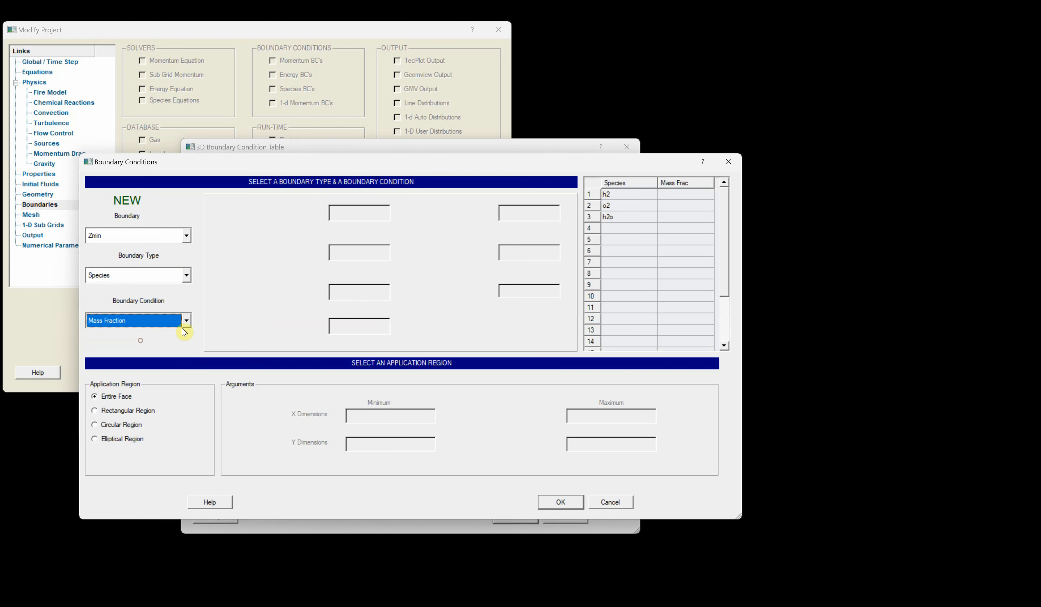
- Enter mass fractions h2 1, o2 0 and h2o 0 and confirm the Zmin species condition
{"action": "left_click", "coordinate": [666, 196]}
{"action": "type", "text": "1"}
{"action": "left_click", "coordinate": [669, 206]}
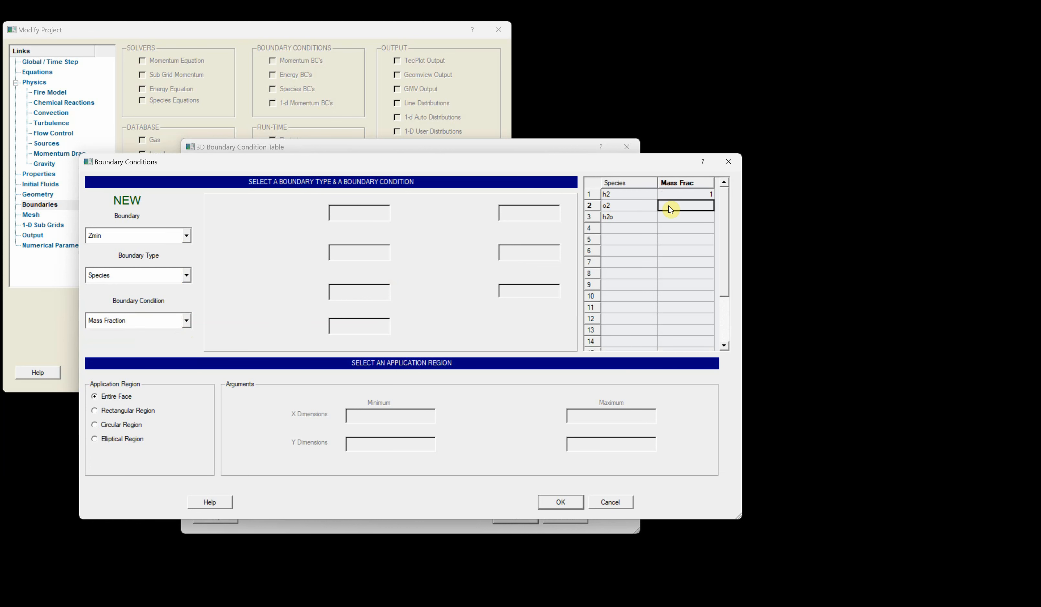
{"action": "type", "text": "0"}
{"action": "left_click", "coordinate": [668, 217]}
{"action": "type", "text": "0"}
{"action": "left_click", "coordinate": [561, 502]}
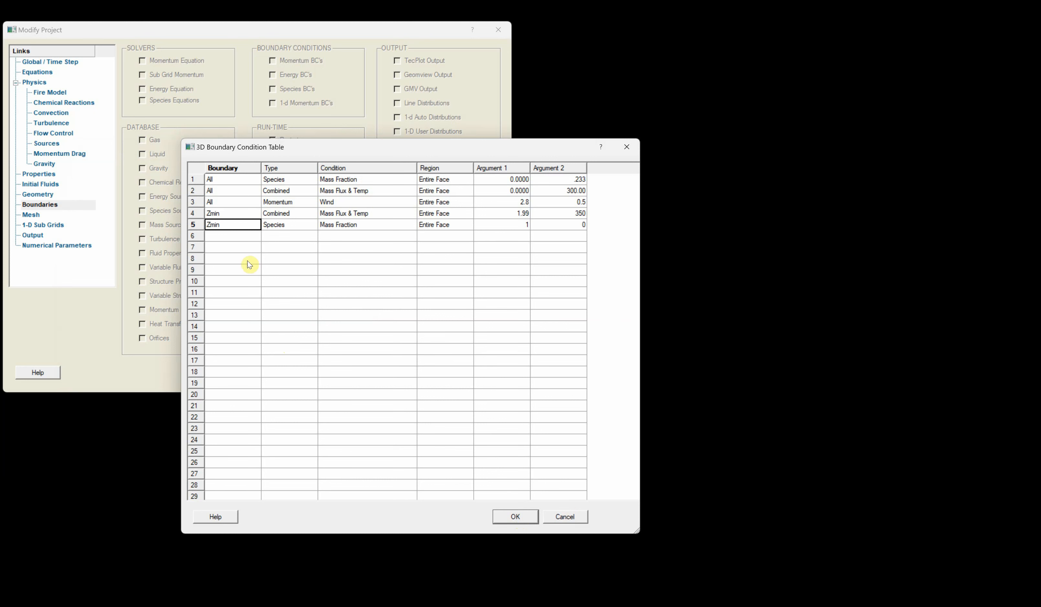
- Add an all-boundary Combined condition of type Hydrostatic Press
{"action": "right_click", "coordinate": [230, 239]}
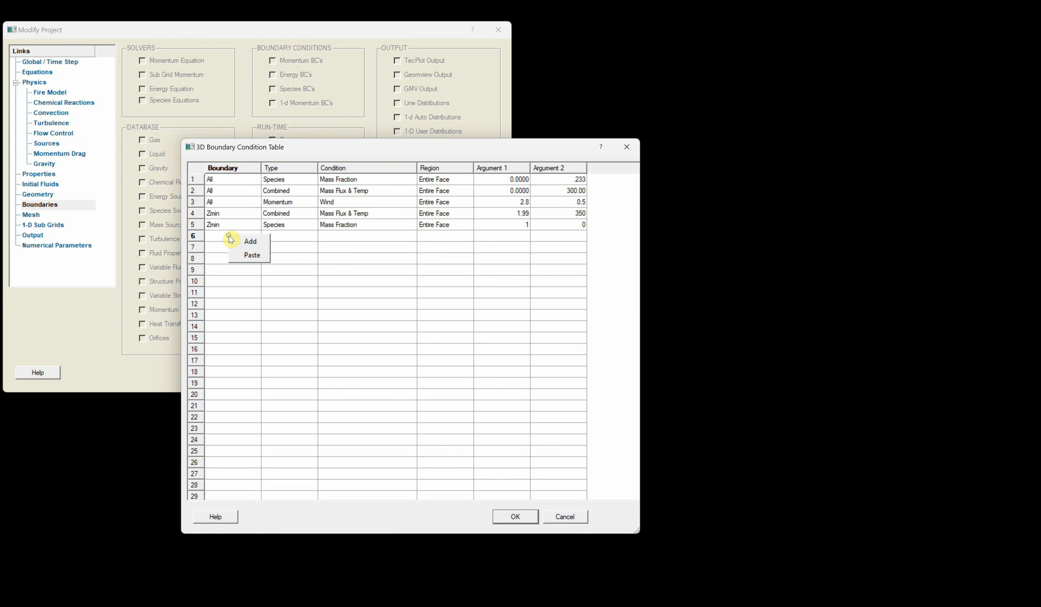
{"action": "left_click", "coordinate": [237, 241]}
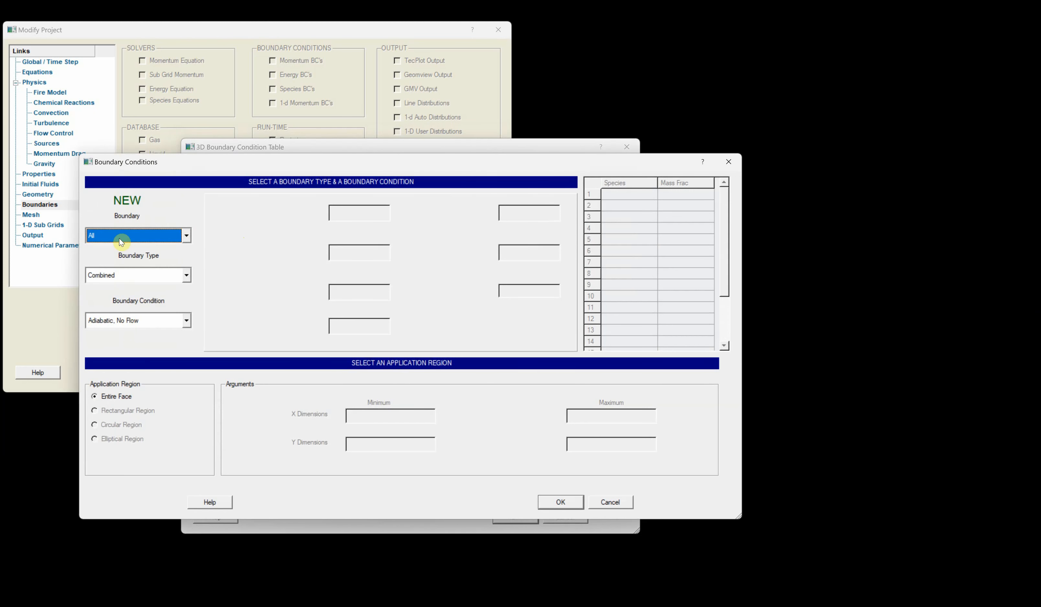
{"action": "left_click", "coordinate": [169, 324]}
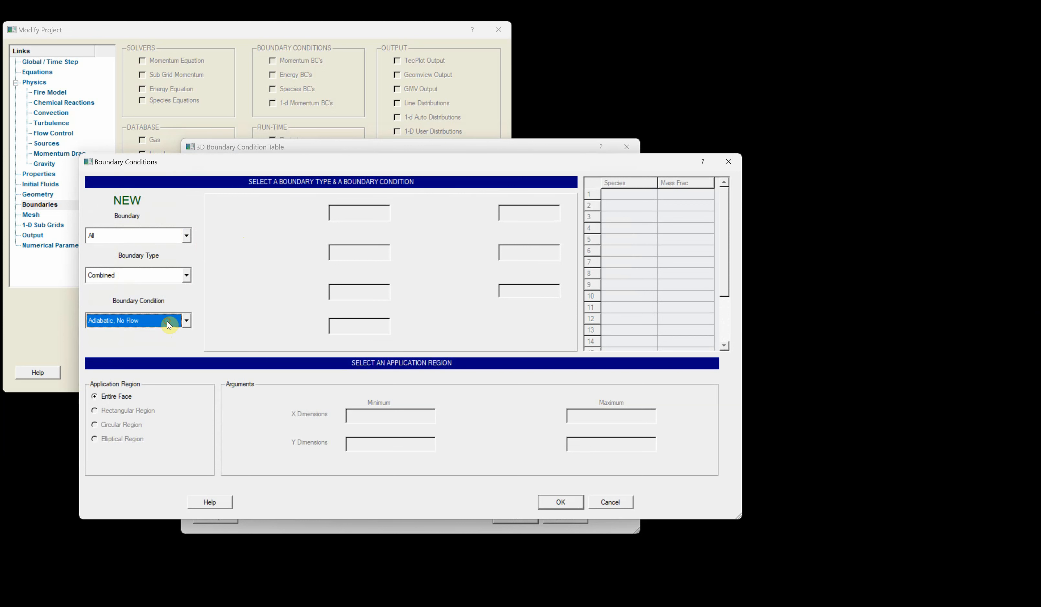
{"action": "left_click", "coordinate": [140, 370]}
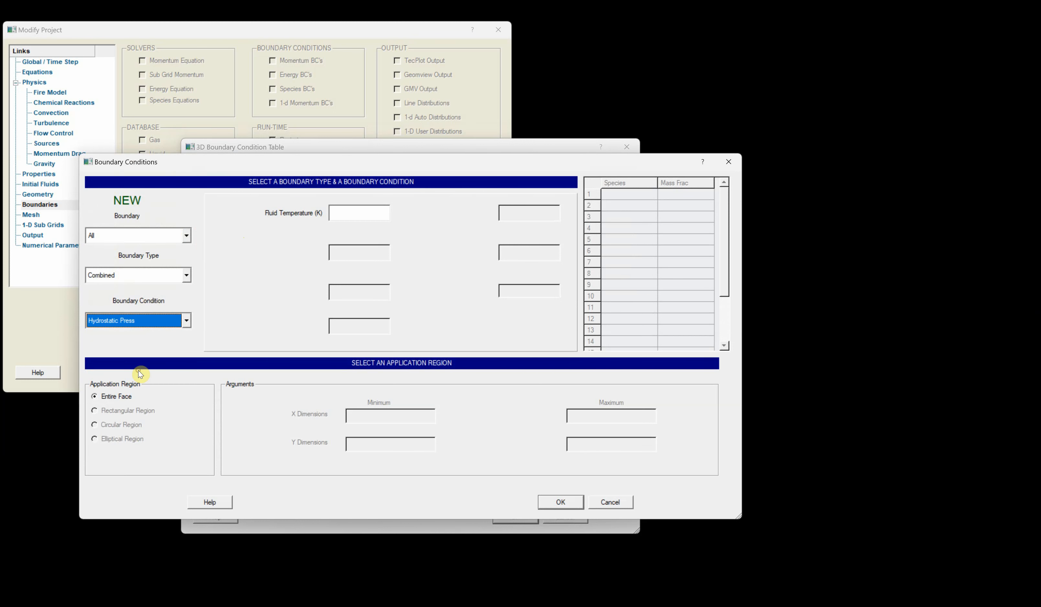
- Set the hydrostatic pressure fluid temperature to 300 K and confirm the boundary table
{"action": "left_click", "coordinate": [348, 214]}
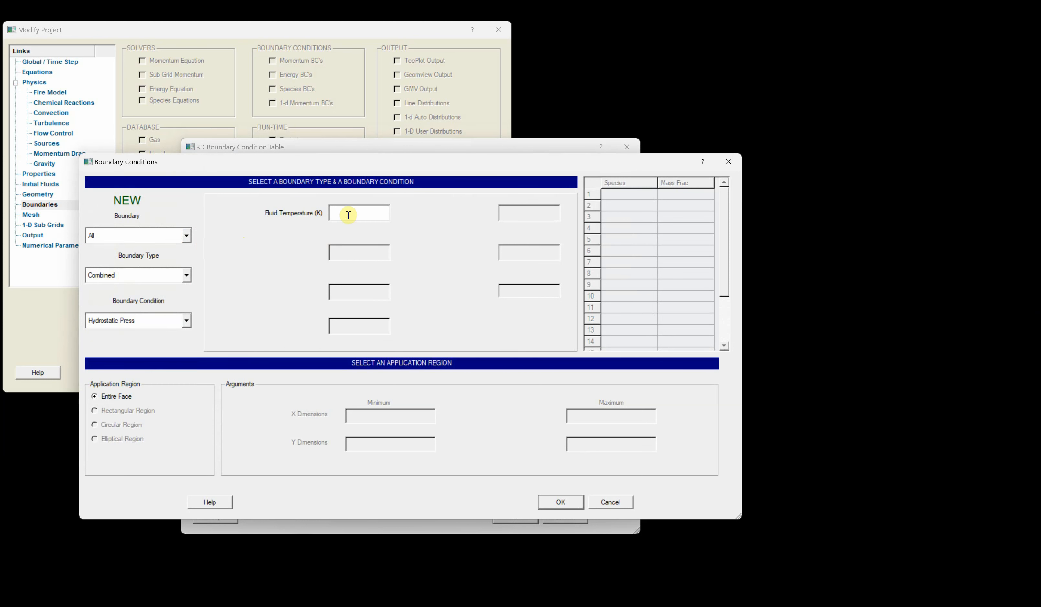
{"action": "type", "text": "3"}
{"action": "key", "text": "BackSpace"}
{"action": "key", "text": "BackSpace"}
{"action": "type", "text": "99"}
{"action": "key", "text": "BackSpace"}
{"action": "key", "text": "BackSpace"}
{"action": "type", "text": "00"}
{"action": "left_click", "coordinate": [561, 502]}
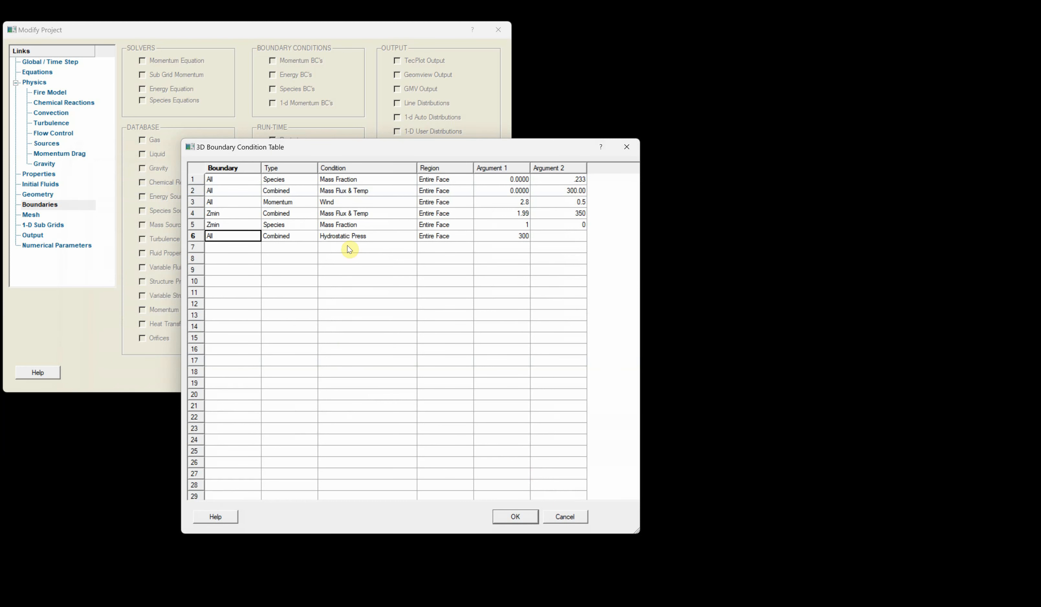
{"action": "left_click", "coordinate": [517, 516]}
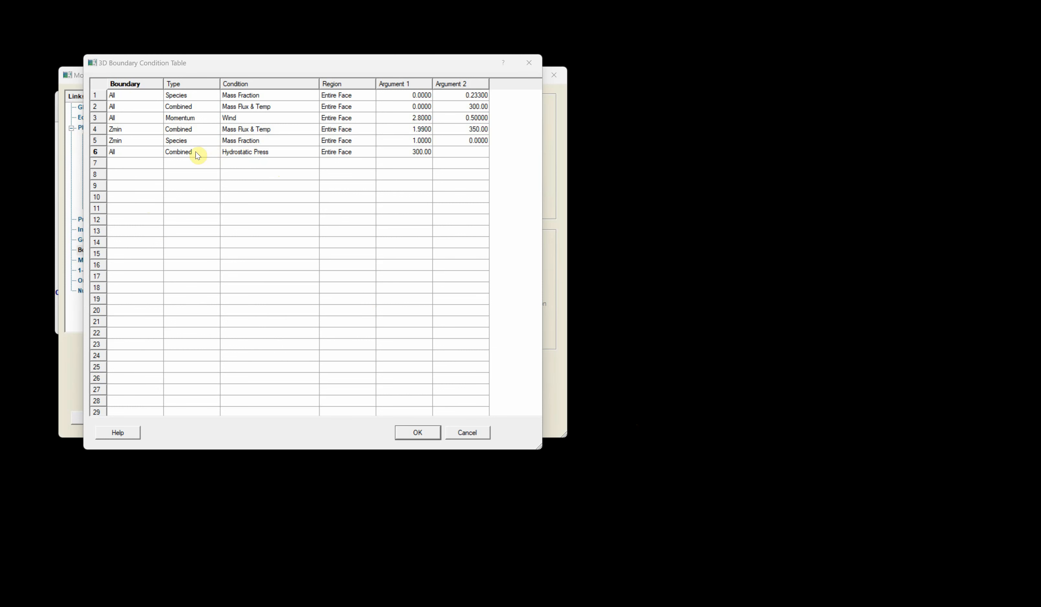
- Change the hydrostatic pressure condition's boundary to Zmax and close the boundary table
{"action": "double_click", "coordinate": [113, 152]}
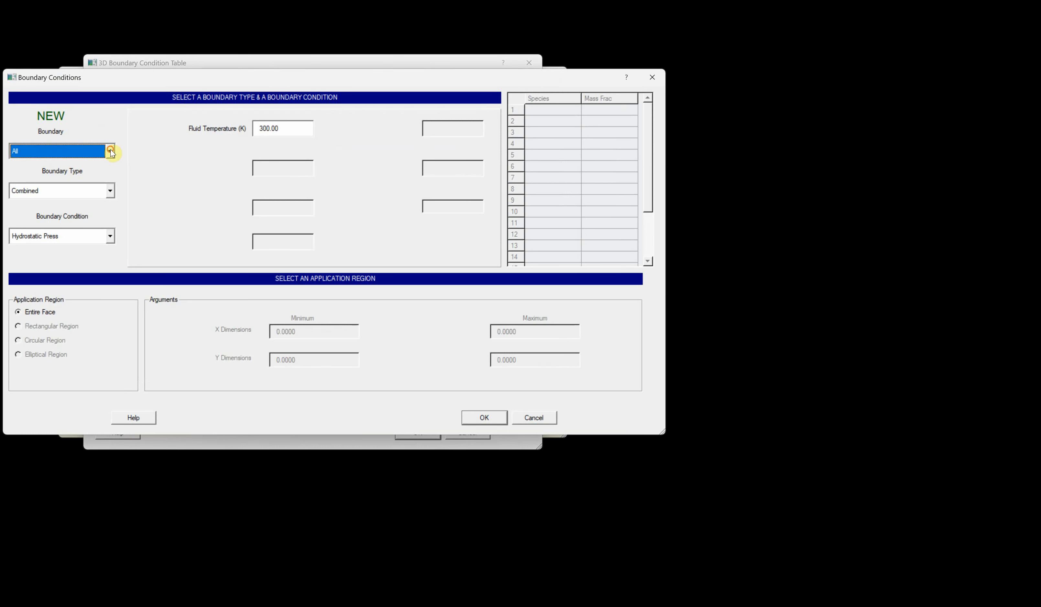
{"action": "left_click", "coordinate": [109, 150]}
{"action": "left_click", "coordinate": [95, 220]}
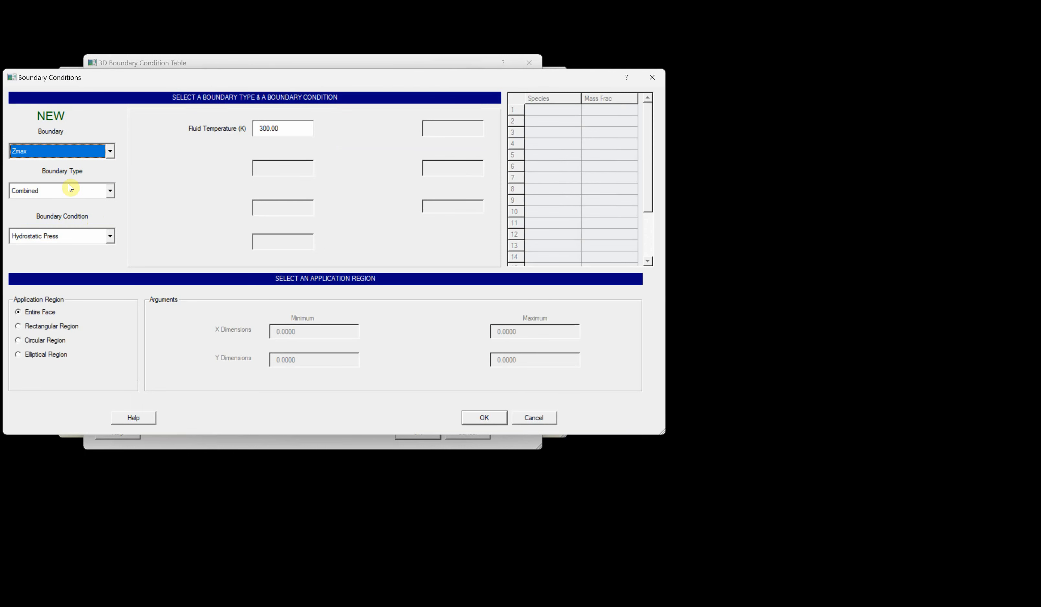
{"action": "left_click", "coordinate": [482, 417]}
{"action": "left_click", "coordinate": [420, 434]}
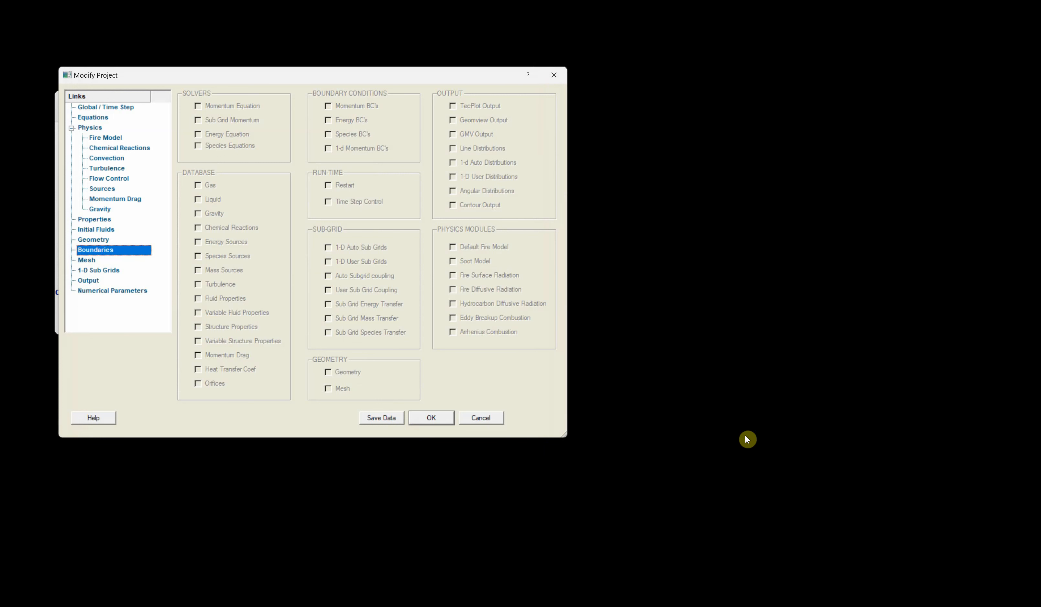
- Regenerate the X-axis mesh from the geometry with an approximately uniform total of 50 cells
{"action": "left_click", "coordinate": [711, 407]}
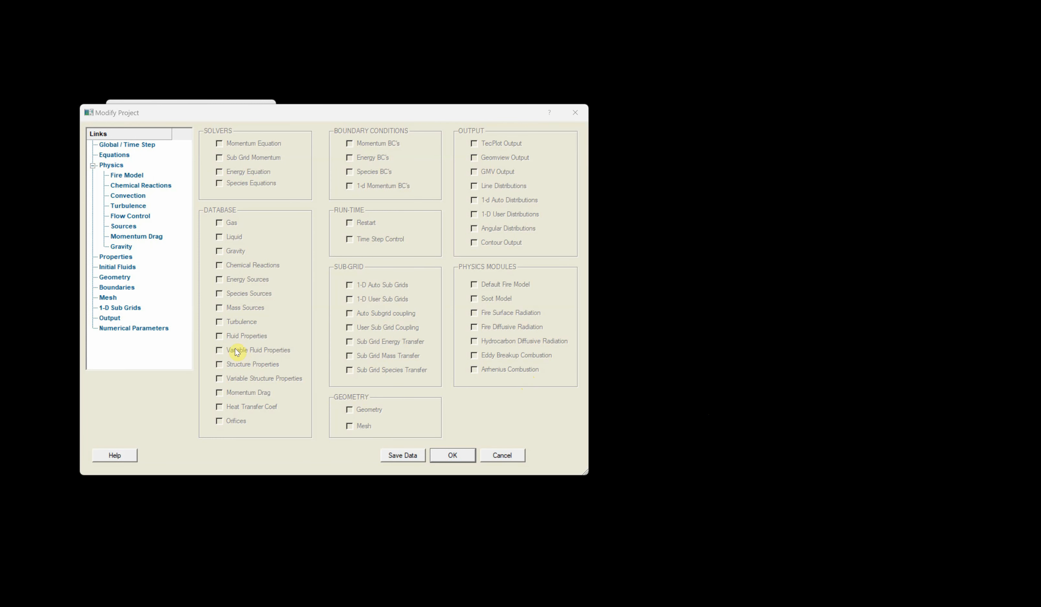
{"action": "left_click", "coordinate": [107, 299]}
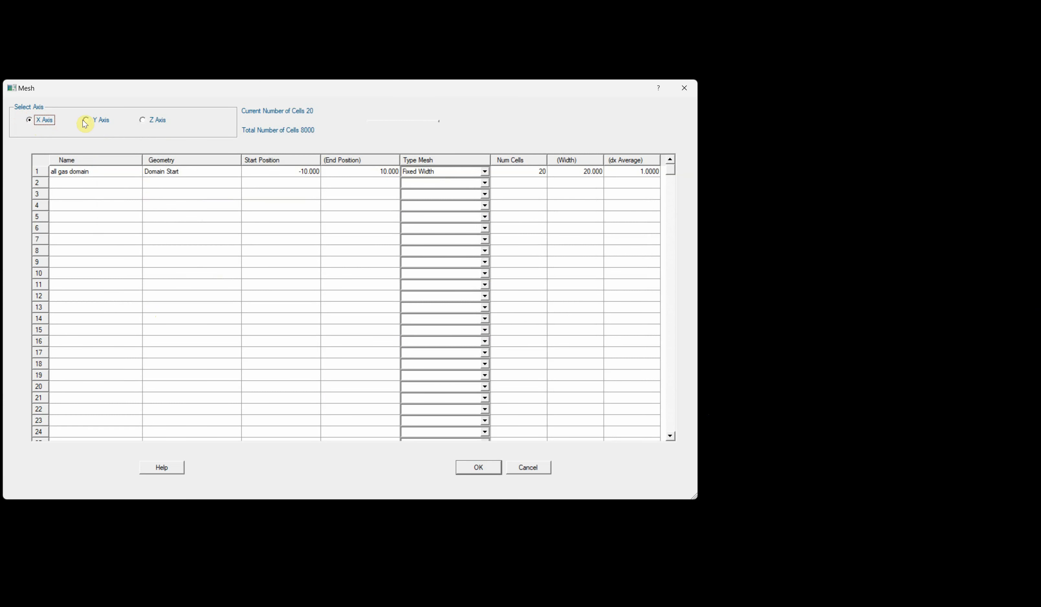
{"action": "left_click_drag", "start_coordinate": [362, 92], "coordinate": [473, 112]}
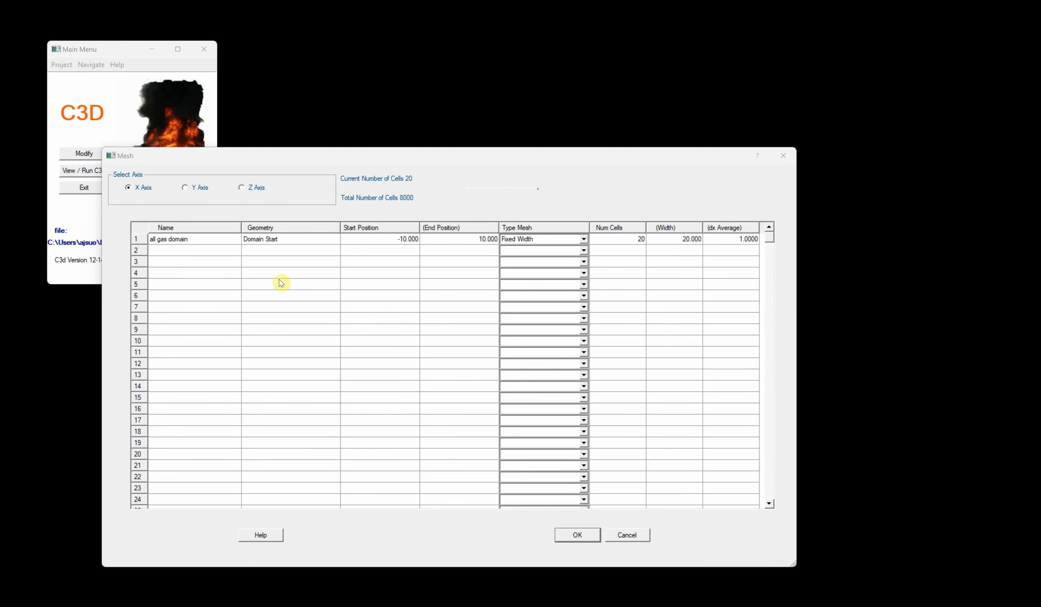
{"action": "left_click", "coordinate": [172, 241]}
{"action": "right_click", "coordinate": [172, 241]}
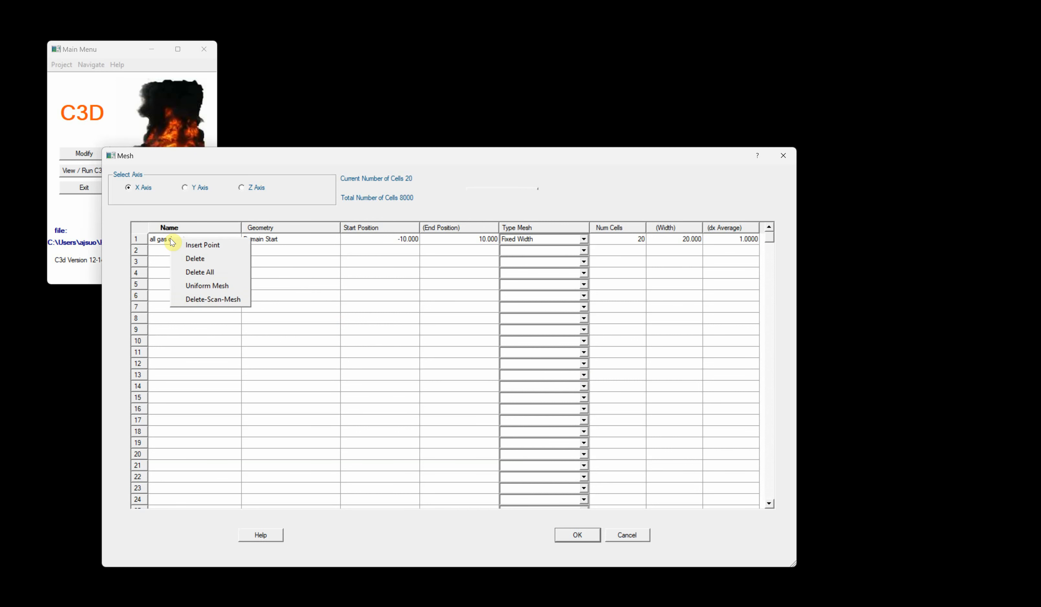
{"action": "left_click", "coordinate": [201, 299]}
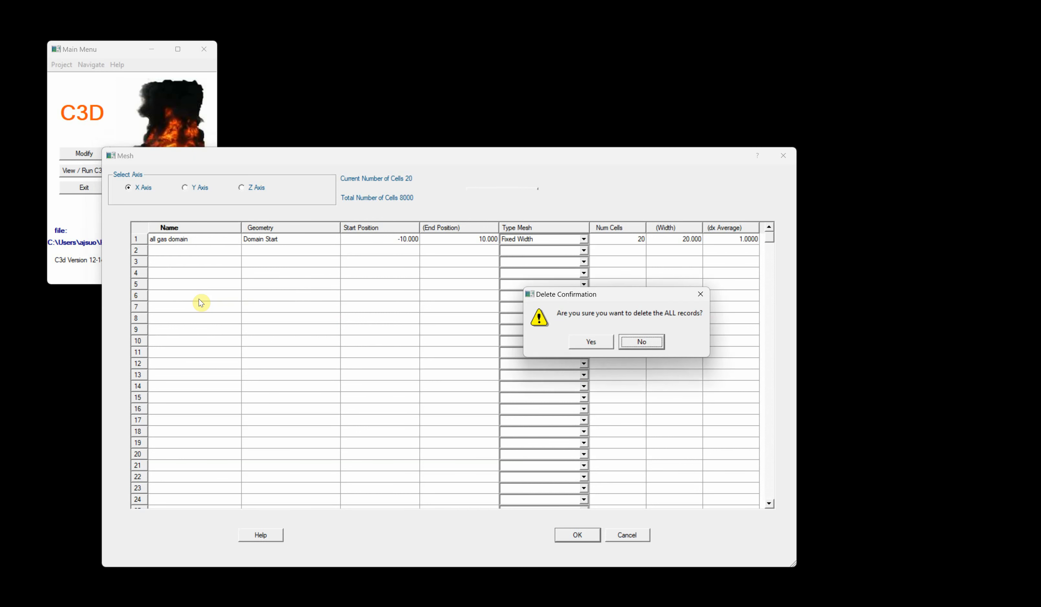
{"action": "left_click", "coordinate": [592, 342]}
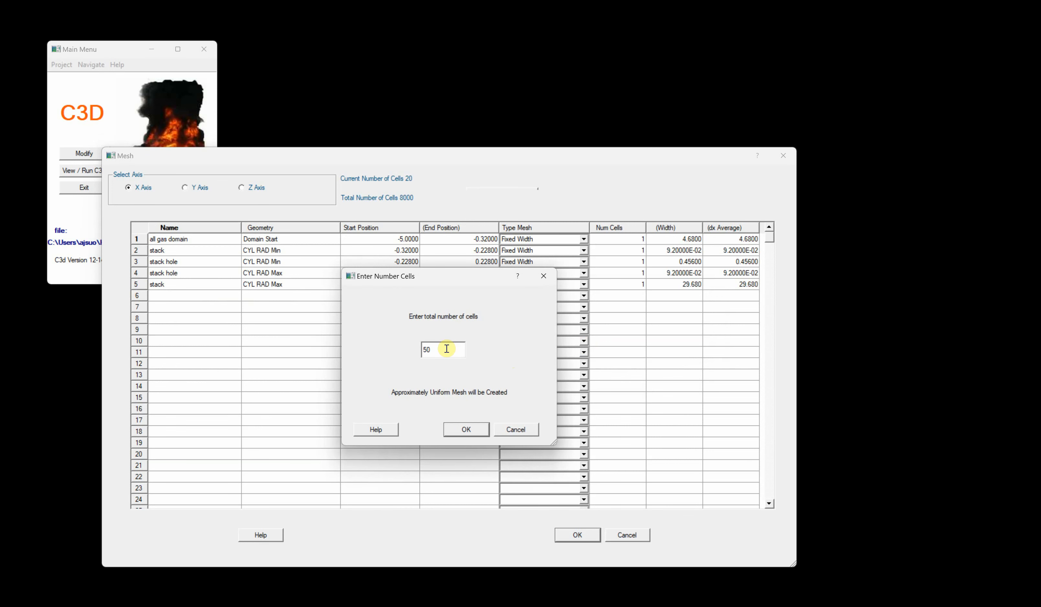
{"action": "type", "text": "50"}
{"action": "key", "text": "Return"}
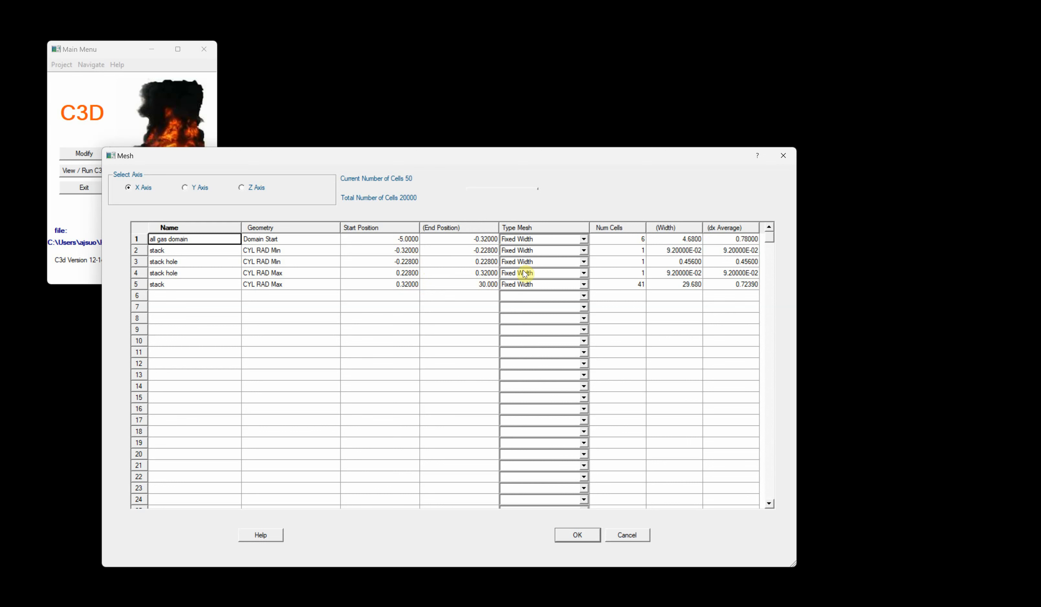
- Set the all gas domain segment's mesh type to Neg Dir Power Law and the first stack segment to 2 cells
{"action": "left_click", "coordinate": [584, 238]}
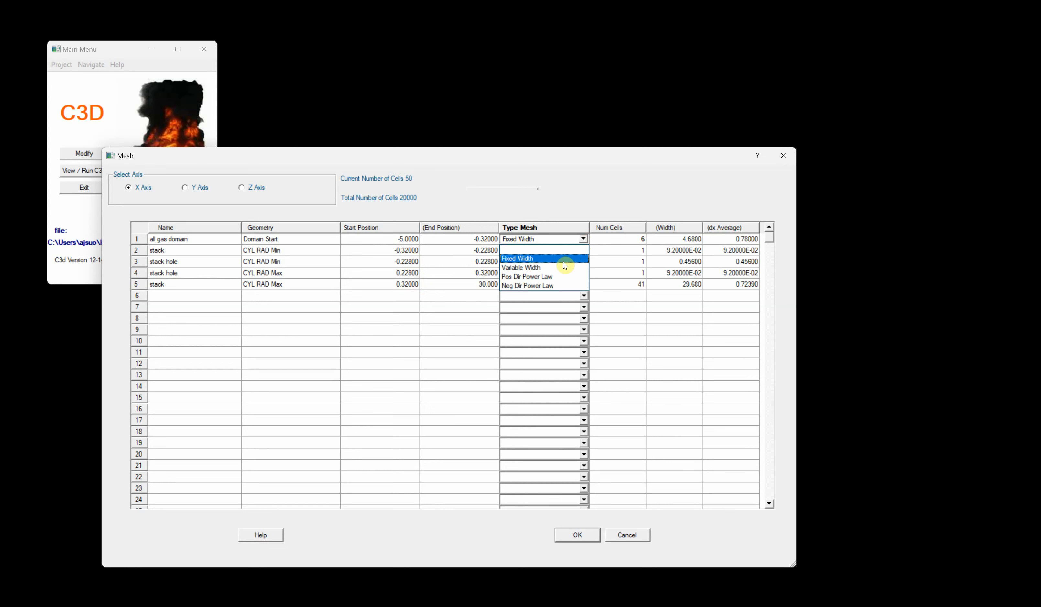
{"action": "left_click", "coordinate": [552, 285]}
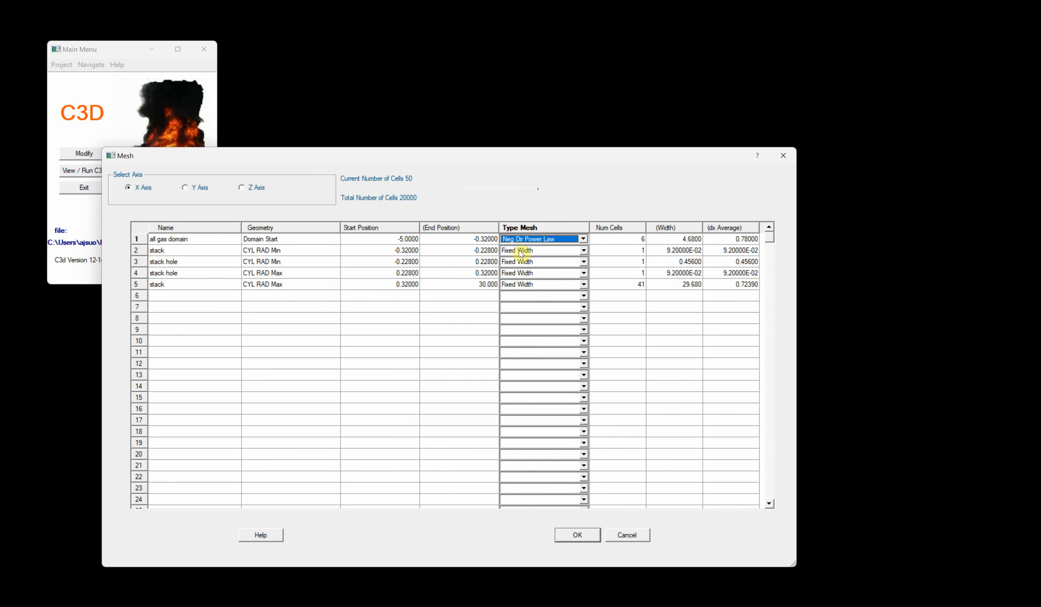
{"action": "left_click", "coordinate": [639, 251]}
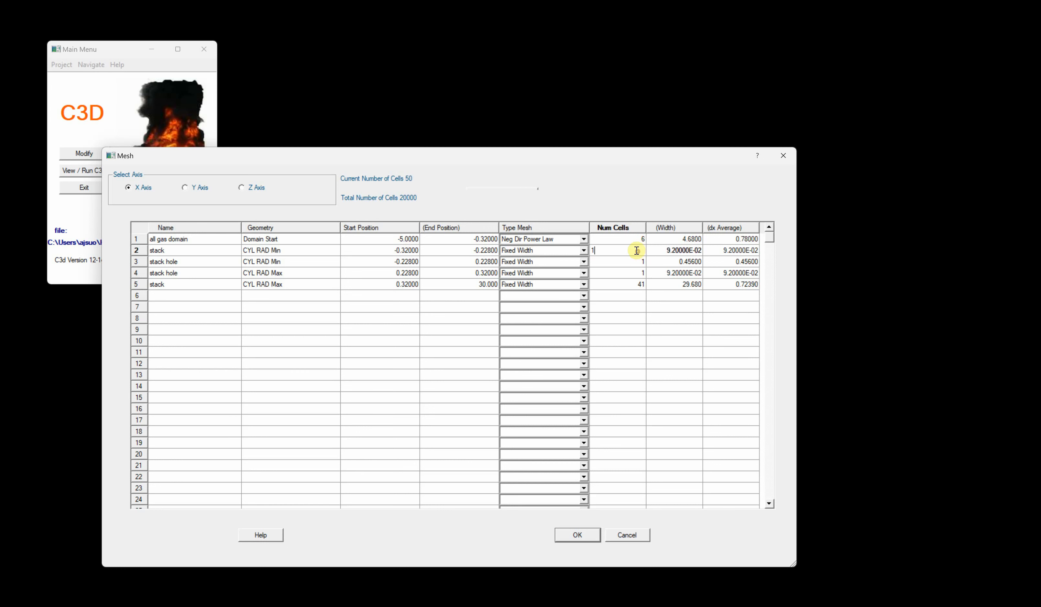
{"action": "type", "text": "2"}
{"action": "left_click", "coordinate": [631, 264]}
- Set the X-axis cell counts of the two stack hole segments to 6 and 2
{"action": "left_click", "coordinate": [603, 263]}
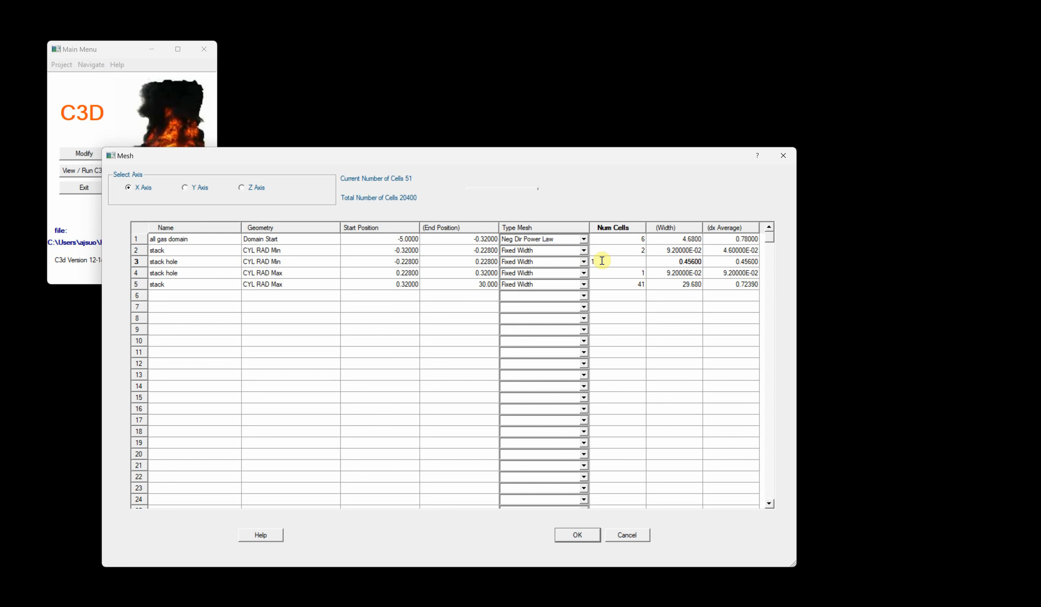
{"action": "double_click", "coordinate": [602, 261]}
{"action": "left_click", "coordinate": [598, 274]}
{"action": "double_click", "coordinate": [598, 273]}
{"action": "type", "text": "2"}
{"action": "left_click", "coordinate": [635, 329]}
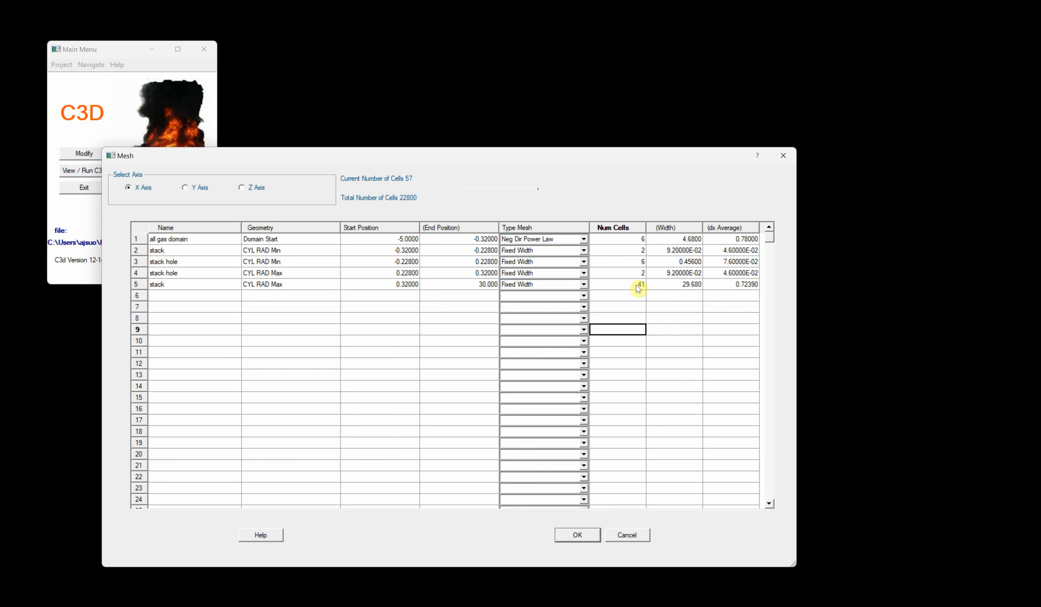
{"action": "left_click", "coordinate": [638, 286]}
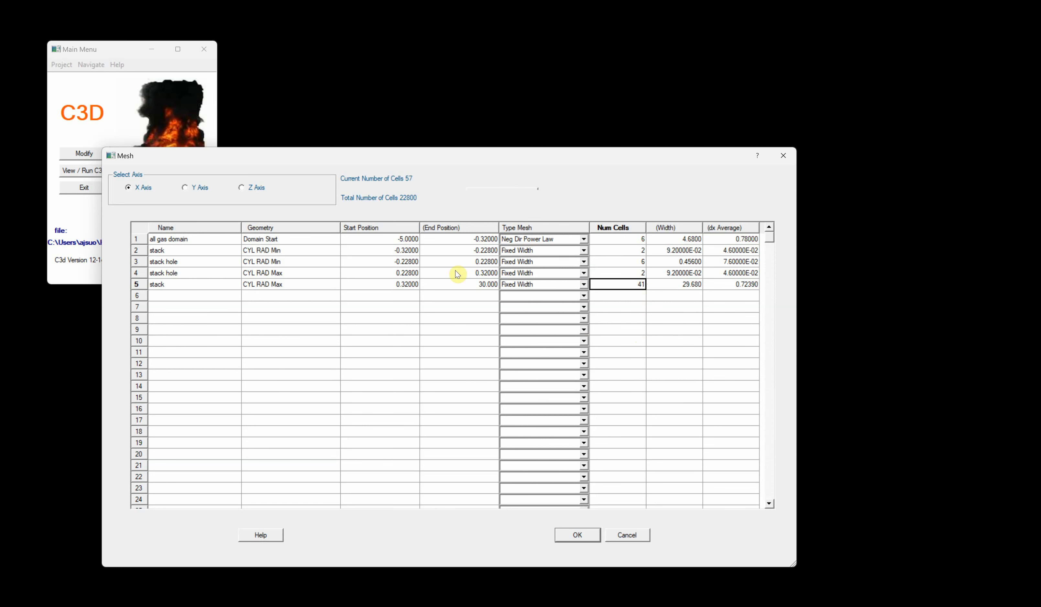
- Set the last X-axis stack segment to 30 cells with the Pos Dir Power Law mesh type
{"action": "left_click", "coordinate": [629, 287]}
{"action": "type", "text": "3"}
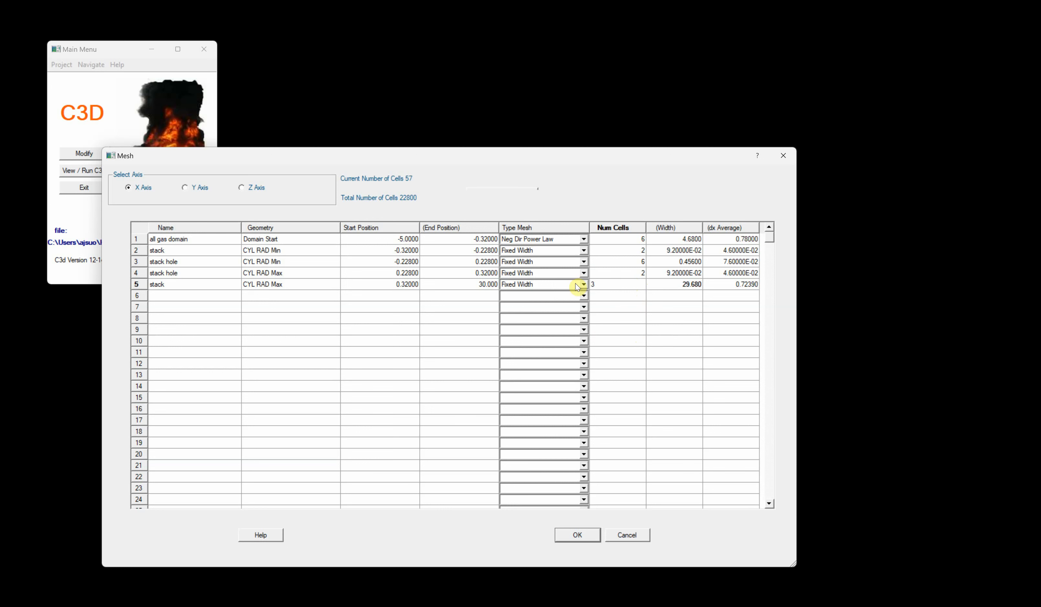
{"action": "type", "text": "0"}
{"action": "left_click", "coordinate": [643, 341]}
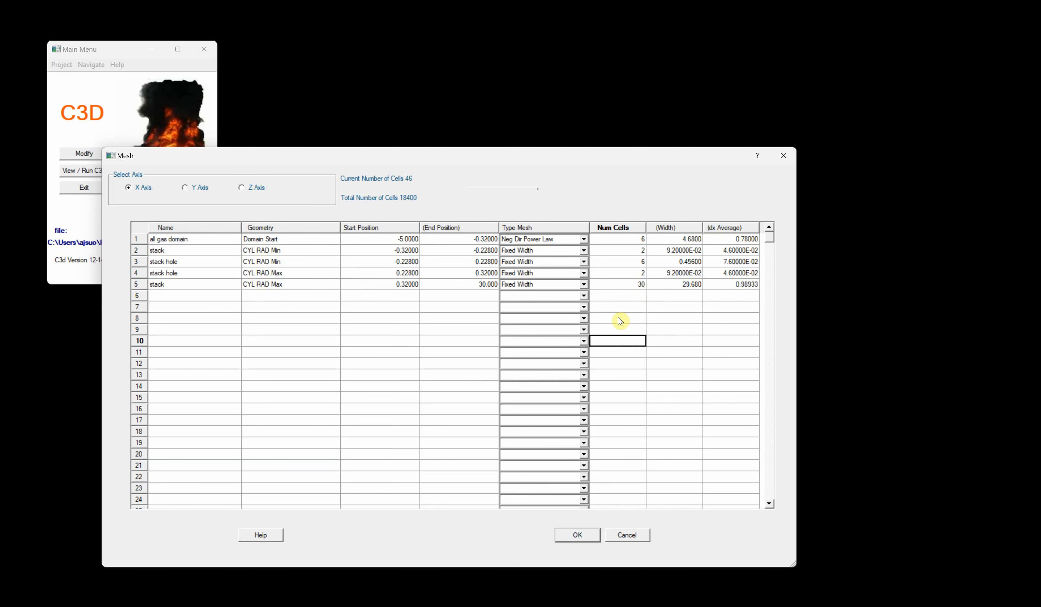
{"action": "left_click", "coordinate": [551, 284]}
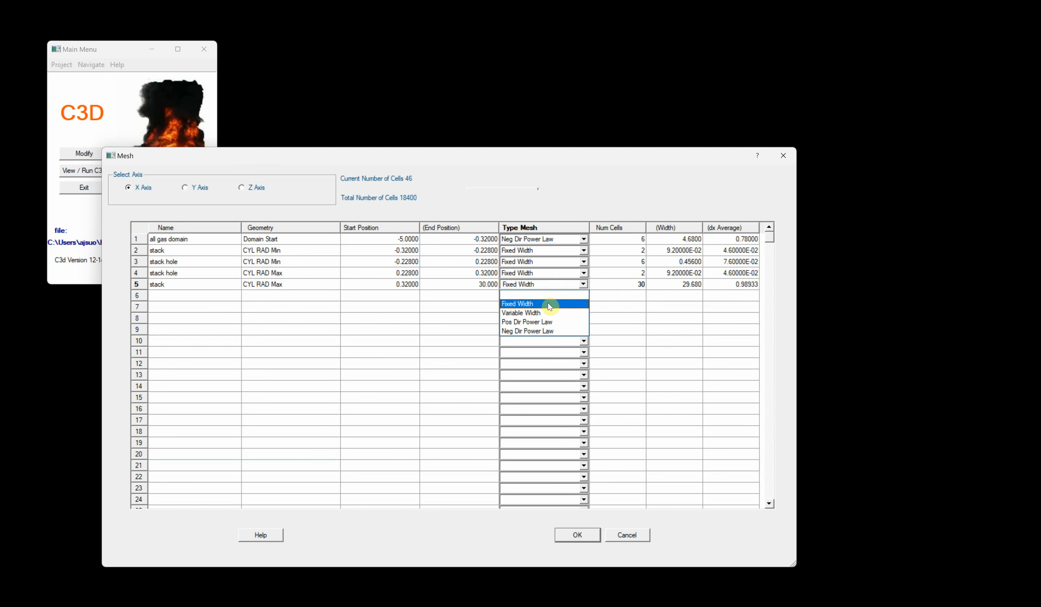
{"action": "left_click", "coordinate": [548, 321]}
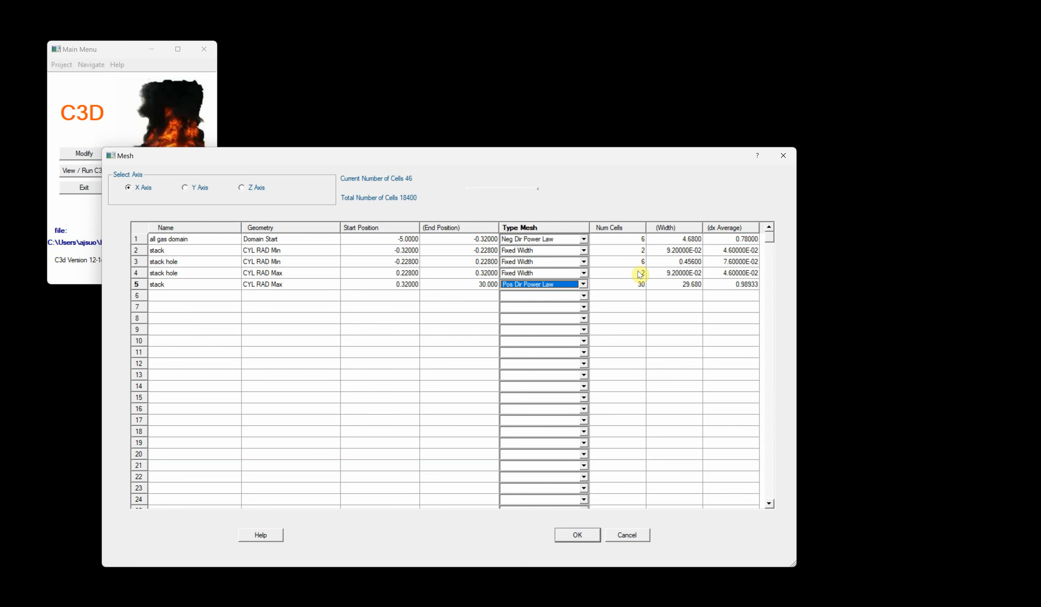
- Regenerate the Y-axis mesh from the geometry with an approximately uniform total of 50 cells
{"action": "left_click", "coordinate": [185, 187]}
{"action": "right_click", "coordinate": [194, 239]}
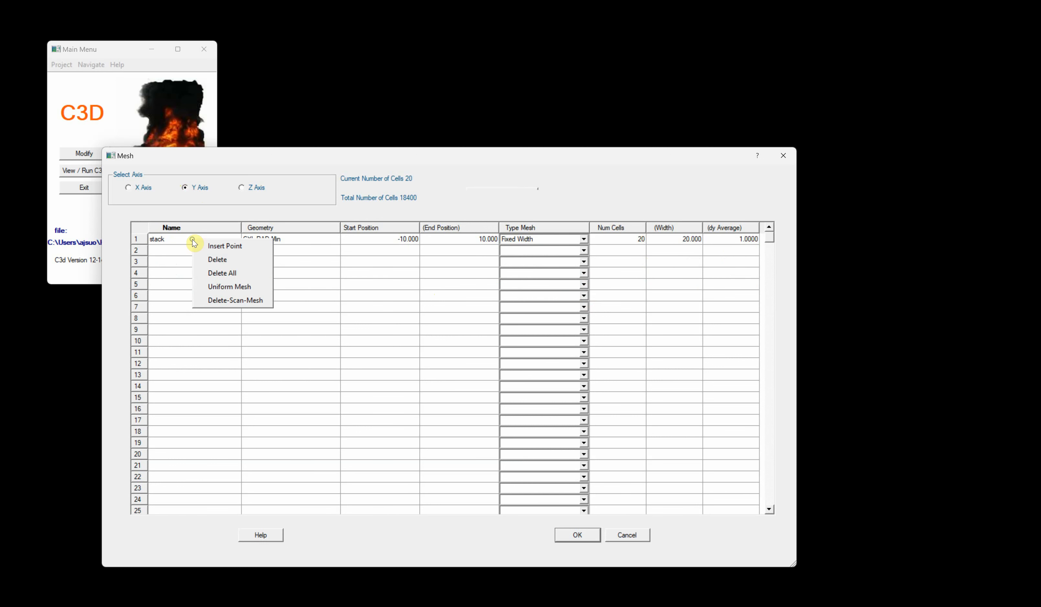
{"action": "left_click", "coordinate": [226, 300]}
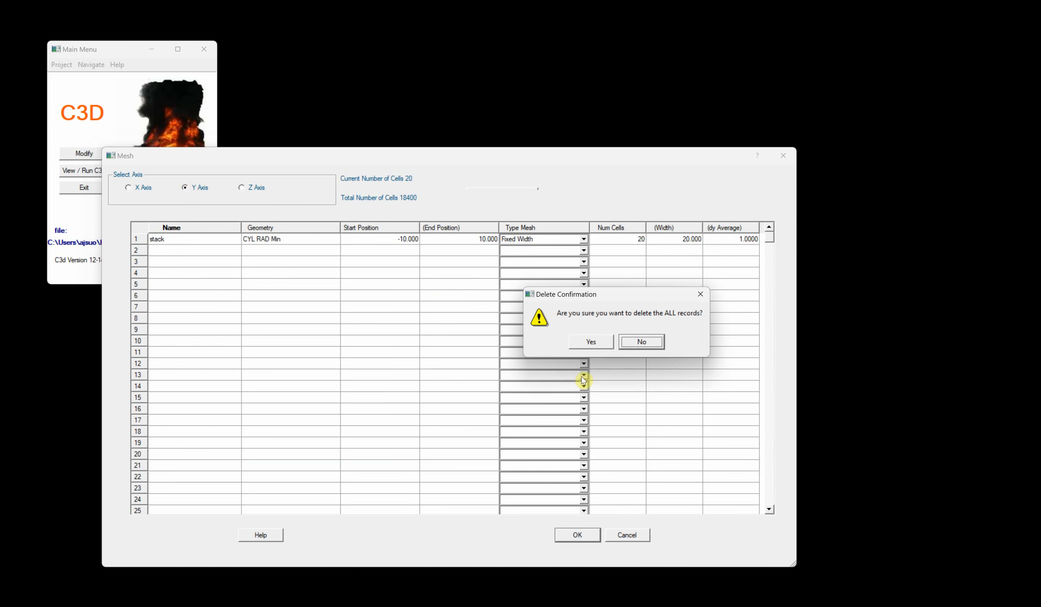
{"action": "left_click", "coordinate": [602, 340]}
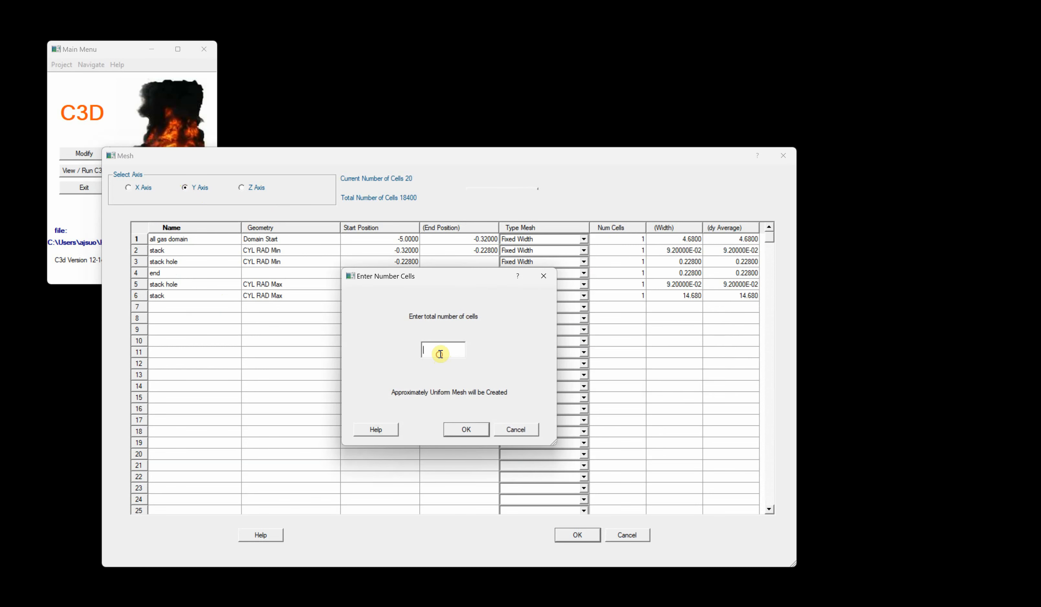
{"action": "type", "text": "5.0"}
{"action": "key", "text": "Return"}
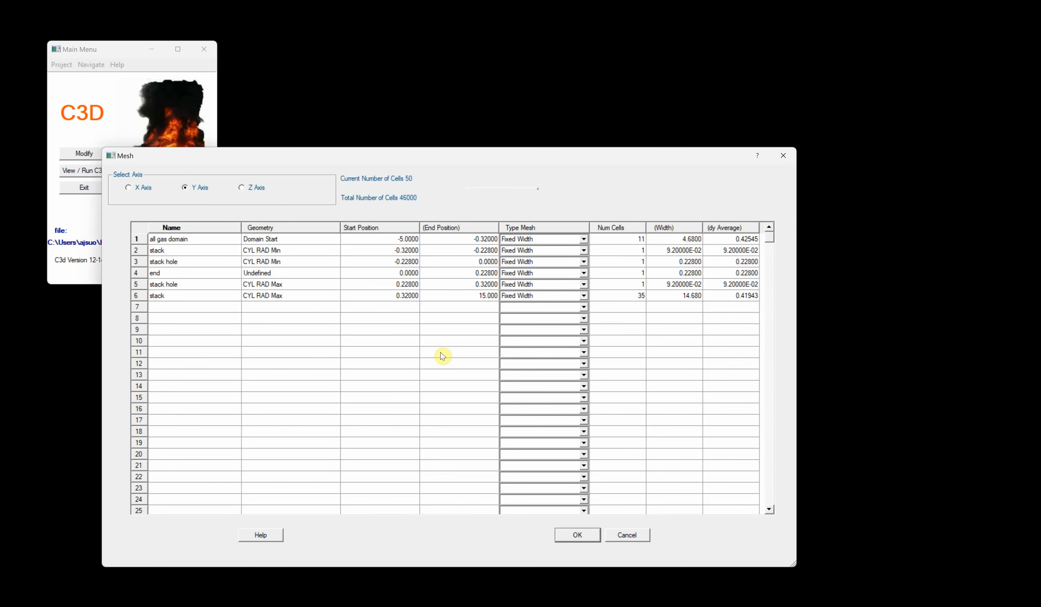
- Set the Y-axis all gas domain segment to 7 cells with the Neg Dir Power Law mesh type
{"action": "left_click", "coordinate": [640, 241]}
{"action": "left_click", "coordinate": [639, 241]}
{"action": "type", "text": "7"}
{"action": "left_click", "coordinate": [555, 243]}
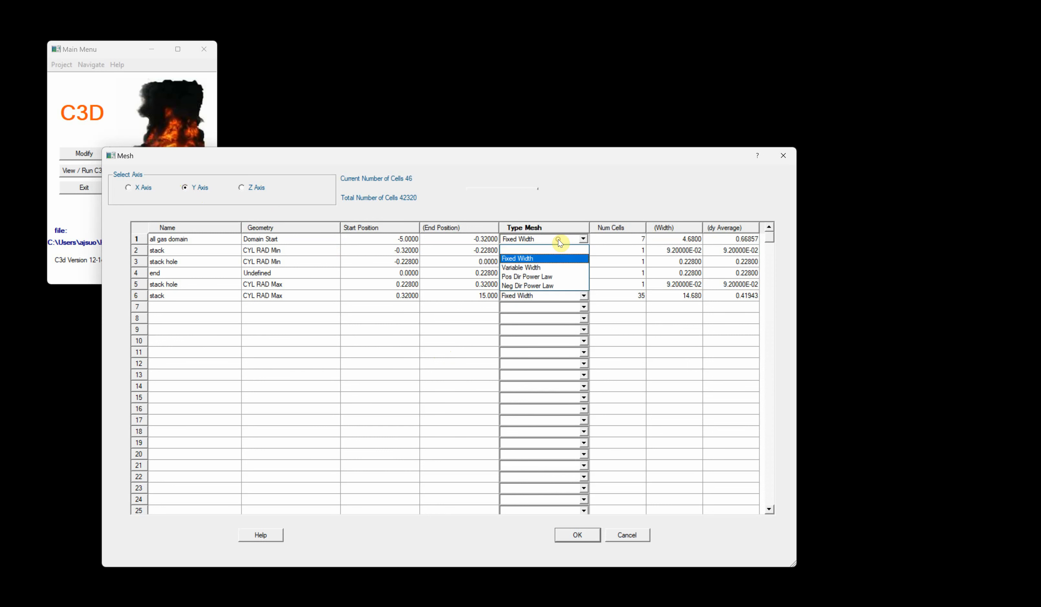
{"action": "left_click", "coordinate": [559, 285]}
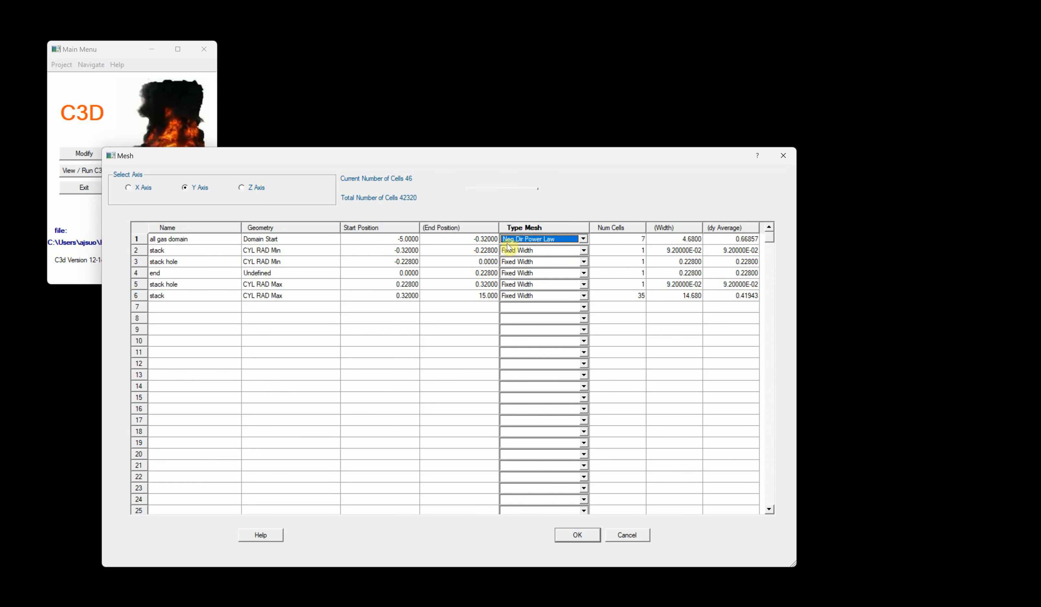
- Set the Y-axis cell counts of the first stack, stack hole and end segments to 2, 3 and 3
{"action": "left_click", "coordinate": [631, 250]}
{"action": "type", "text": "2"}
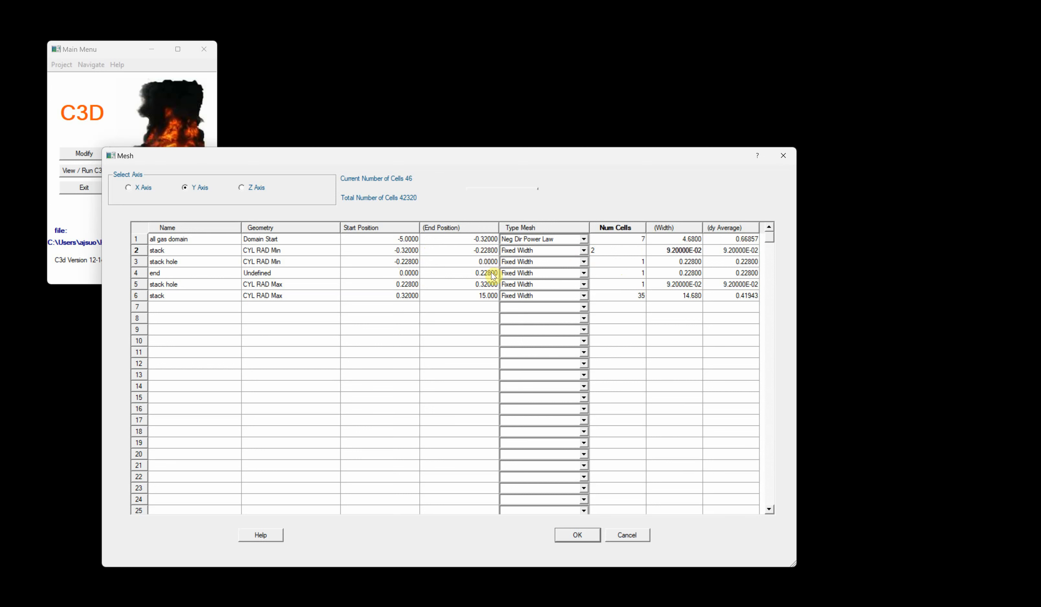
{"action": "left_click", "coordinate": [619, 261]}
{"action": "type", "text": "3"}
{"action": "left_click", "coordinate": [599, 272]}
{"action": "type", "text": "3"}
{"action": "left_click", "coordinate": [607, 331]}
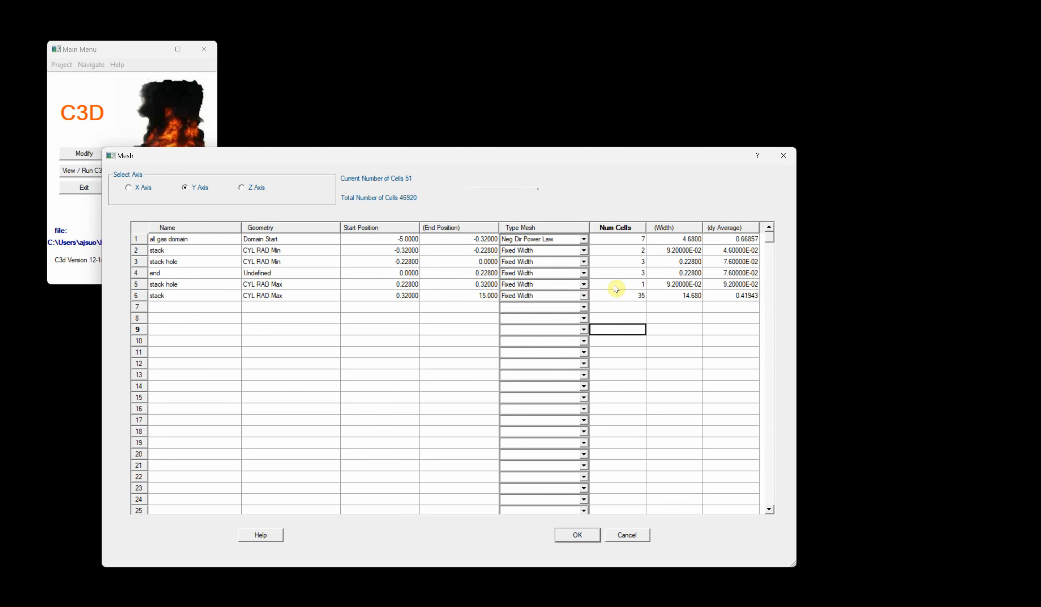
- Set the Y-axis second stack hole segment to 2 cells and the outer stack segment to 25 cells
{"action": "left_click", "coordinate": [626, 286]}
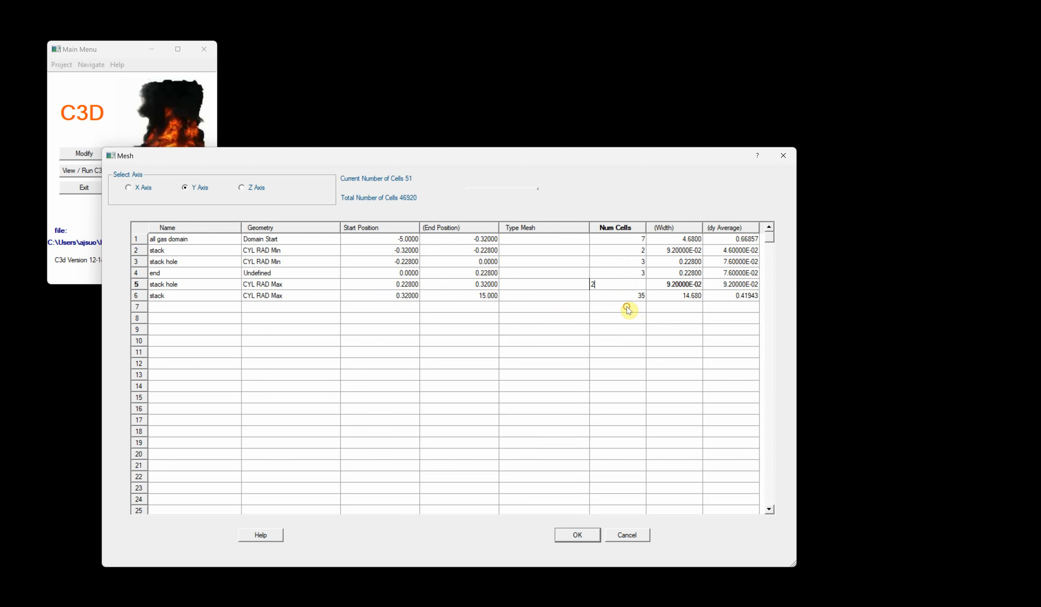
{"action": "left_click", "coordinate": [629, 296]}
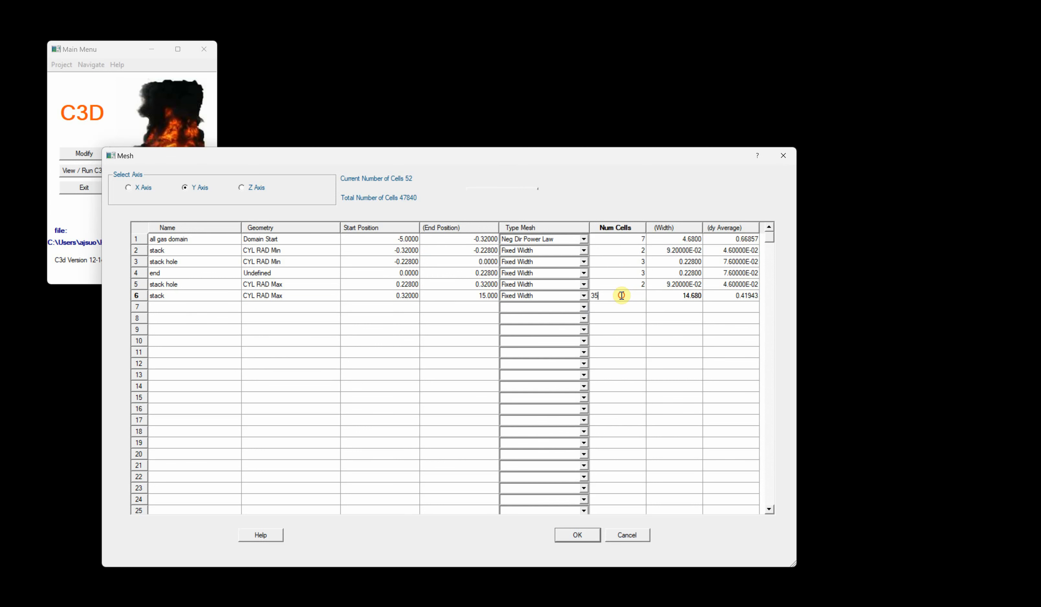
{"action": "left_click_drag", "start_coordinate": [620, 296], "coordinate": [536, 295]}
{"action": "type", "text": "2"}
{"action": "left_click", "coordinate": [621, 351]}
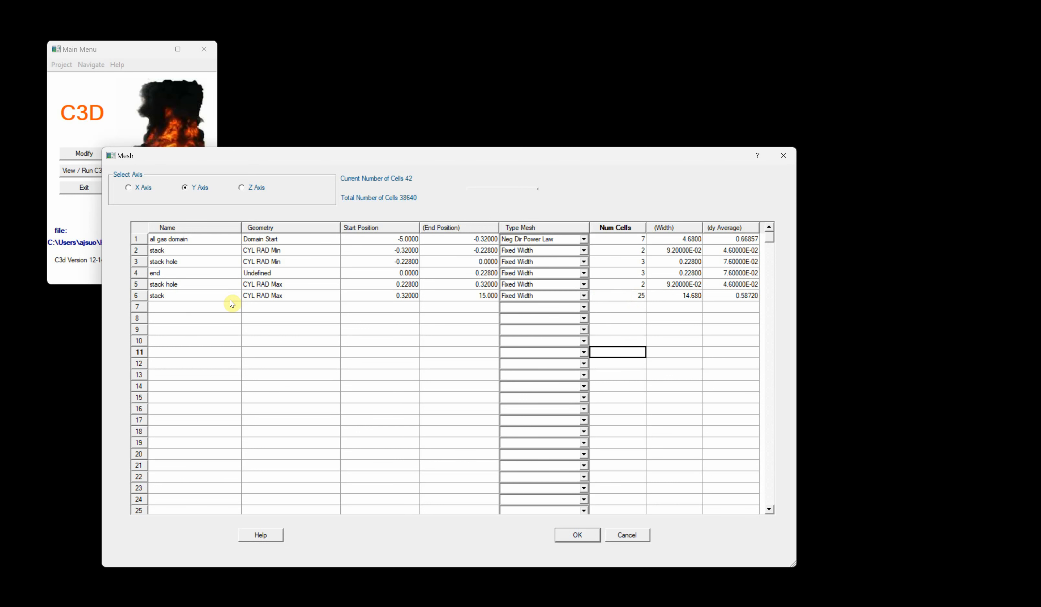
- Regenerate the Z-axis mesh from the geometry with an approximately uniform total of 50 cells
{"action": "left_click", "coordinate": [242, 188]}
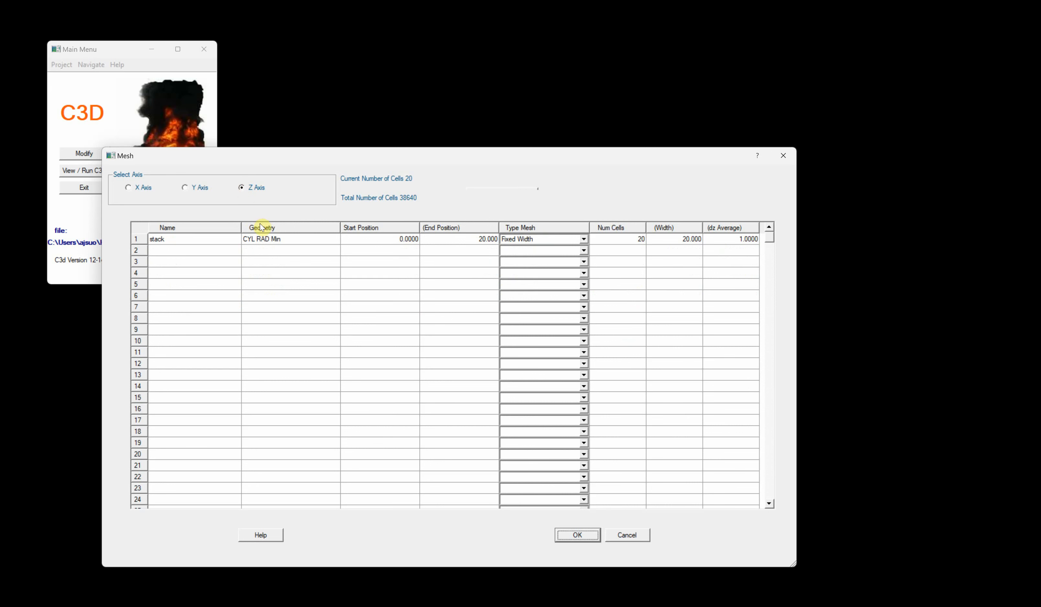
{"action": "right_click", "coordinate": [262, 240]}
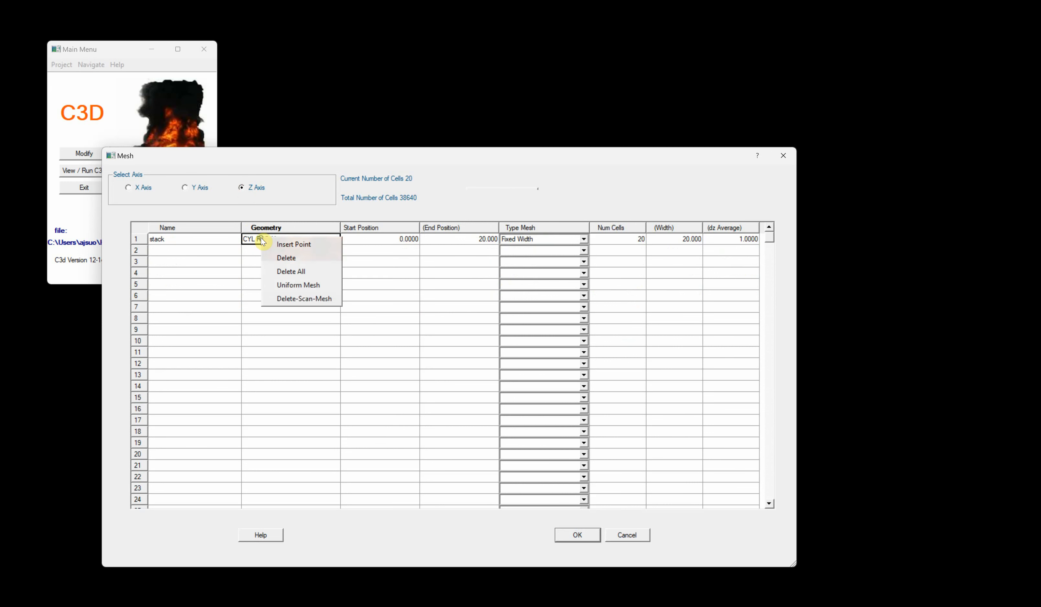
{"action": "left_click", "coordinate": [296, 299]}
{"action": "left_click", "coordinate": [601, 342]}
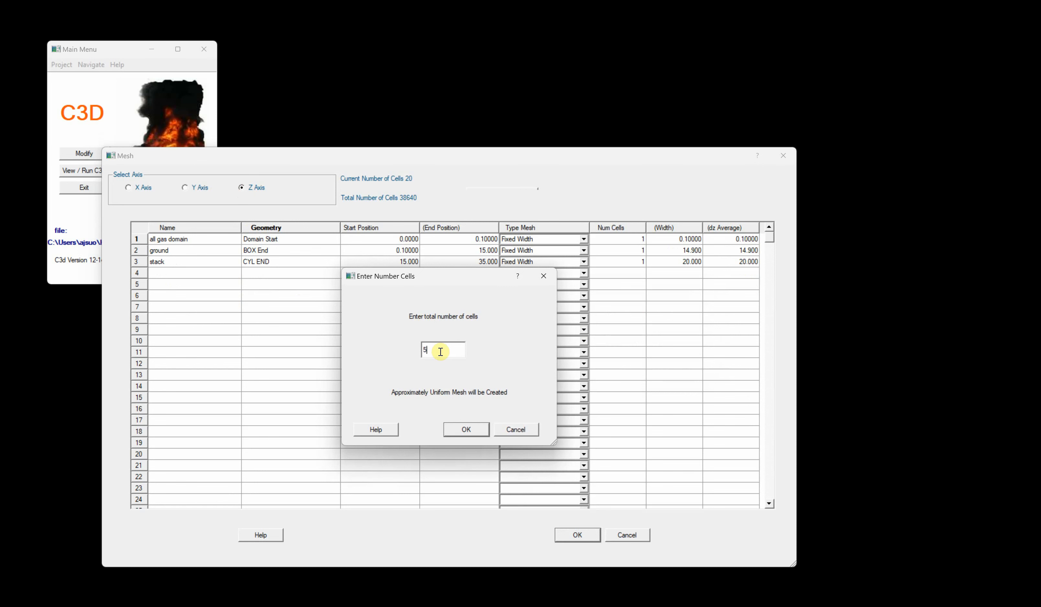
{"action": "key", "text": "Return"}
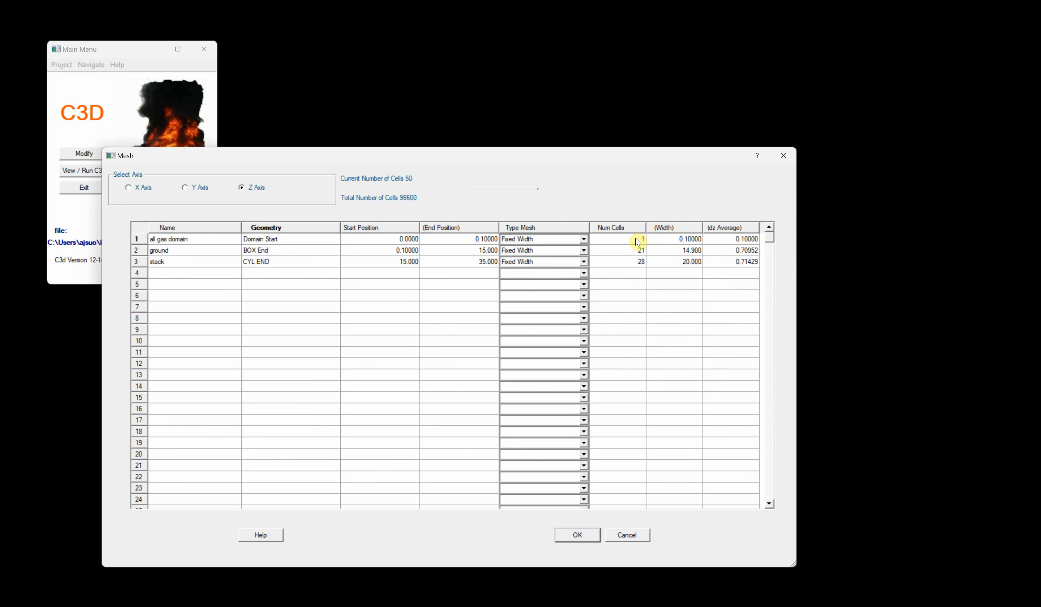
- Set the Z-axis ground segment to 7 cells with the Neg Dir Power Law mesh type
{"action": "left_click", "coordinate": [622, 249]}
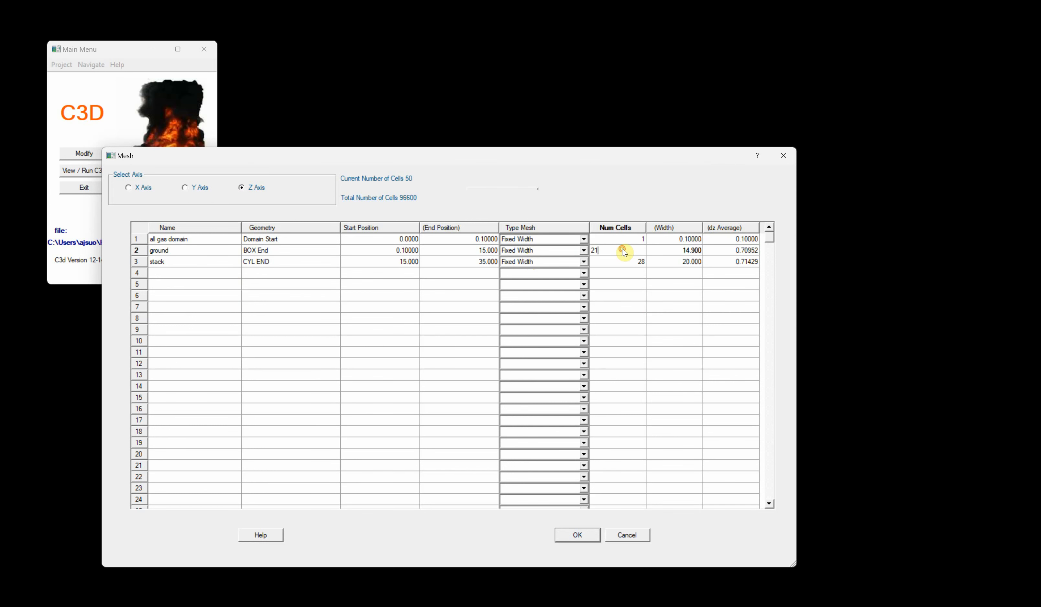
{"action": "type", "text": "7"}
{"action": "key", "text": "Return"}
{"action": "left_click", "coordinate": [542, 251]}
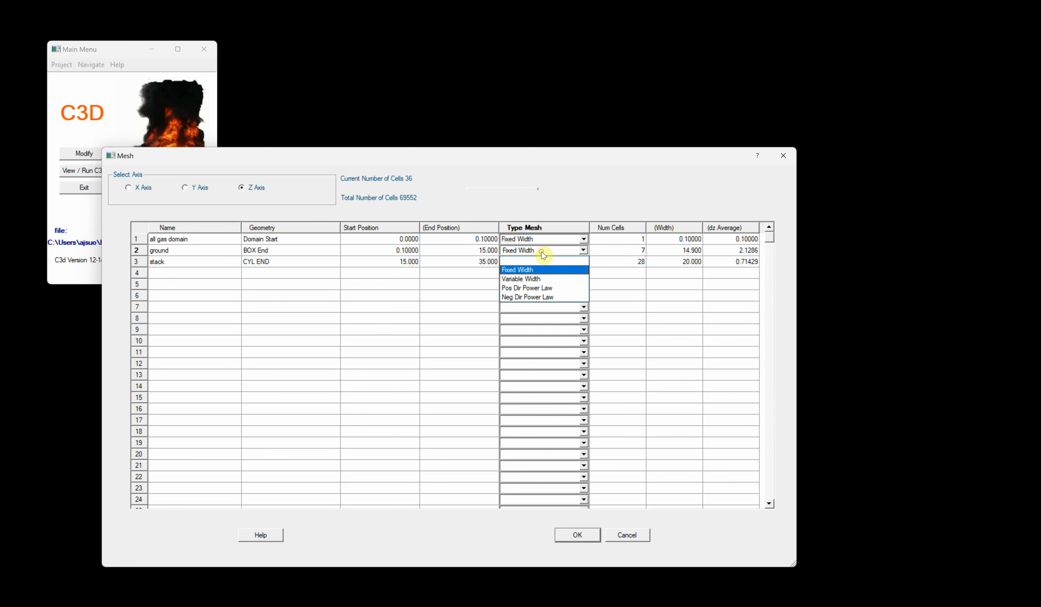
{"action": "left_click", "coordinate": [539, 298]}
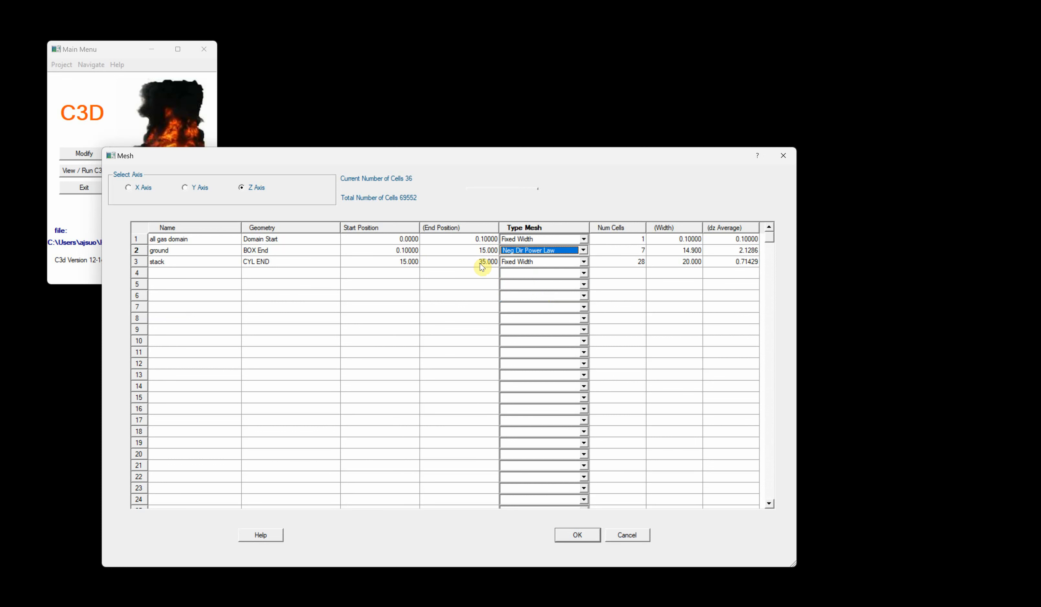
- Set the Z-axis stack segment's mesh type to Pos Dir Power Law
{"action": "left_click", "coordinate": [532, 263]}
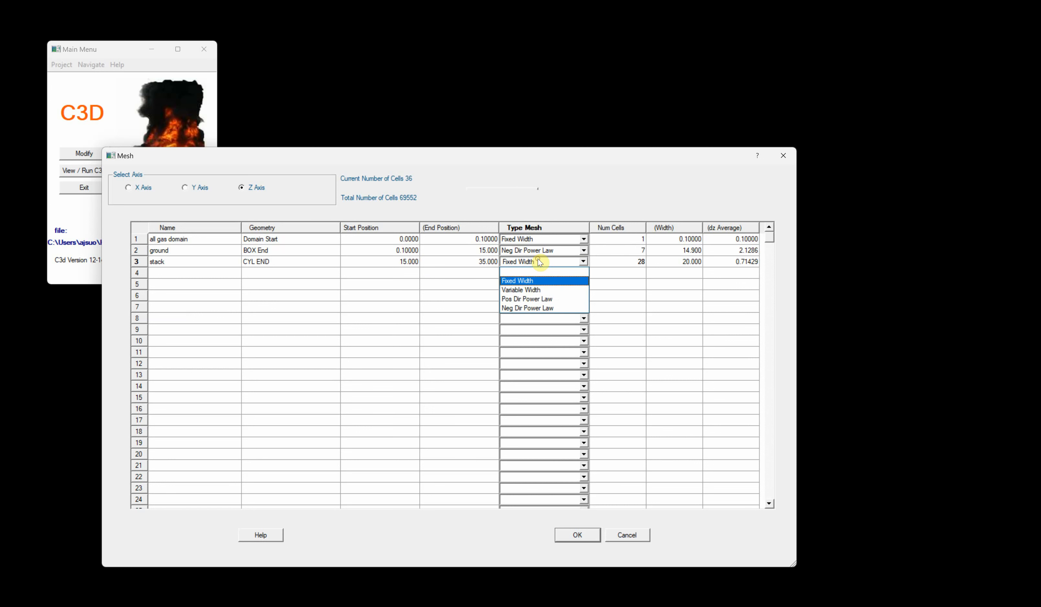
{"action": "left_click", "coordinate": [534, 301]}
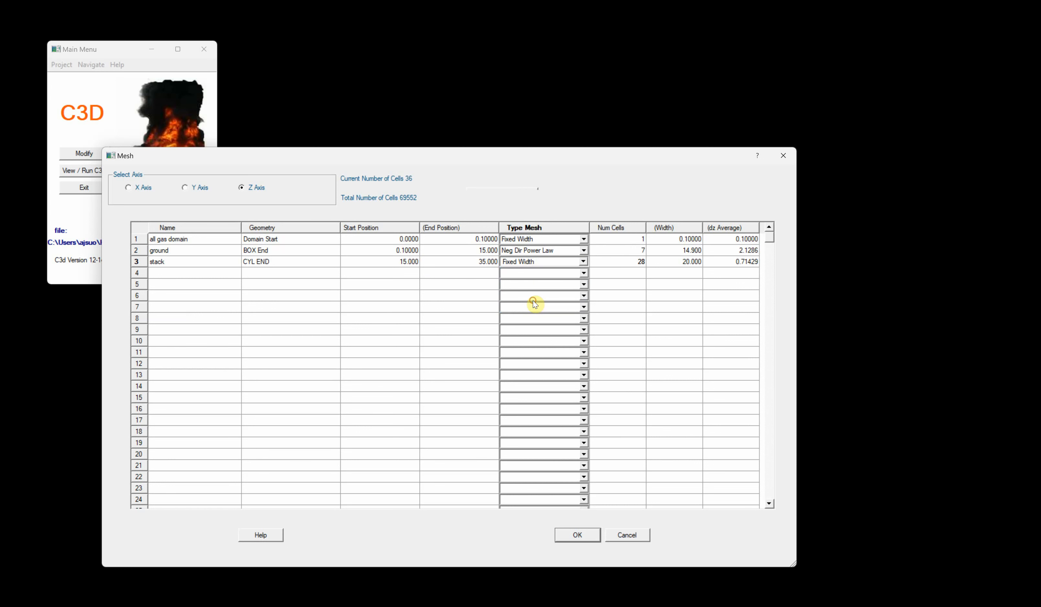
- Insert a new Z-axis mesh point named stack exit at location 15.1
{"action": "left_click", "coordinate": [445, 263]}
{"action": "right_click", "coordinate": [445, 263]}
{"action": "left_click", "coordinate": [477, 267]}
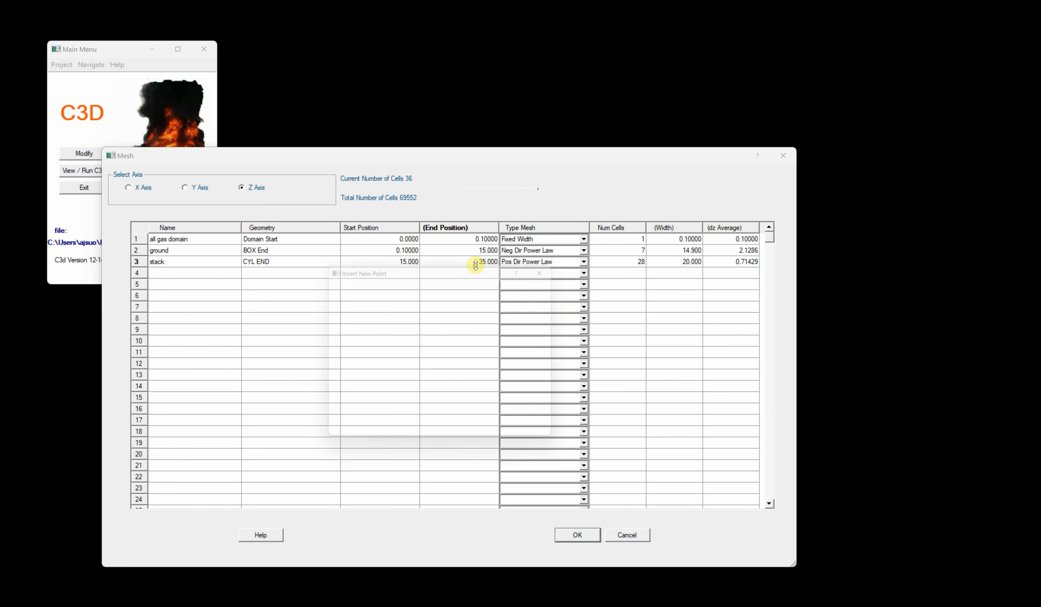
{"action": "left_click", "coordinate": [430, 318]}
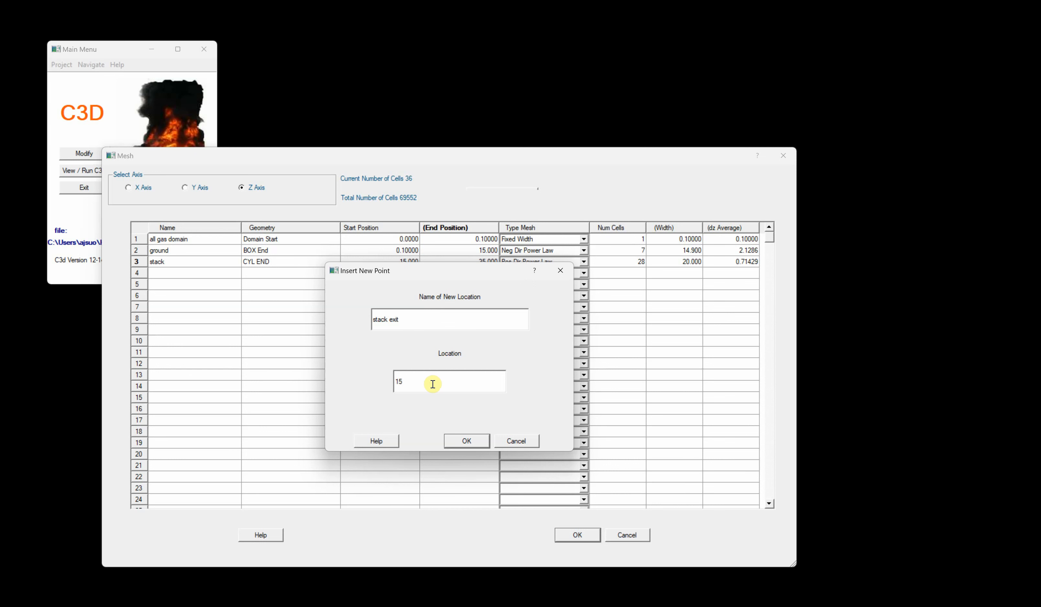
{"action": "key", "text": "Return"}
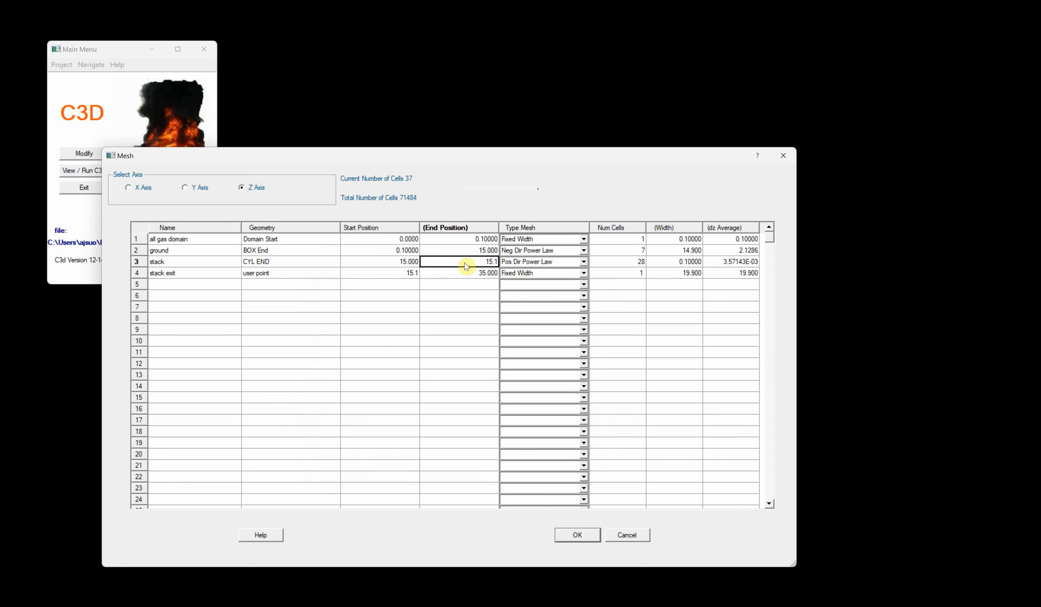
- Set the stack exit segment's mesh type to Pos Dir Power Law and the stack segment's to Fixed Width
{"action": "left_click", "coordinate": [520, 273]}
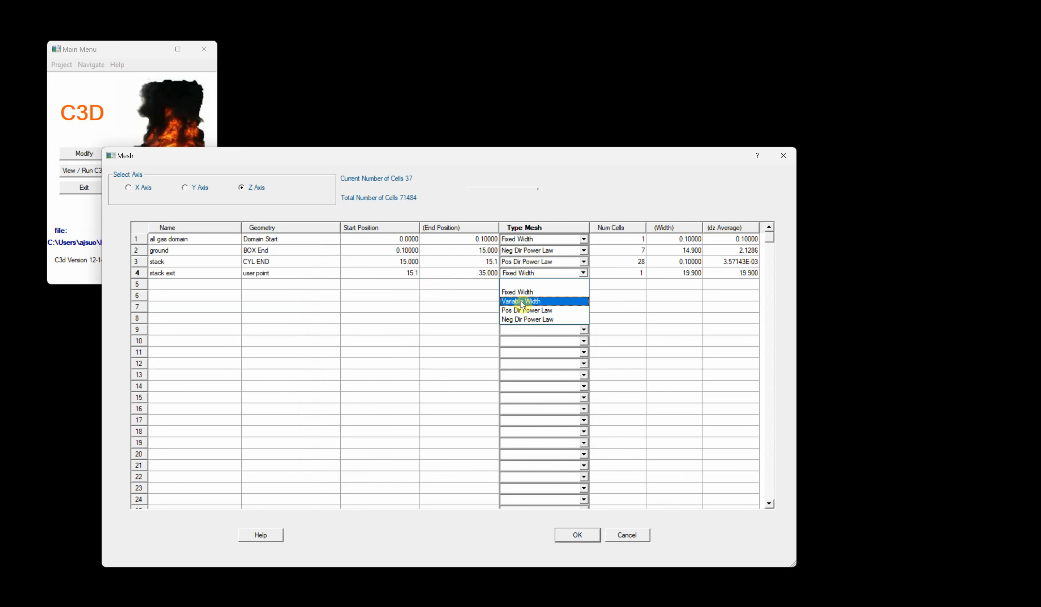
{"action": "left_click", "coordinate": [549, 311]}
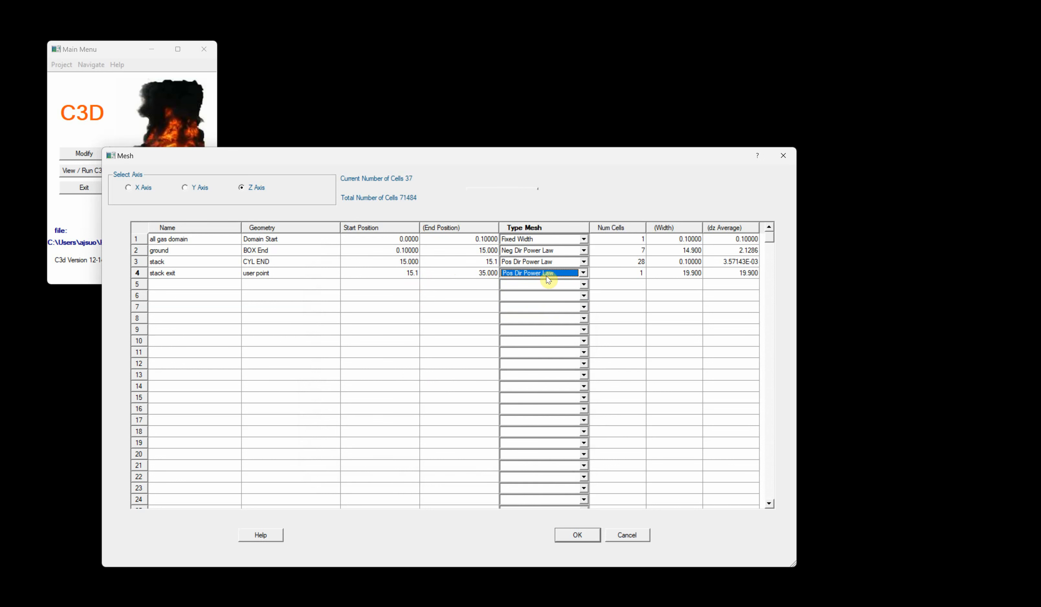
{"action": "left_click", "coordinate": [546, 263]}
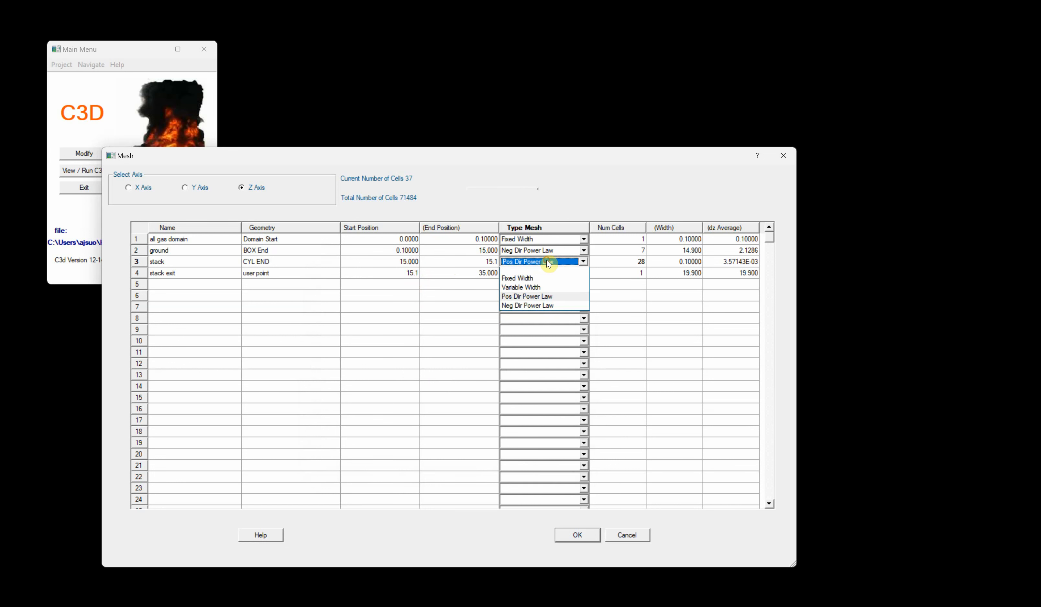
{"action": "left_click", "coordinate": [538, 281]}
- Set the Z-axis stack segment to 1 cell and the stack exit segment to 30 cells, and confirm the mesh
{"action": "left_click", "coordinate": [620, 262]}
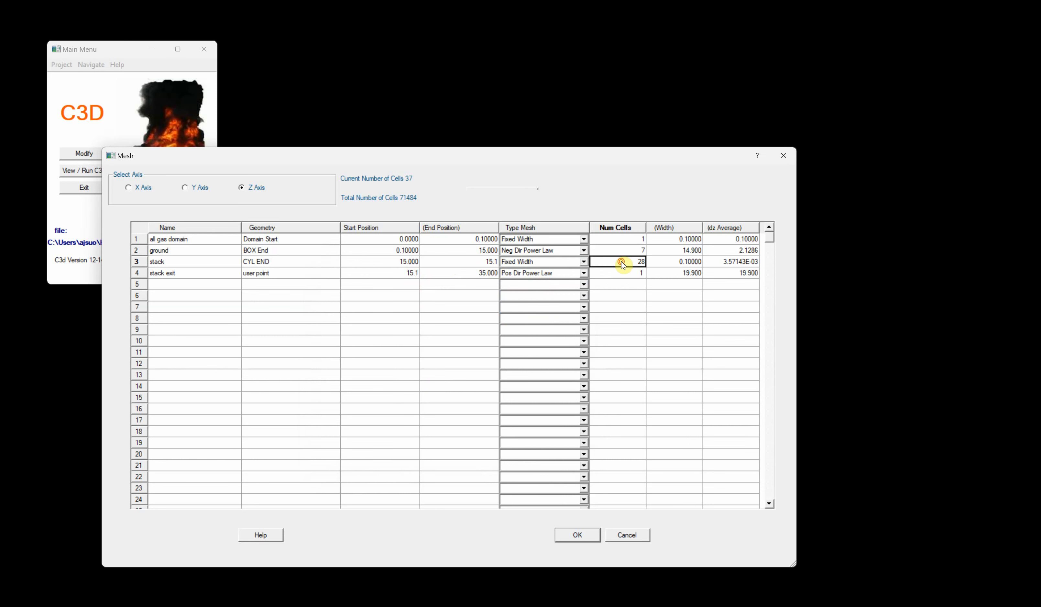
{"action": "type", "text": "1"}
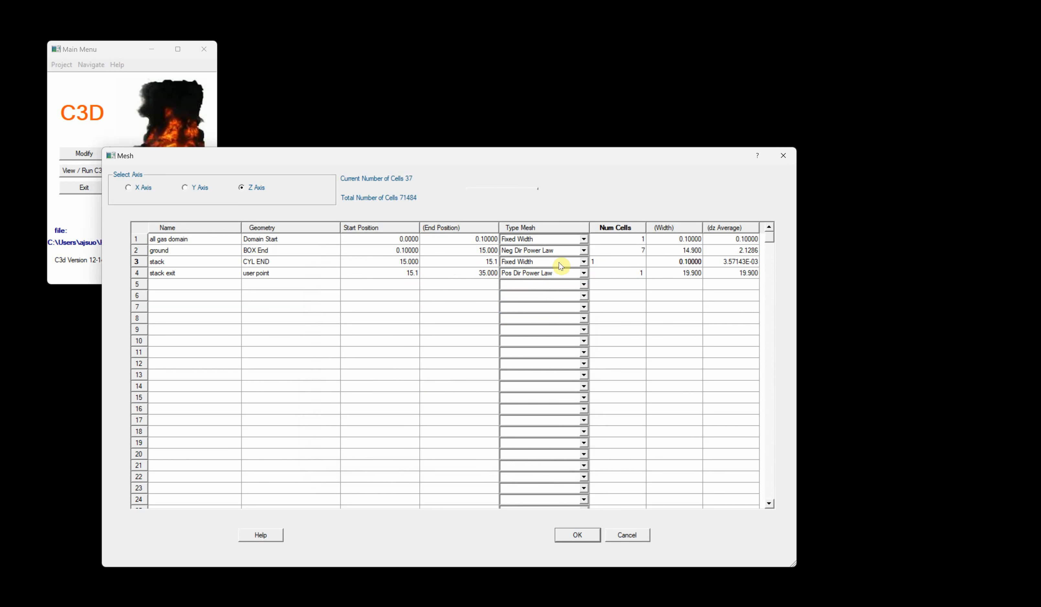
{"action": "left_click", "coordinate": [613, 275]}
{"action": "type", "text": "30"}
{"action": "key", "text": "Return"}
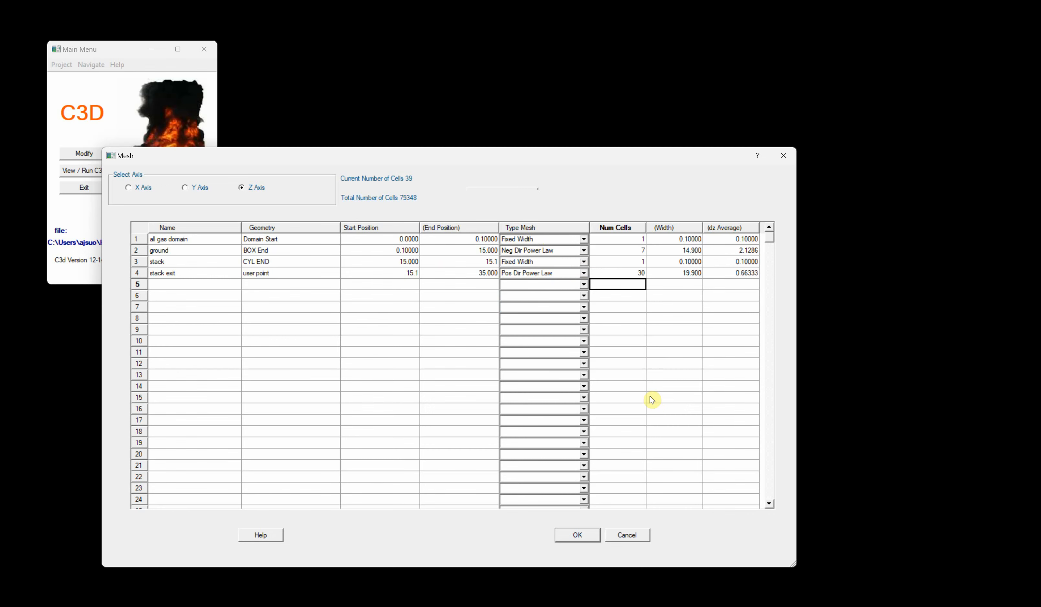
{"action": "left_click", "coordinate": [581, 537]}
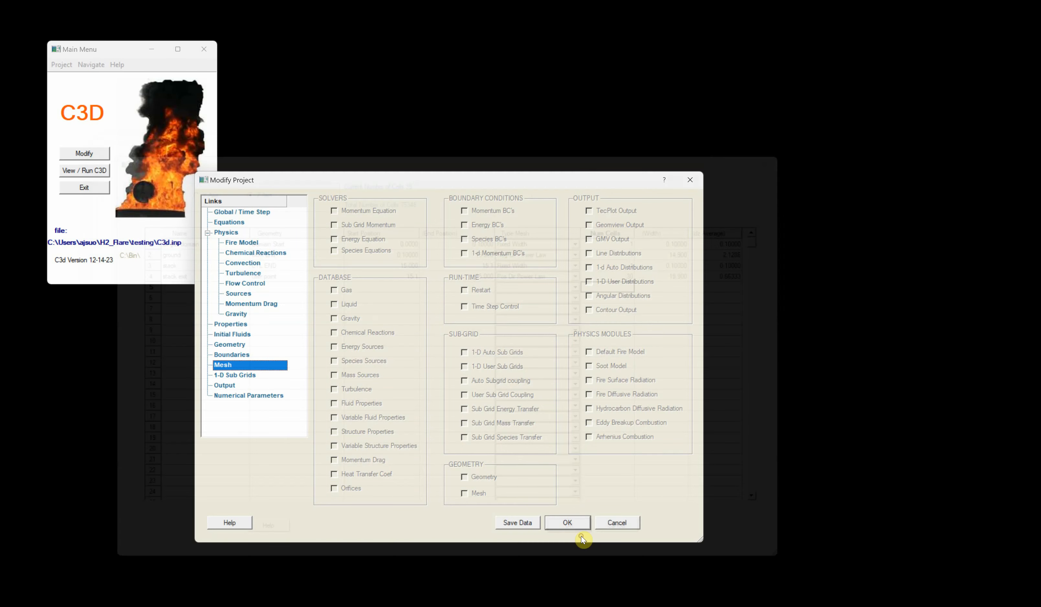
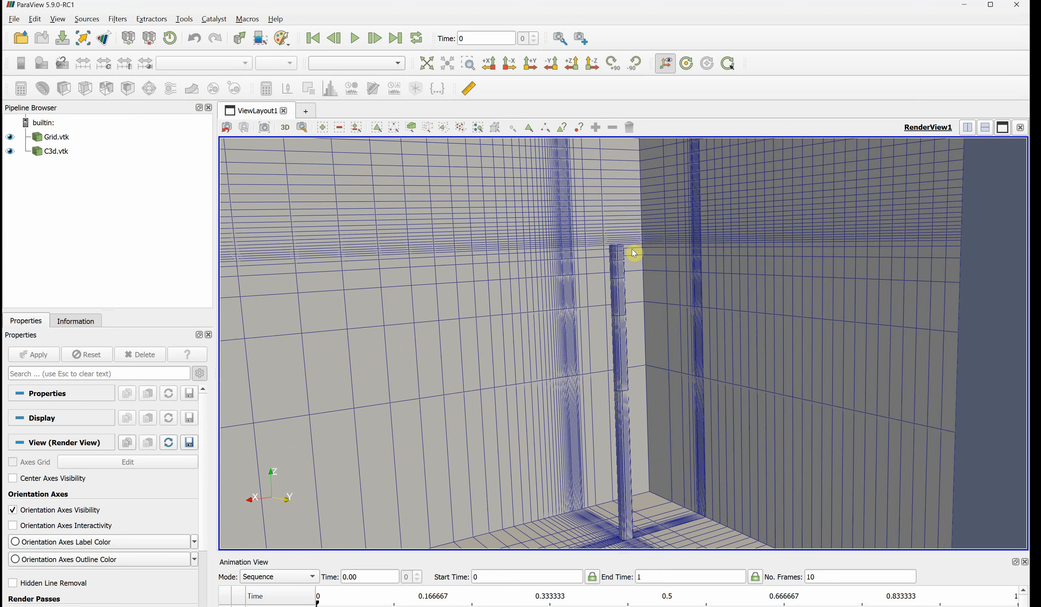
- Inspect the mesh around the stack in the 3D viewer, then close the viewer and the run window
{"action": "left_click_drag", "start_coordinate": [628, 274], "coordinate": [611, 255]}
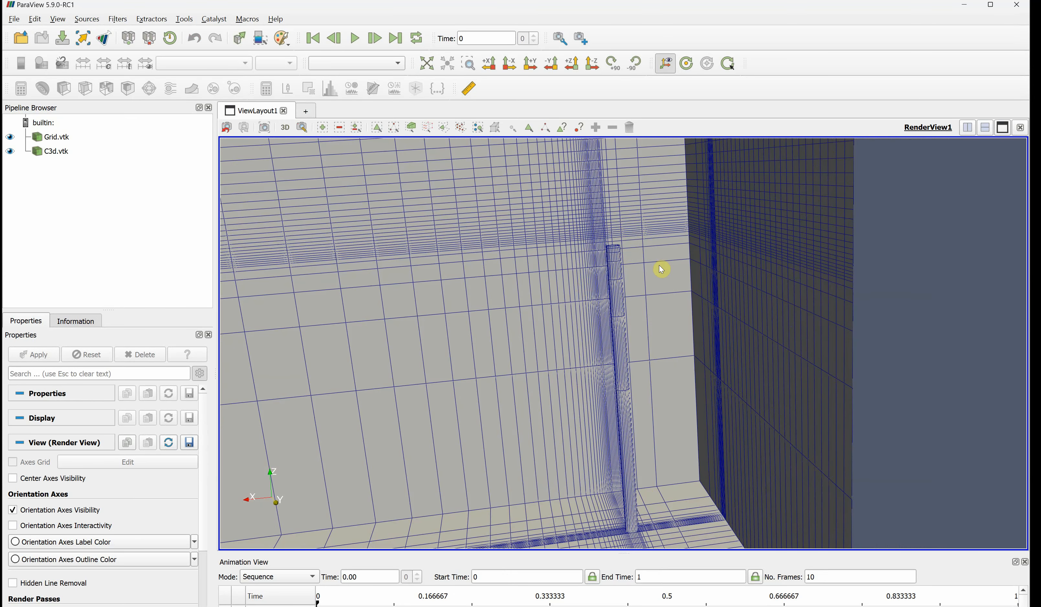
{"action": "scroll", "coordinate": [659, 265], "scroll_direction": "down", "scroll_amount": 4}
{"action": "left_click_drag", "start_coordinate": [650, 296], "coordinate": [612, 409]}
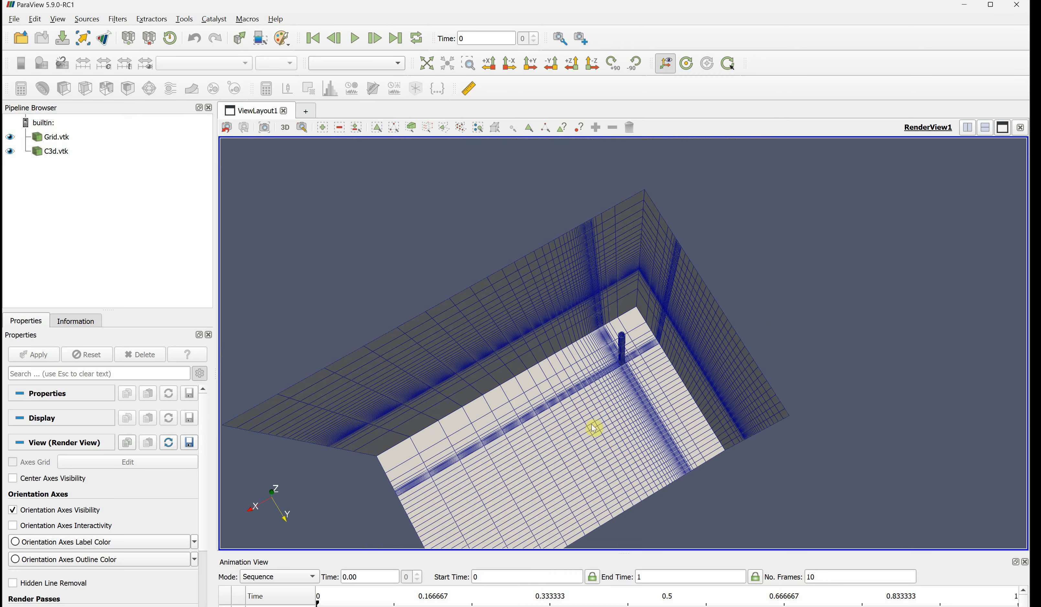
{"action": "left_click_drag", "start_coordinate": [611, 456], "coordinate": [624, 401]}
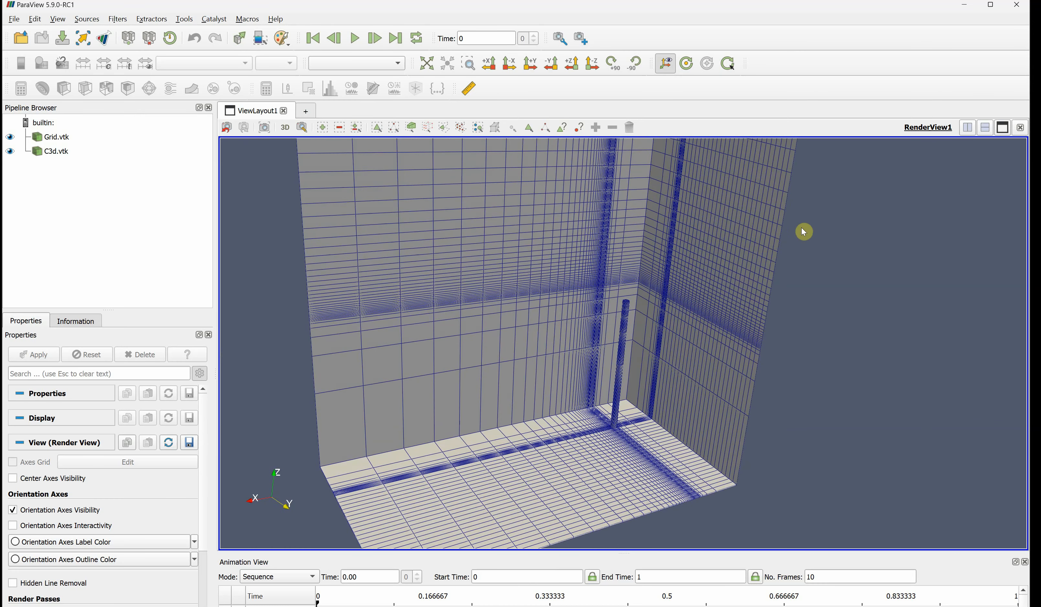
{"action": "left_click", "coordinate": [1017, 5]}
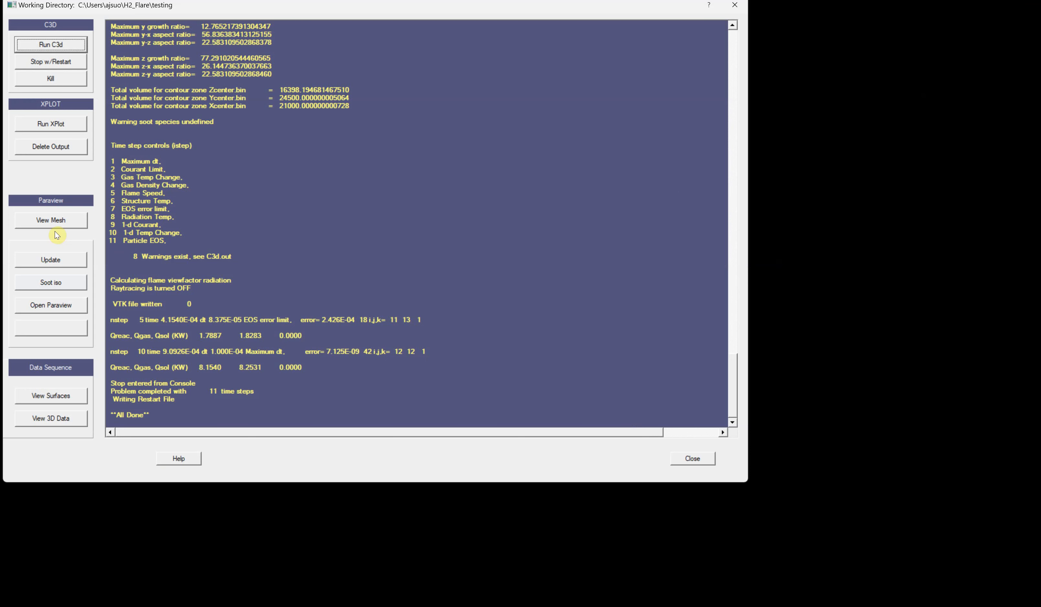
{"action": "left_click", "coordinate": [691, 458]}
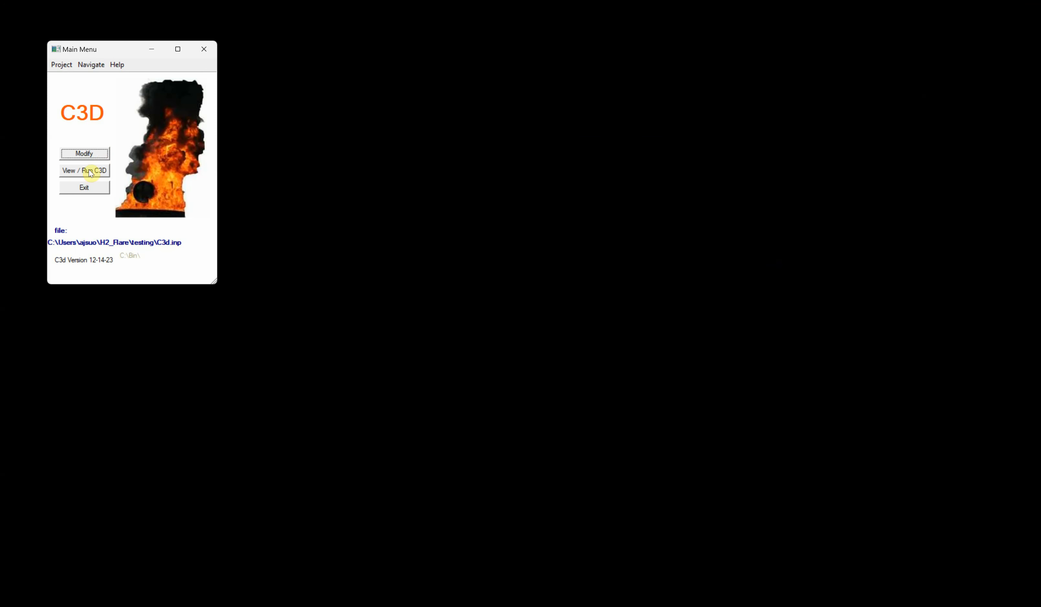
- Set the Y-axis outer stack segment's mesh type to Pos Dir Power Law and save the project
{"action": "left_click", "coordinate": [89, 153]}
{"action": "left_click", "coordinate": [38, 190]}
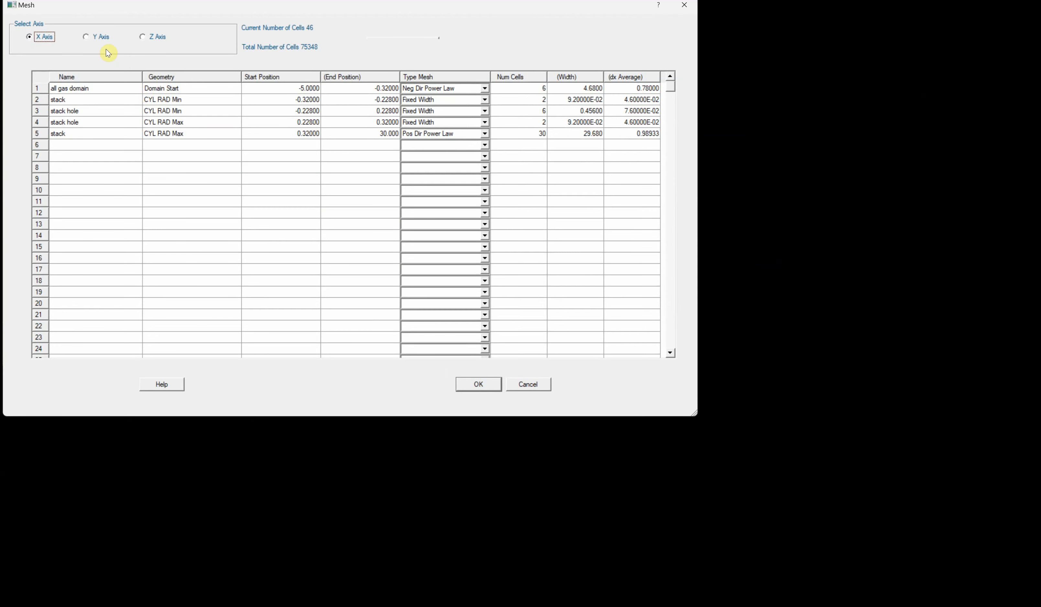
{"action": "left_click", "coordinate": [86, 37]}
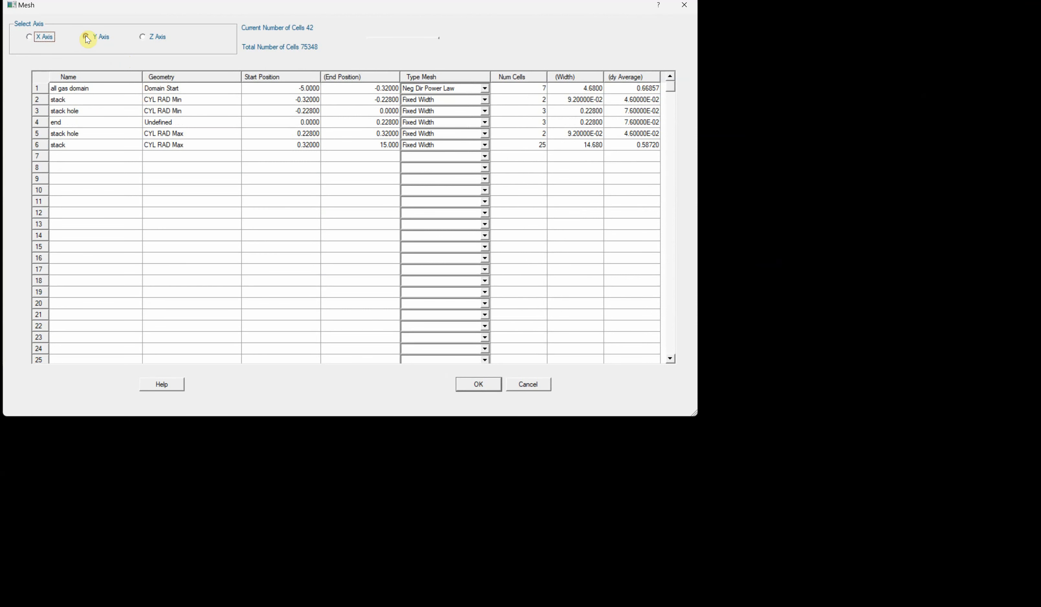
{"action": "left_click", "coordinate": [465, 146]}
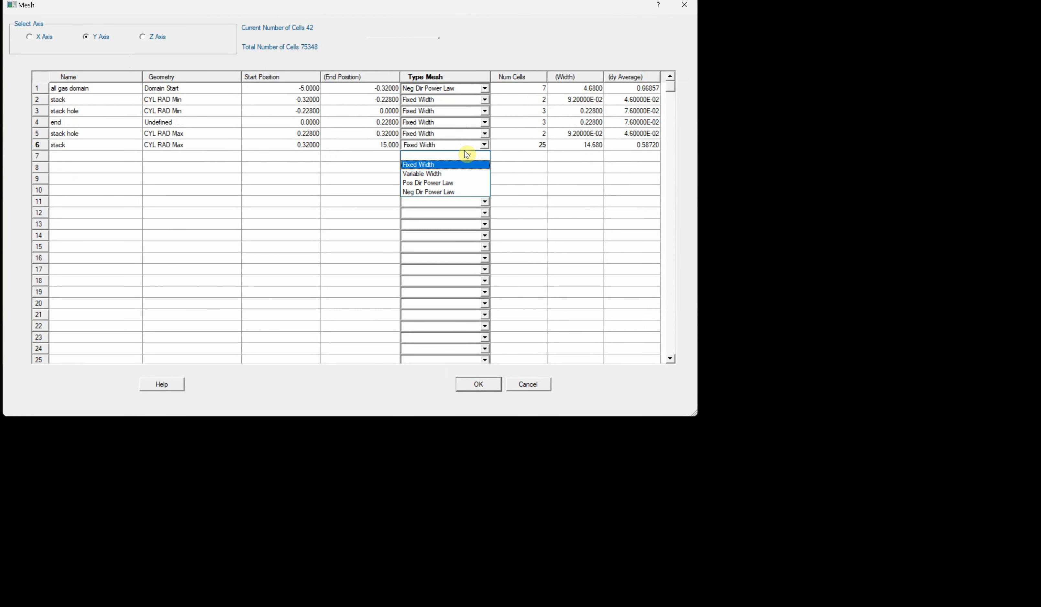
{"action": "left_click", "coordinate": [458, 182]}
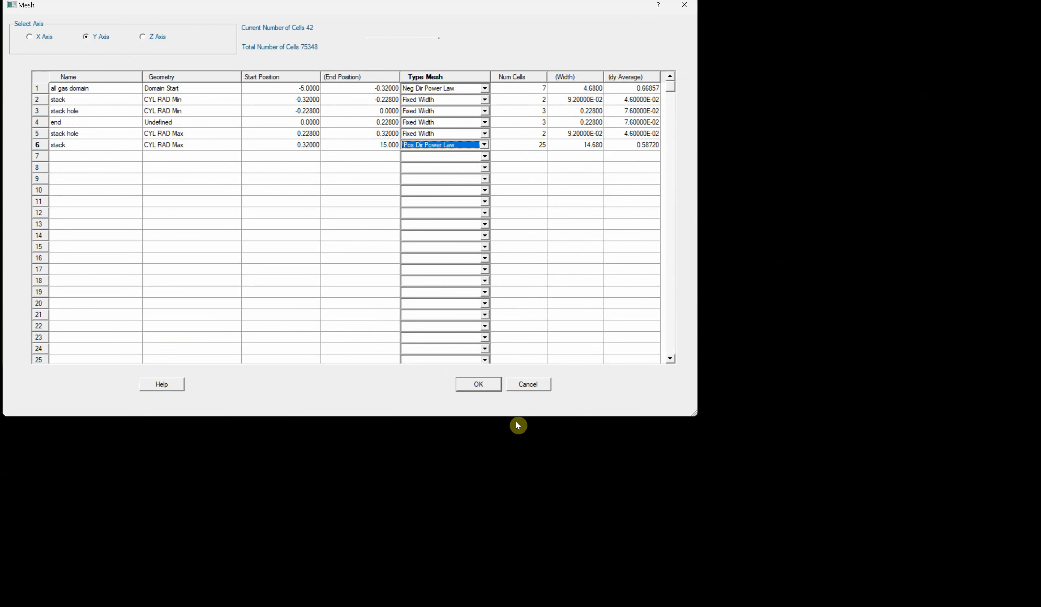
{"action": "left_click", "coordinate": [485, 385]}
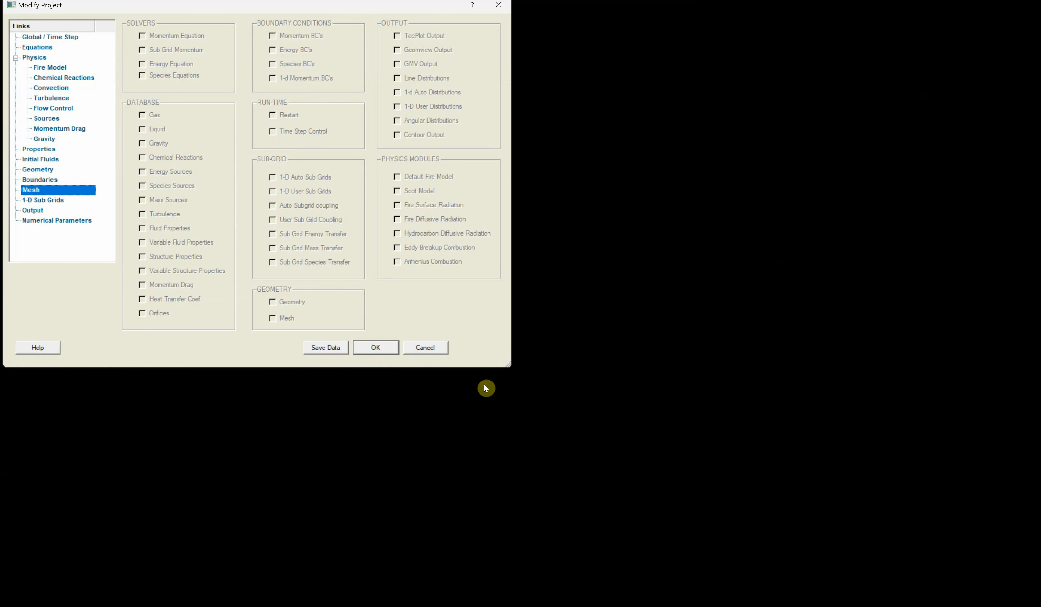
{"action": "left_click", "coordinate": [370, 347]}
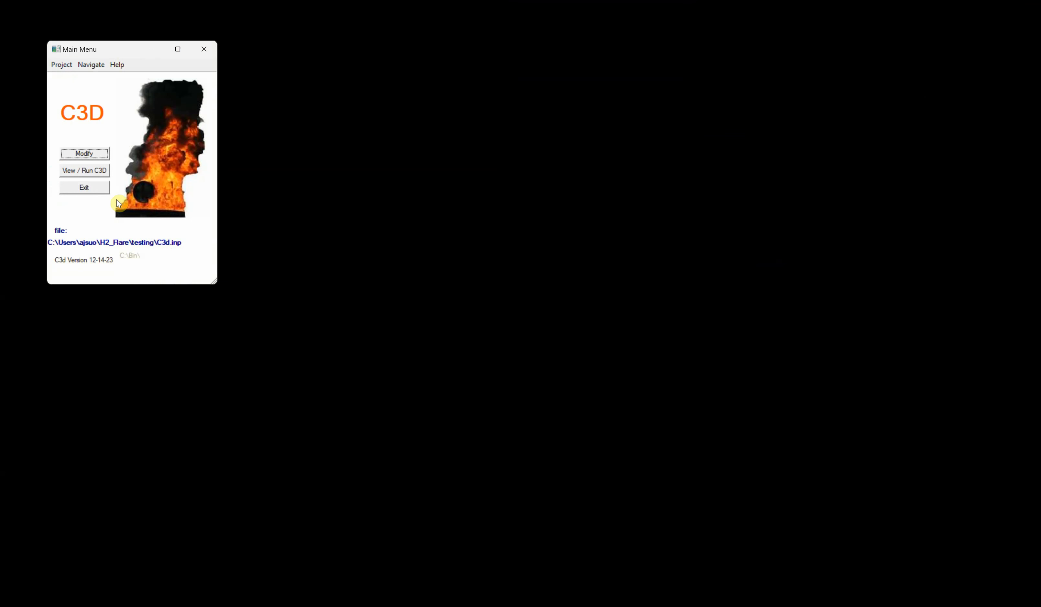
- Run C3D and kill the run after the first time steps
{"action": "left_click", "coordinate": [92, 175]}
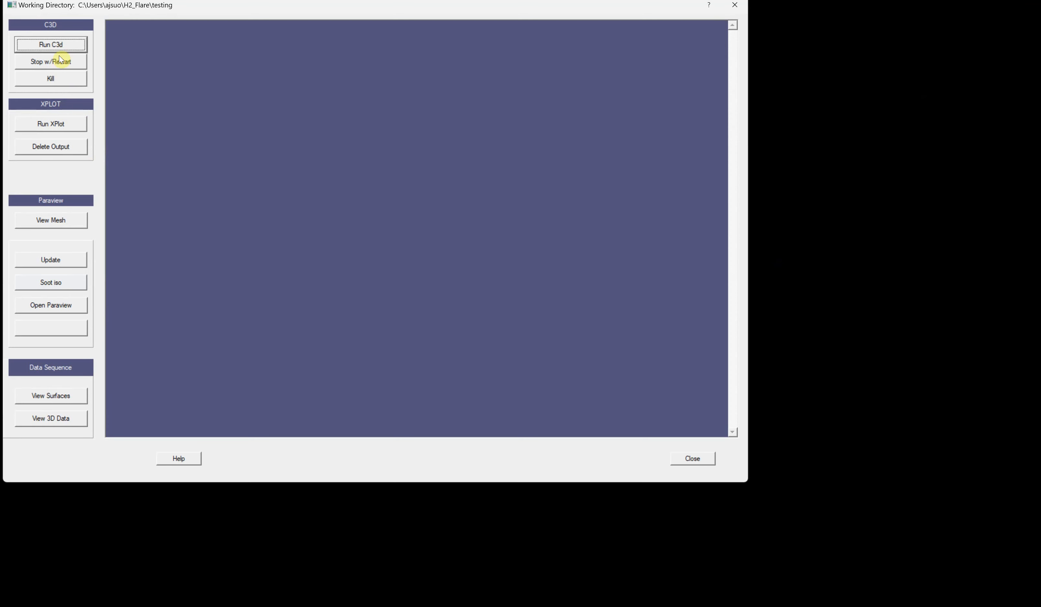
{"action": "left_click", "coordinate": [57, 48]}
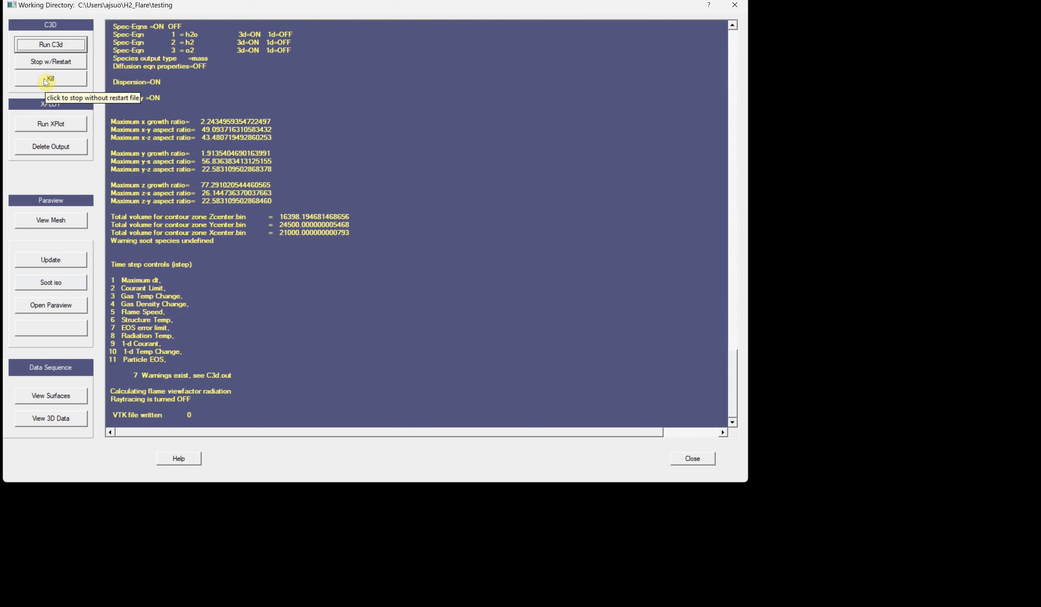
{"action": "left_click", "coordinate": [47, 80]}
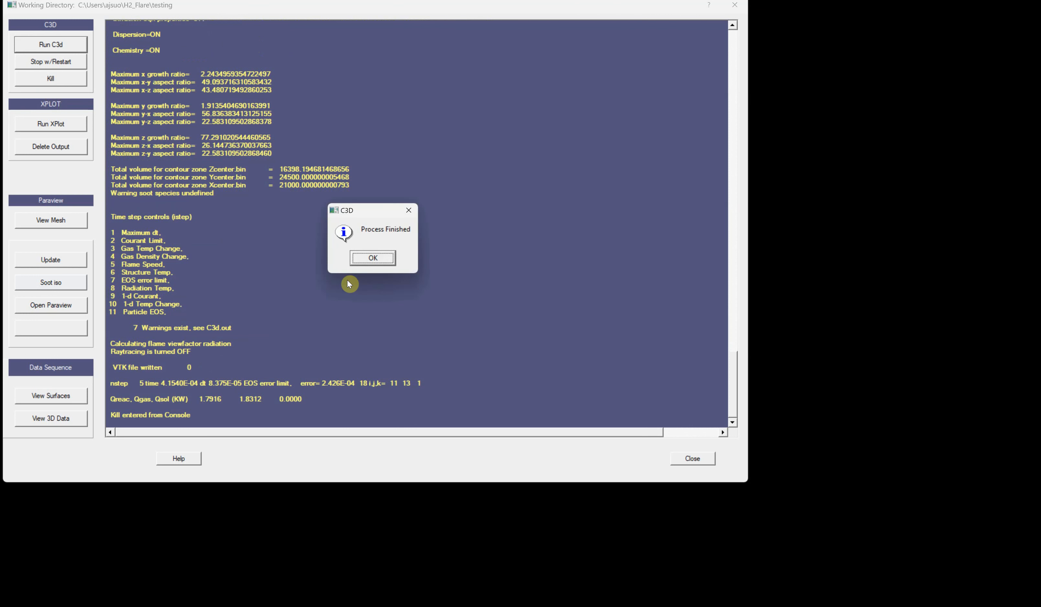
{"action": "left_click", "coordinate": [373, 258]}
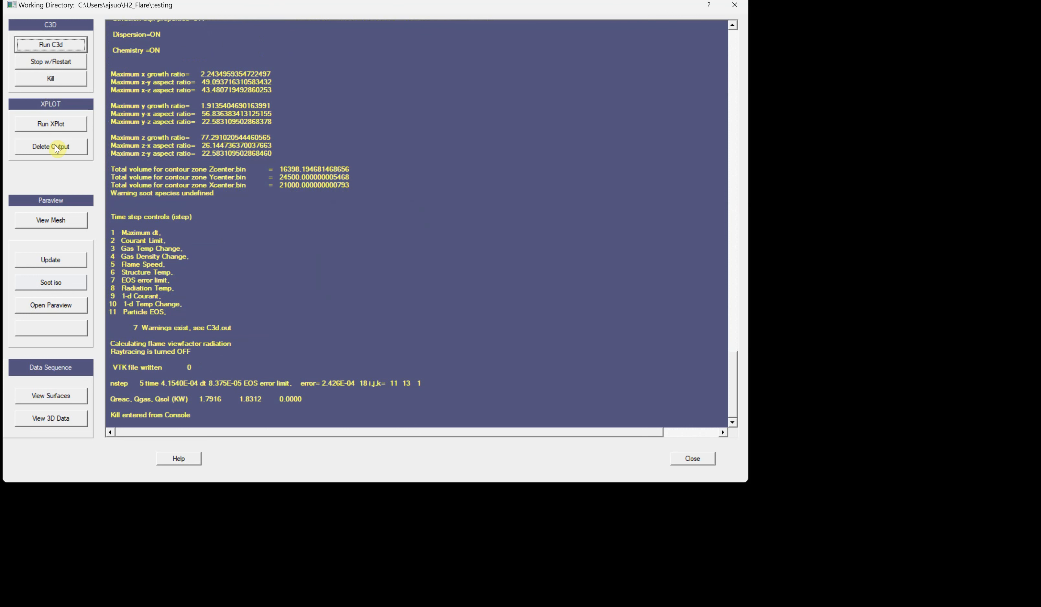
- Open the mesh in the 3D viewer, inspect the stack region, then close the viewer and run window
{"action": "left_click", "coordinate": [53, 223]}
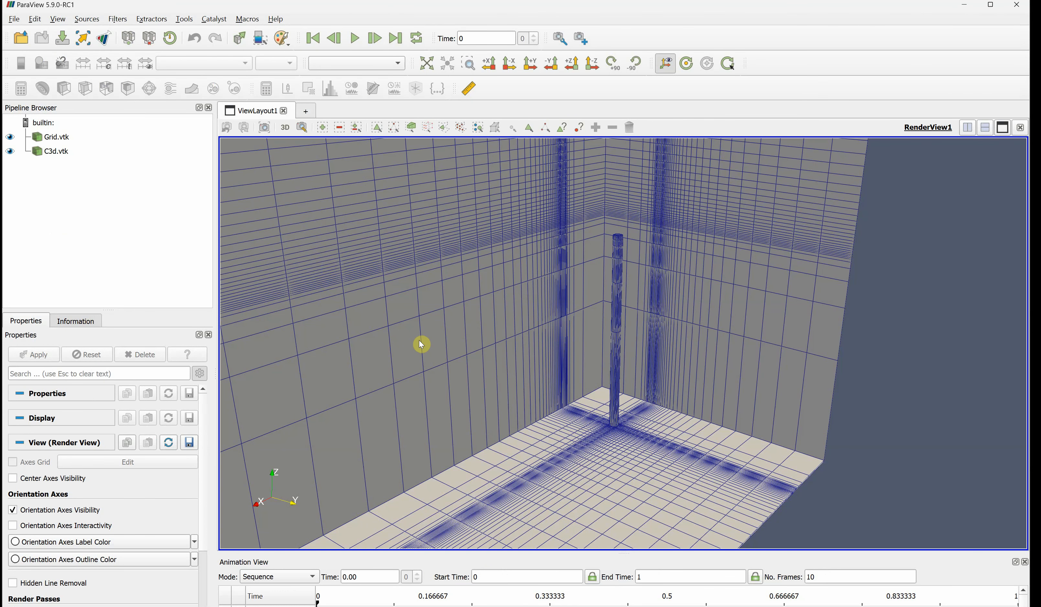
{"action": "left_click_drag", "start_coordinate": [623, 465], "coordinate": [593, 420]}
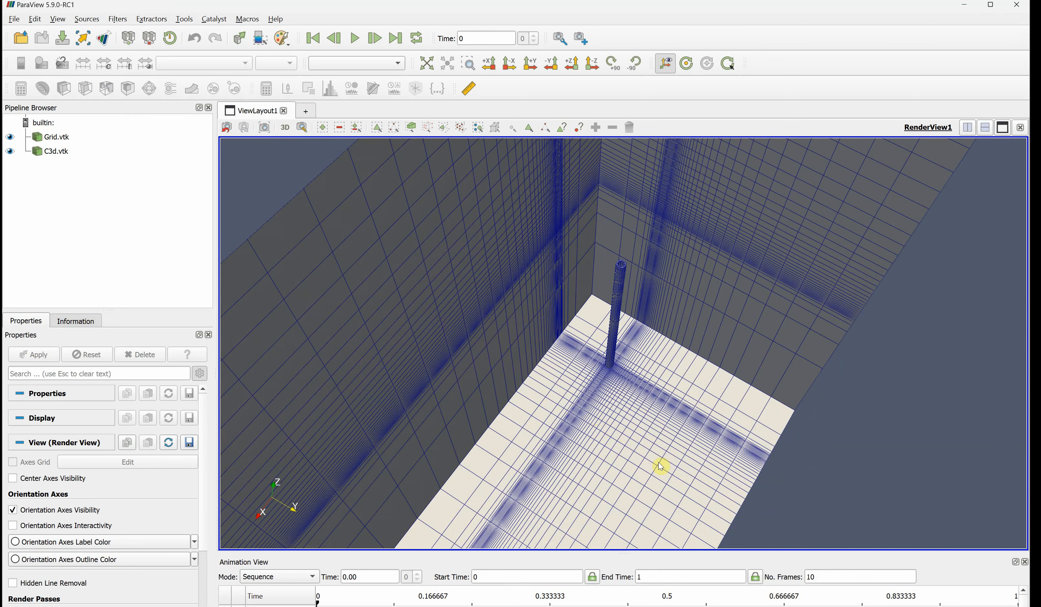
{"action": "left_click_drag", "start_coordinate": [661, 466], "coordinate": [630, 474]}
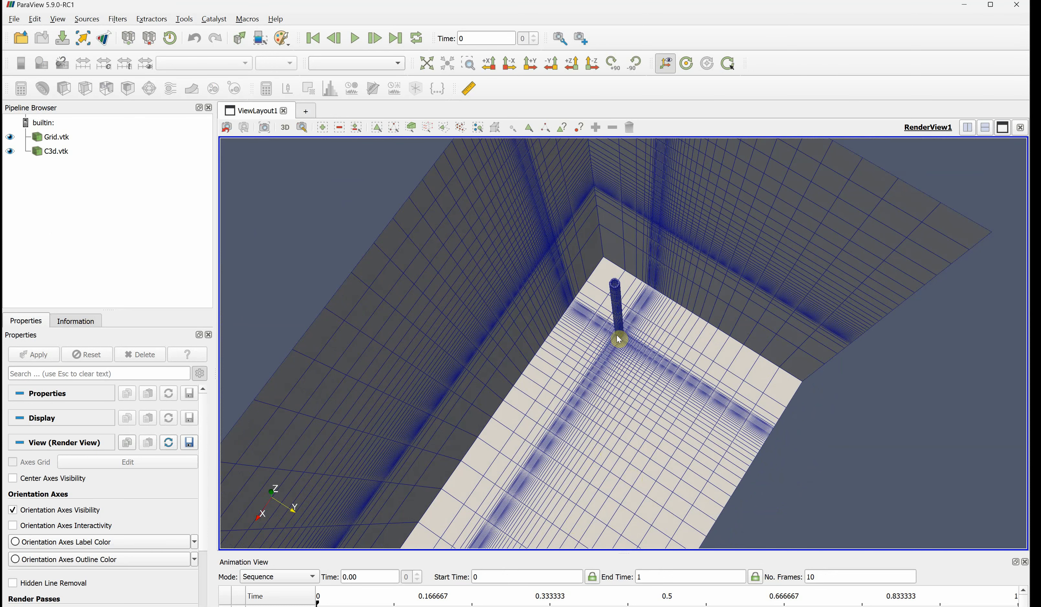
{"action": "left_click_drag", "start_coordinate": [603, 464], "coordinate": [652, 301]}
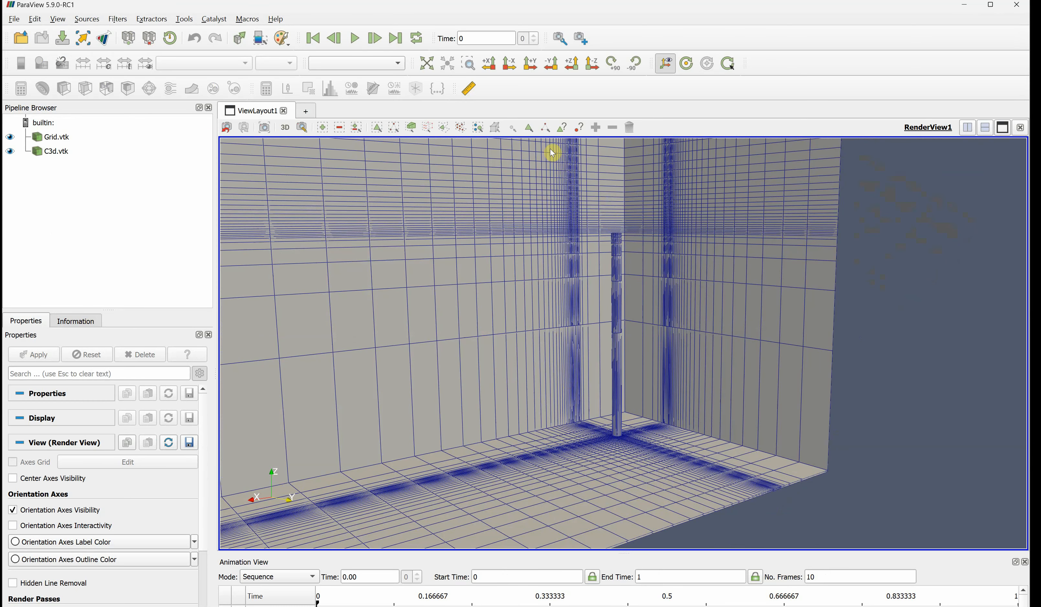
{"action": "left_click", "coordinate": [1016, 6]}
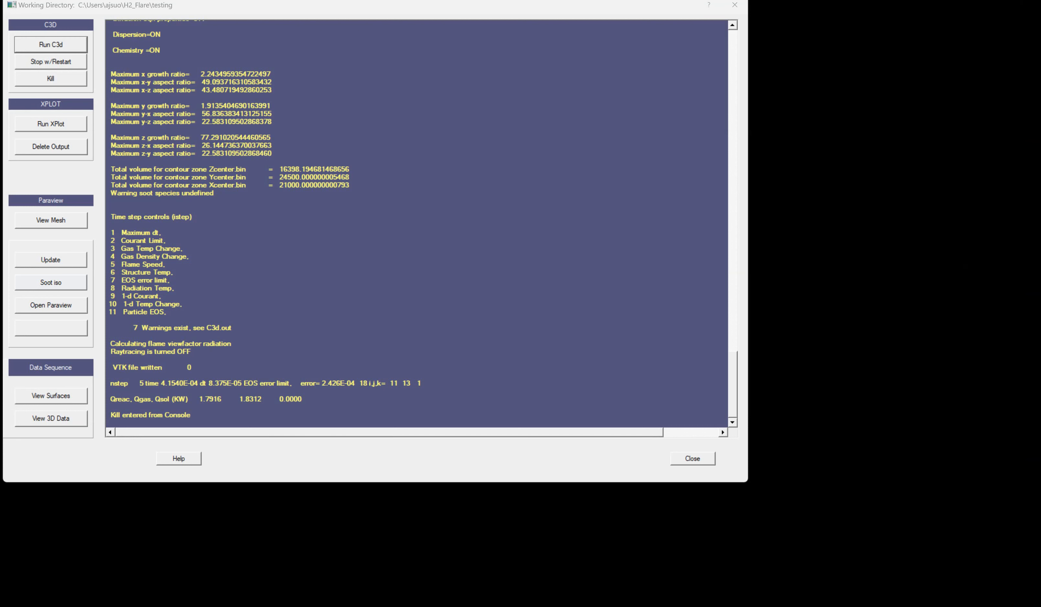
{"action": "left_click", "coordinate": [693, 458]}
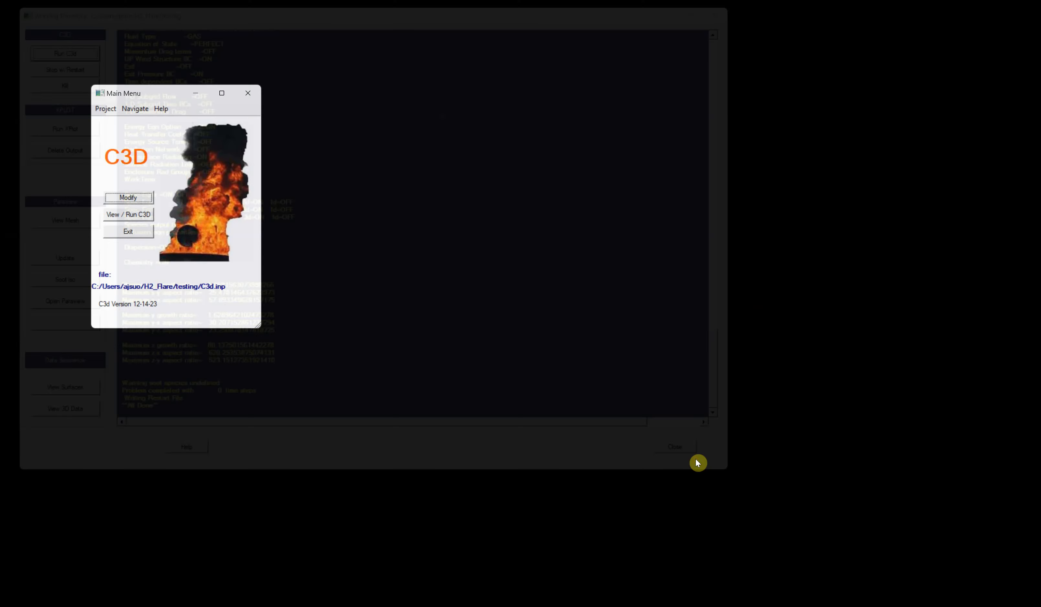
- Add a new 1-D subgrid named ground
{"action": "left_click", "coordinate": [129, 198]}
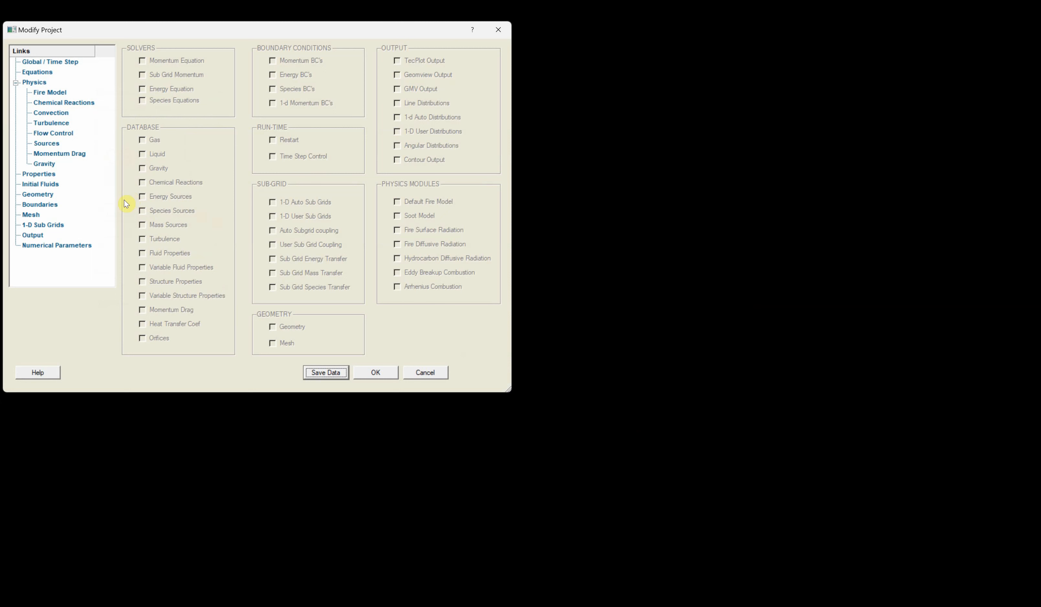
{"action": "left_click", "coordinate": [42, 225]}
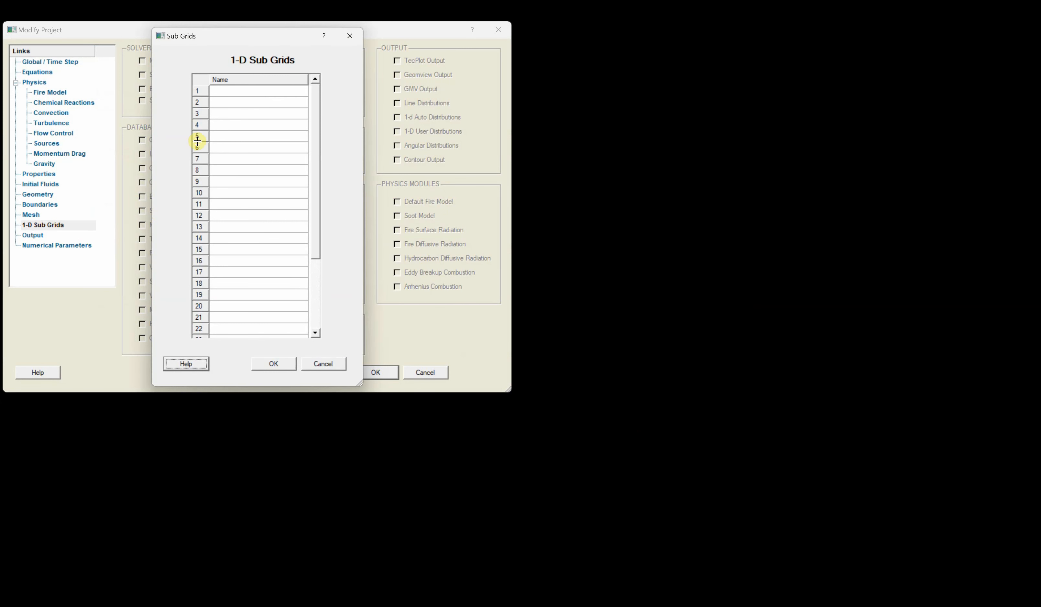
{"action": "left_click", "coordinate": [228, 92]}
{"action": "right_click", "coordinate": [229, 92]}
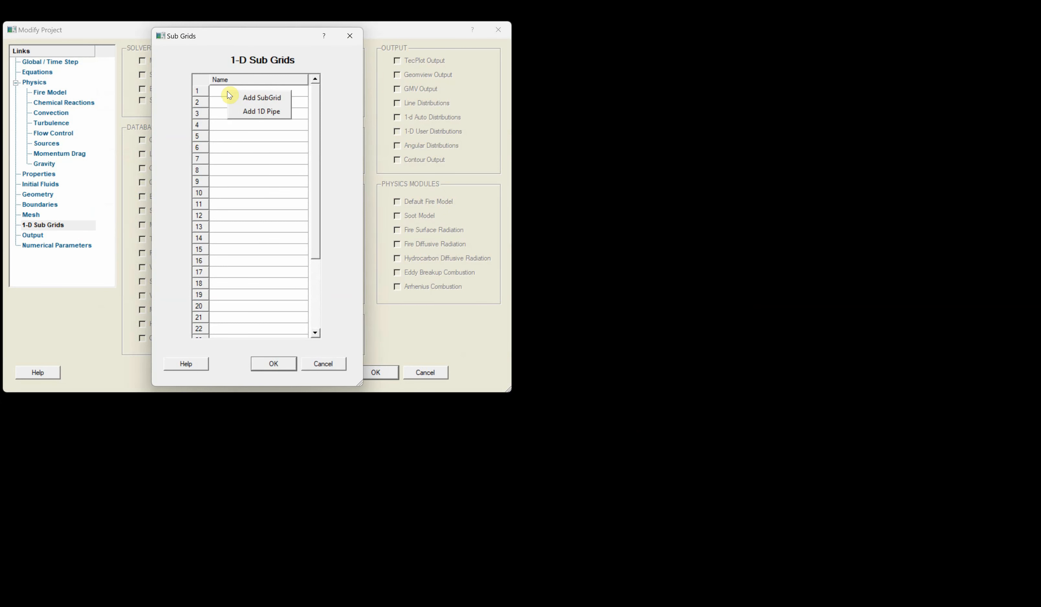
{"action": "left_click", "coordinate": [244, 95]}
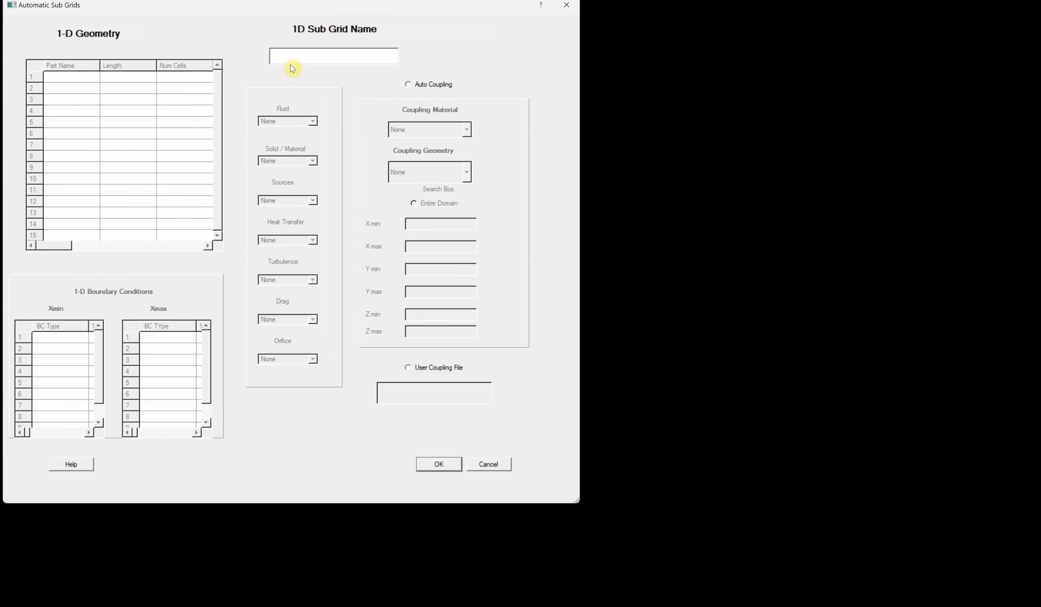
{"action": "type", "text": "ground"}
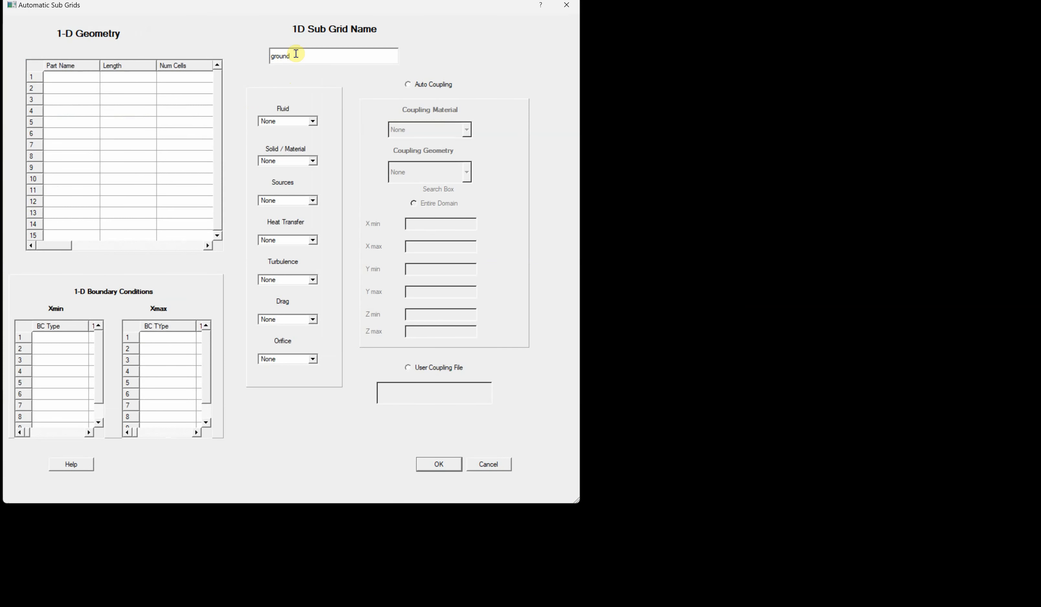
- Define a subgrid part named gnd with length 3 and 5 cells
{"action": "left_click", "coordinate": [71, 78]}
{"action": "type", "text": "gnd"}
{"action": "left_click", "coordinate": [117, 79]}
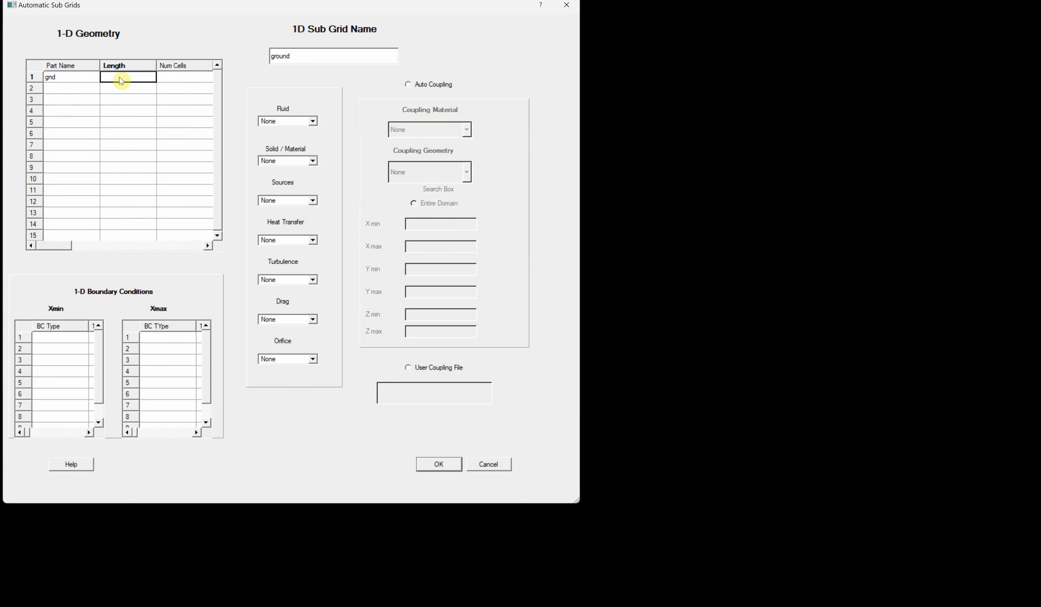
{"action": "left_click", "coordinate": [120, 77]}
{"action": "left_click", "coordinate": [172, 79]}
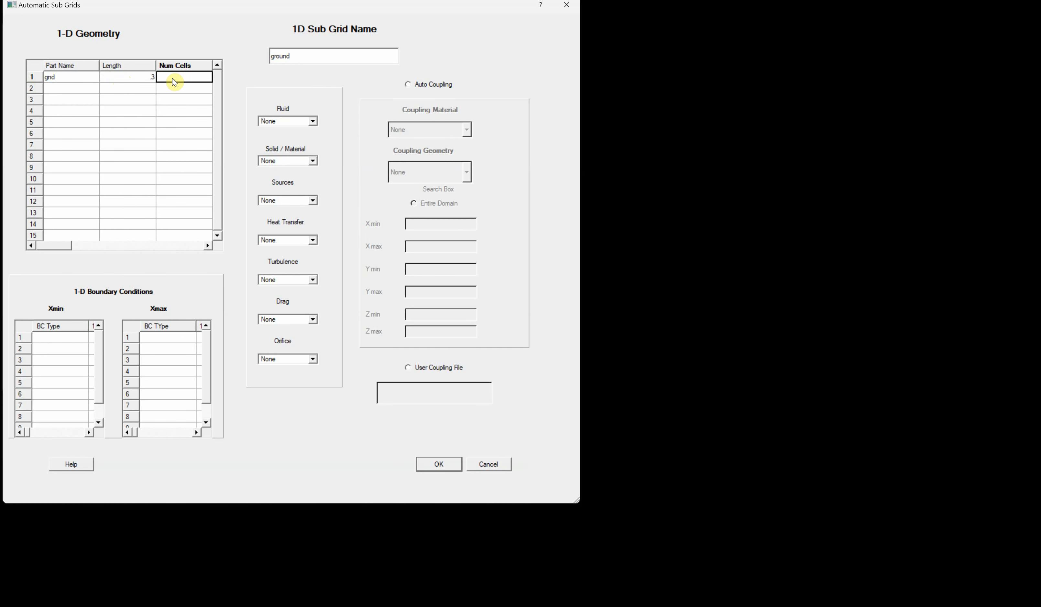
{"action": "type", "text": "5"}
- Set the subgrid's fluid to air and its solid material to Concrete, 1-4 dry
{"action": "left_click", "coordinate": [313, 122]}
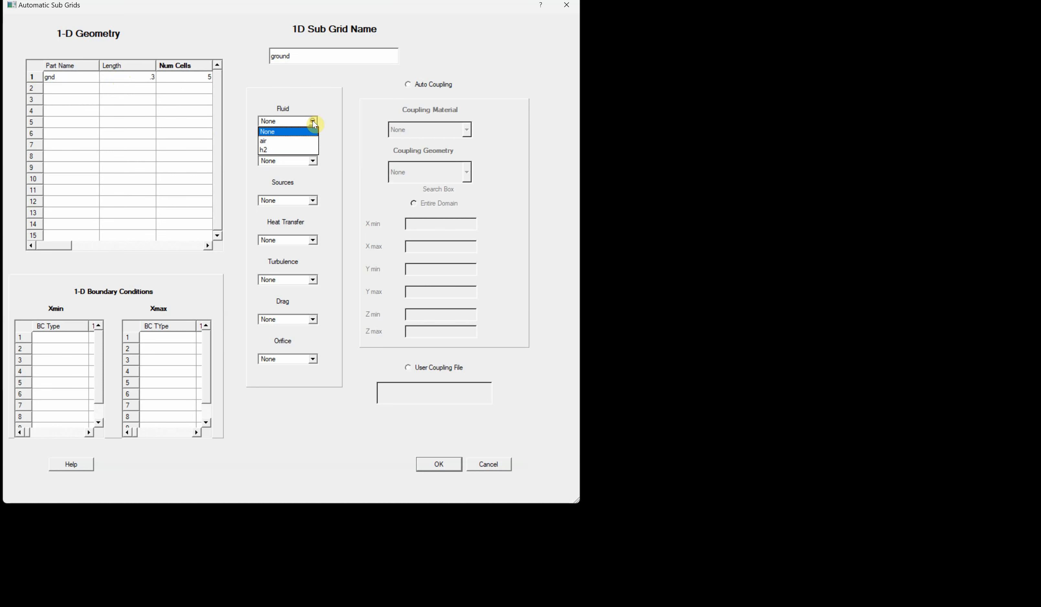
{"action": "left_click", "coordinate": [278, 141]}
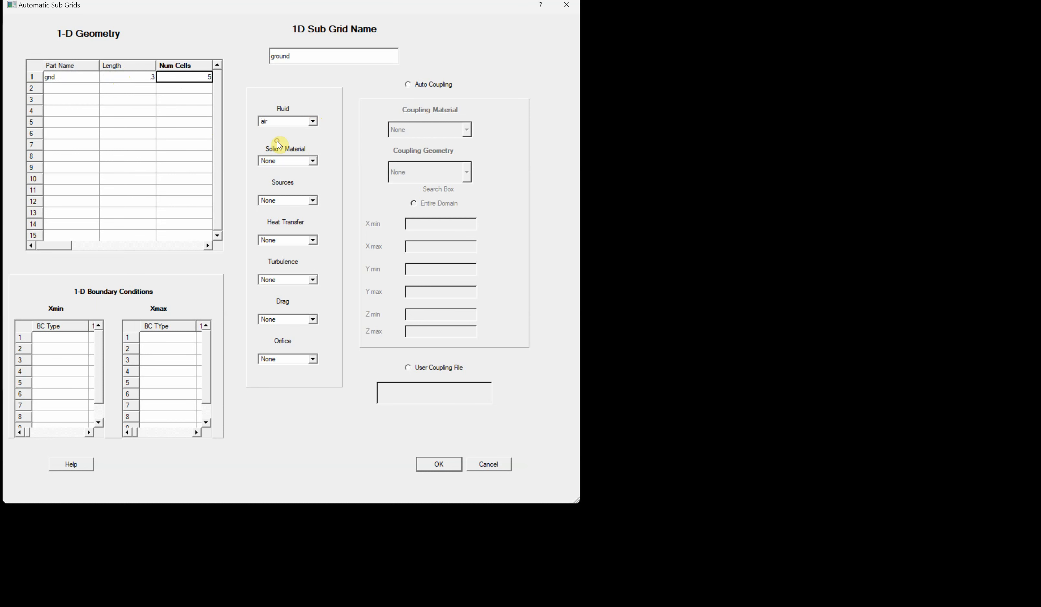
{"action": "left_click", "coordinate": [309, 160]}
{"action": "left_click", "coordinate": [292, 199]}
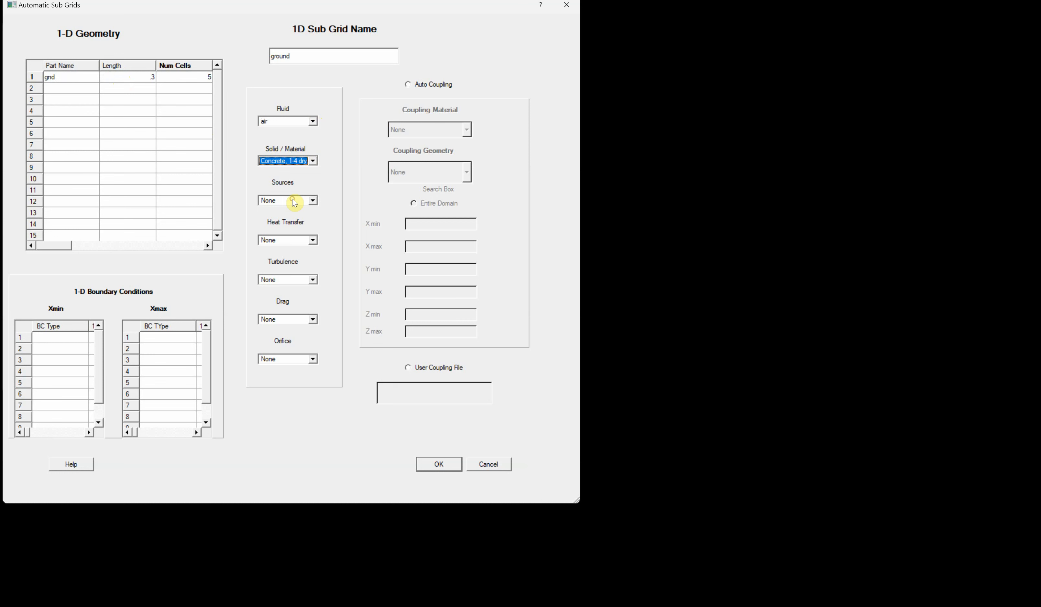
- Set the Xmin and Xmax boundary conditions to Adiabatic, No Flow, and enable Auto Coupling
{"action": "double_click", "coordinate": [54, 344]}
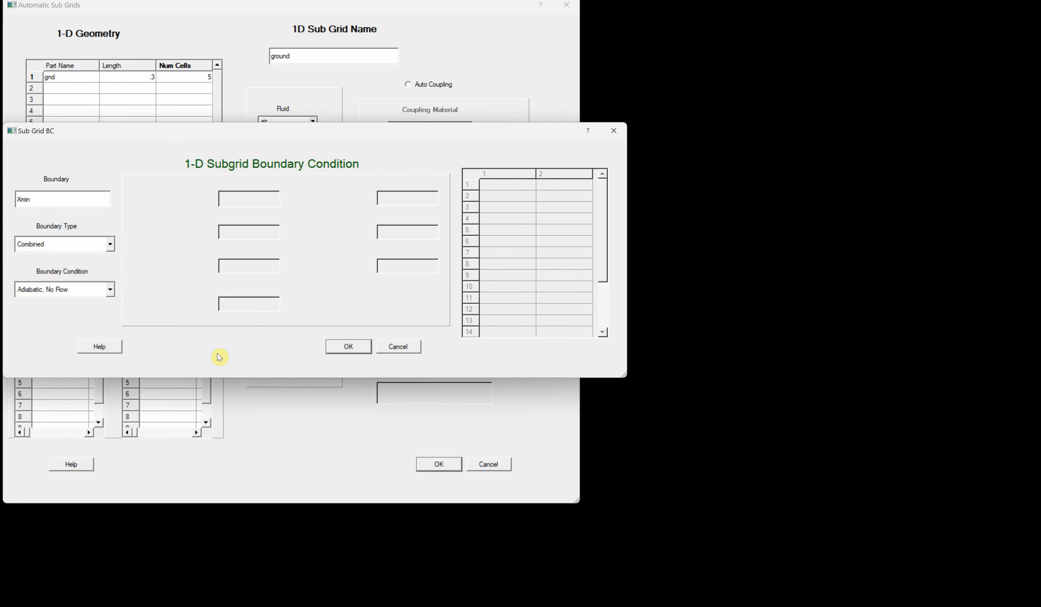
{"action": "left_click", "coordinate": [348, 346]}
{"action": "left_click", "coordinate": [161, 340]}
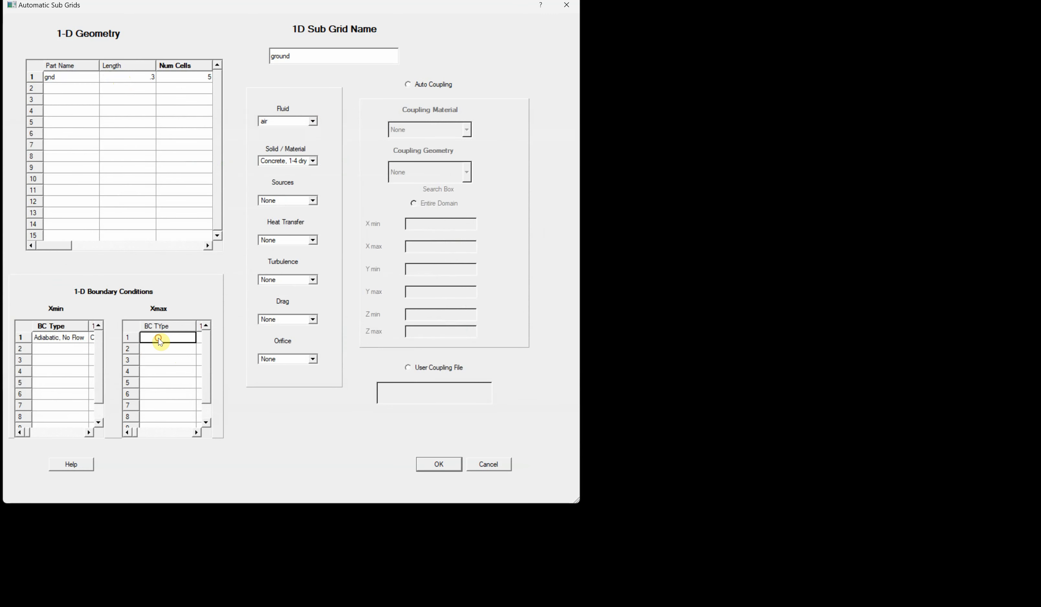
{"action": "double_click", "coordinate": [161, 339]}
{"action": "left_click", "coordinate": [348, 347]}
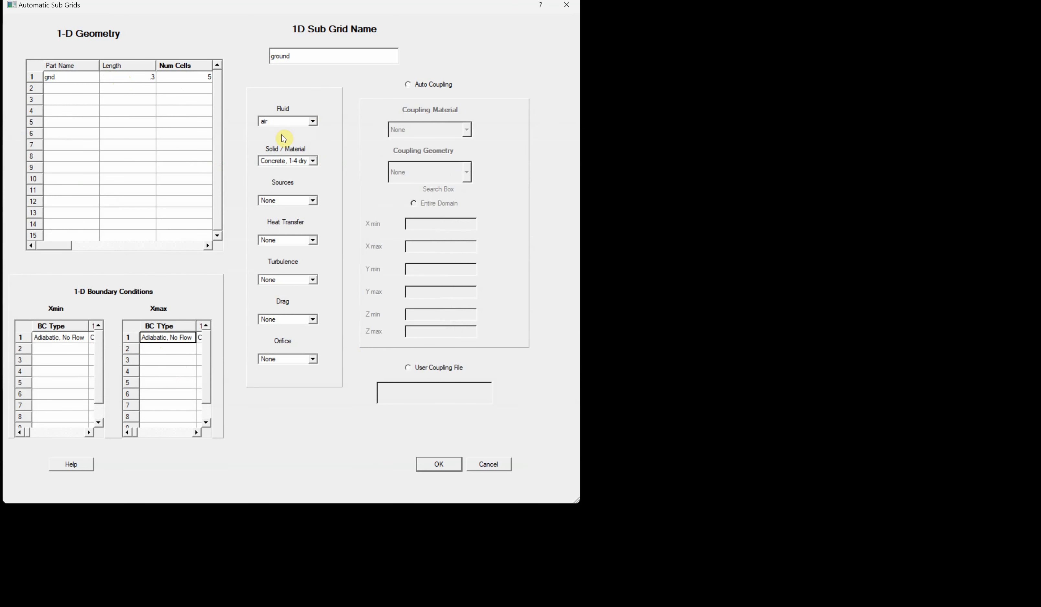
{"action": "left_click", "coordinate": [409, 85]}
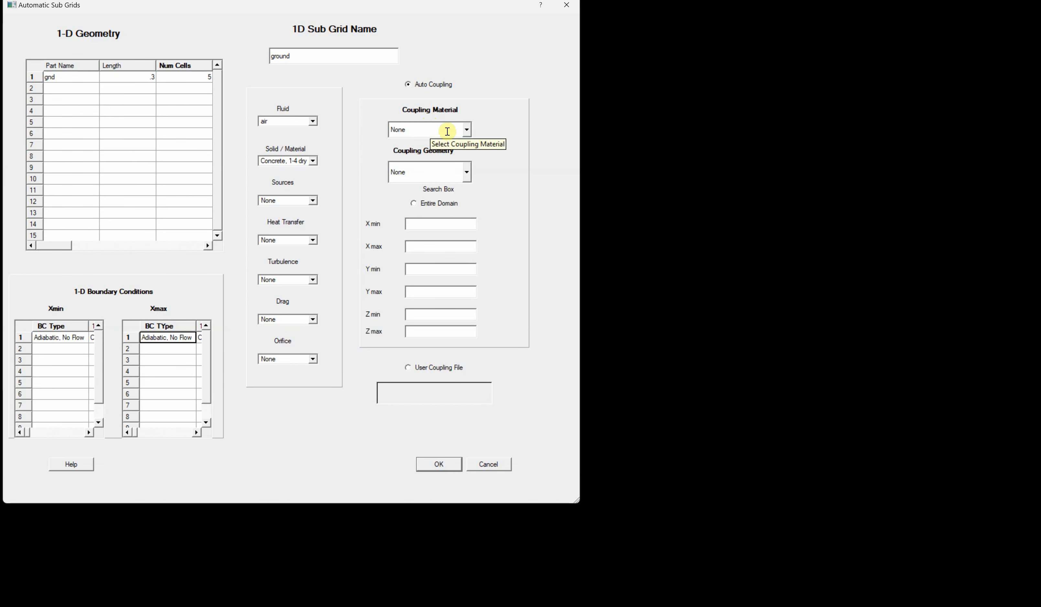
- Set the coupling material to isulator1 with an Entire Domain search box, and confirm the ground subgrid
{"action": "left_click", "coordinate": [467, 132]}
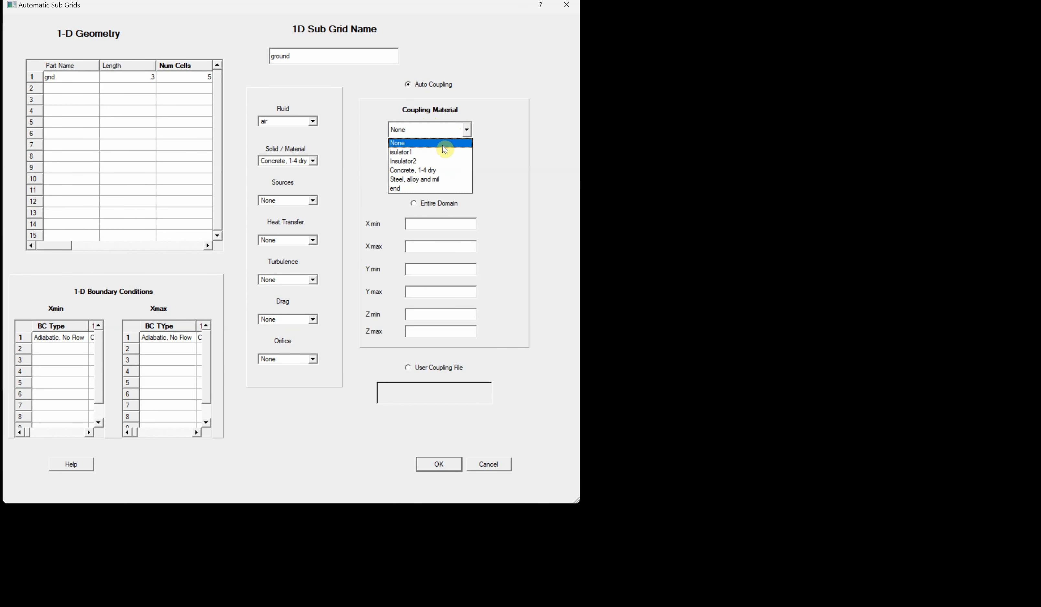
{"action": "left_click", "coordinate": [422, 154]}
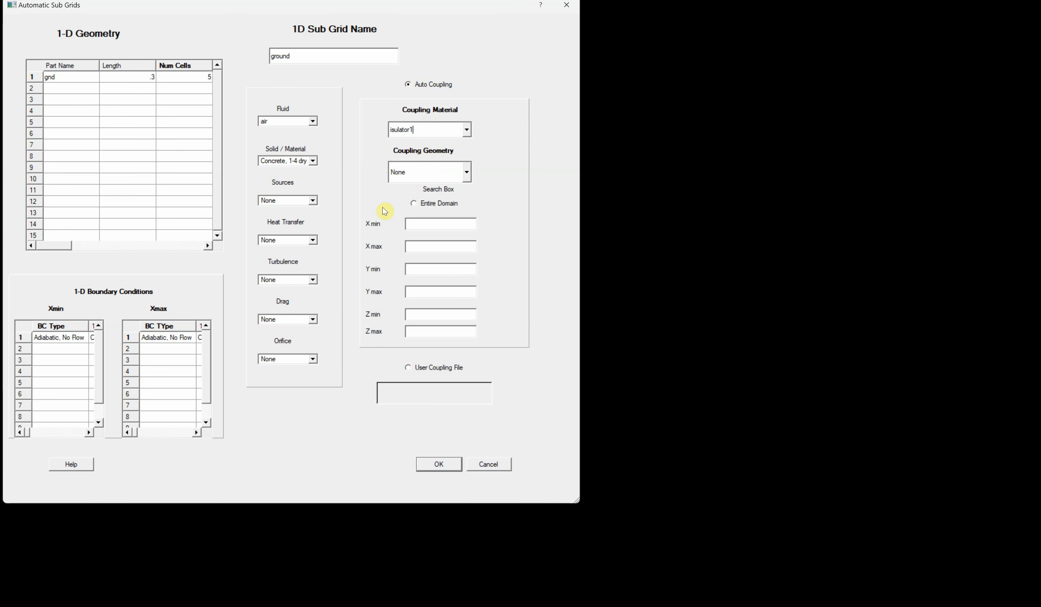
{"action": "left_click", "coordinate": [413, 204]}
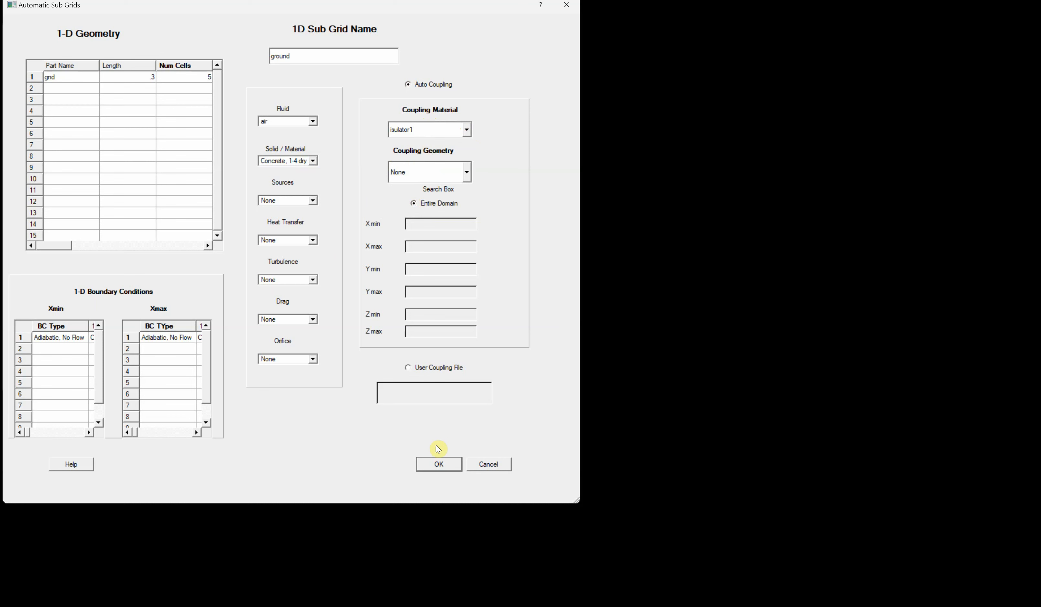
{"action": "left_click", "coordinate": [440, 466]}
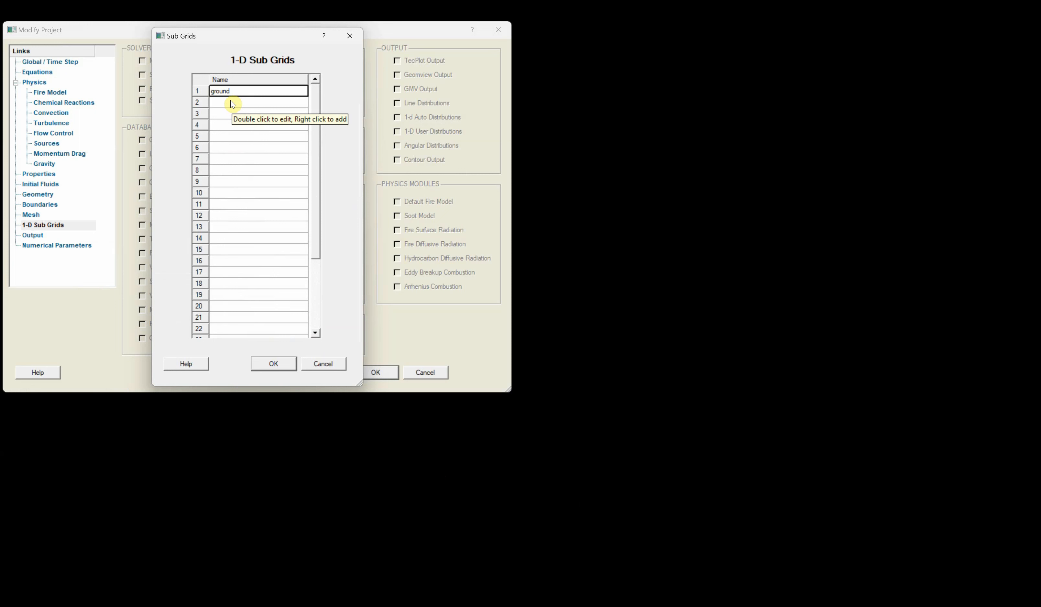
{"action": "left_click", "coordinate": [274, 364]}
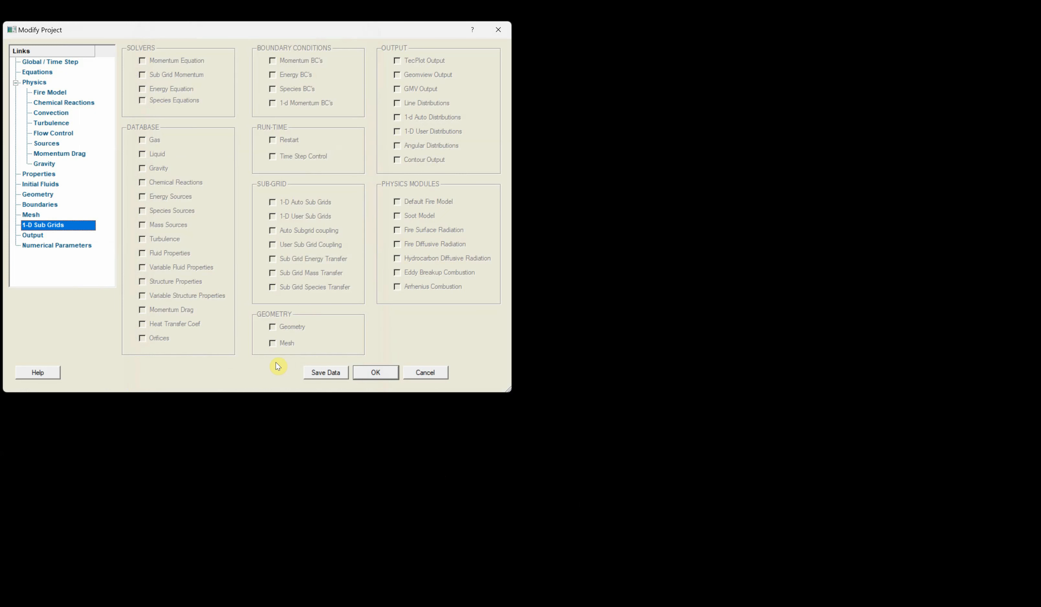
- Open the VTK Paraview field data output and shorten its output time step value
{"action": "left_click", "coordinate": [31, 236]}
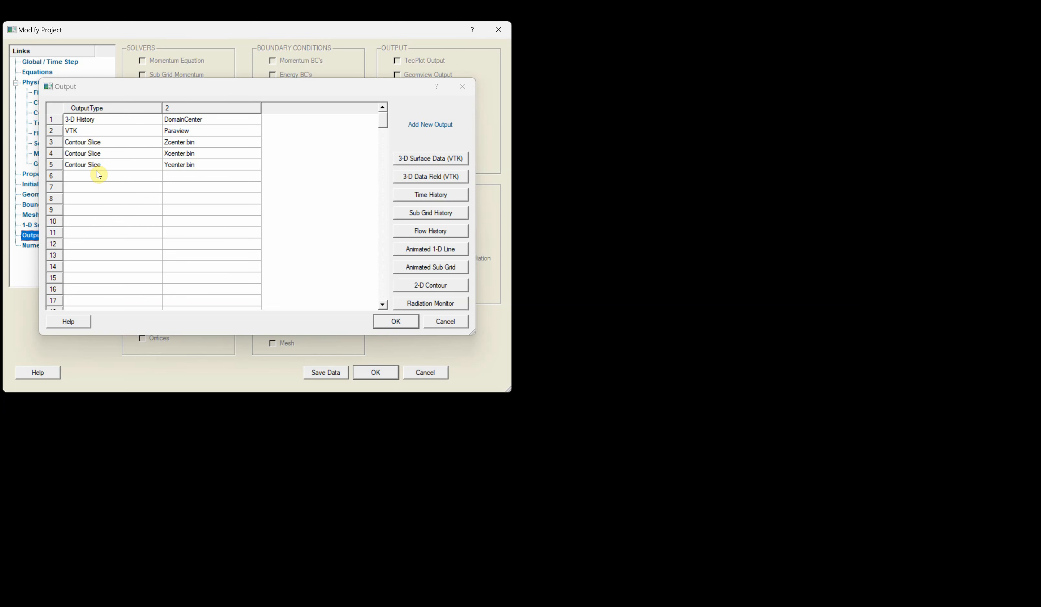
{"action": "double_click", "coordinate": [98, 136]}
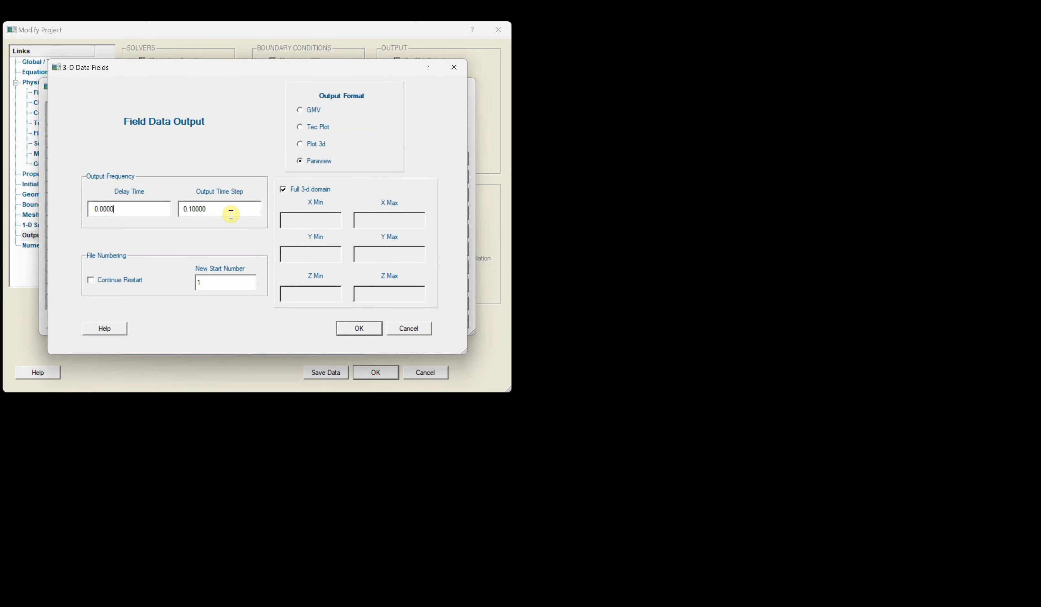
{"action": "left_click", "coordinate": [214, 209]}
{"action": "key", "text": "BackSpace"}
{"action": "key", "text": "BackSpace"}
{"action": "key", "text": "BackSpace"}
{"action": "left_click", "coordinate": [358, 328]}
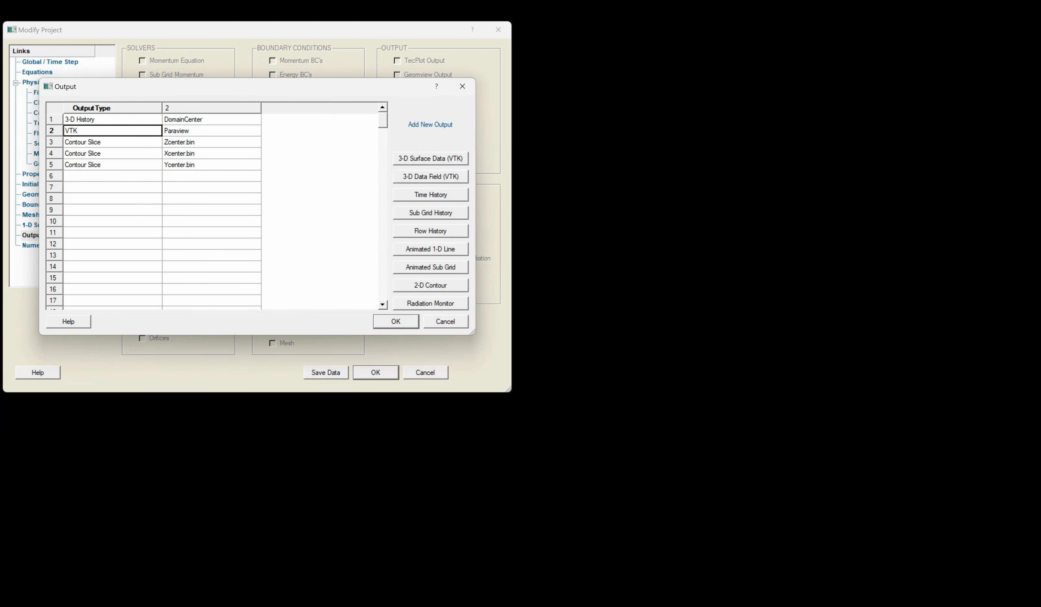
- Open a Radiation Monitor table and consult the calorimeter location figure in the H2Flare.pdf report
{"action": "left_click", "coordinate": [625, 421]}
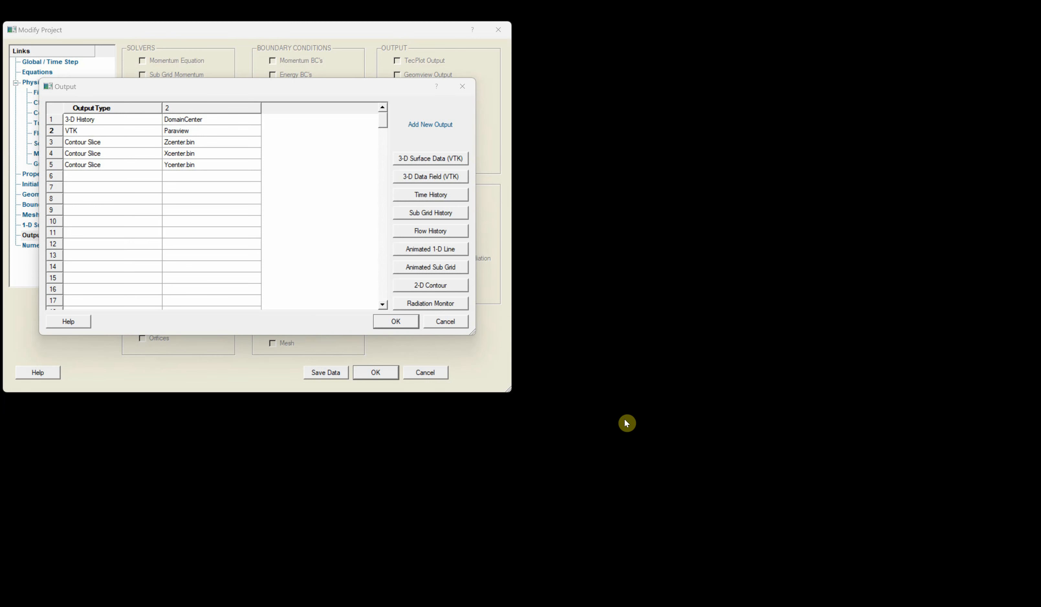
{"action": "left_click", "coordinate": [430, 303]}
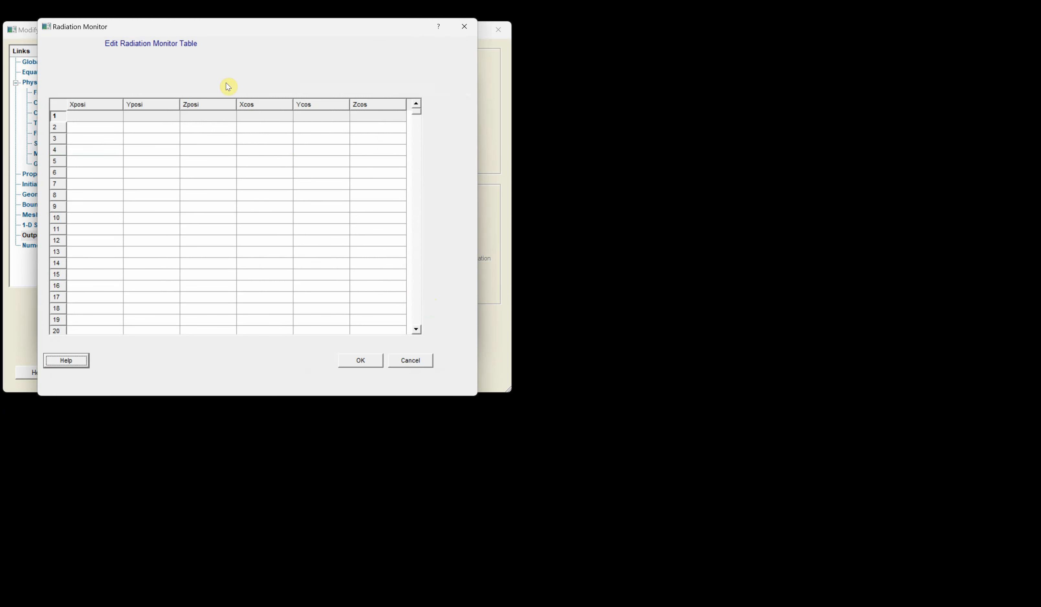
{"action": "left_click_drag", "start_coordinate": [205, 27], "coordinate": [488, 182]}
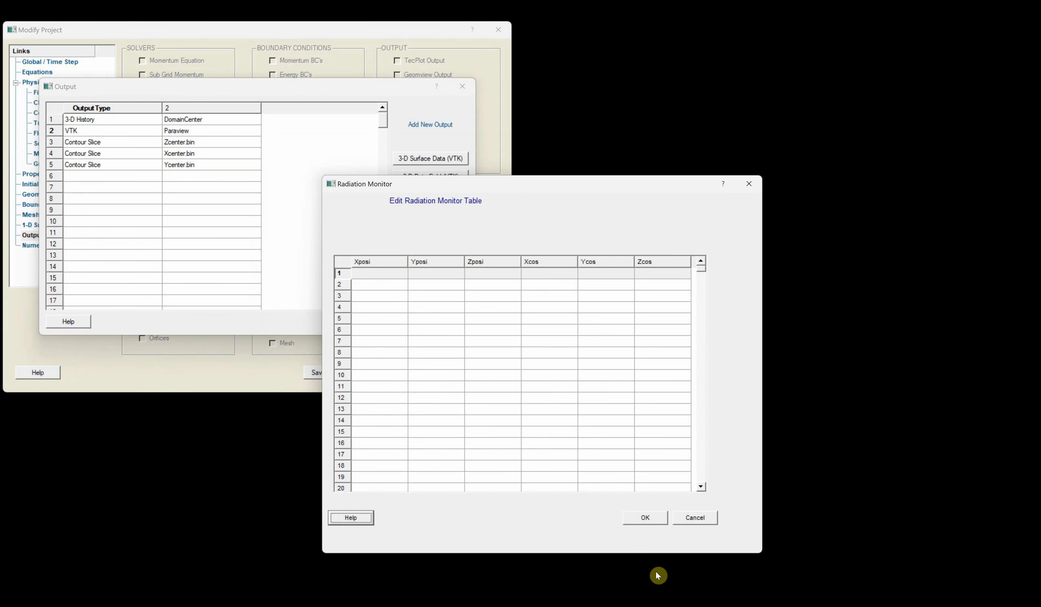
{"action": "left_click", "coordinate": [820, 600]}
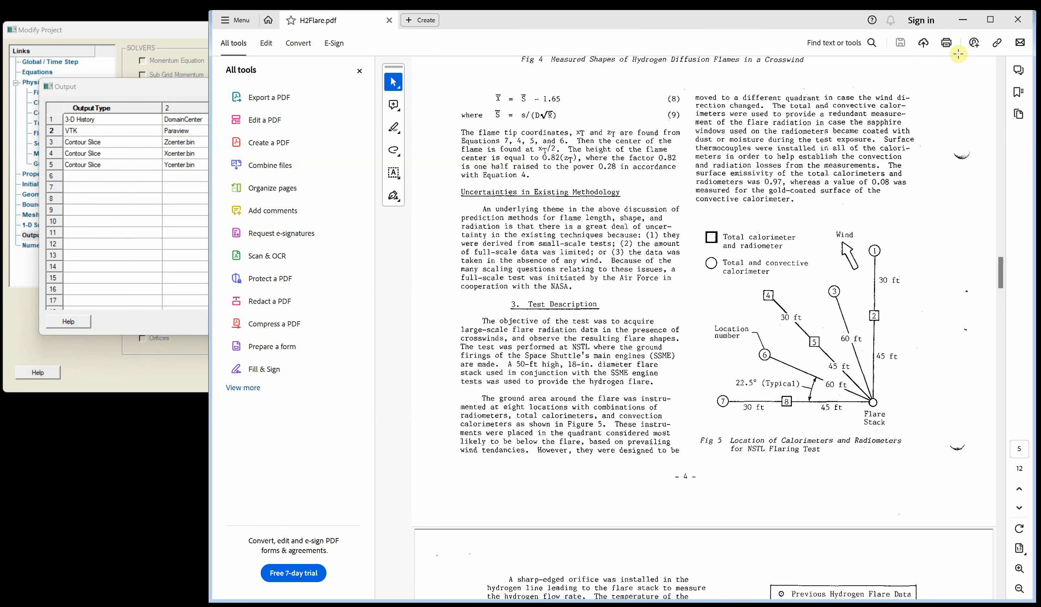
{"action": "left_click", "coordinate": [963, 20]}
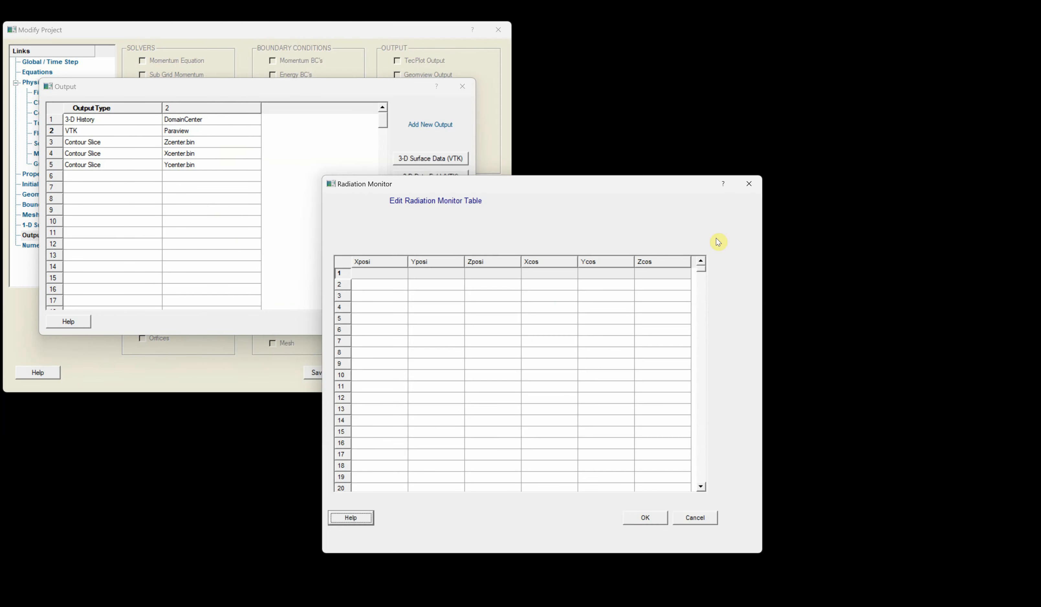
- Add radiation monitors at (15,15,2), (23,6.2,2), (6.2,23,2) and (21,21,2), each with direction cosines 0,0,1
{"action": "left_click", "coordinate": [367, 276]}
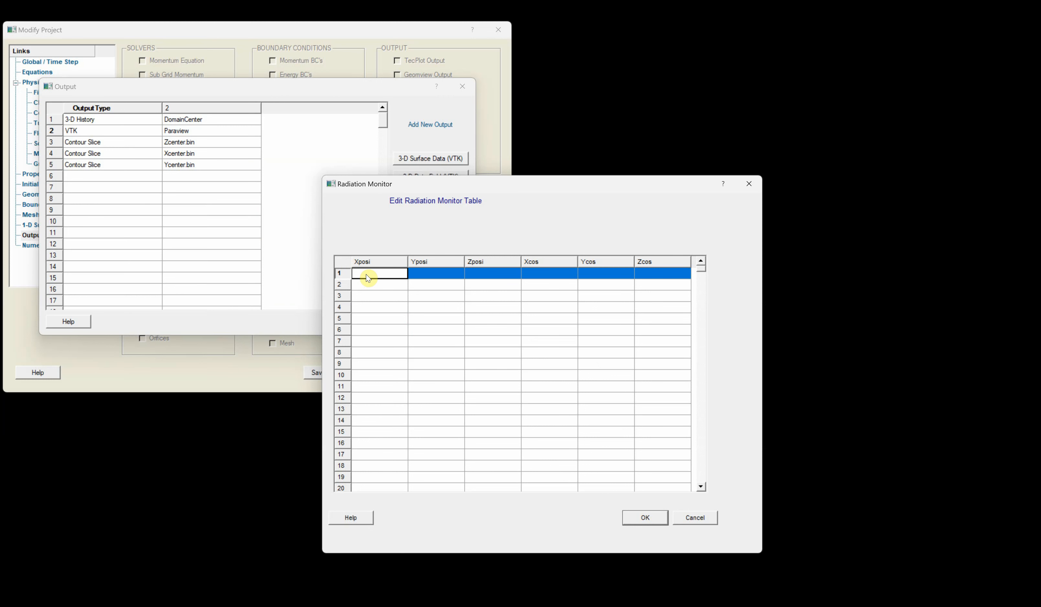
{"action": "type", "text": "15"}
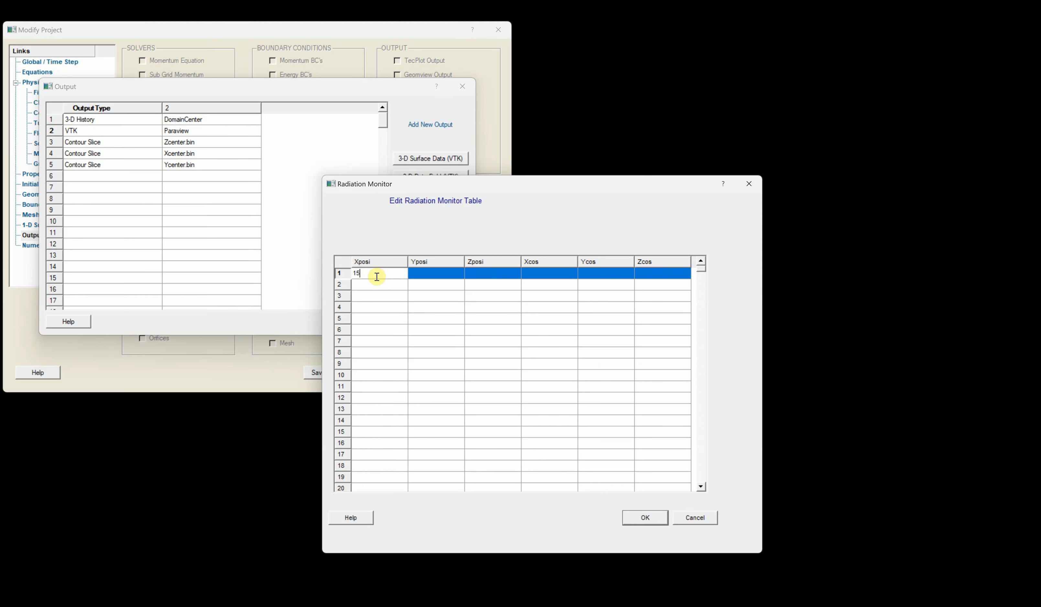
{"action": "left_click", "coordinate": [430, 274]}
{"action": "type", "text": "15"}
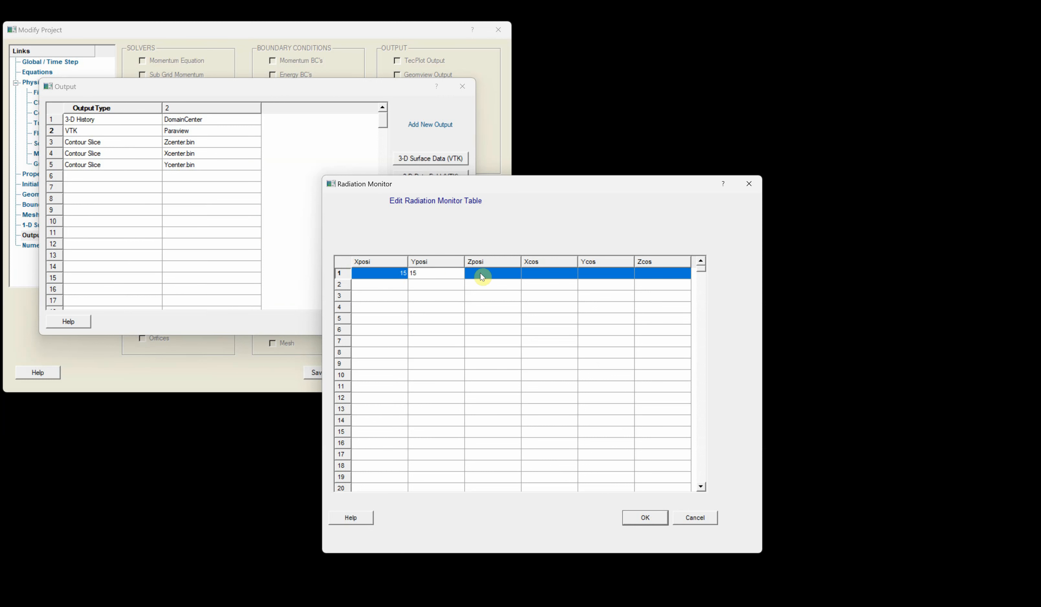
{"action": "left_click", "coordinate": [490, 275]}
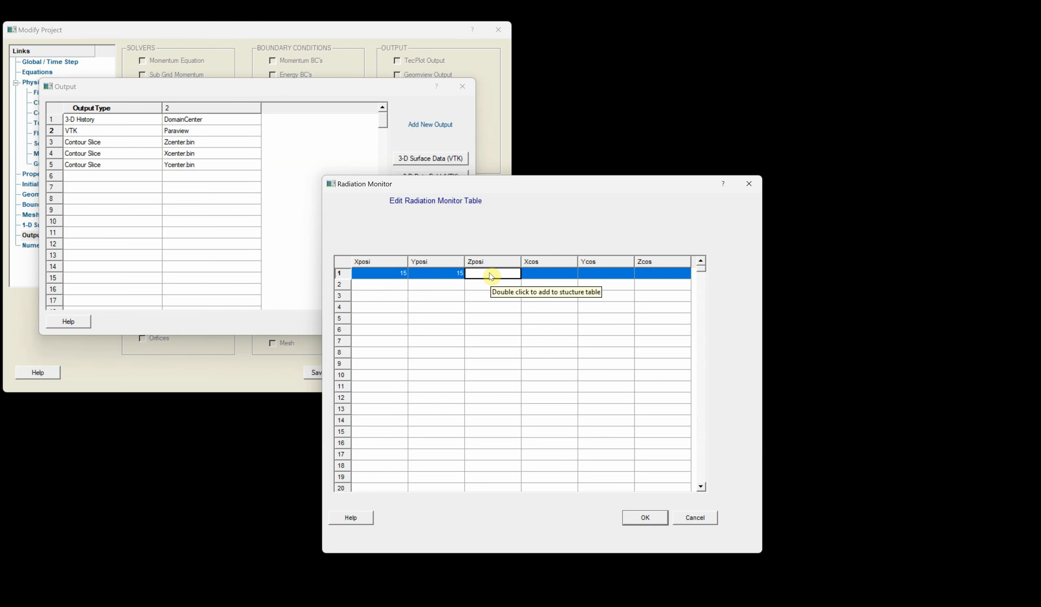
{"action": "type", "text": ".2"}
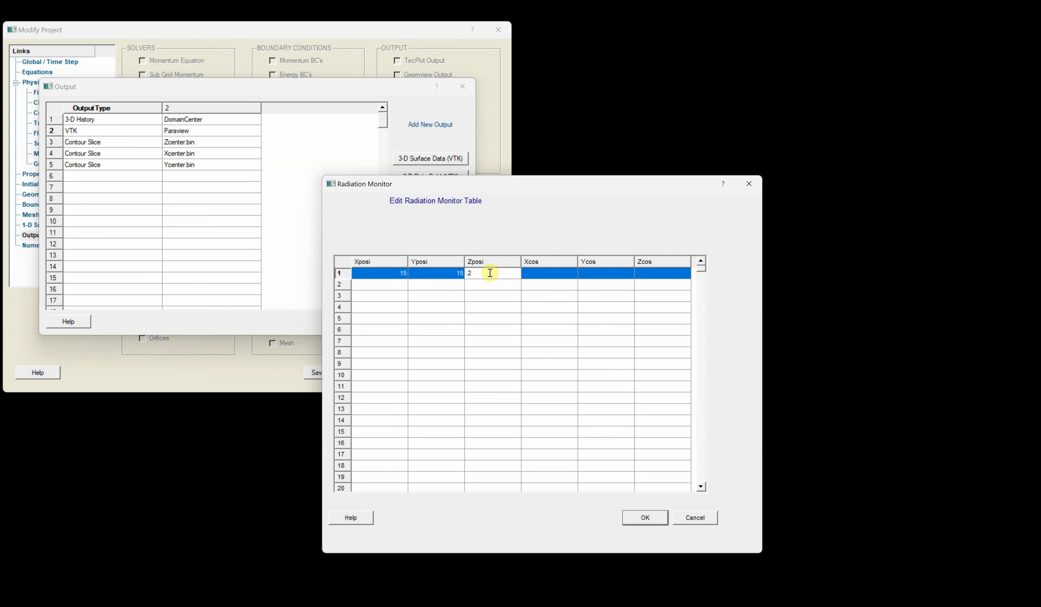
{"action": "left_click", "coordinate": [541, 278]}
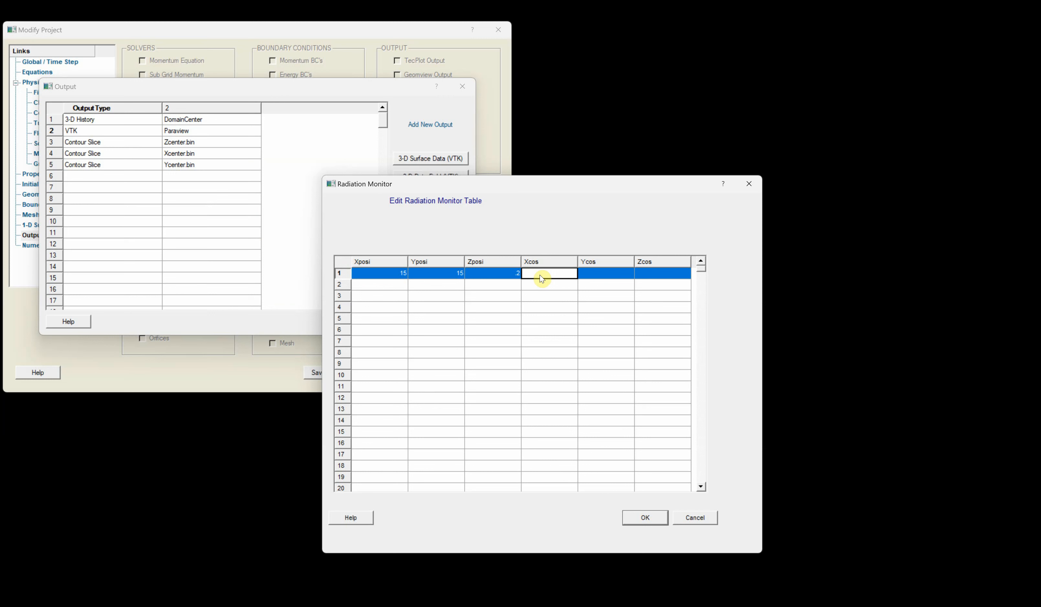
{"action": "type", "text": "0"}
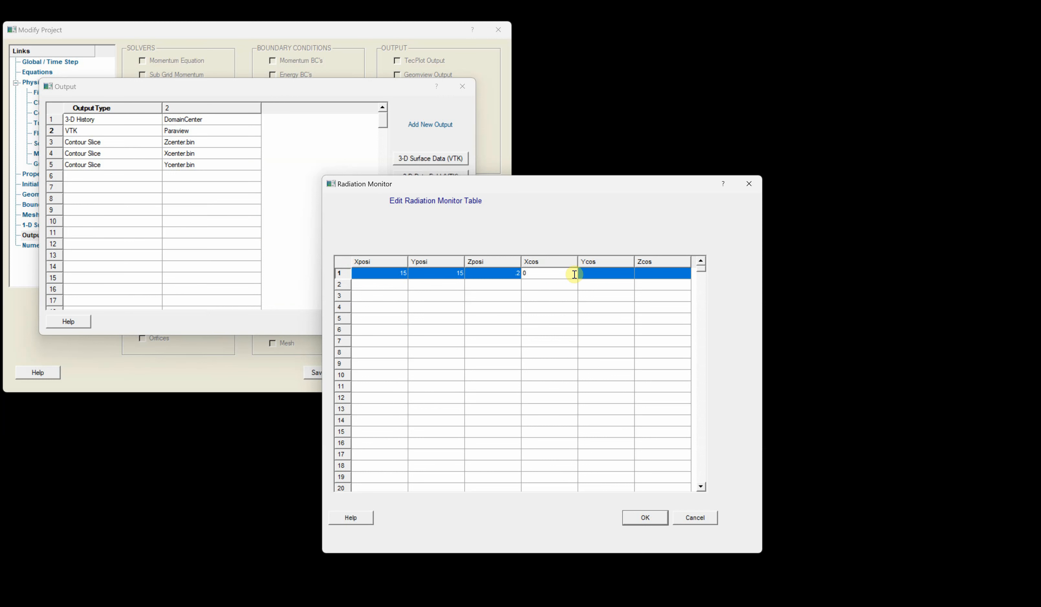
{"action": "left_click", "coordinate": [600, 277]}
{"action": "type", "text": "0"}
{"action": "left_click", "coordinate": [653, 274]}
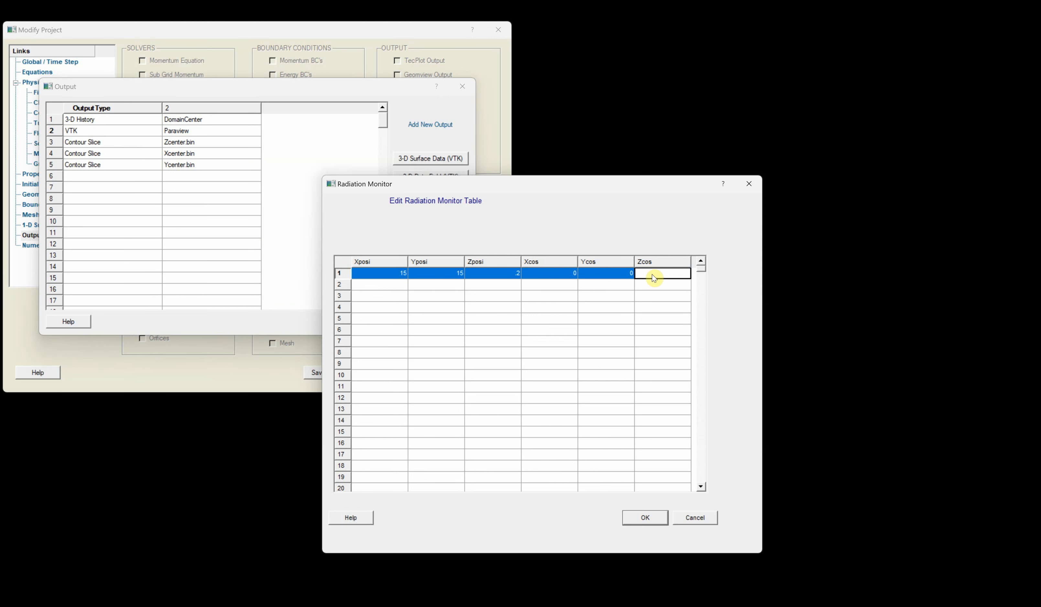
{"action": "type", "text": "1"}
{"action": "left_click", "coordinate": [580, 310]}
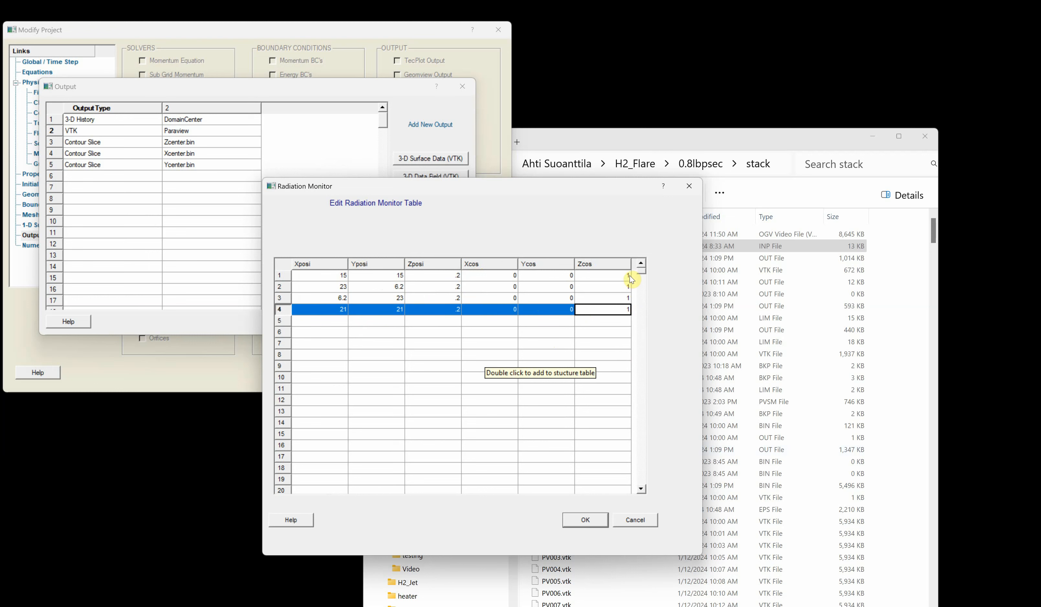
{"action": "left_click", "coordinate": [597, 515]}
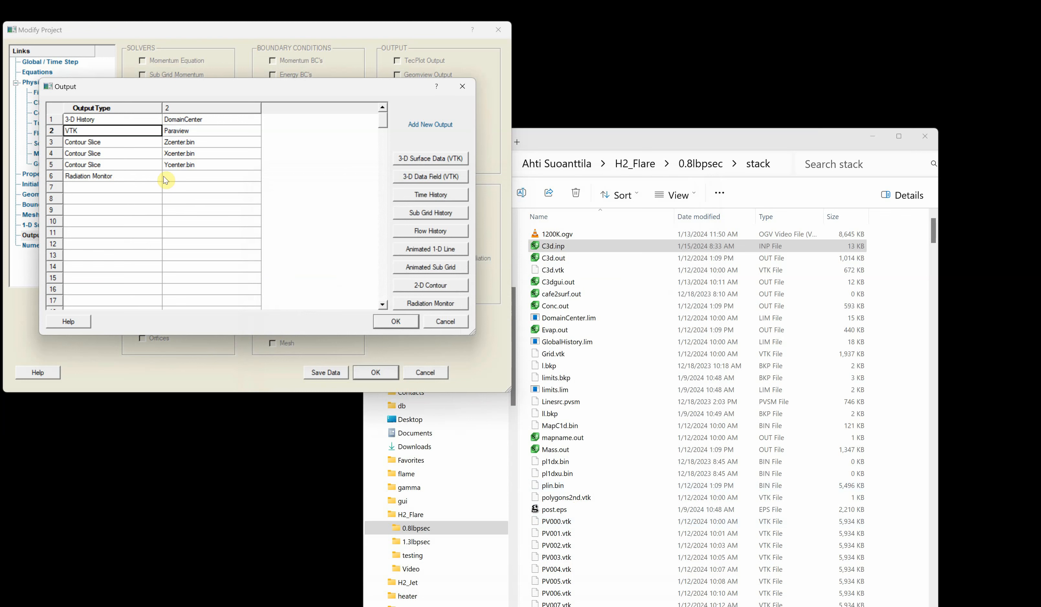
- Close the project settings and run C3D once to check the input setup
{"action": "left_click", "coordinate": [397, 322]}
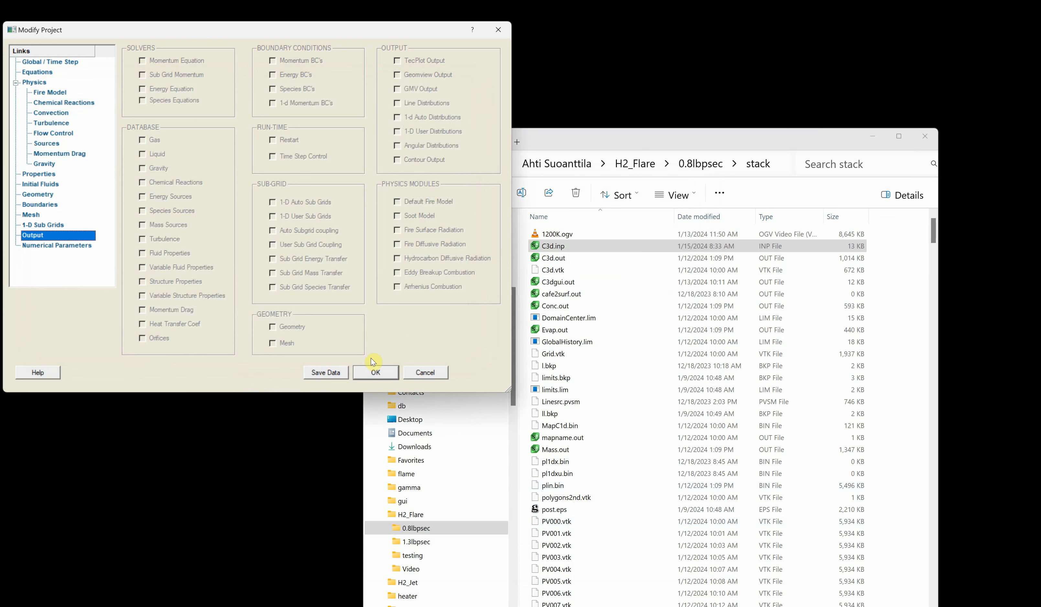
{"action": "left_click", "coordinate": [374, 371]}
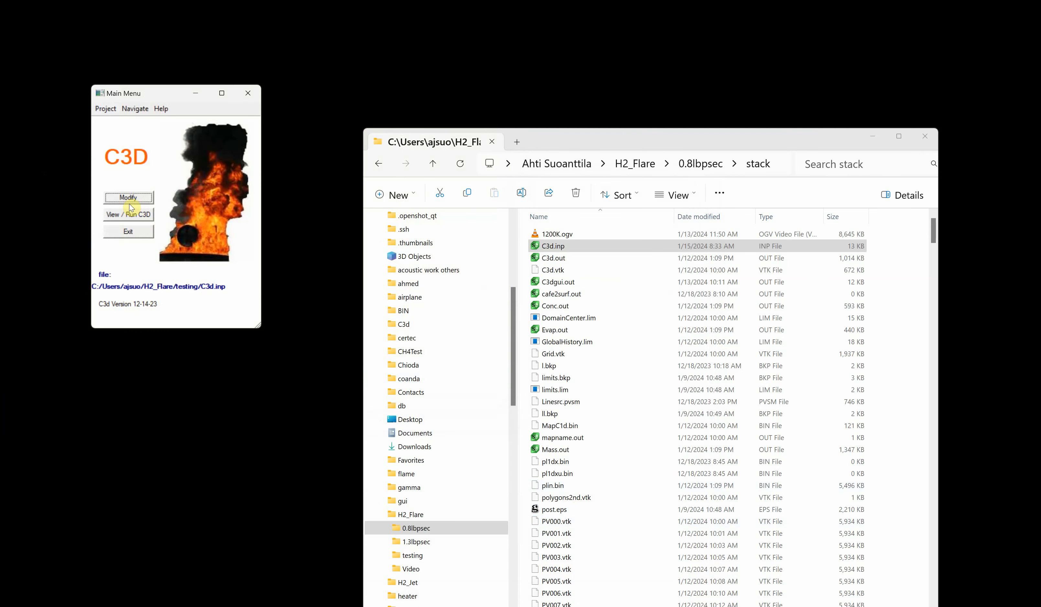
{"action": "left_click", "coordinate": [130, 215]}
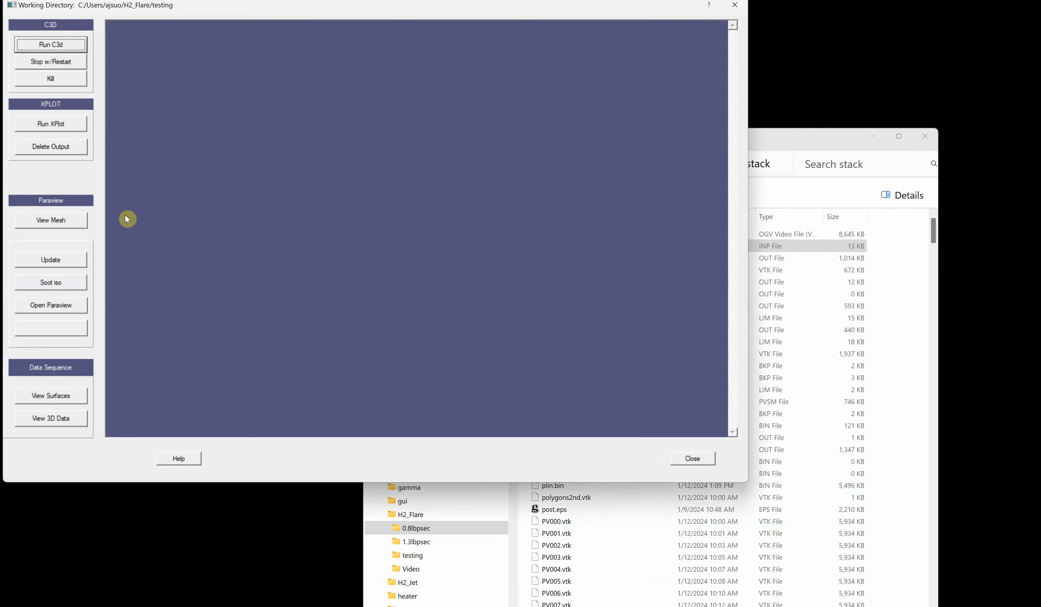
{"action": "left_click", "coordinate": [55, 45]}
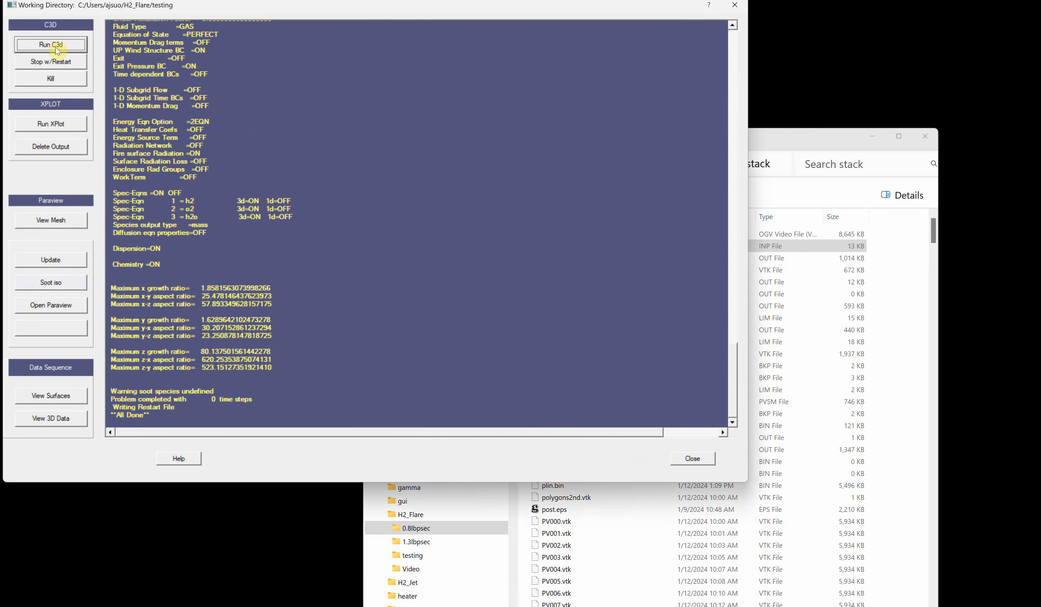
{"action": "left_click", "coordinate": [373, 257]}
{"action": "left_click", "coordinate": [693, 458]}
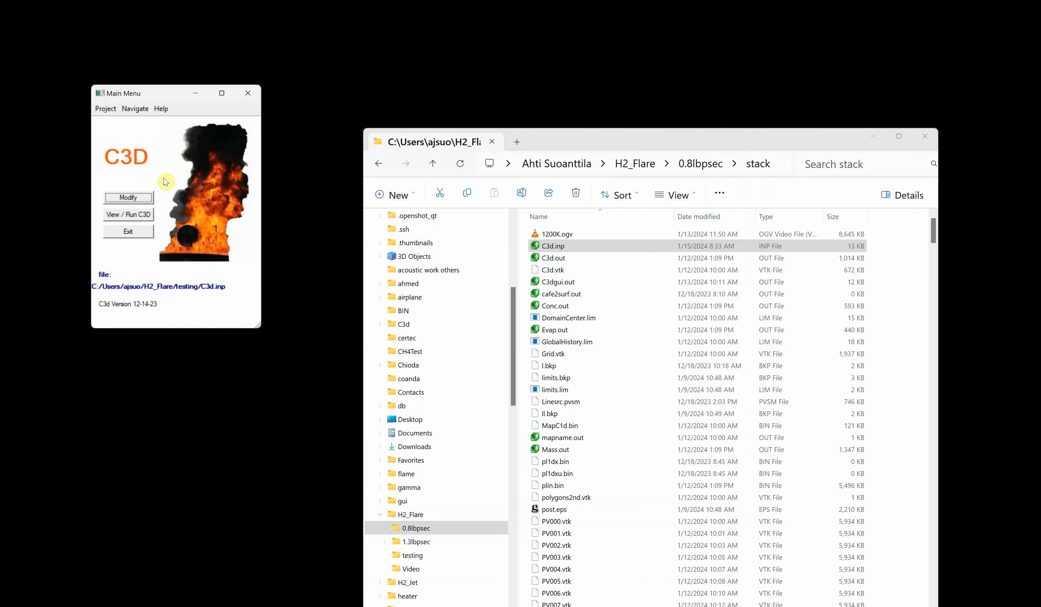
- Set the global stop time to 5, the print step to 5 and the max steps to 100000
{"action": "left_click", "coordinate": [126, 197]}
{"action": "left_click", "coordinate": [54, 63]}
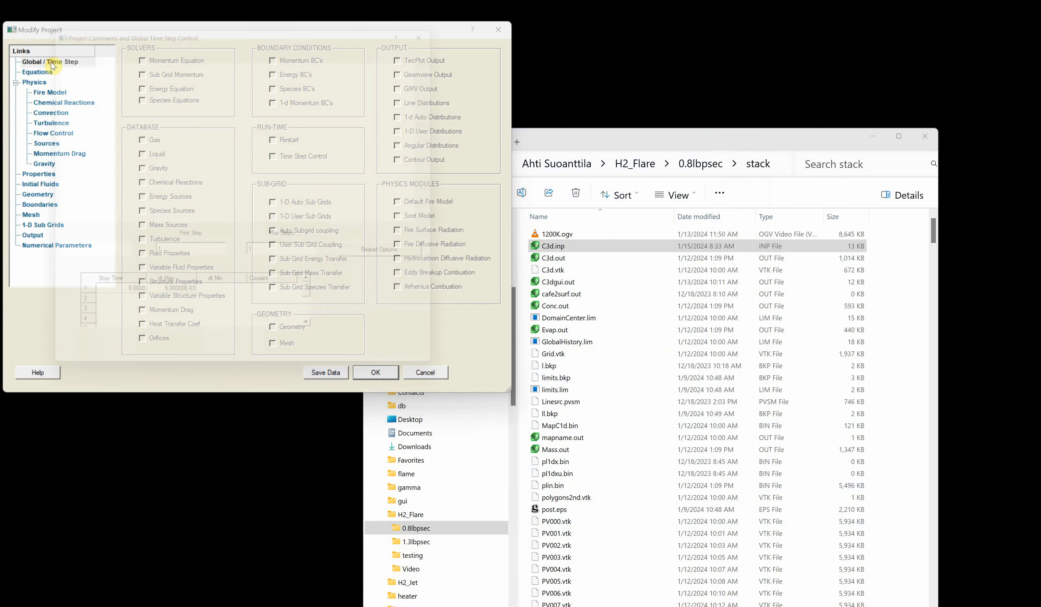
{"action": "left_click", "coordinate": [138, 311]}
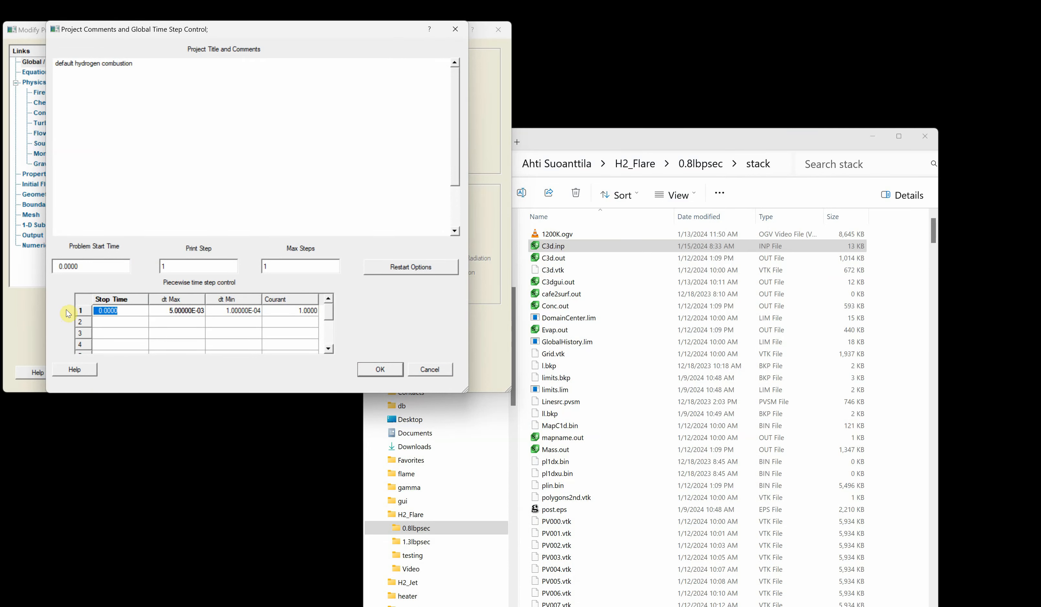
{"action": "type", "text": "5"}
{"action": "left_click", "coordinate": [200, 265]}
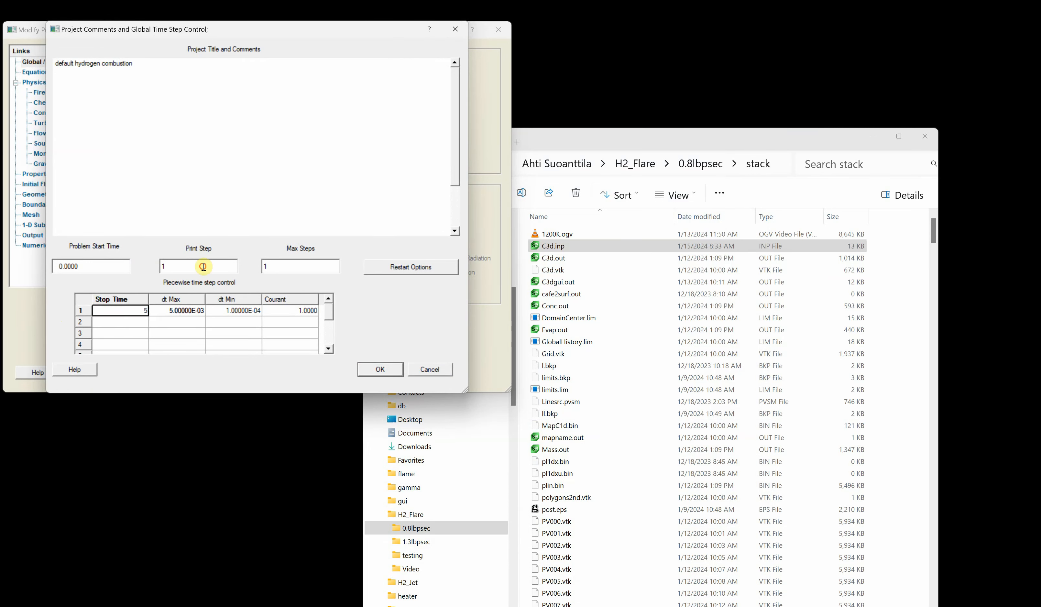
{"action": "left_click", "coordinate": [200, 265]}
{"action": "left_click_drag", "start_coordinate": [200, 265], "coordinate": [133, 267]}
{"action": "type", "text": "5"}
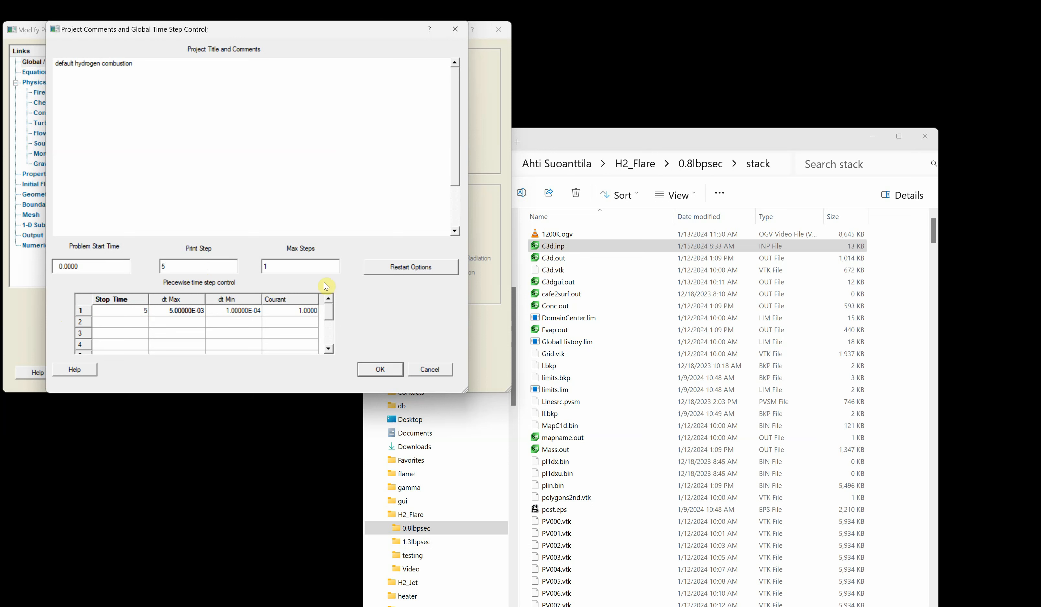
{"action": "left_click", "coordinate": [306, 265]}
{"action": "type", "text": "00000"}
- Set the first piecewise time step row's dt Max to .3e-3 and dt Min to .5e-4, then confirm the dialog
{"action": "left_click", "coordinate": [189, 315]}
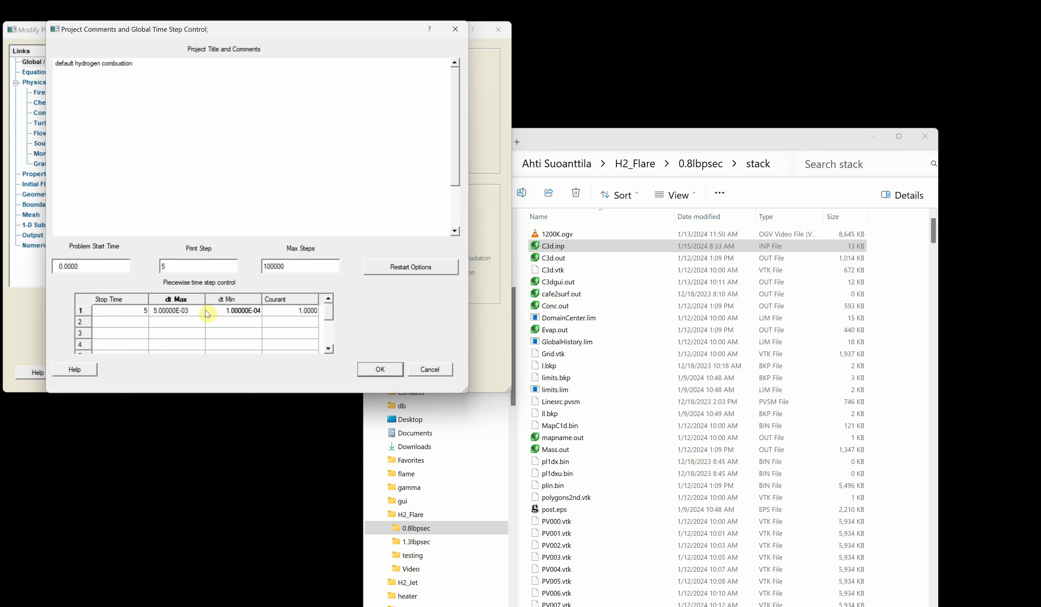
{"action": "left_click_drag", "start_coordinate": [203, 310], "coordinate": [142, 311]}
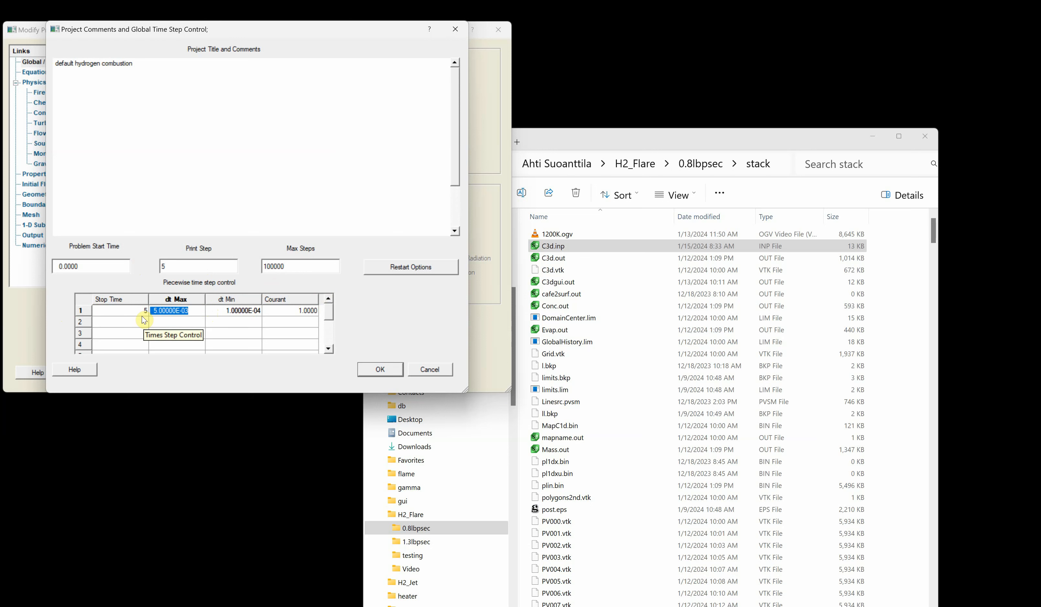
{"action": "type", "text": ".3"}
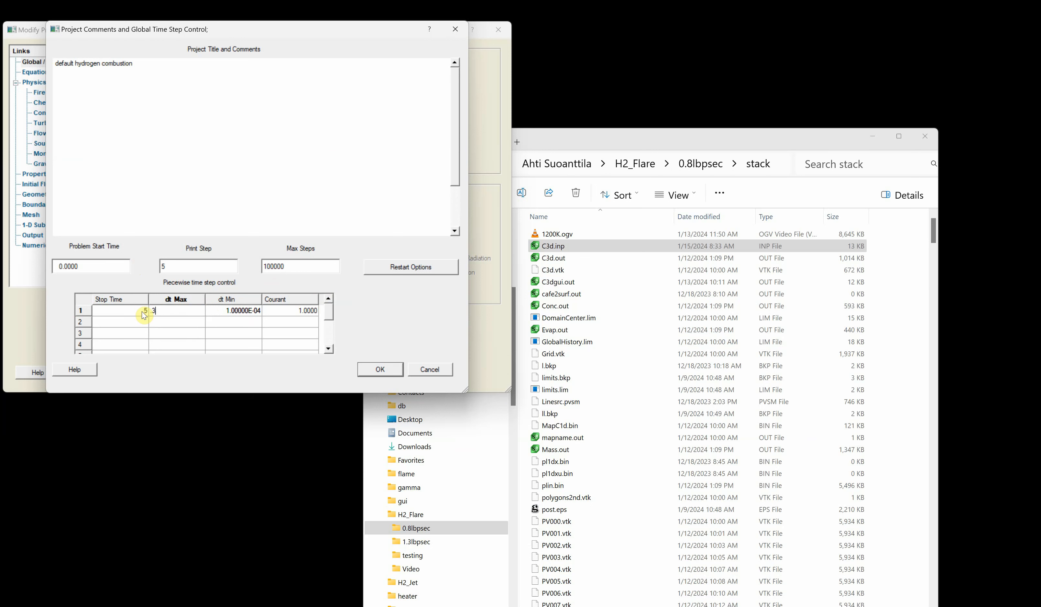
{"action": "type", "text": "e-3"}
{"action": "double_click", "coordinate": [252, 312]}
{"action": "left_click_drag", "start_coordinate": [251, 313], "coordinate": [198, 310]}
{"action": "type", "text": ".5e"}
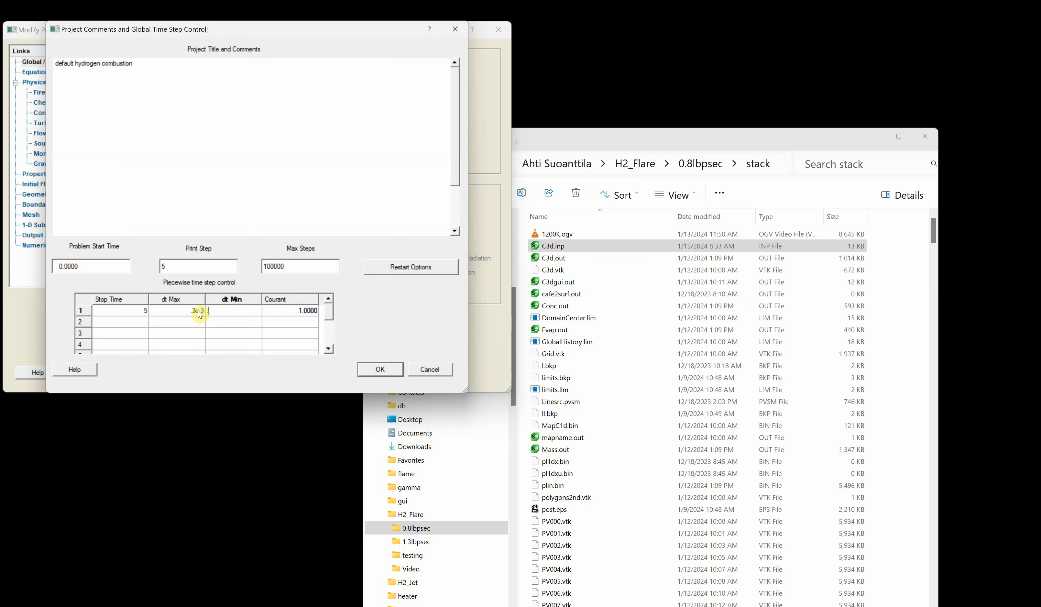
{"action": "type", "text": "-4"}
{"action": "left_click", "coordinate": [240, 335]}
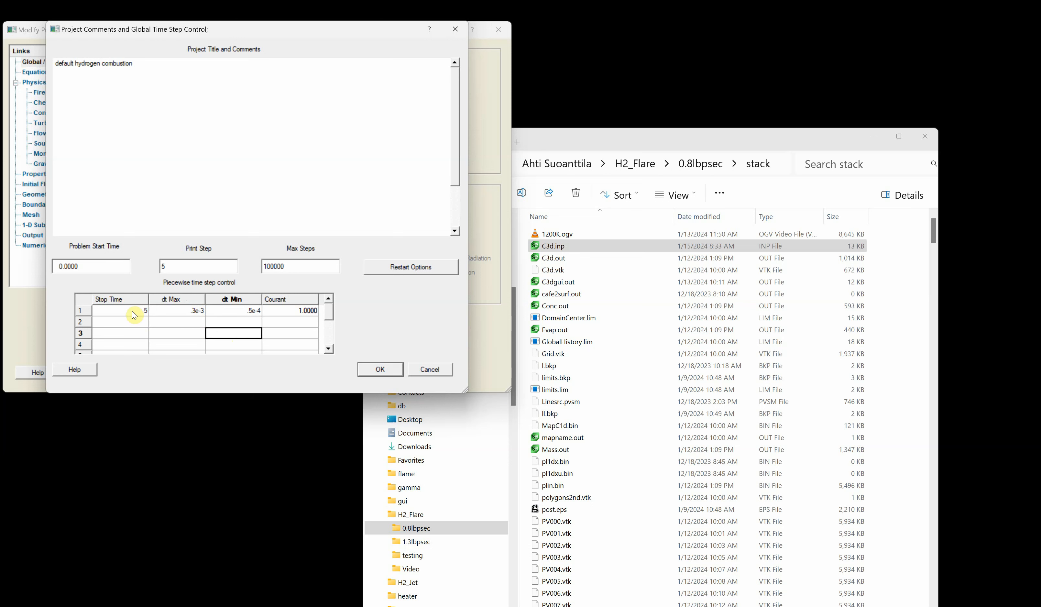
{"action": "left_click", "coordinate": [381, 370]}
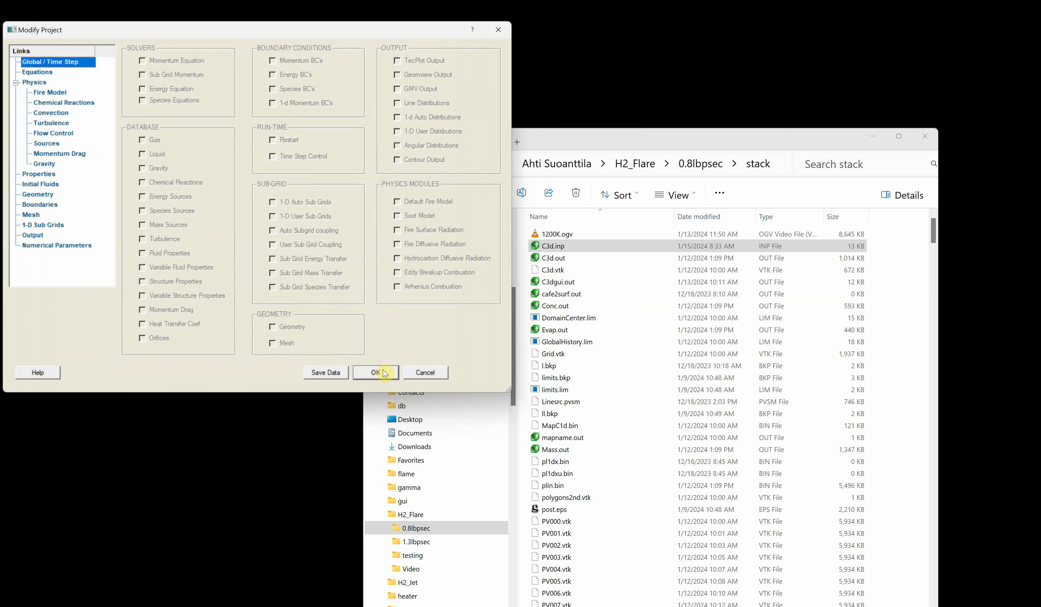
- Save the project settings and start a C3D run from the View / Run C3D window
{"action": "left_click", "coordinate": [375, 371]}
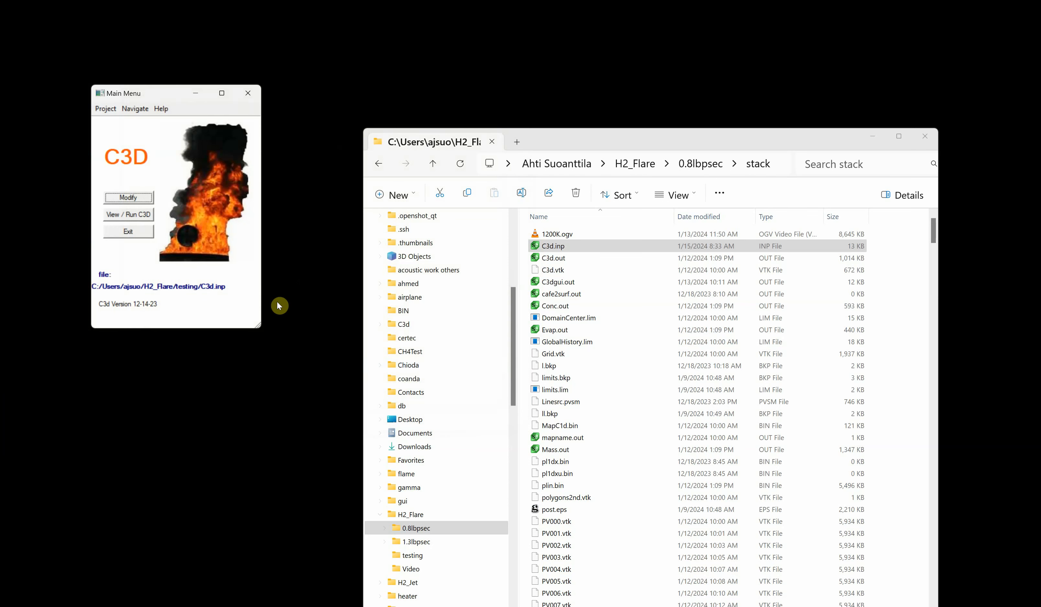
{"action": "left_click", "coordinate": [872, 136]}
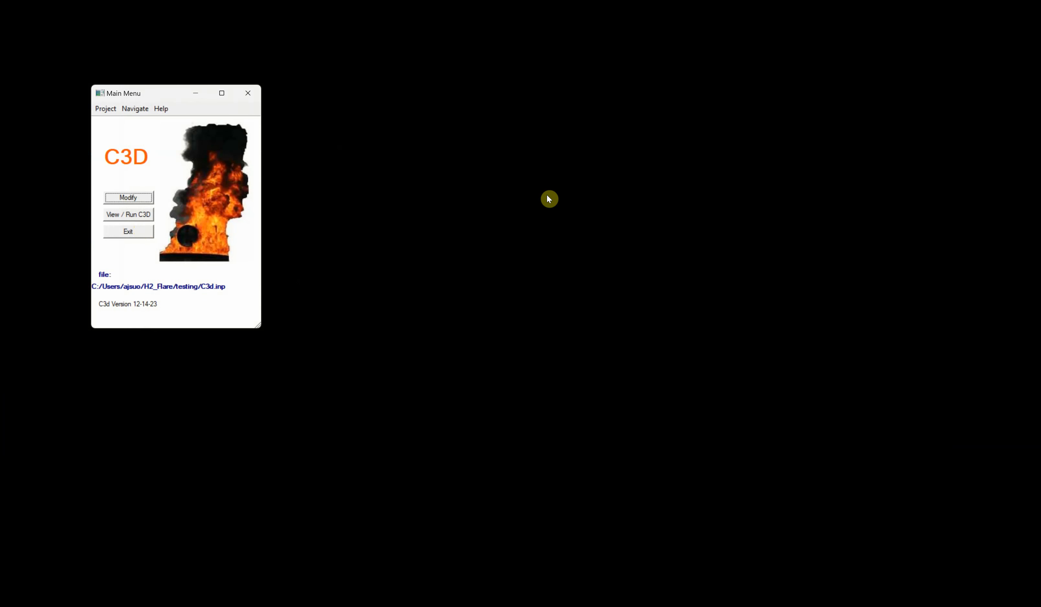
{"action": "left_click", "coordinate": [129, 213]}
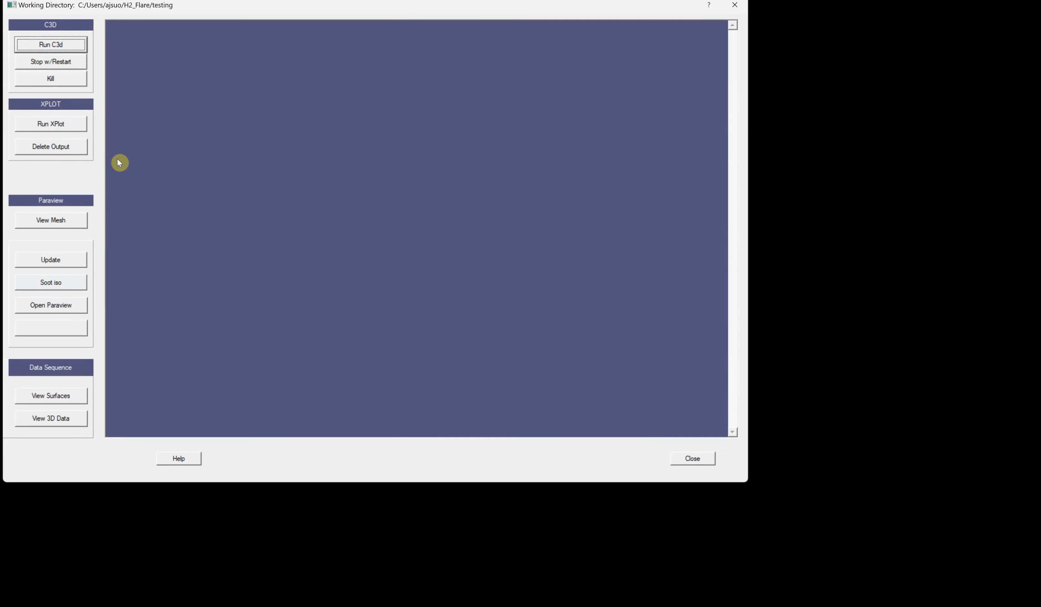
{"action": "left_click", "coordinate": [46, 45]}
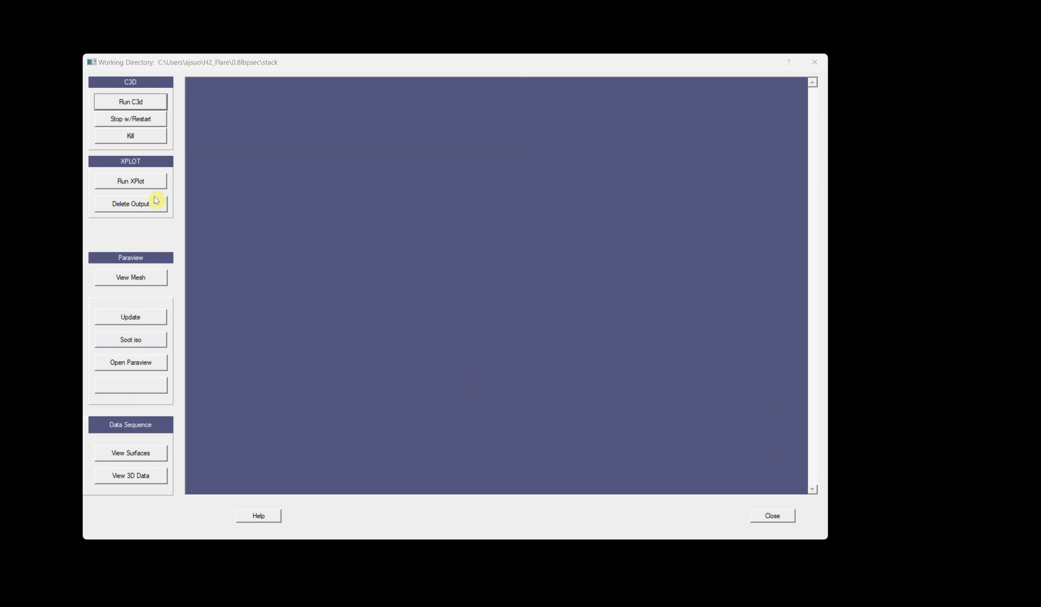
- Open XPlot and plot the Radiation Monitor curves from RadMonitor.lim
{"action": "left_click", "coordinate": [131, 182]}
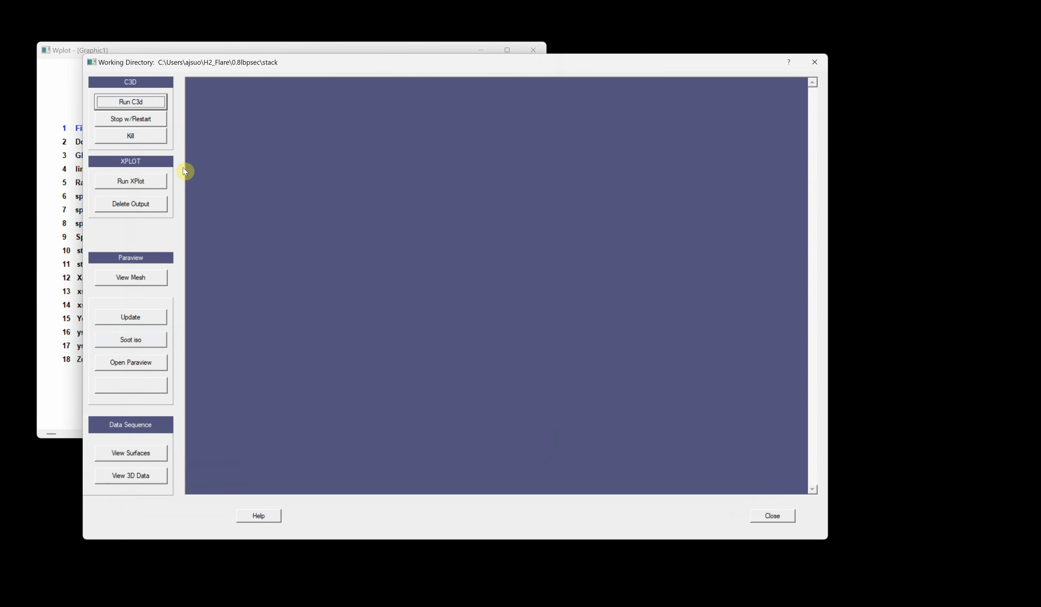
{"action": "left_click", "coordinate": [71, 55]}
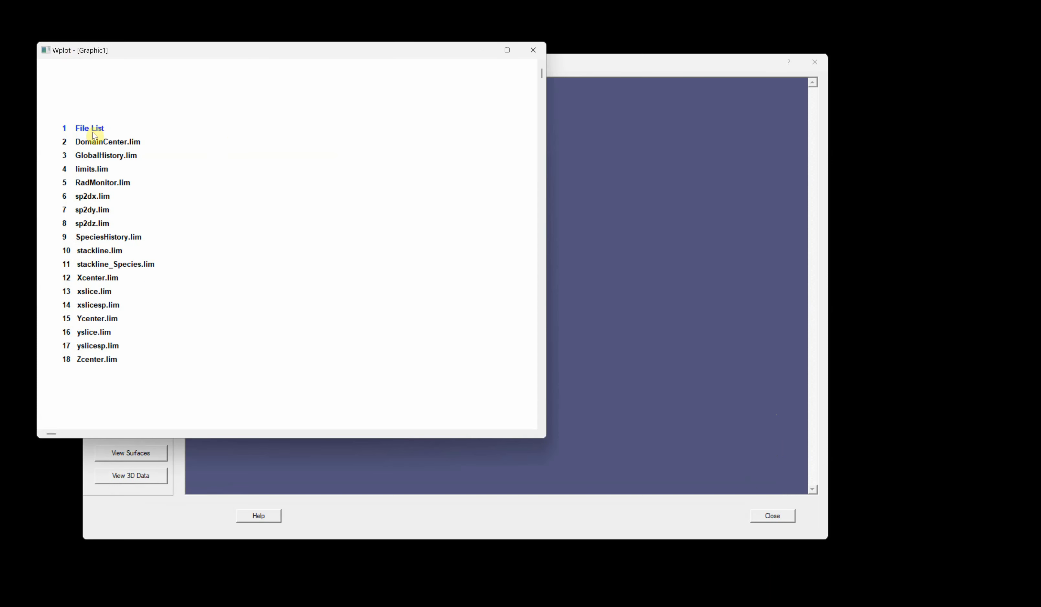
{"action": "left_click", "coordinate": [99, 184]}
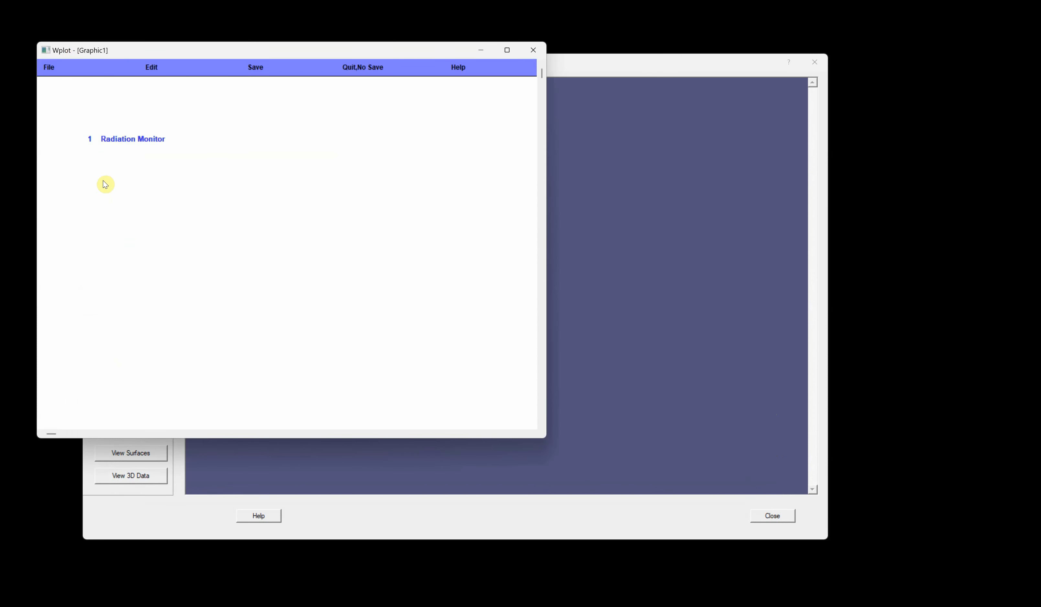
{"action": "left_click", "coordinate": [125, 140]}
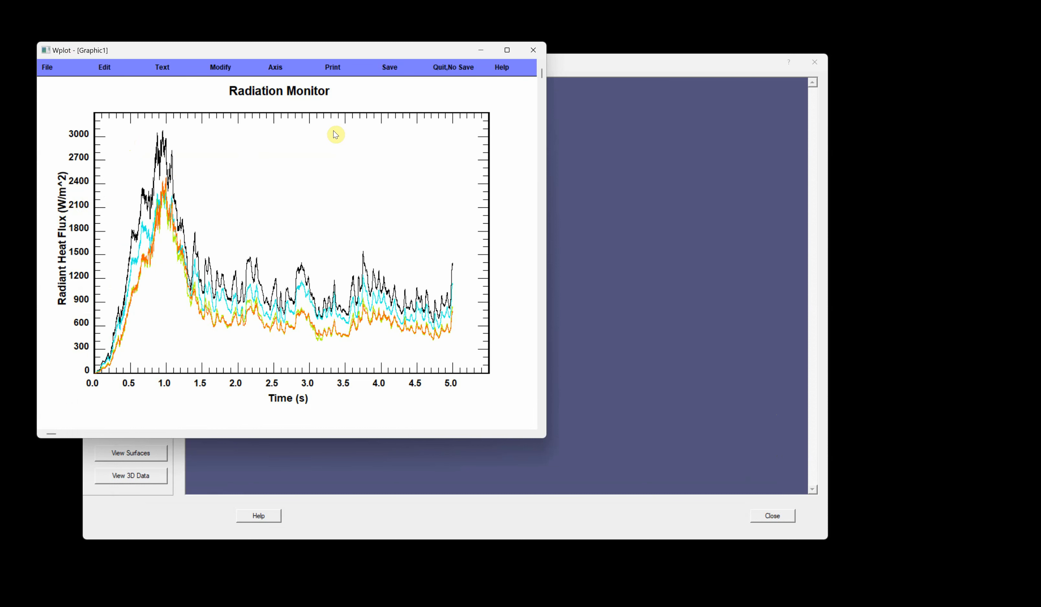
- Return to the XPlot file list and reopen the Radiation Monitor plot from RadMonitor.lim
{"action": "right_click", "coordinate": [365, 226]}
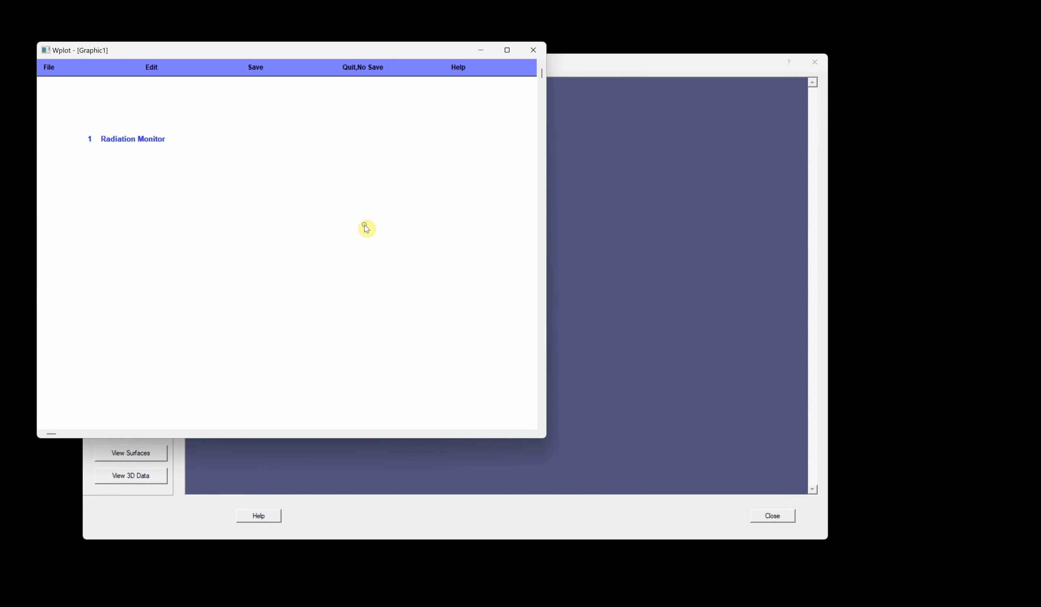
{"action": "right_click", "coordinate": [330, 221]}
{"action": "right_click", "coordinate": [191, 205]}
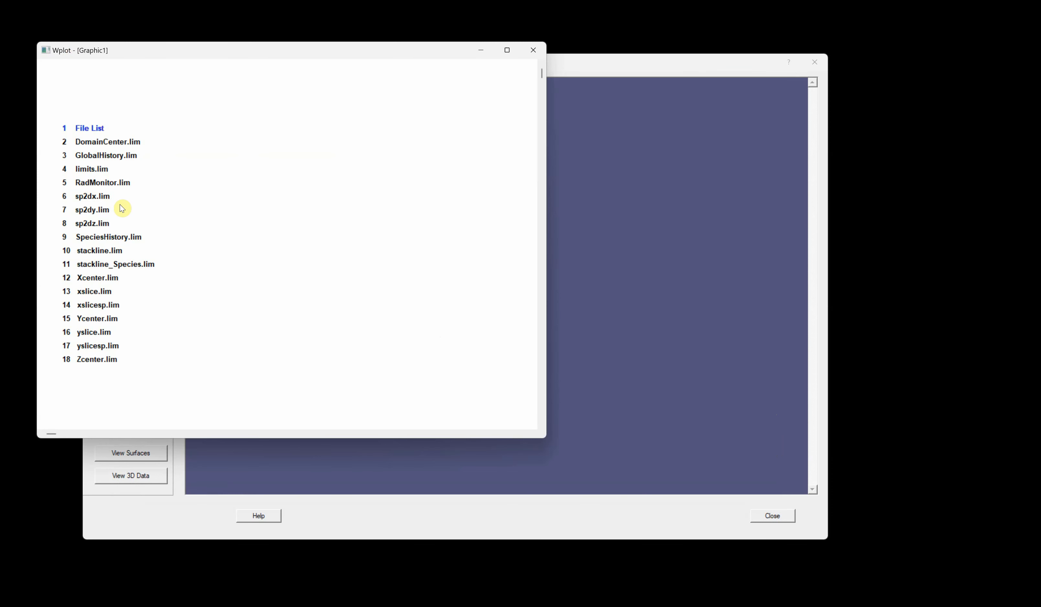
{"action": "left_click", "coordinate": [86, 179]}
{"action": "left_click", "coordinate": [117, 140]}
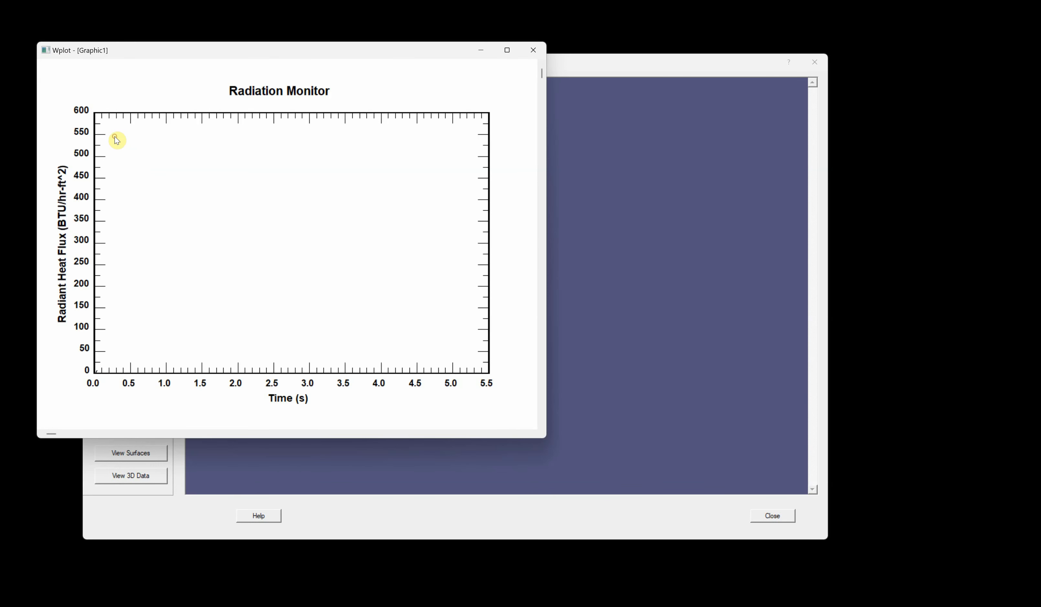
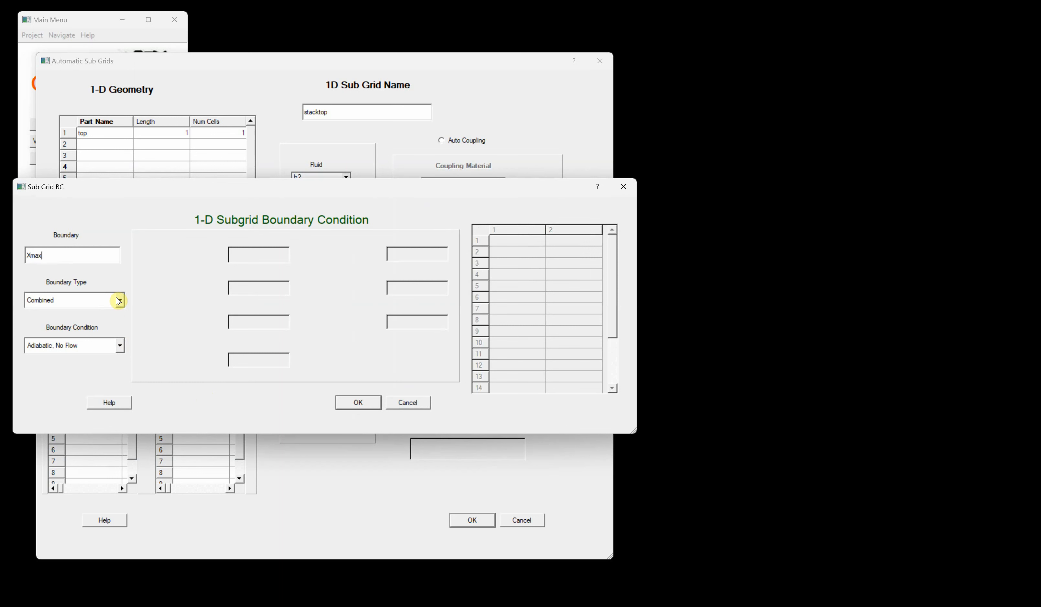
- Set the Xmax sub grid boundary to Momentum type with a 3-D Pressure condition and confirm it
{"action": "left_click", "coordinate": [109, 347]}
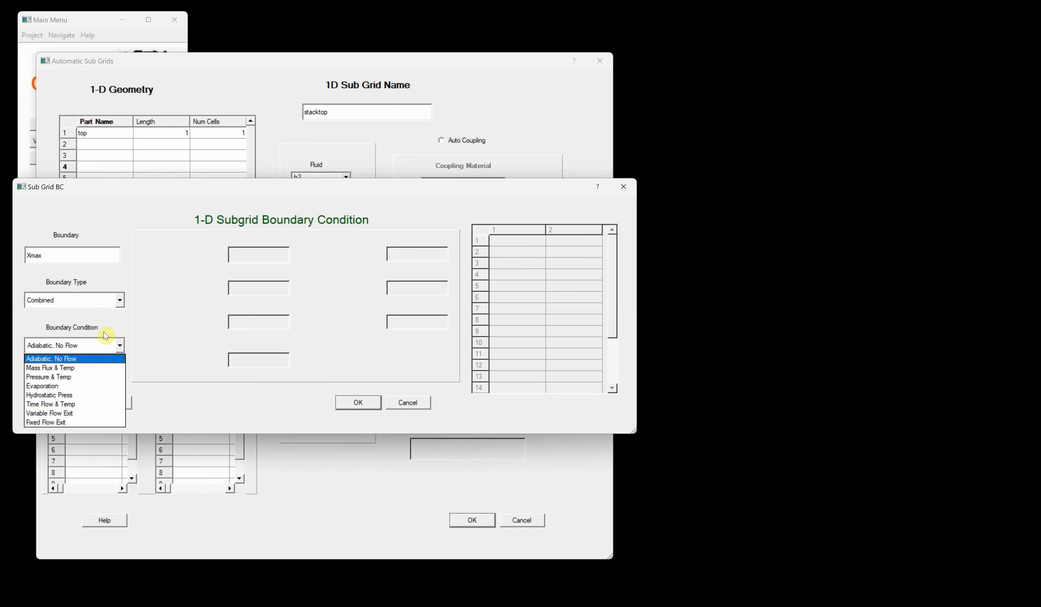
{"action": "left_click", "coordinate": [91, 299]}
{"action": "left_click", "coordinate": [89, 300]}
{"action": "left_click", "coordinate": [70, 323]}
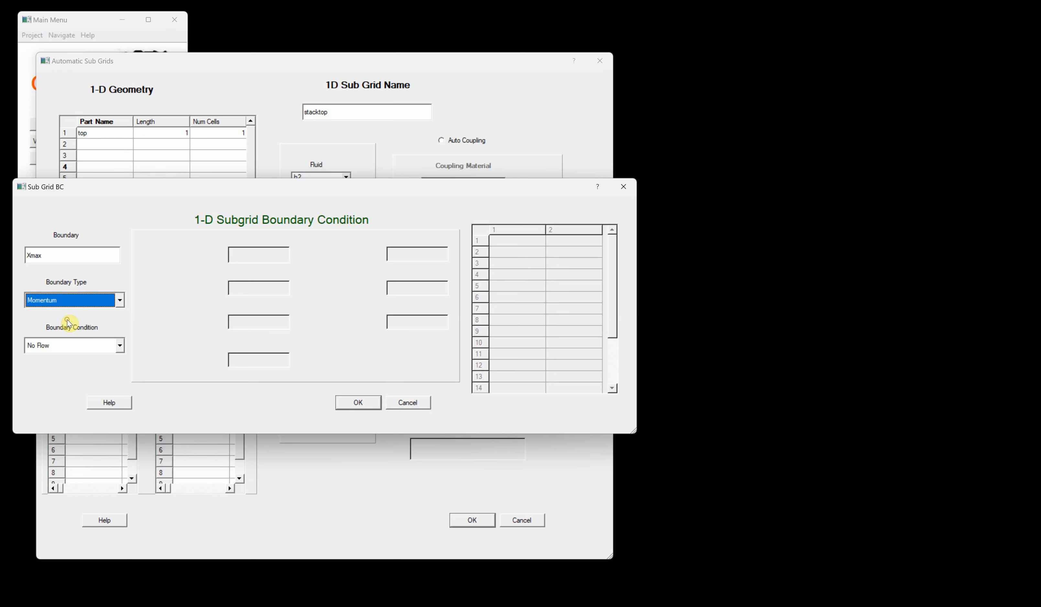
{"action": "left_click", "coordinate": [83, 350]}
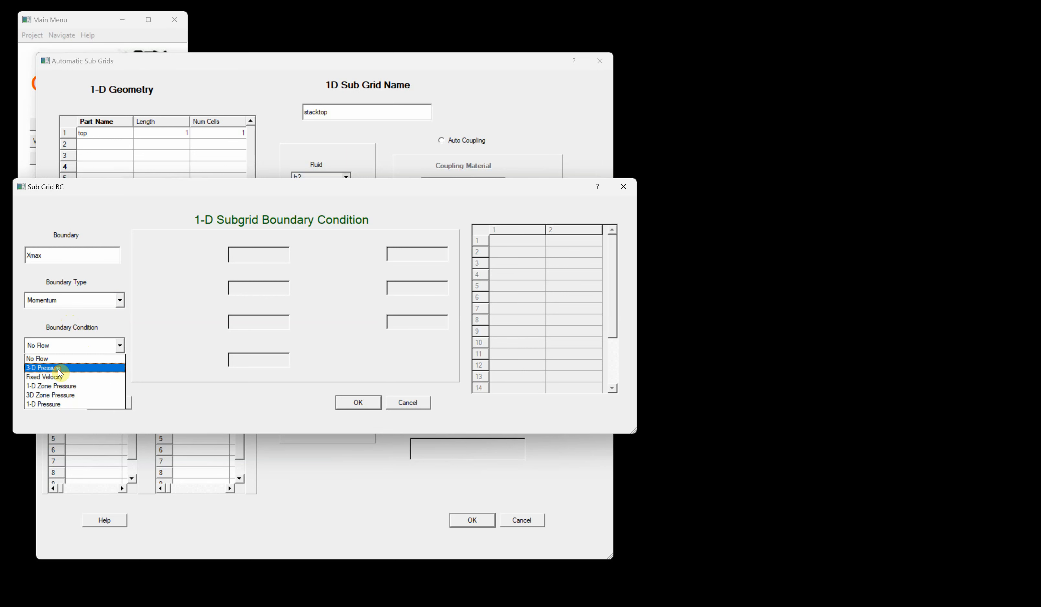
{"action": "left_click", "coordinate": [69, 367]}
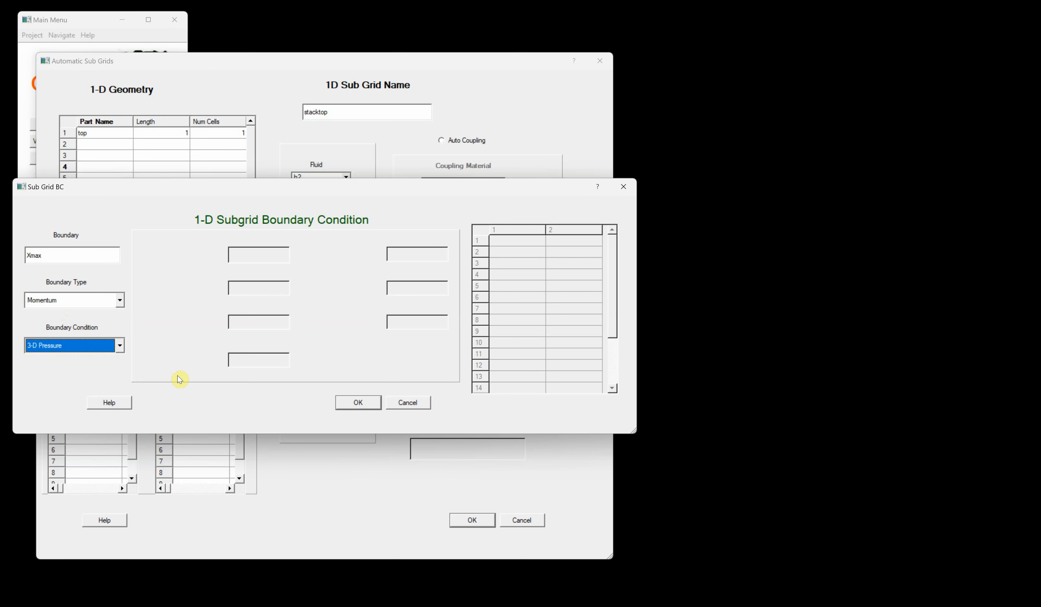
{"action": "left_click", "coordinate": [358, 403]}
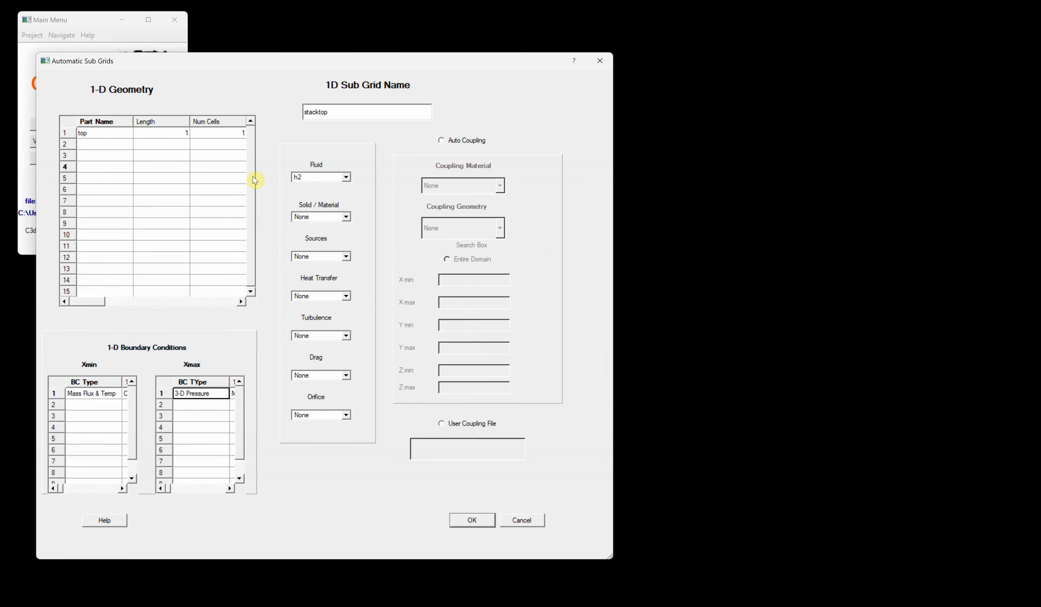
- Enable Auto Coupling for the stacktop sub grid and choose a coupling material
{"action": "left_click", "coordinate": [442, 141]}
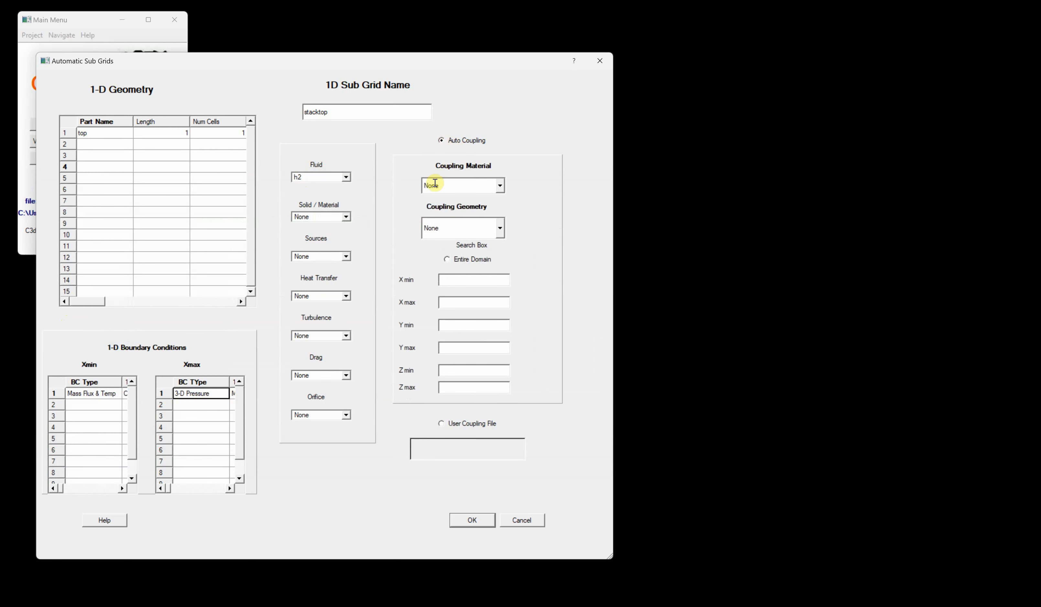
{"action": "left_click", "coordinate": [500, 186]}
{"action": "left_click", "coordinate": [458, 216]}
- Set the coupling search box to X 0–0, Y 0–0, Z 14.99–15, then confirm the sub grid dialogs
{"action": "left_click", "coordinate": [446, 281]}
{"action": "type", "text": "0"}
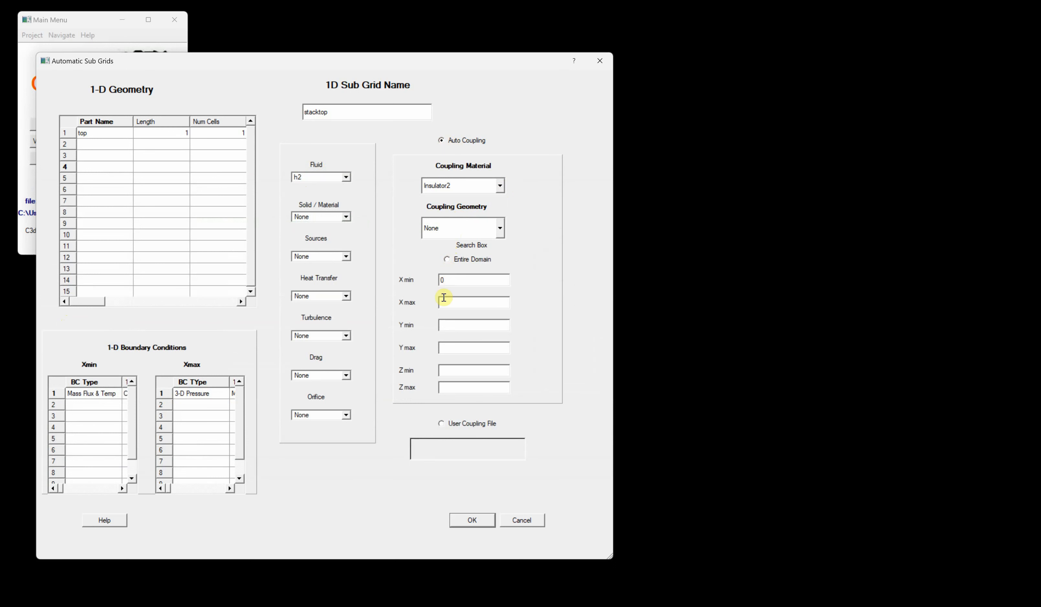
{"action": "left_click", "coordinate": [443, 301]}
{"action": "type", "text": "0"}
{"action": "left_click", "coordinate": [444, 325]}
{"action": "type", "text": "0"}
{"action": "left_click", "coordinate": [449, 353]}
{"action": "type", "text": "0"}
{"action": "left_click", "coordinate": [452, 371]}
{"action": "type", "text": "14.99"}
{"action": "left_click", "coordinate": [452, 389]}
{"action": "type", "text": "15"}
{"action": "left_click", "coordinate": [476, 520]}
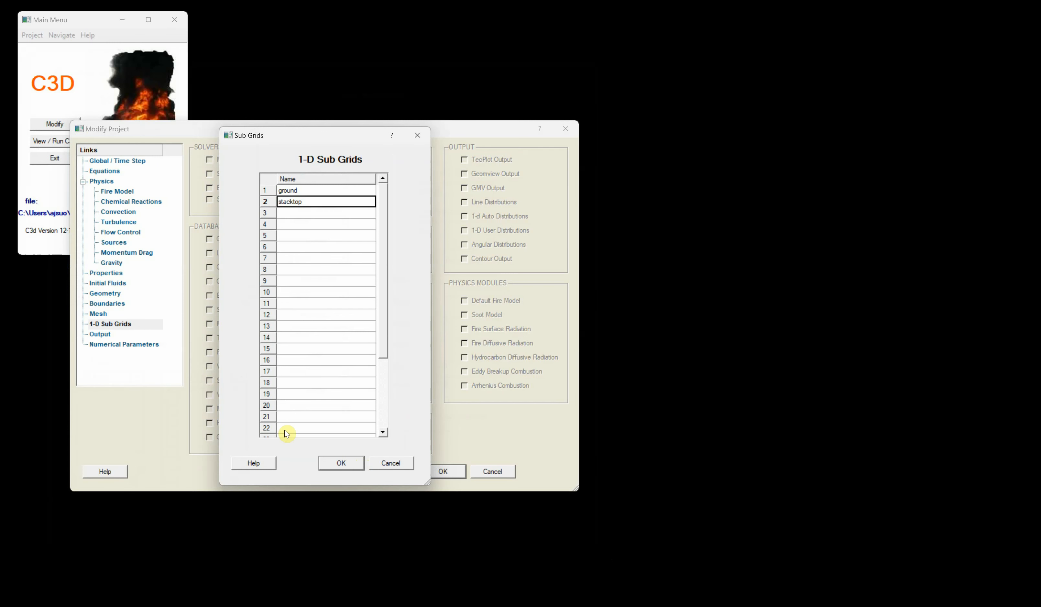
{"action": "left_click", "coordinate": [339, 463]}
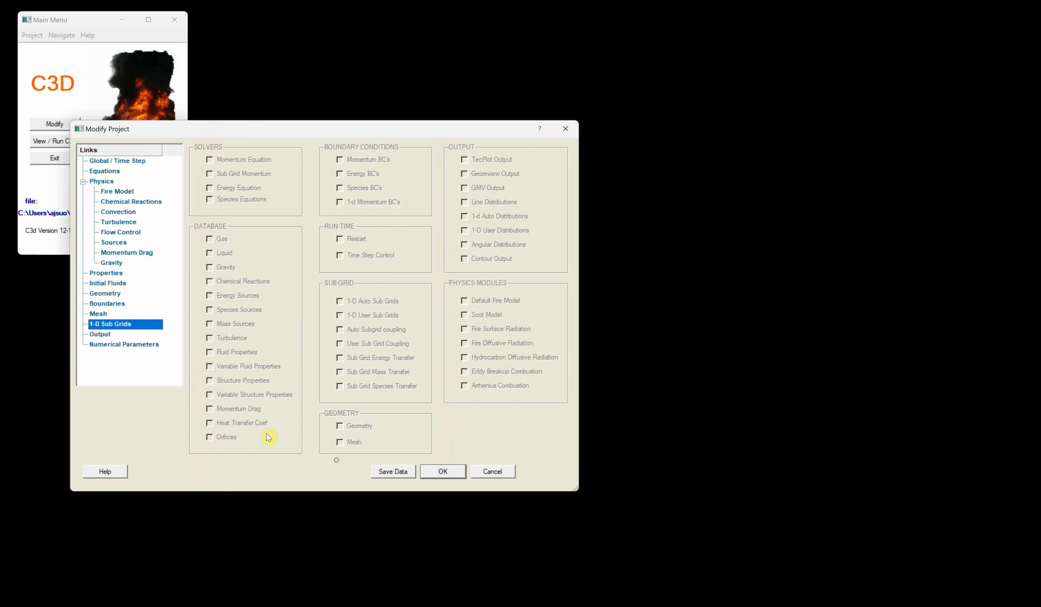
- Open the mesh and set the X-axis cell count to 1 for the solid stack and CYL RAD Max hollow cylinder rows
{"action": "left_click", "coordinate": [99, 316]}
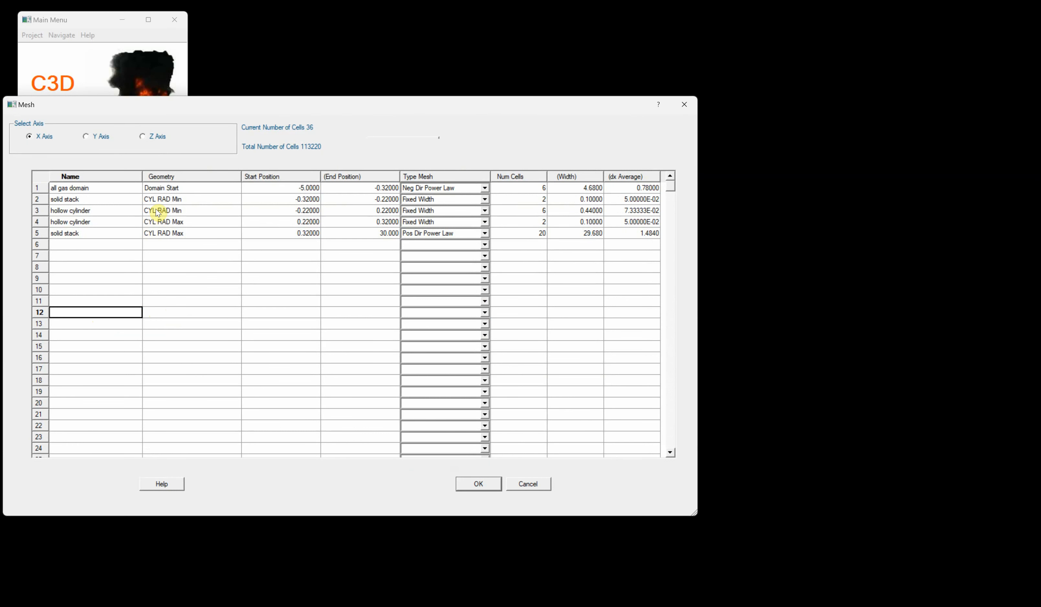
{"action": "double_click", "coordinate": [540, 202]}
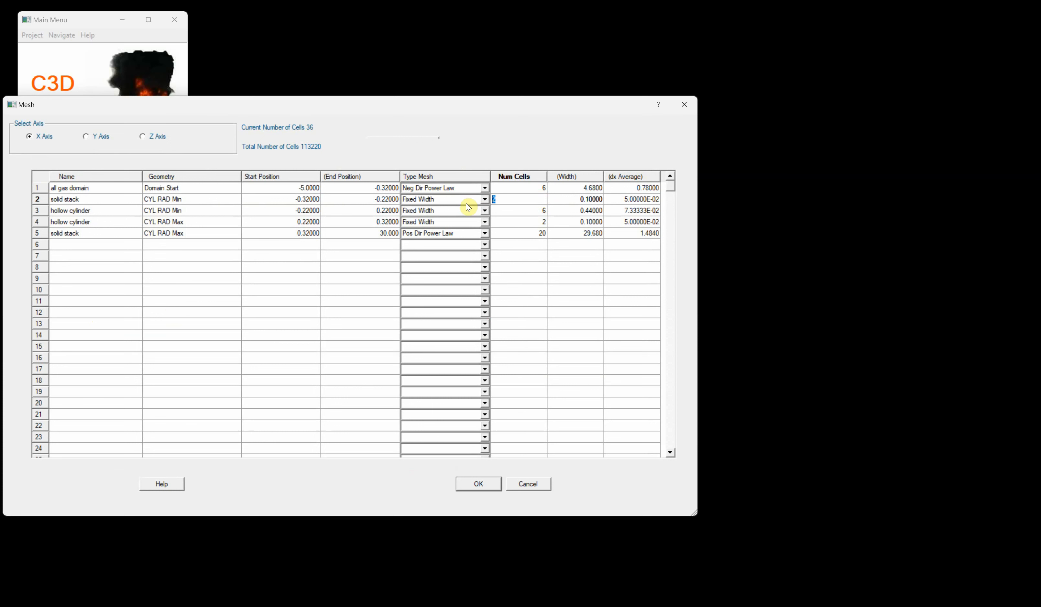
{"action": "type", "text": "1"}
{"action": "double_click", "coordinate": [521, 221]}
{"action": "type", "text": "1"}
{"action": "left_click", "coordinate": [535, 290]}
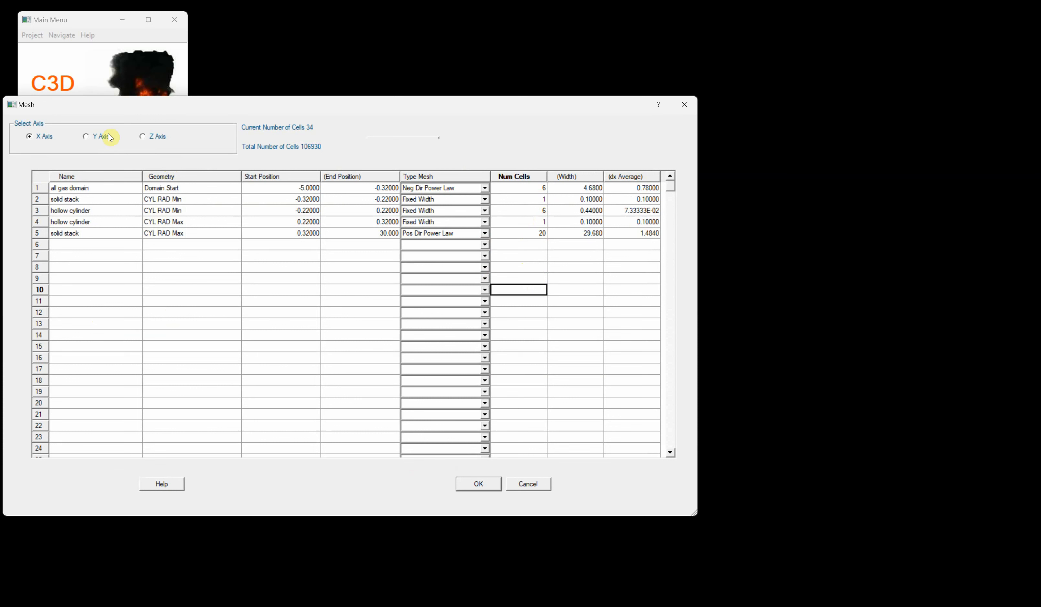
- Set the Y-axis cell count to 1 for the solid stack and CYL RAD Max hollow cylinder rows, then confirm the mesh and project
{"action": "left_click", "coordinate": [85, 137]}
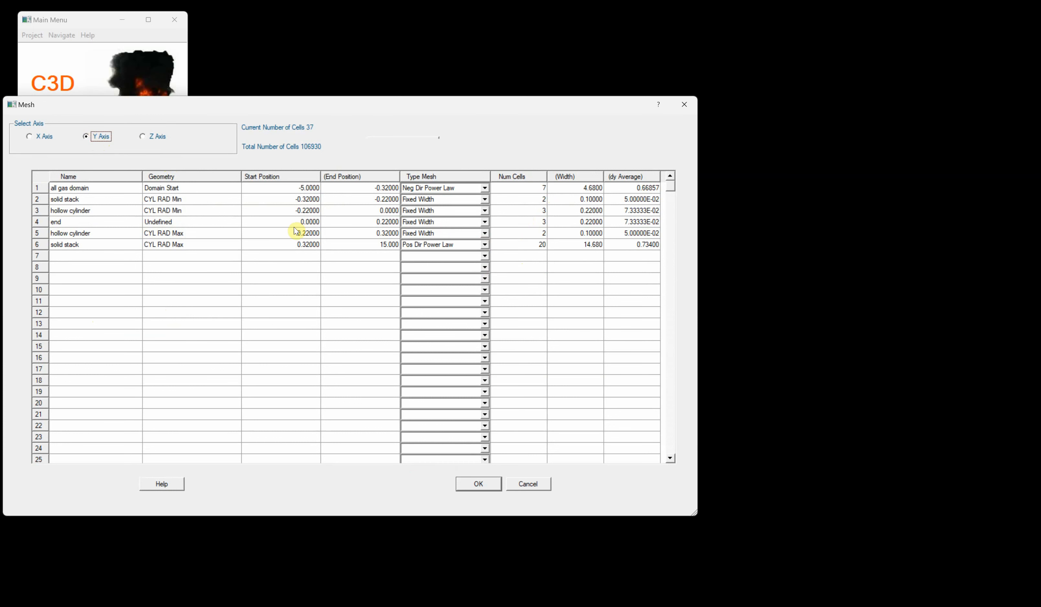
{"action": "left_click", "coordinate": [517, 202]}
{"action": "left_click", "coordinate": [516, 202]}
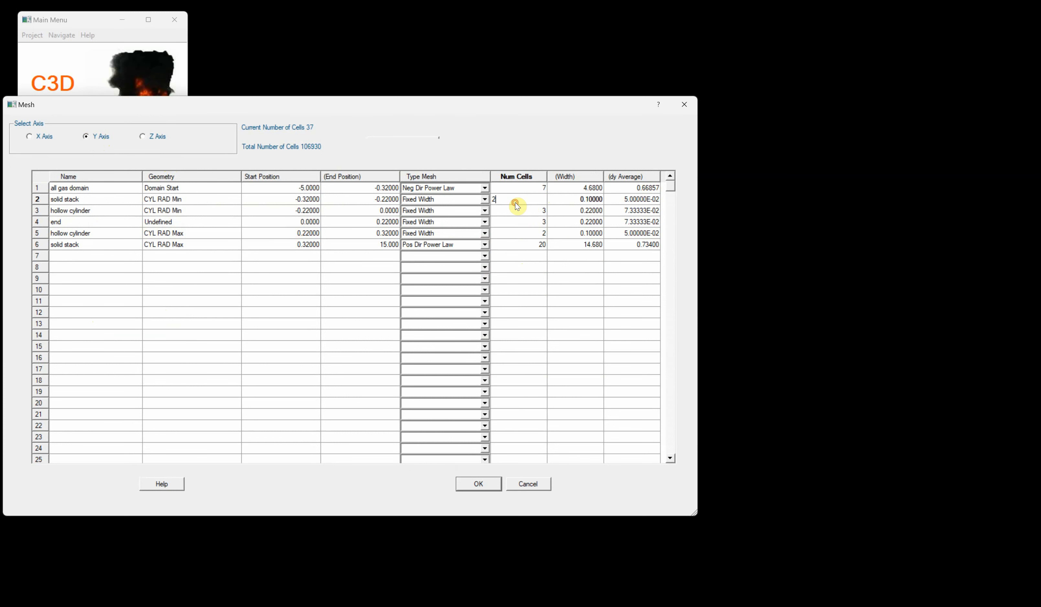
{"action": "type", "text": "1"}
{"action": "double_click", "coordinate": [511, 234]}
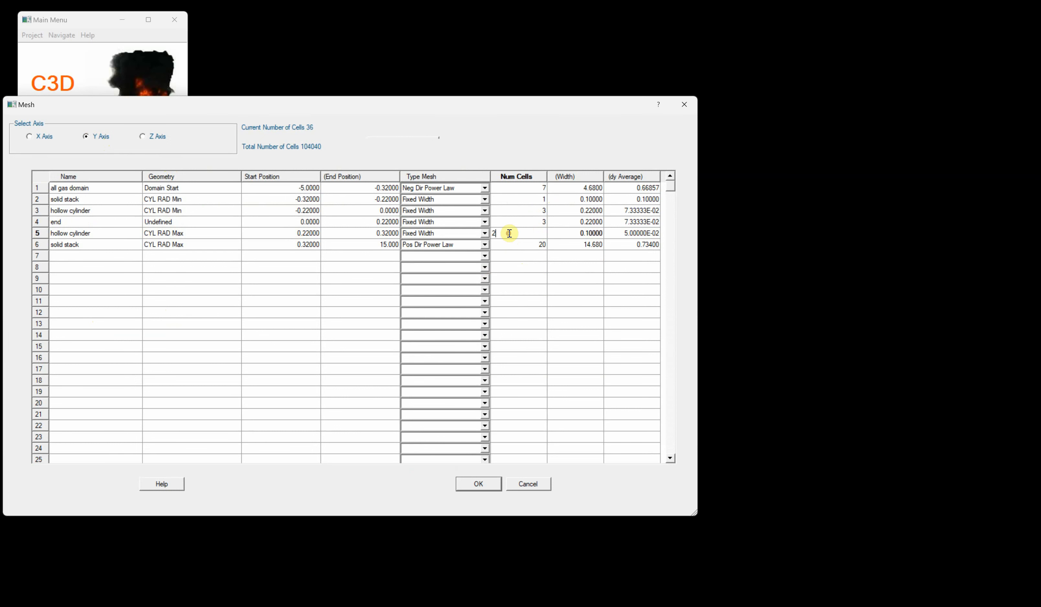
{"action": "type", "text": "1"}
{"action": "left_click", "coordinate": [328, 288]}
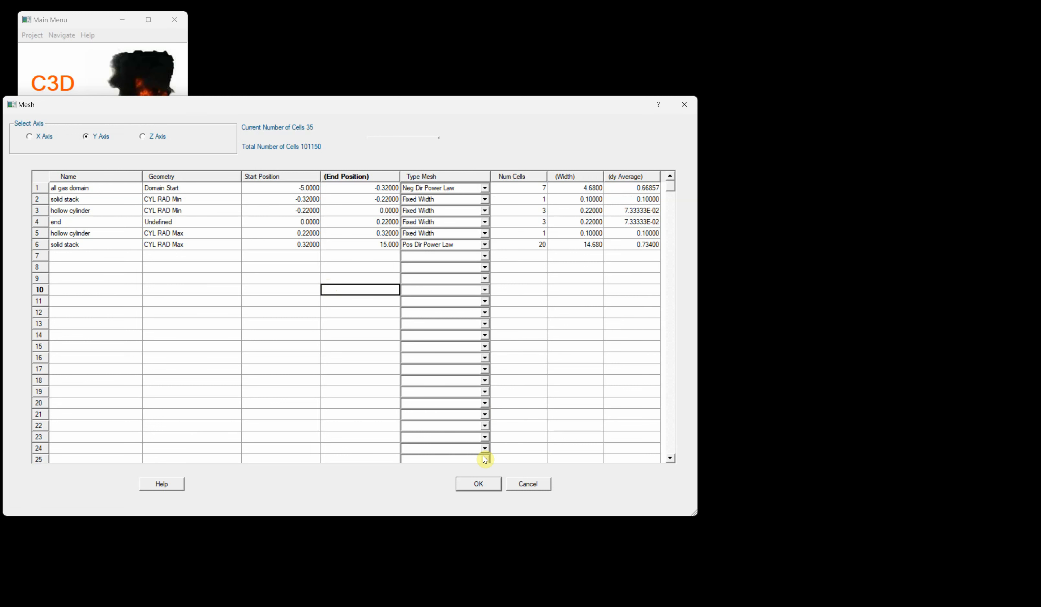
{"action": "left_click", "coordinate": [477, 484]}
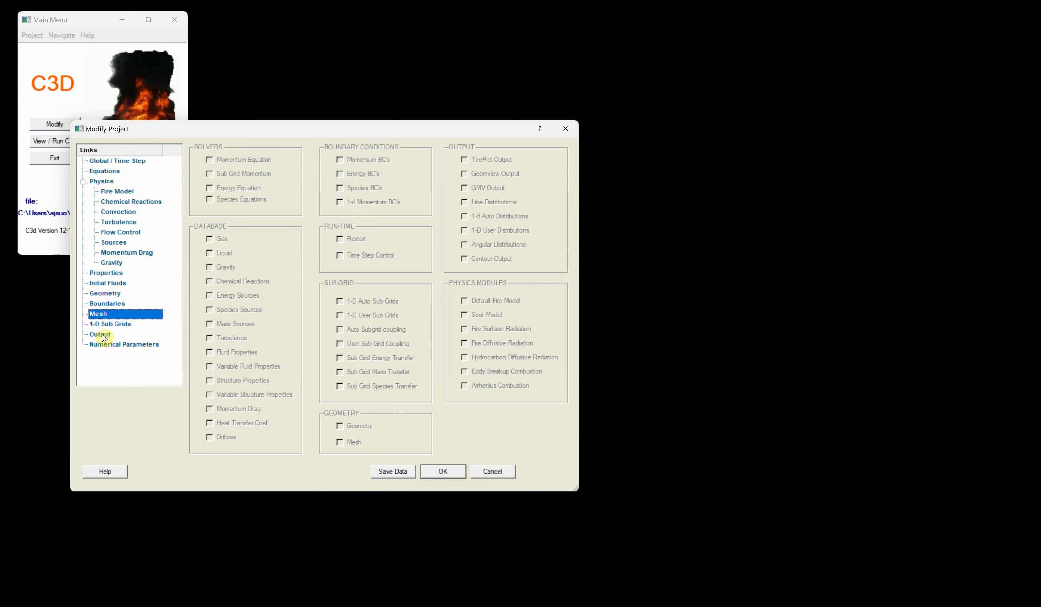
{"action": "left_click", "coordinate": [441, 472]}
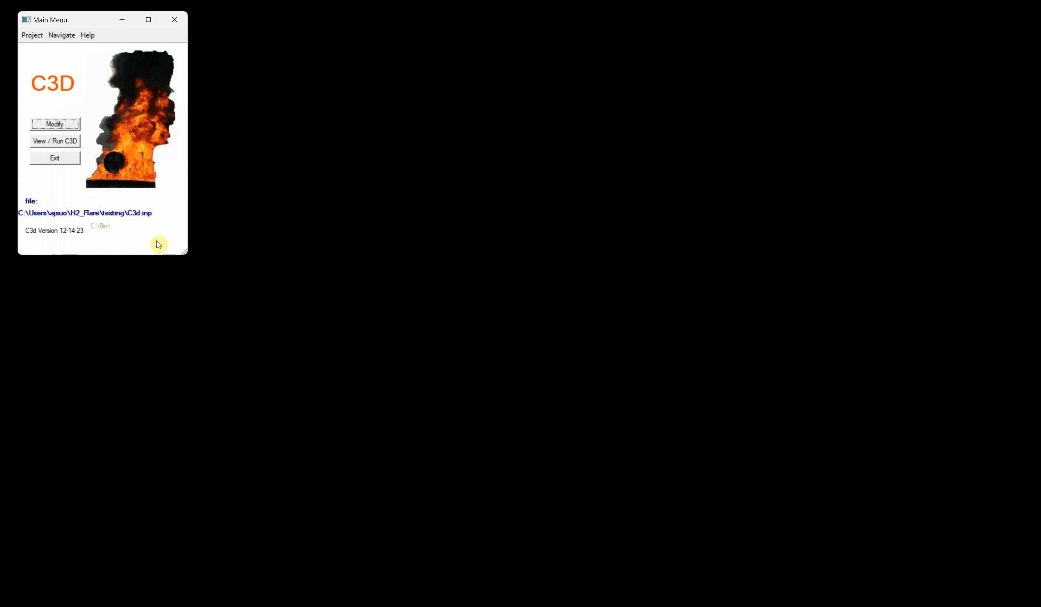
{"action": "left_click", "coordinate": [58, 141]}
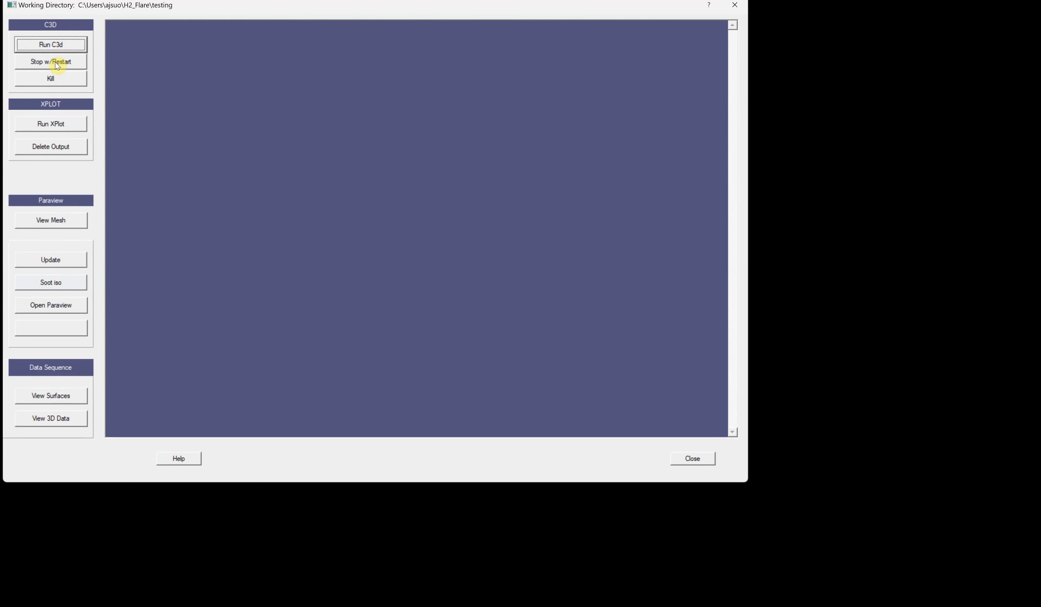
{"action": "left_click", "coordinate": [691, 459]}
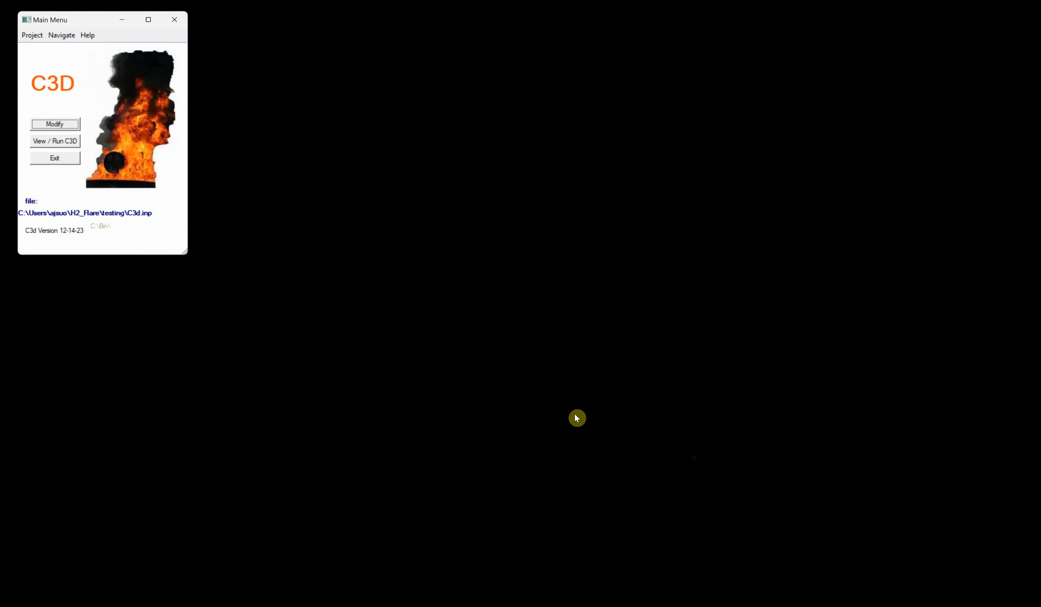
- Set the Global / Time Step restart option to Write restart and confirm both dialogs
{"action": "left_click", "coordinate": [58, 124]}
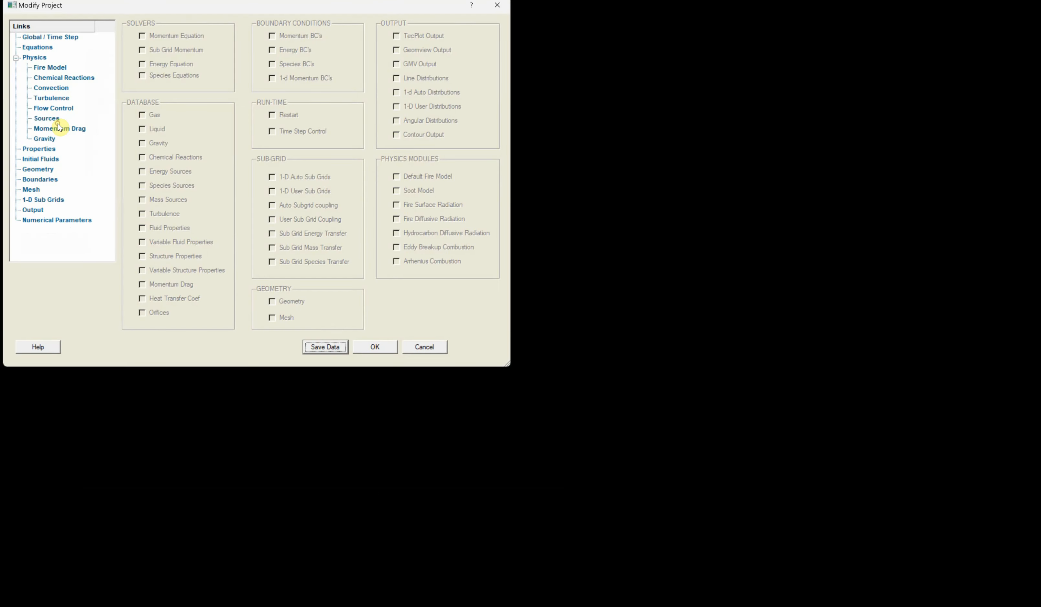
{"action": "left_click", "coordinate": [68, 38]}
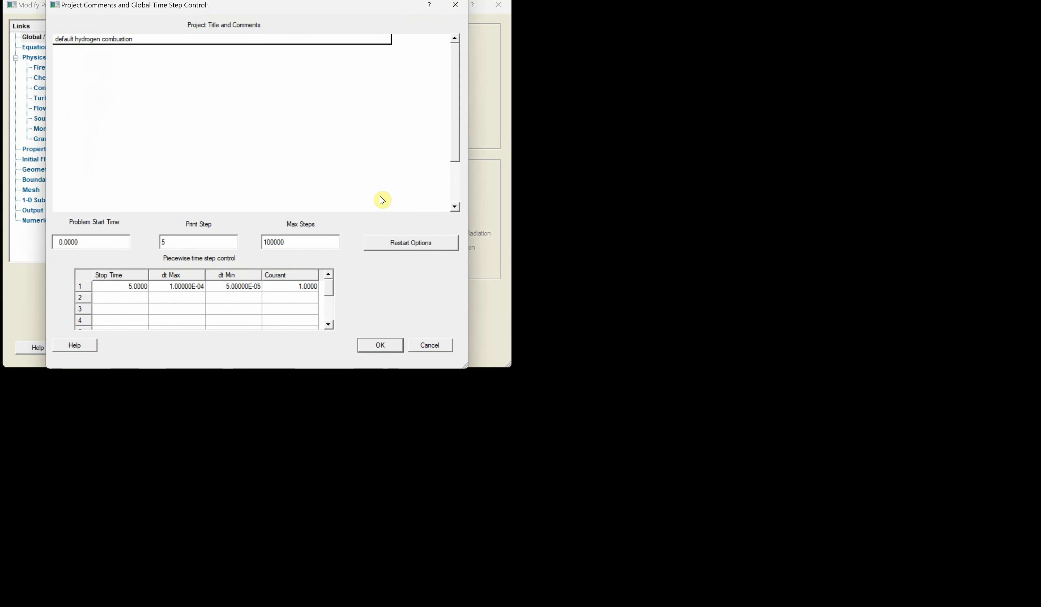
{"action": "left_click", "coordinate": [406, 243]}
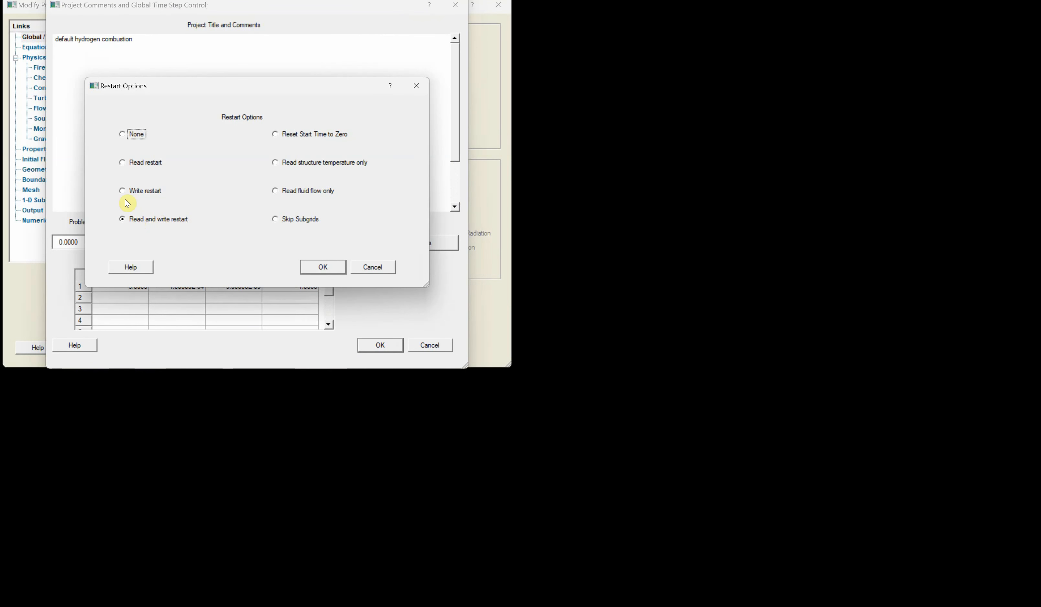
{"action": "left_click", "coordinate": [124, 195]}
{"action": "left_click", "coordinate": [322, 268]}
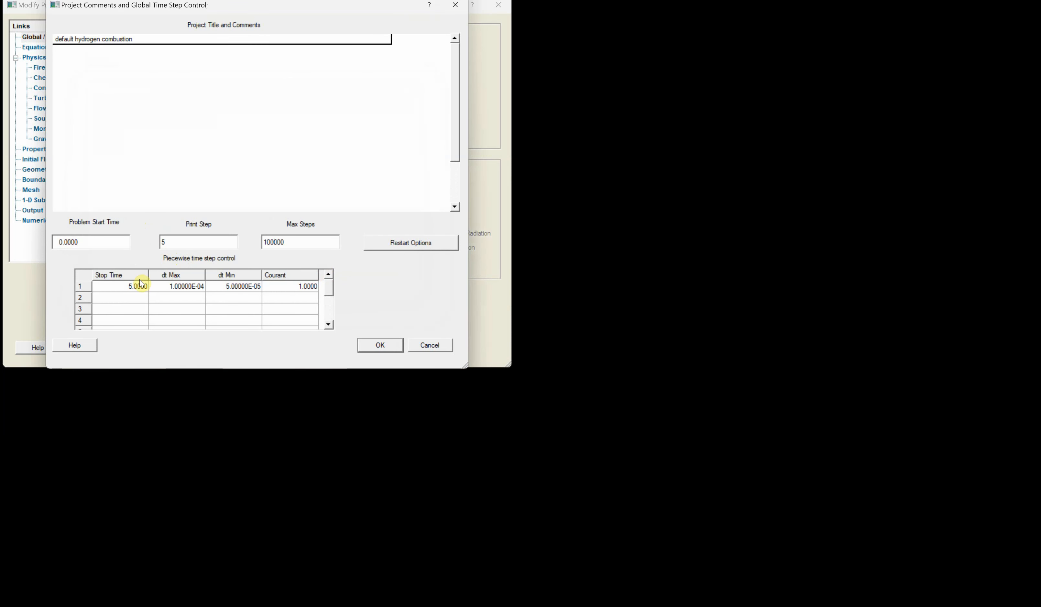
{"action": "left_click", "coordinate": [381, 345]}
{"action": "left_click", "coordinate": [377, 348]}
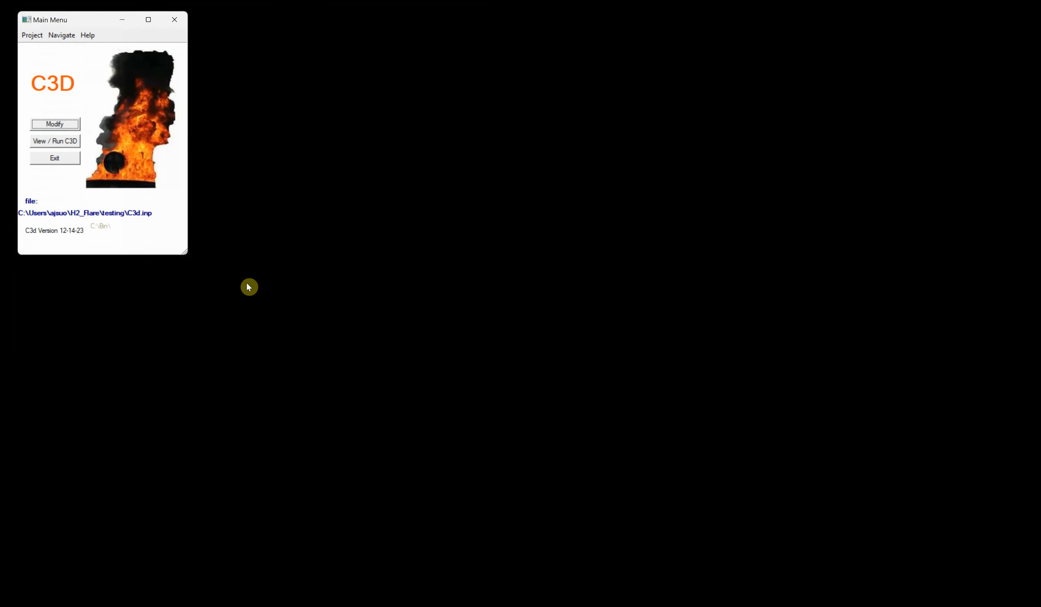
- Start a C3D run from the View / Run C3D window, acknowledge completion, and close the window
{"action": "left_click", "coordinate": [64, 143]}
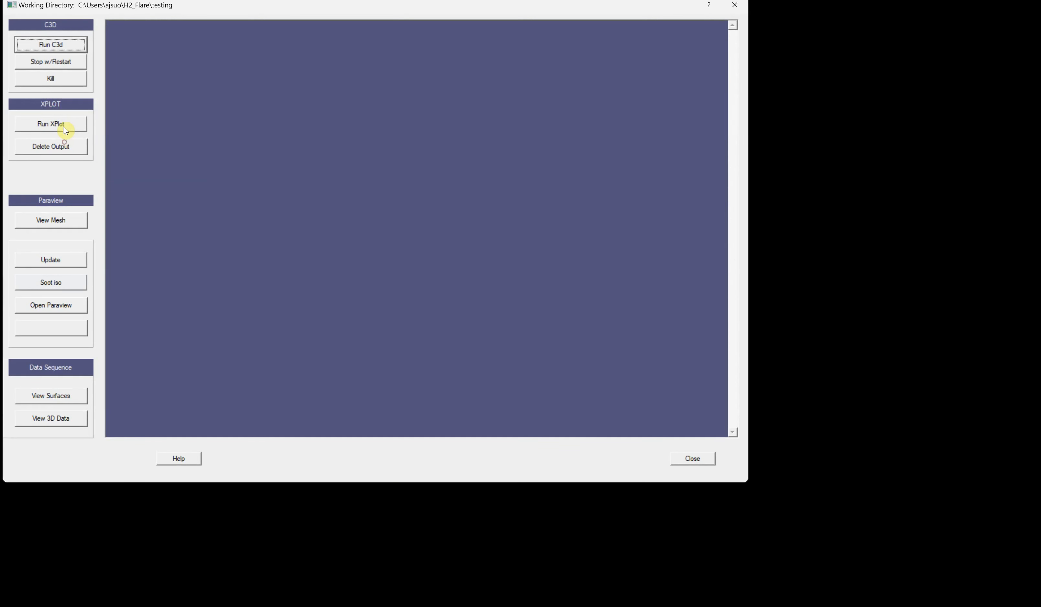
{"action": "left_click", "coordinate": [51, 44]}
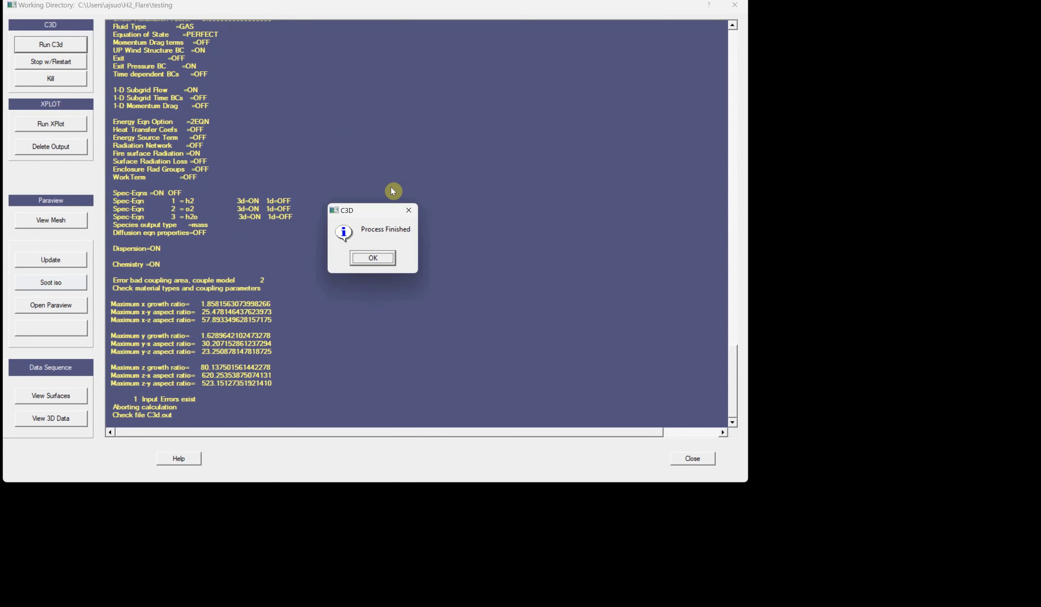
{"action": "left_click", "coordinate": [379, 261]}
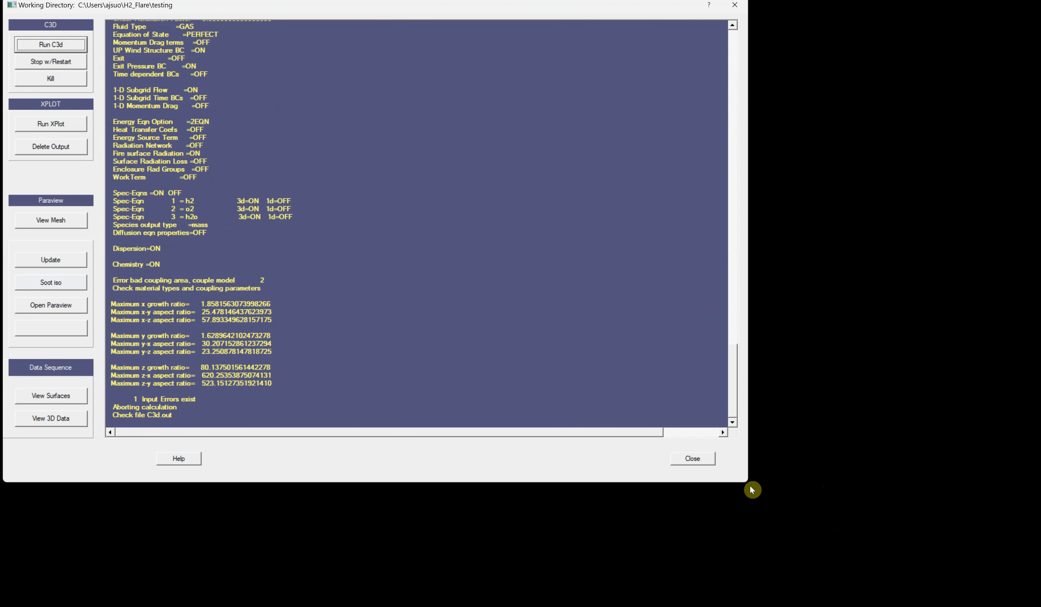
{"action": "left_click", "coordinate": [691, 458]}
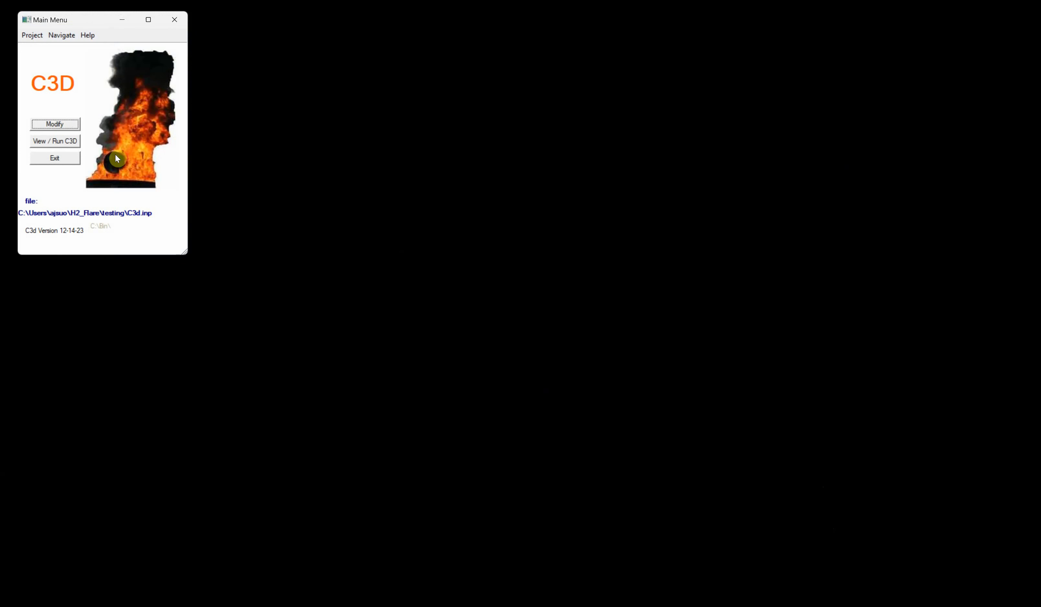
- Change the solid cylinder's axis to Z in the model geometry and confirm the geometry dialogs
{"action": "left_click", "coordinate": [56, 125]}
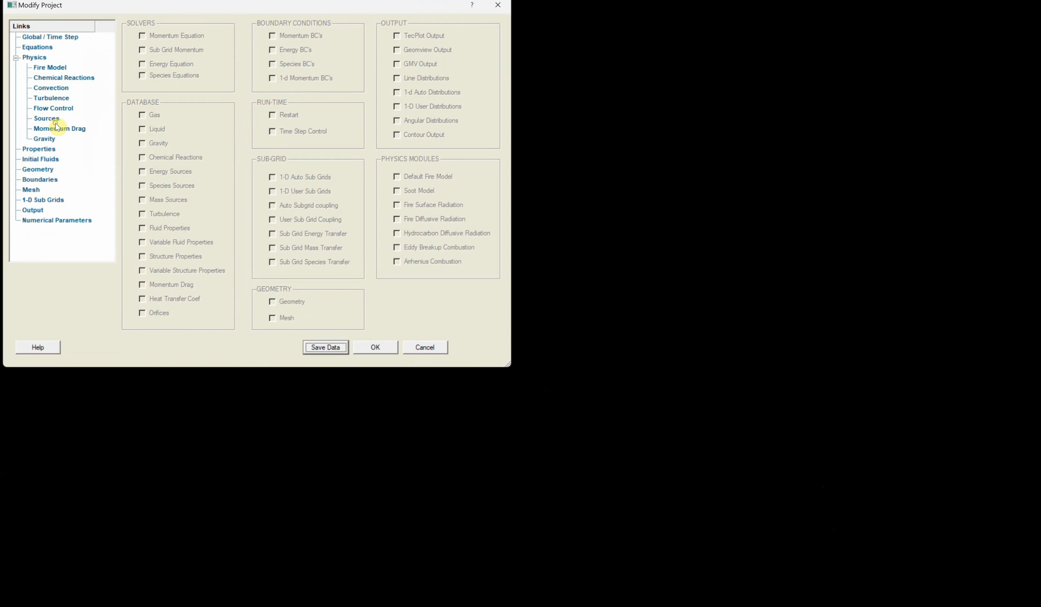
{"action": "left_click", "coordinate": [37, 172]}
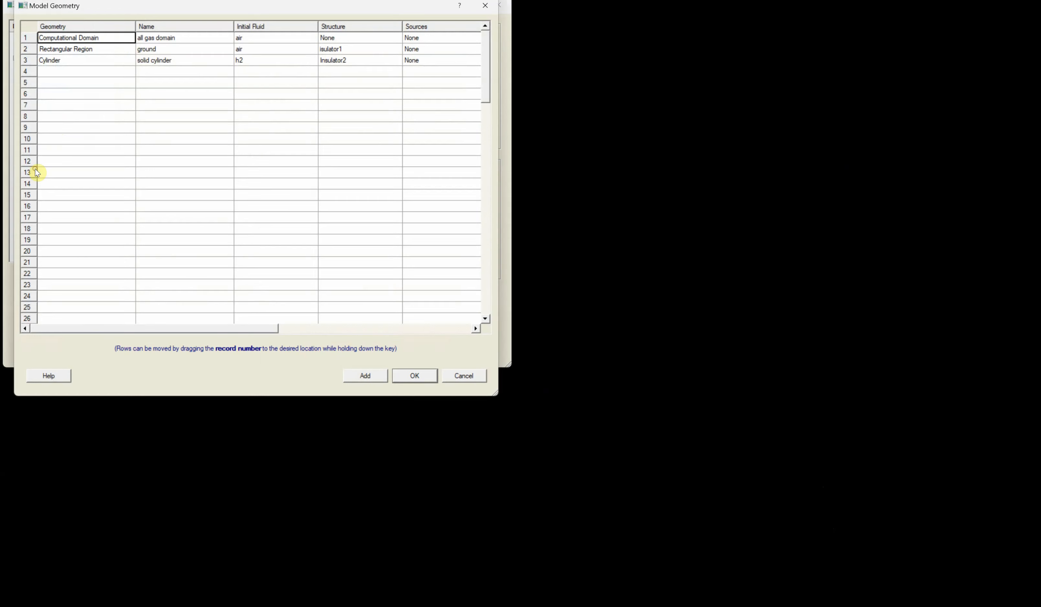
{"action": "double_click", "coordinate": [83, 59]}
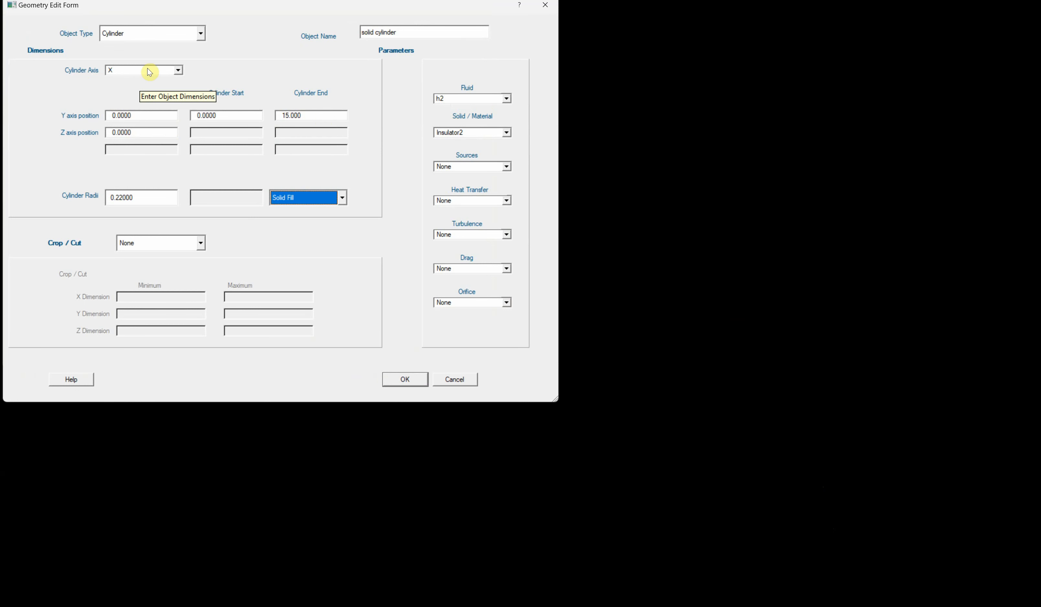
{"action": "left_click", "coordinate": [178, 71]}
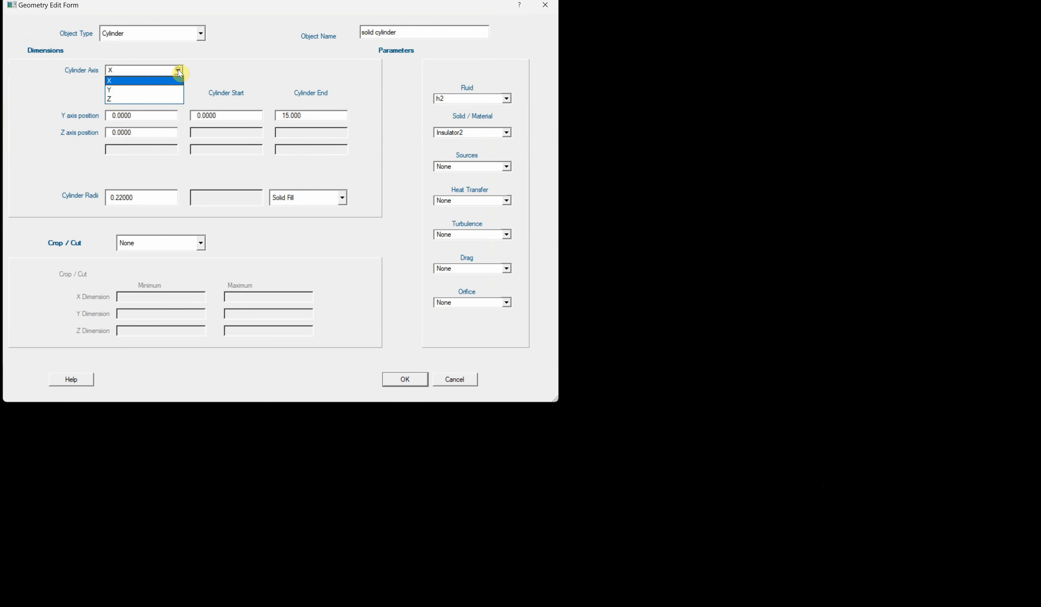
{"action": "left_click", "coordinate": [163, 99]}
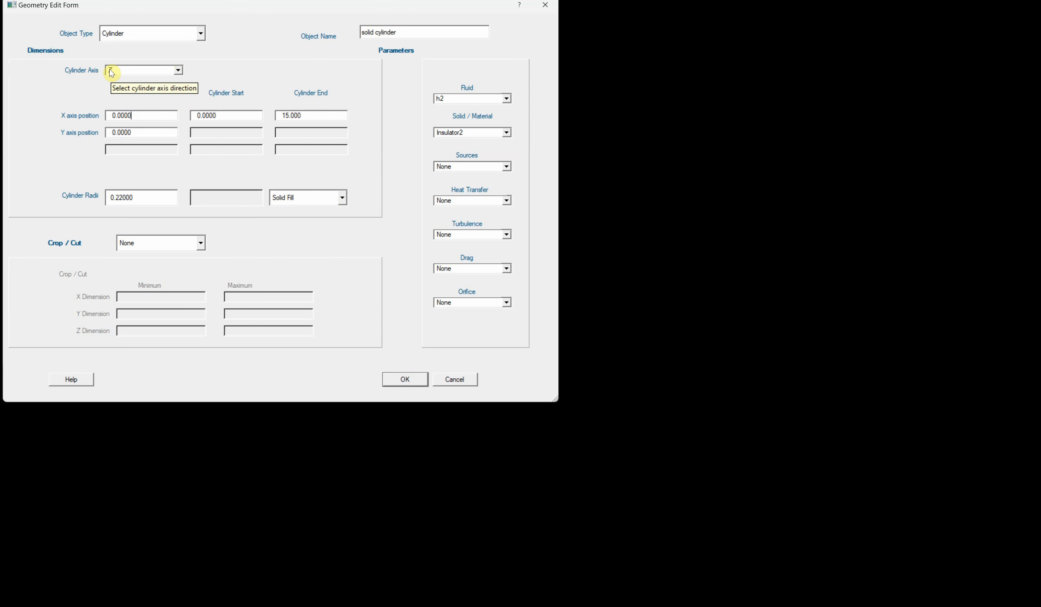
{"action": "left_click", "coordinate": [411, 383]}
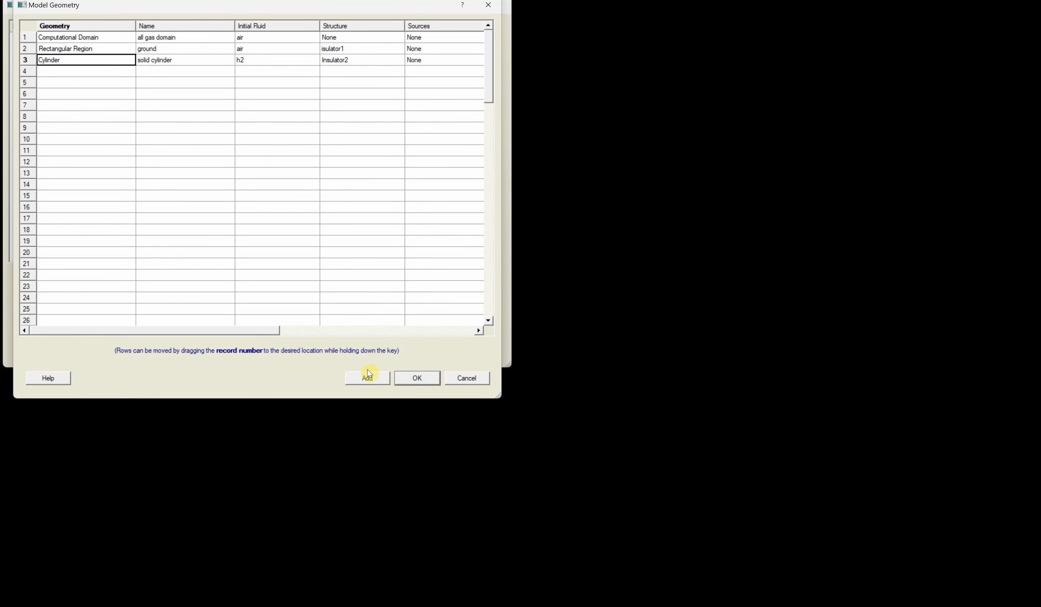
{"action": "left_click", "coordinate": [422, 381]}
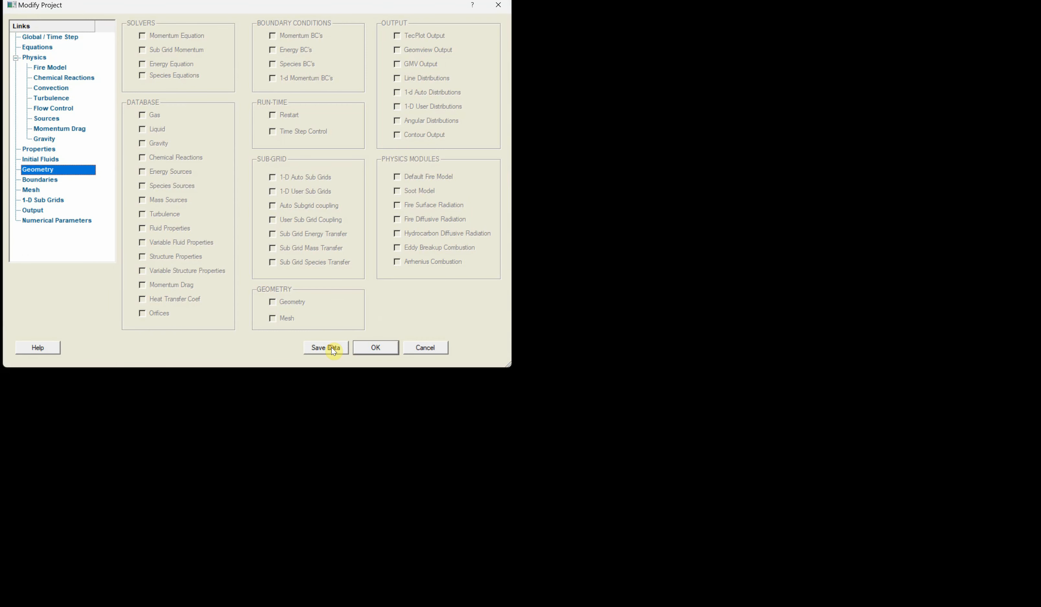
- Confirm the project changes and start a C3D run from the View / Run C3D window
{"action": "left_click", "coordinate": [377, 348]}
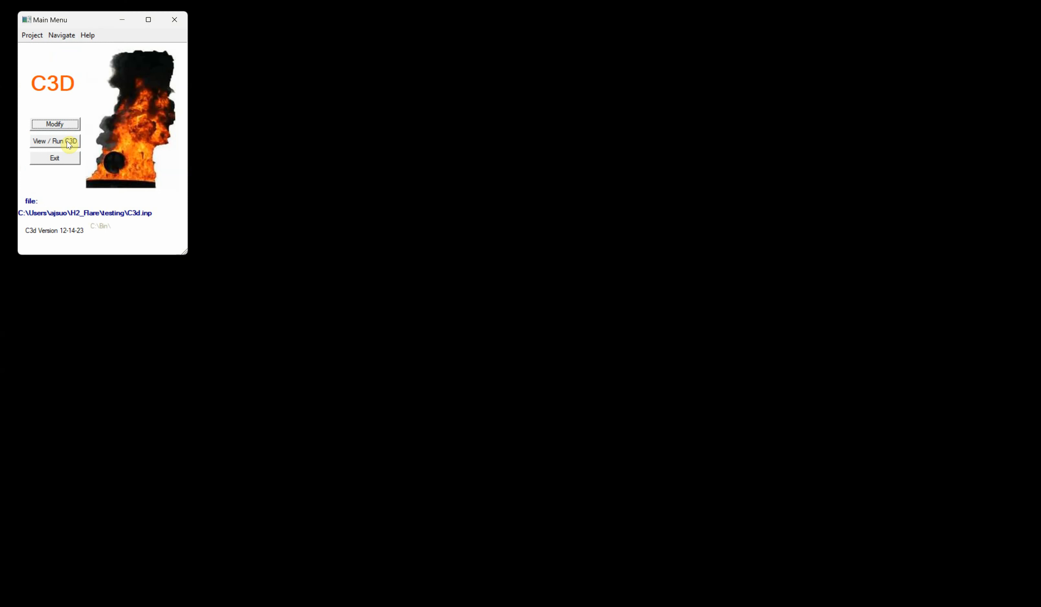
{"action": "left_click", "coordinate": [54, 144]}
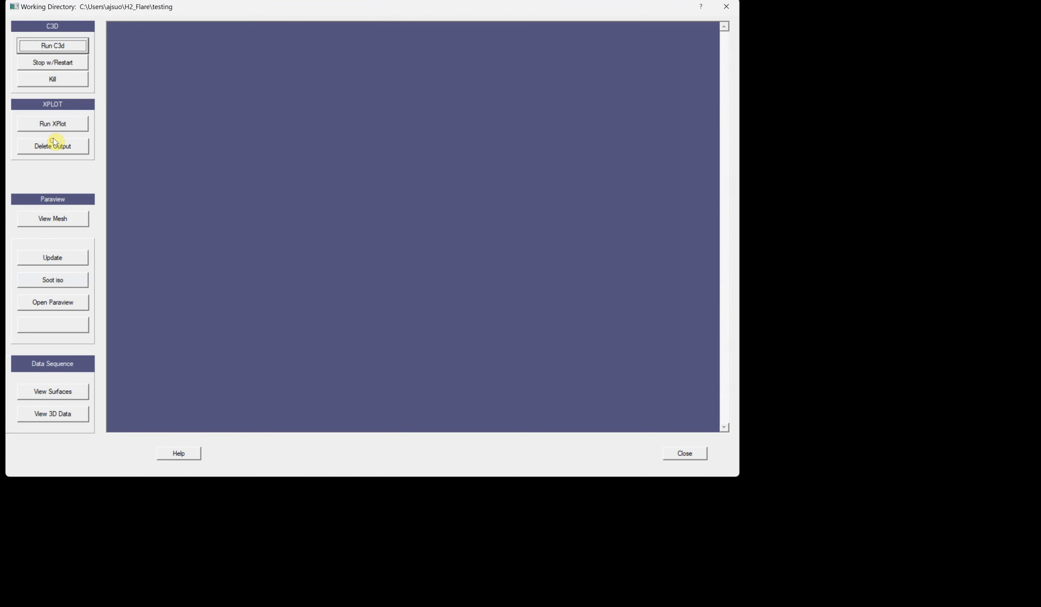
{"action": "left_click", "coordinate": [55, 46]}
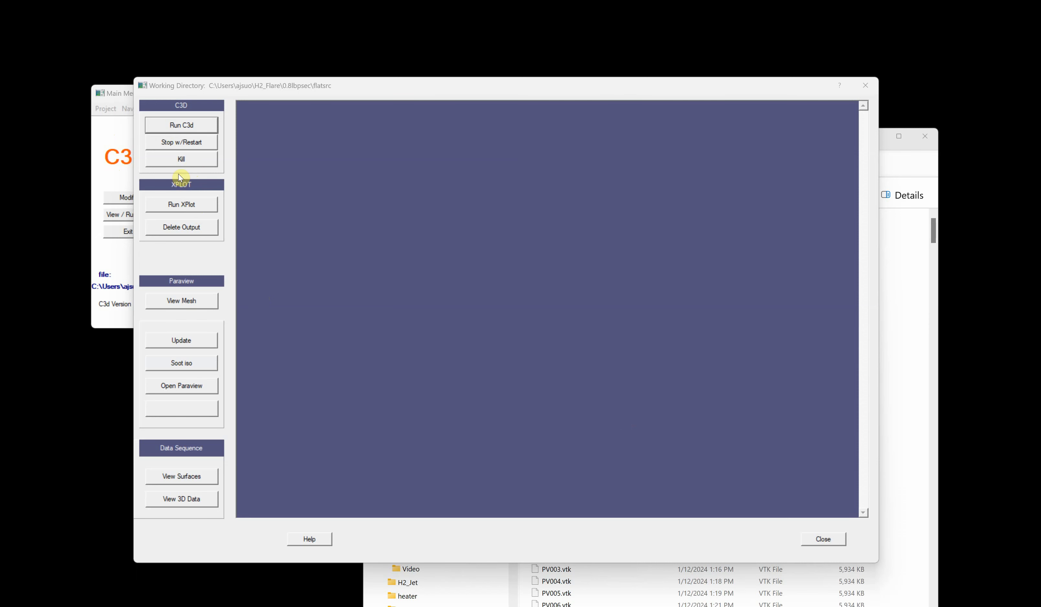
- Open XPlot, plot the Radiation Monitor from RadMonitor.lim, then quit without saving and close the run window
{"action": "left_click", "coordinate": [186, 206]}
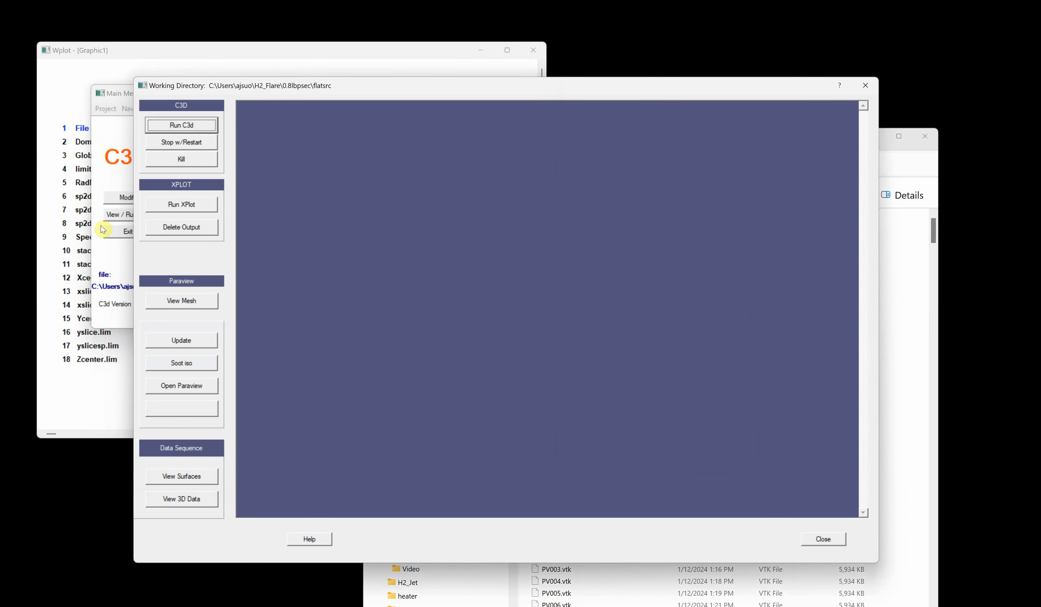
{"action": "left_click", "coordinate": [79, 396]}
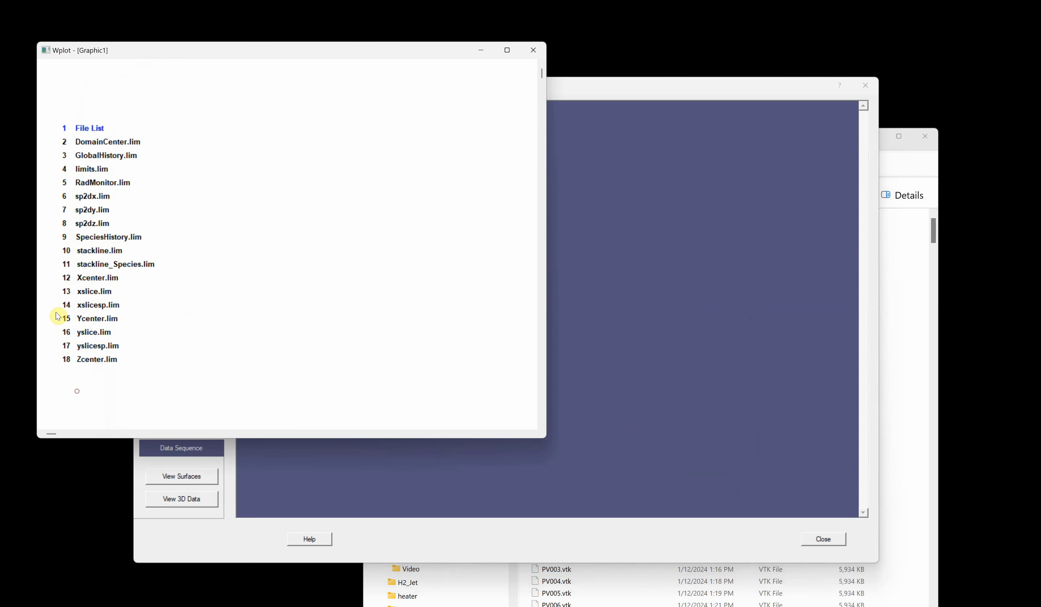
{"action": "left_click", "coordinate": [84, 173]}
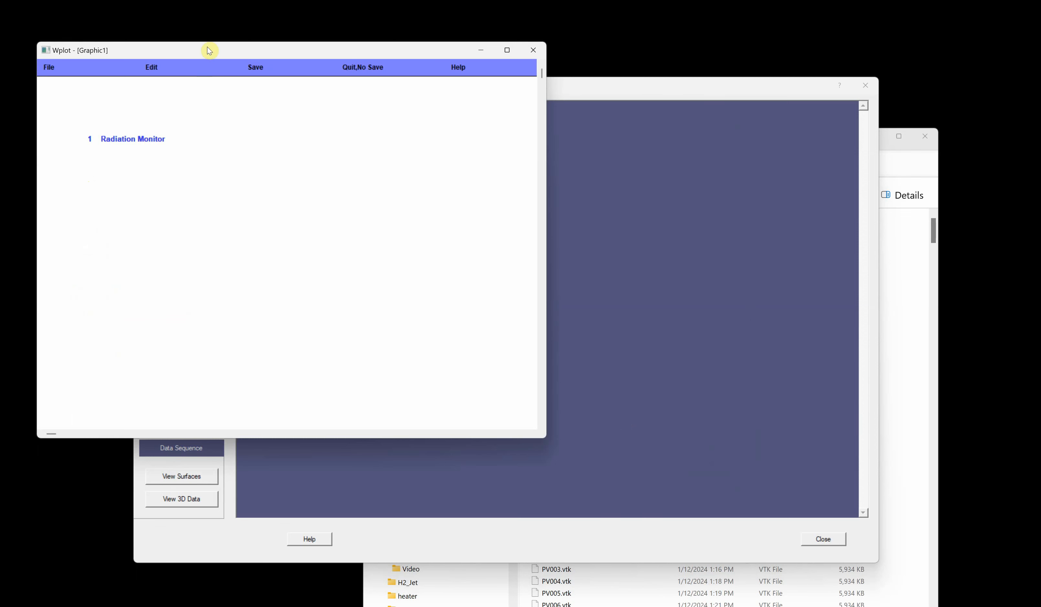
{"action": "left_click_drag", "start_coordinate": [209, 49], "coordinate": [227, 92]}
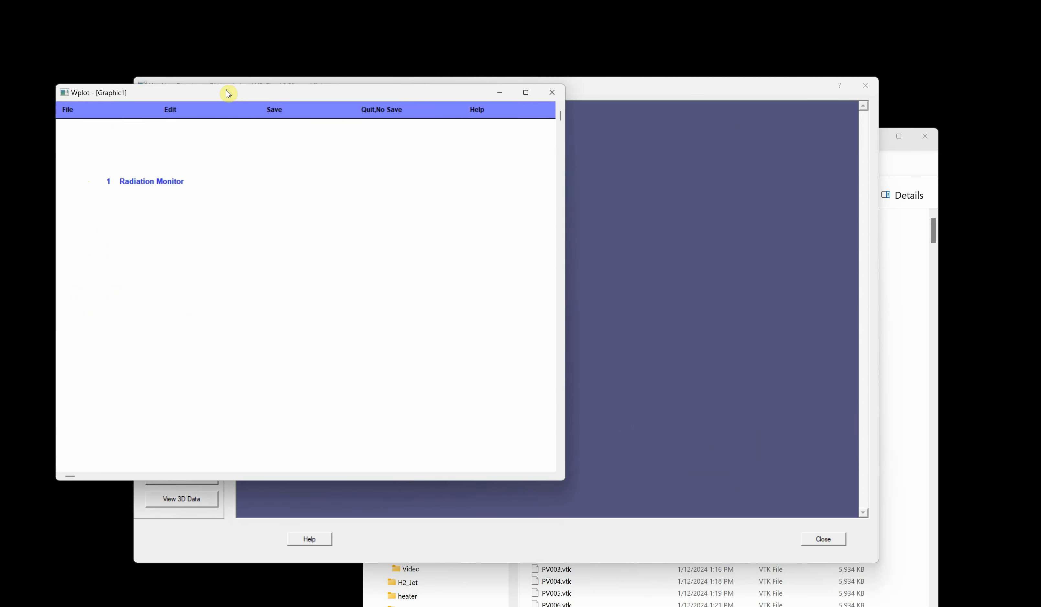
{"action": "left_click", "coordinate": [131, 183]}
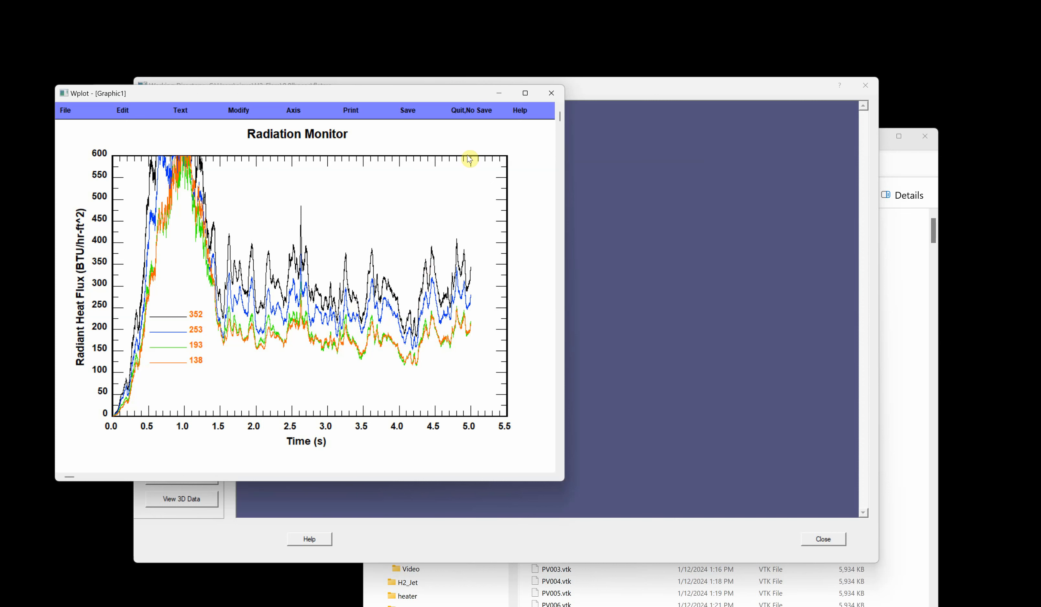
{"action": "left_click", "coordinate": [459, 112]}
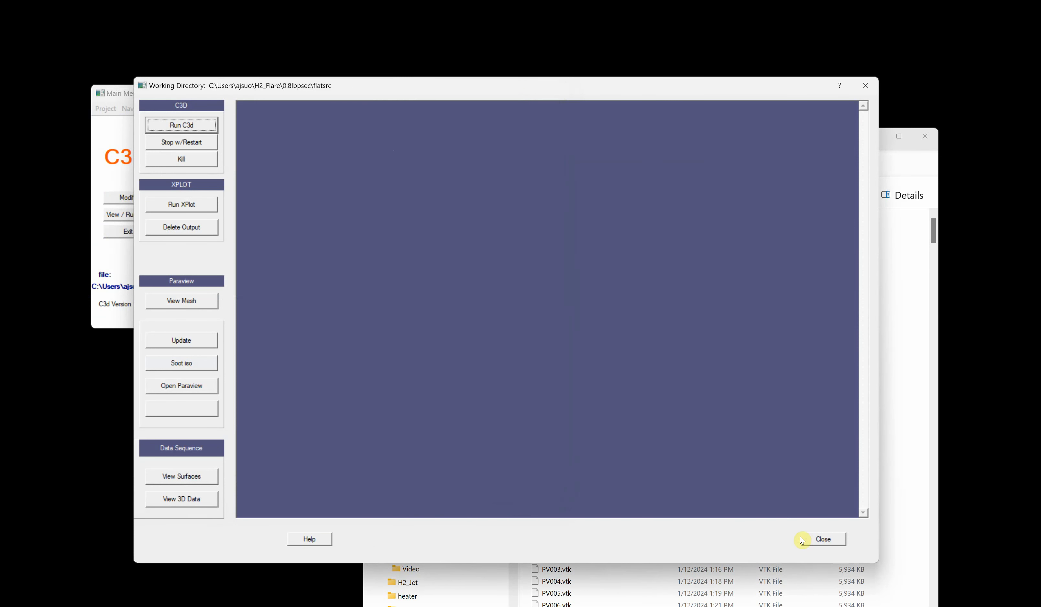
{"action": "left_click", "coordinate": [823, 539]}
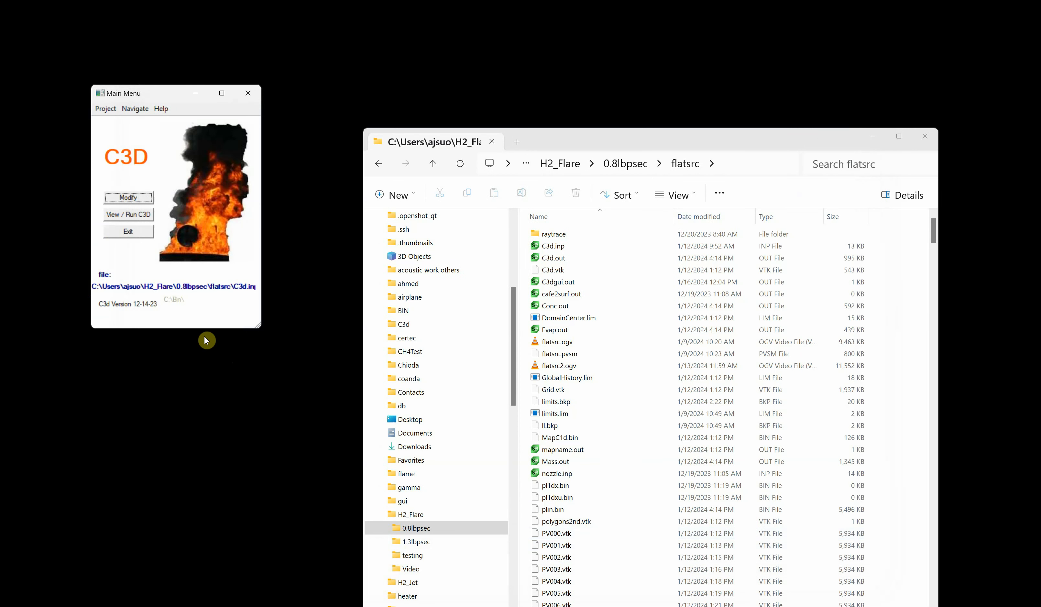
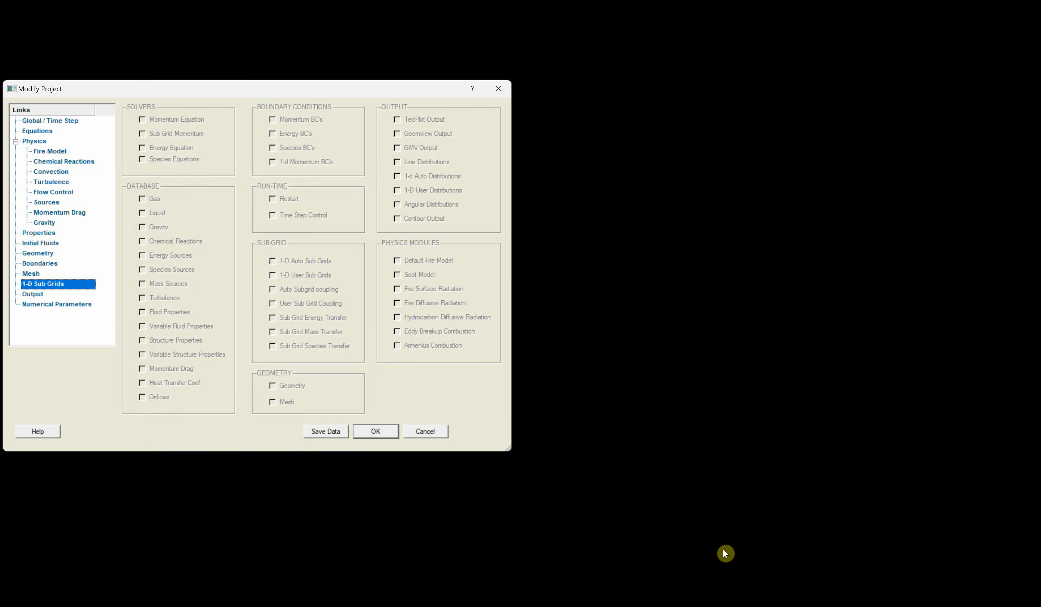
- Open nozzle.inp from the linesrc folder under H2_Flare\0.8lbpsec in the text editor
{"action": "mouse_move", "coordinate": [767, 606]}
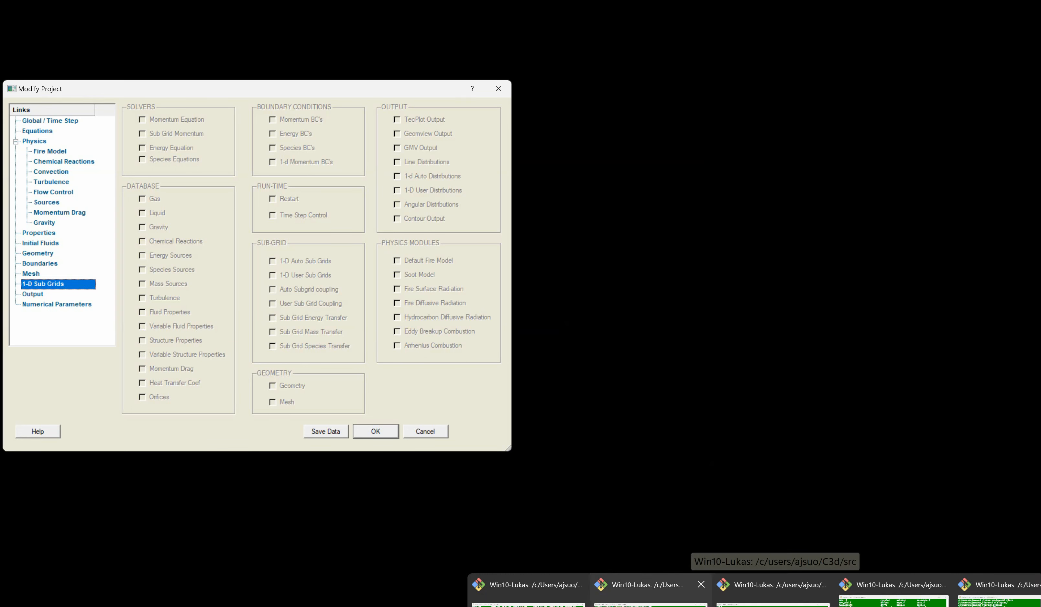
{"action": "mouse_move", "coordinate": [596, 606]}
{"action": "mouse_move", "coordinate": [557, 596]}
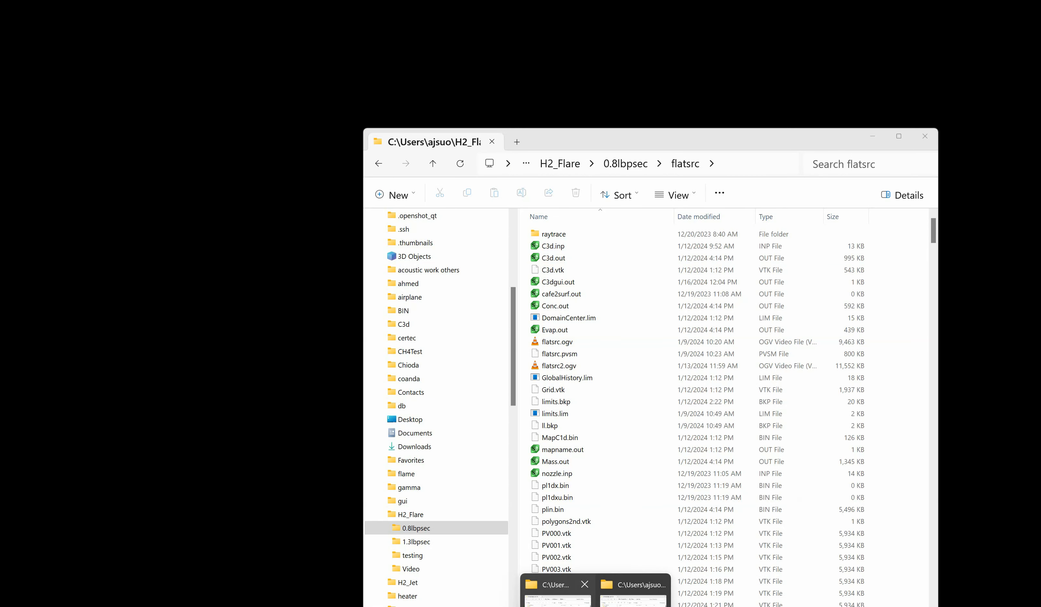
{"action": "left_click", "coordinate": [557, 596]}
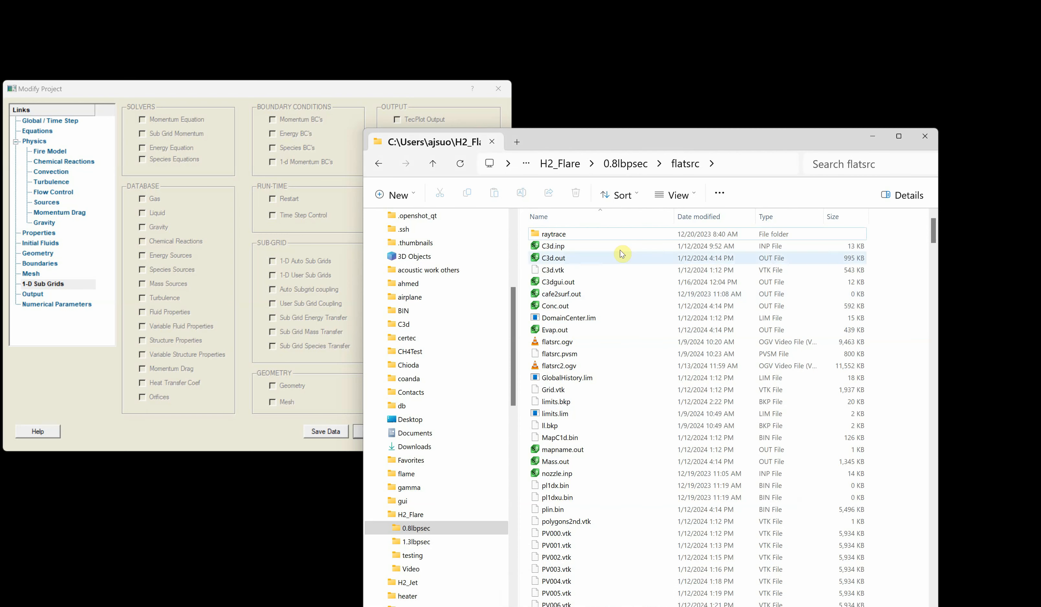
{"action": "left_click", "coordinate": [629, 165]}
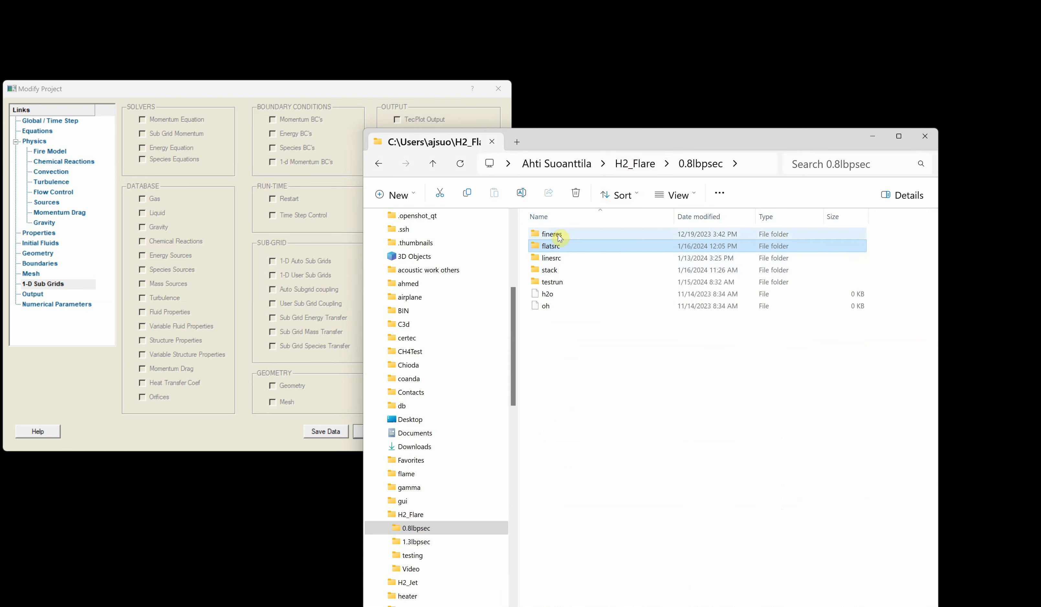
{"action": "double_click", "coordinate": [556, 259]}
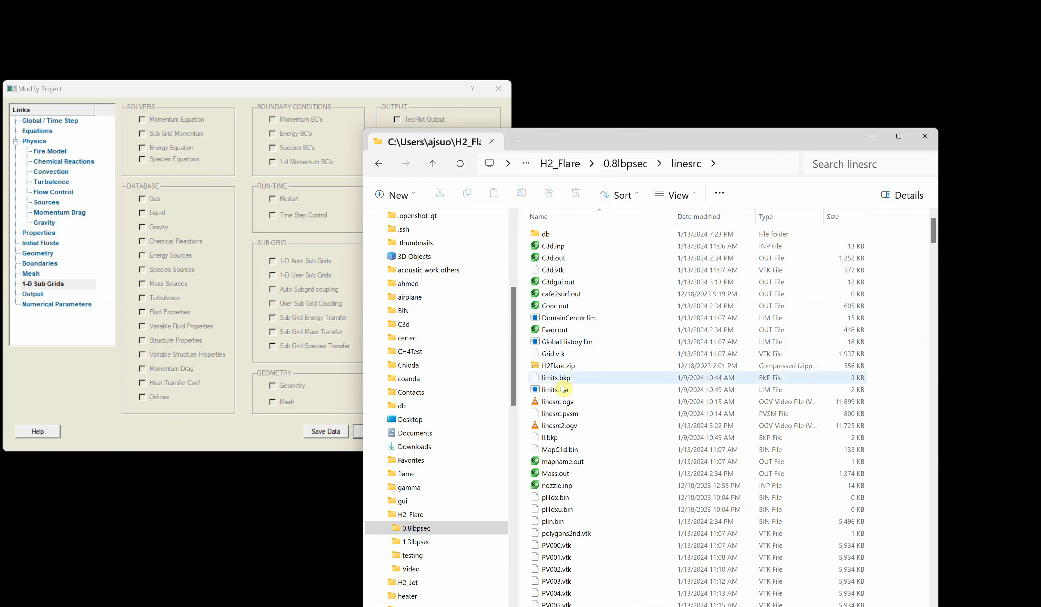
{"action": "double_click", "coordinate": [561, 480]}
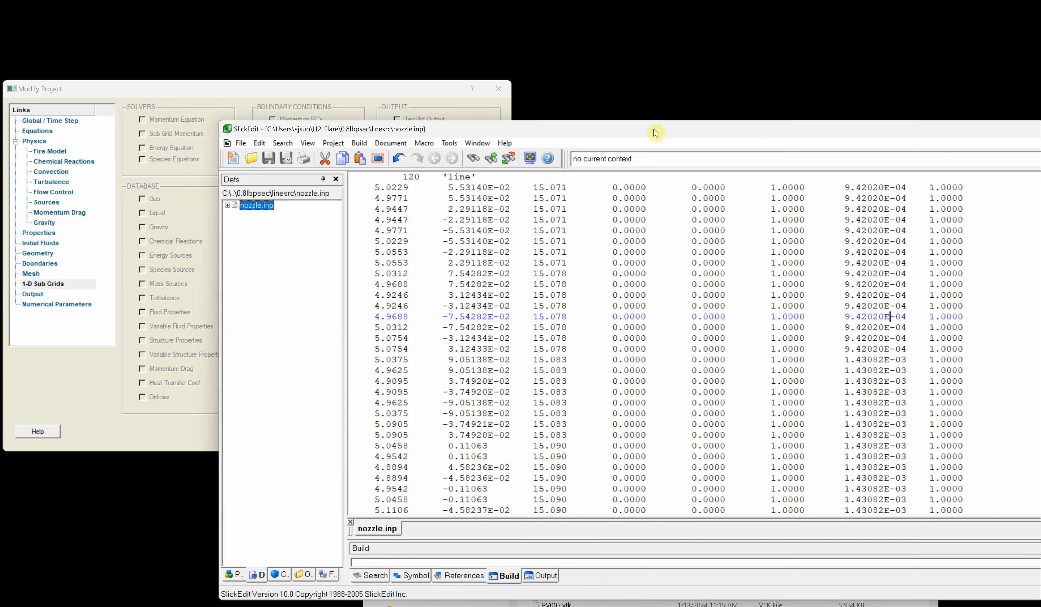
- Scroll through the nozzle.inp source point data, then close the editor
{"action": "left_click_drag", "start_coordinate": [655, 129], "coordinate": [466, 110]}
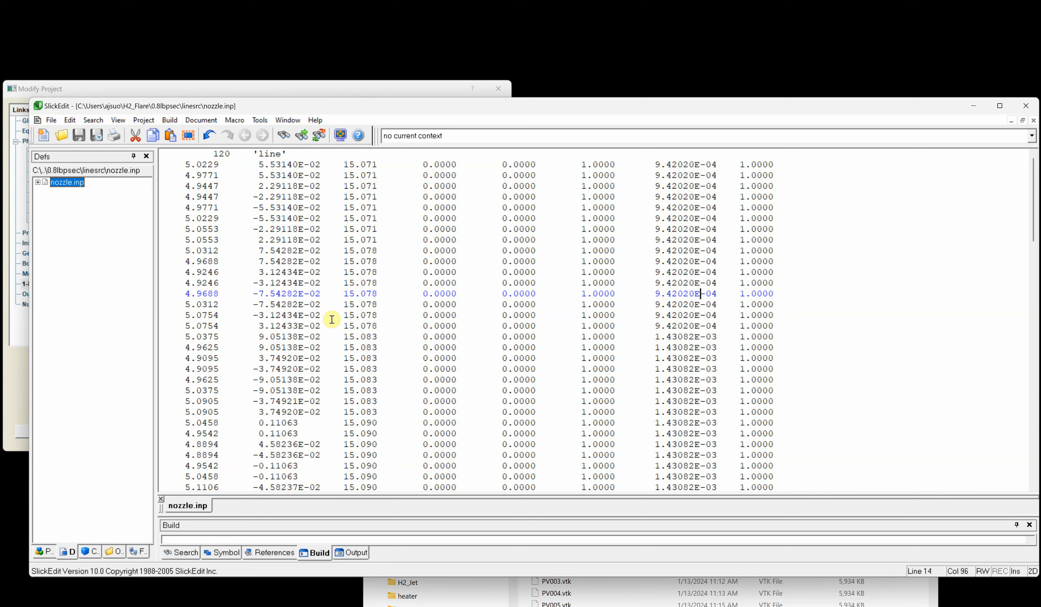
{"action": "scroll", "coordinate": [333, 320], "scroll_direction": "down", "scroll_amount": 12}
{"action": "scroll", "coordinate": [333, 320], "scroll_direction": "down", "scroll_amount": 15}
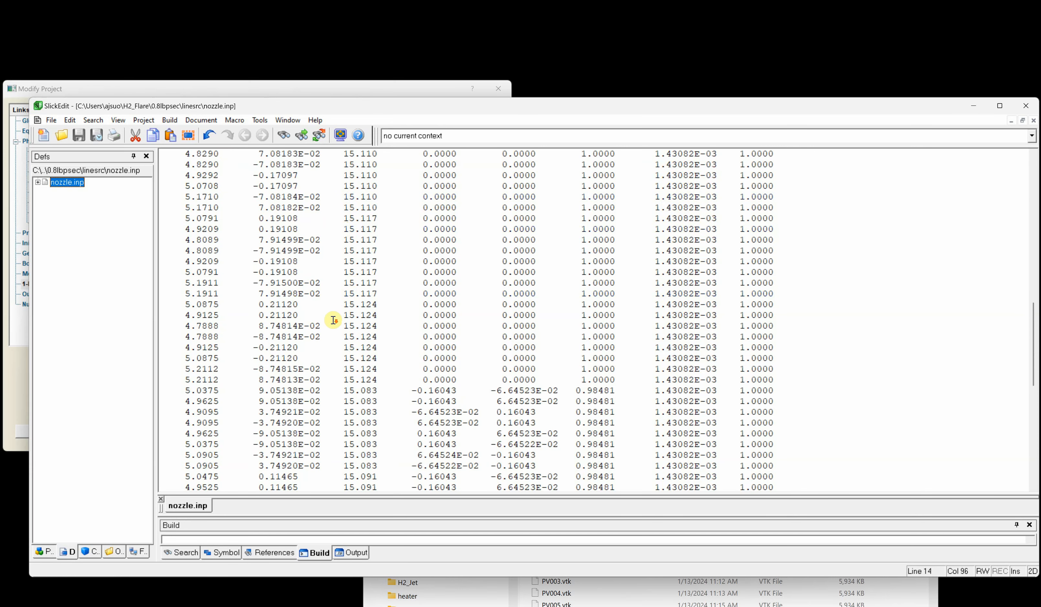
{"action": "scroll", "coordinate": [333, 321], "scroll_direction": "up", "scroll_amount": 20}
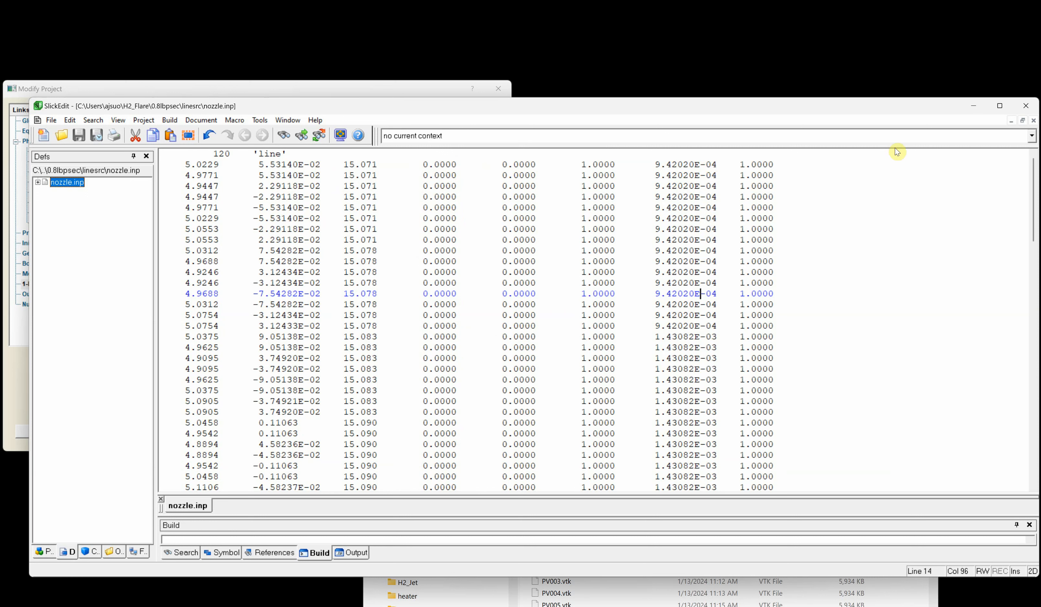
{"action": "left_click", "coordinate": [1026, 107]}
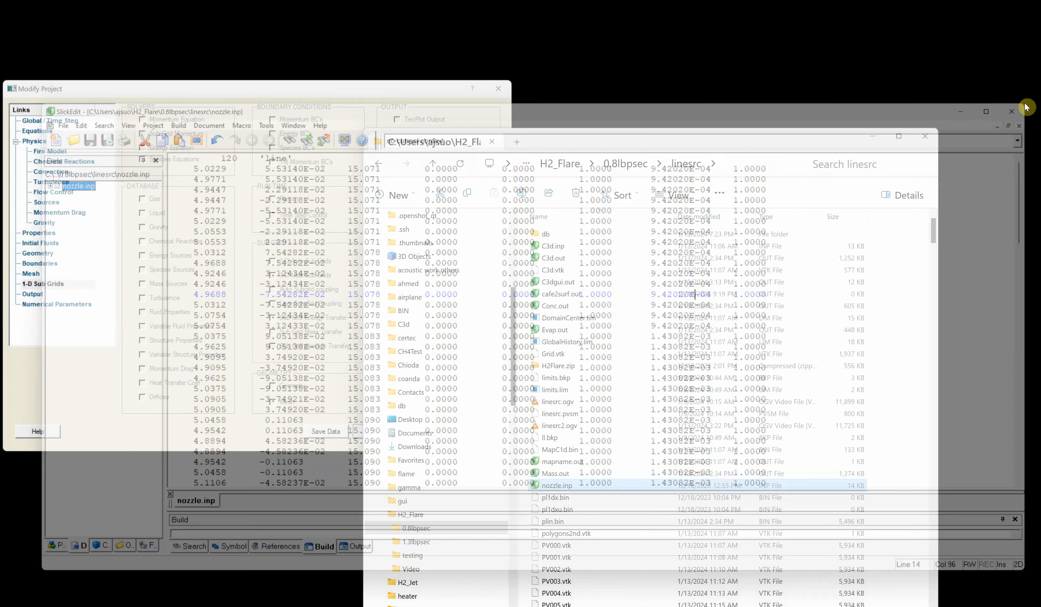
- Close the file browser, confirm the Modify Project dialog, and start a C3D run from View / Run C3D
{"action": "left_click", "coordinate": [925, 136]}
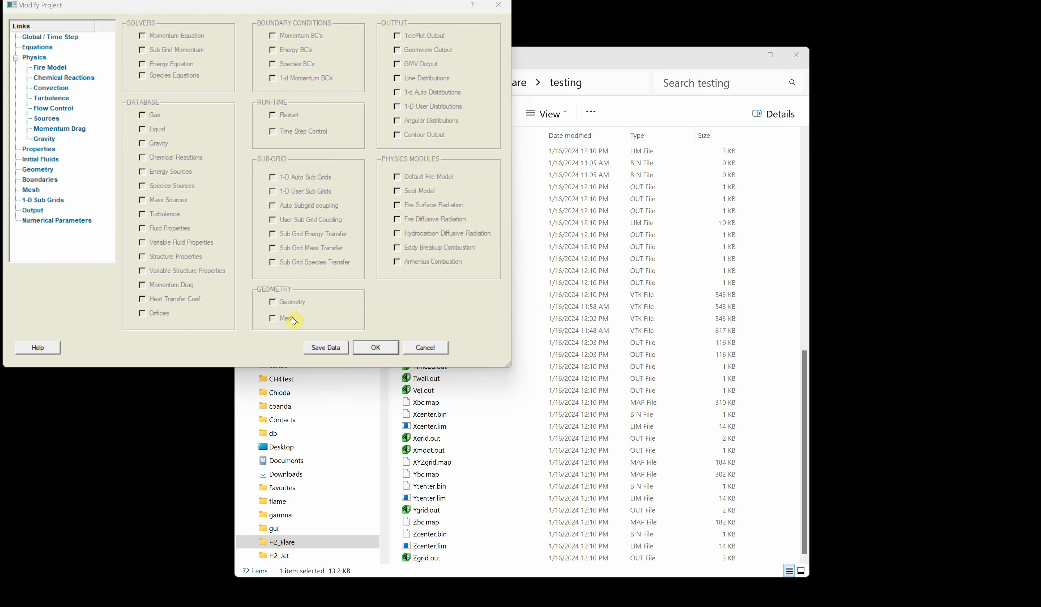
{"action": "left_click", "coordinate": [376, 348]}
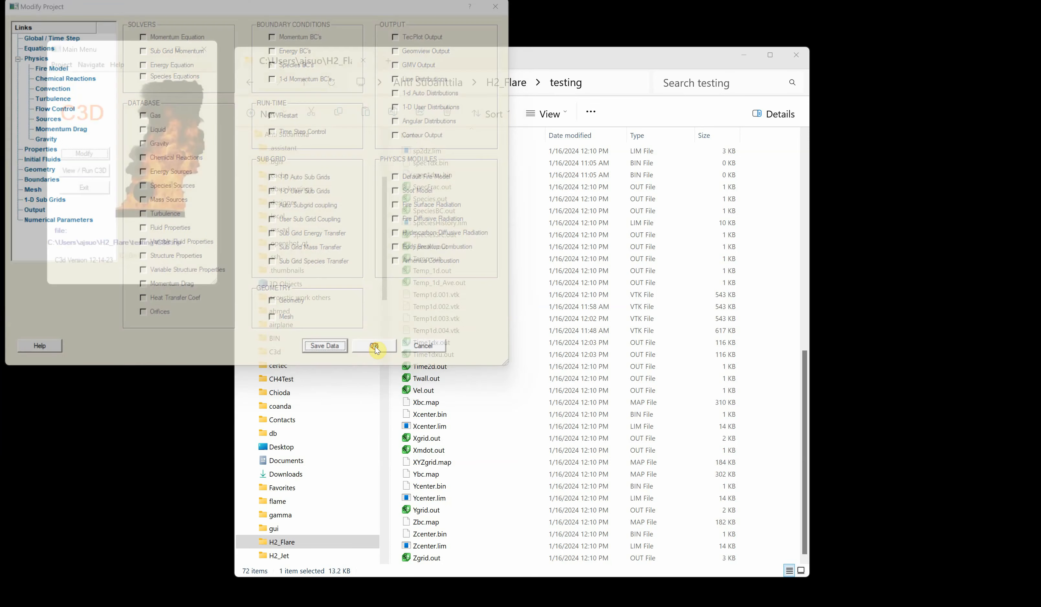
{"action": "left_click", "coordinate": [92, 174]}
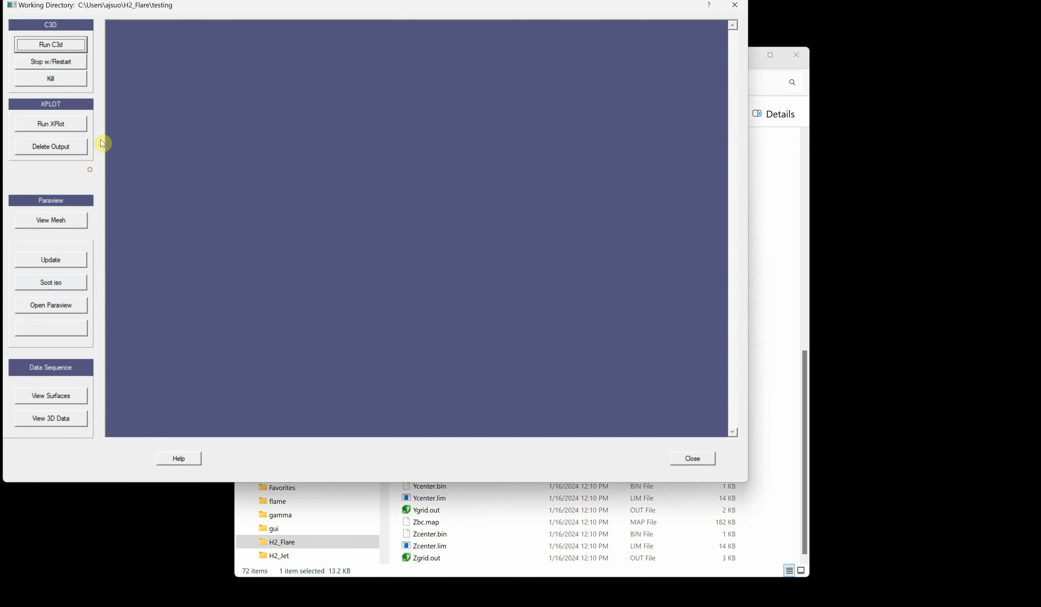
{"action": "left_click", "coordinate": [51, 44]}
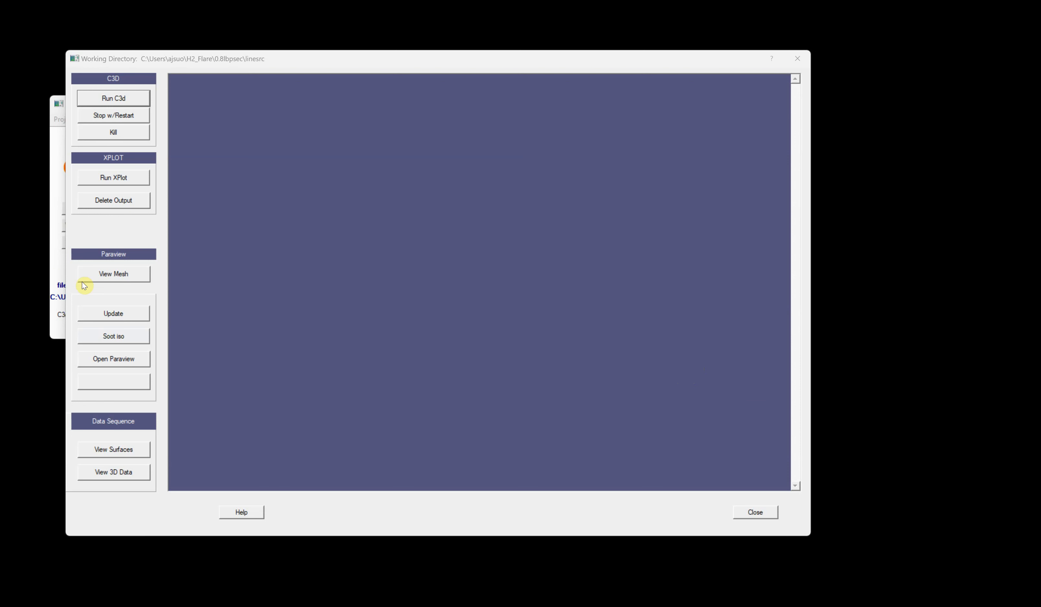
- Open XPlot and plot the Mass Source variable from yslice.lim
{"action": "left_click", "coordinate": [58, 271]}
{"action": "left_click", "coordinate": [122, 178]}
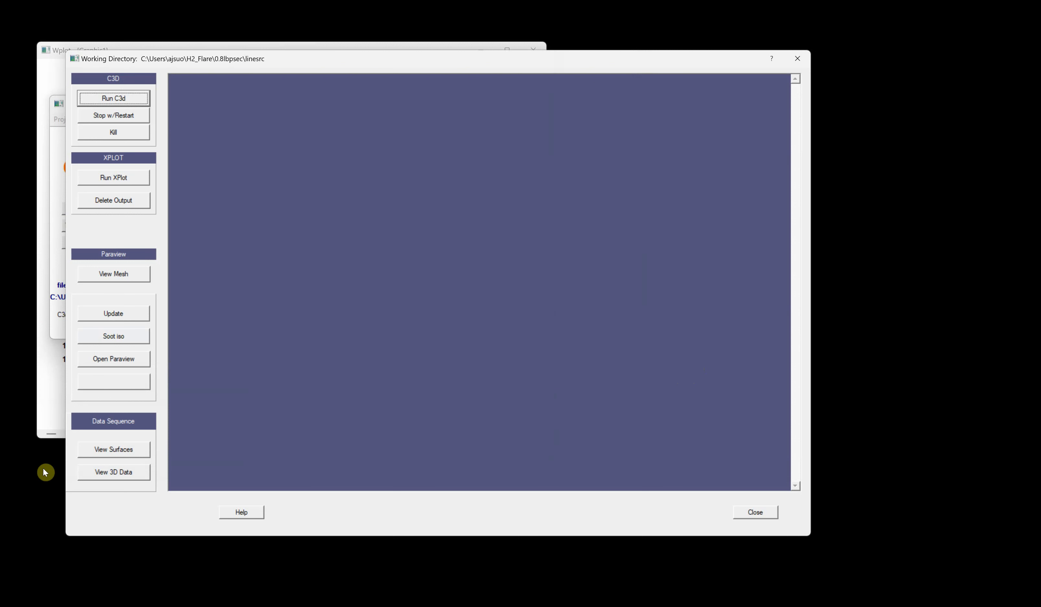
{"action": "left_click", "coordinate": [49, 408]}
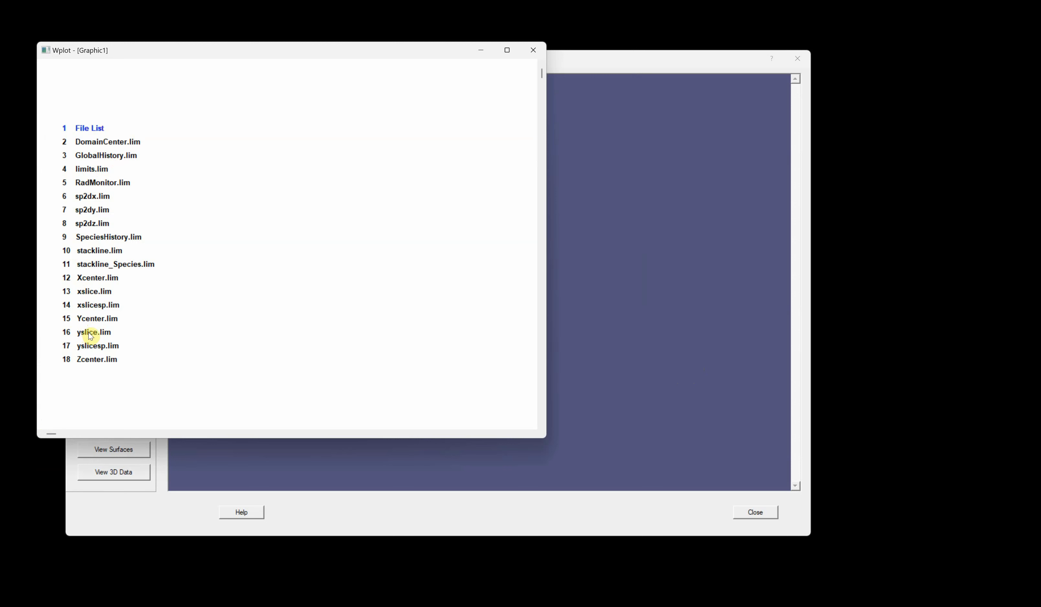
{"action": "left_click", "coordinate": [95, 321]}
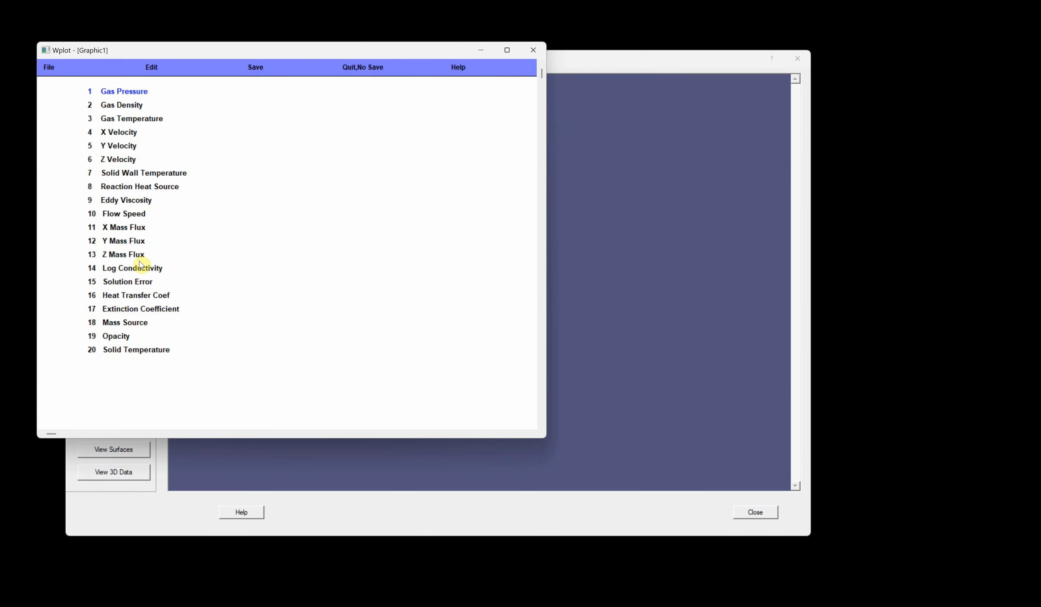
{"action": "left_click", "coordinate": [127, 322]}
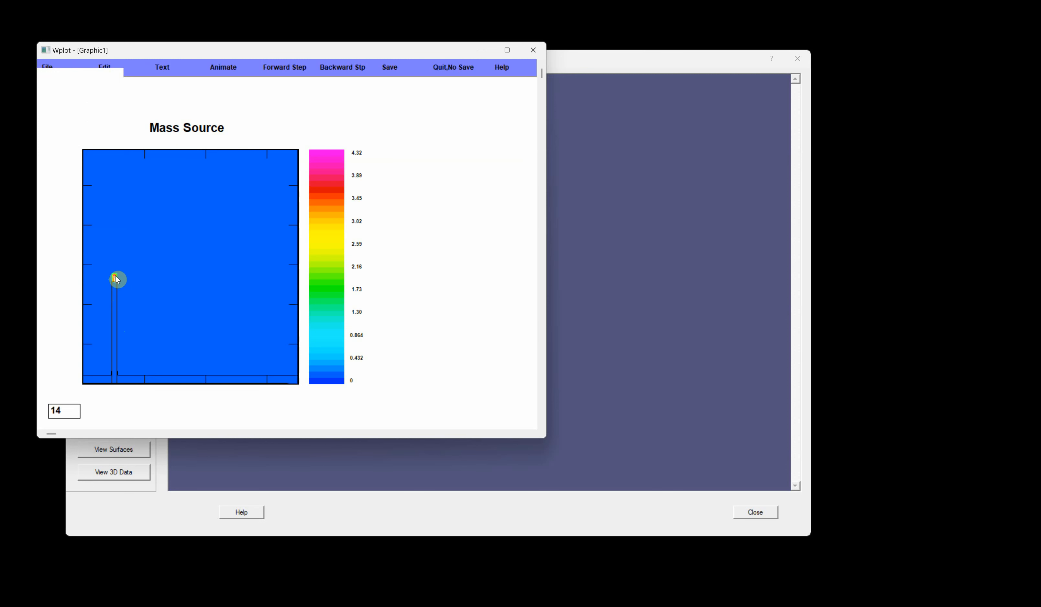
- Switch the yslice.lim plot to Gas Temperature, then quit XPlot without saving
{"action": "left_click", "coordinate": [156, 289]}
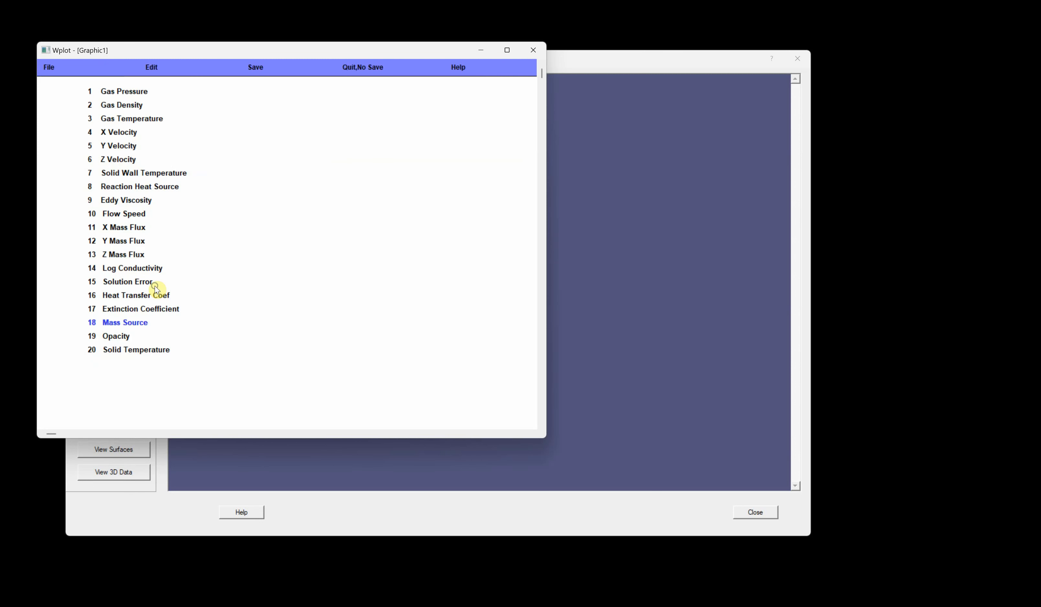
{"action": "left_click", "coordinate": [131, 121]}
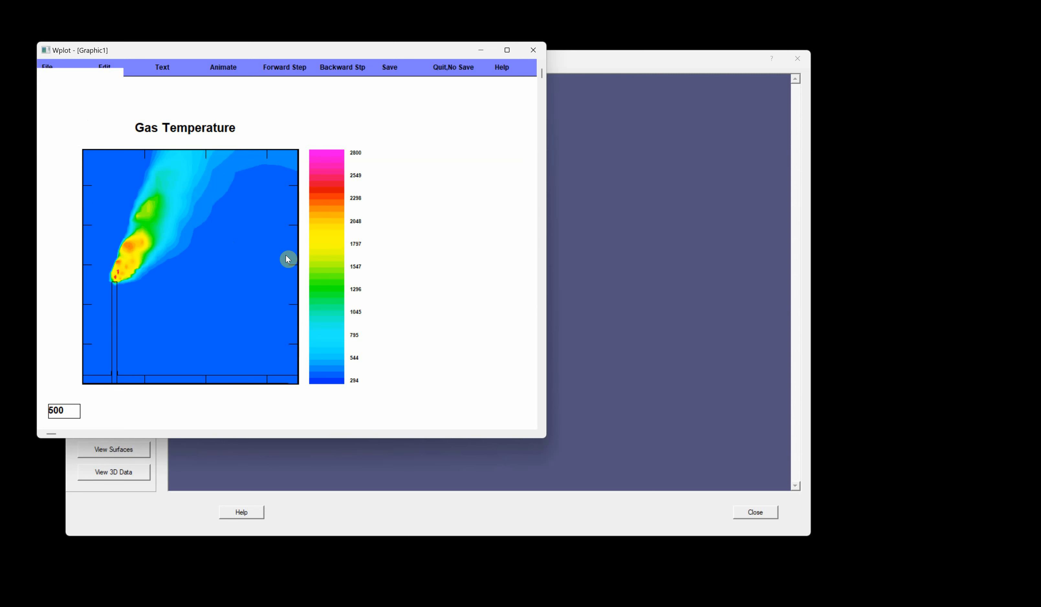
{"action": "left_click", "coordinate": [438, 70]}
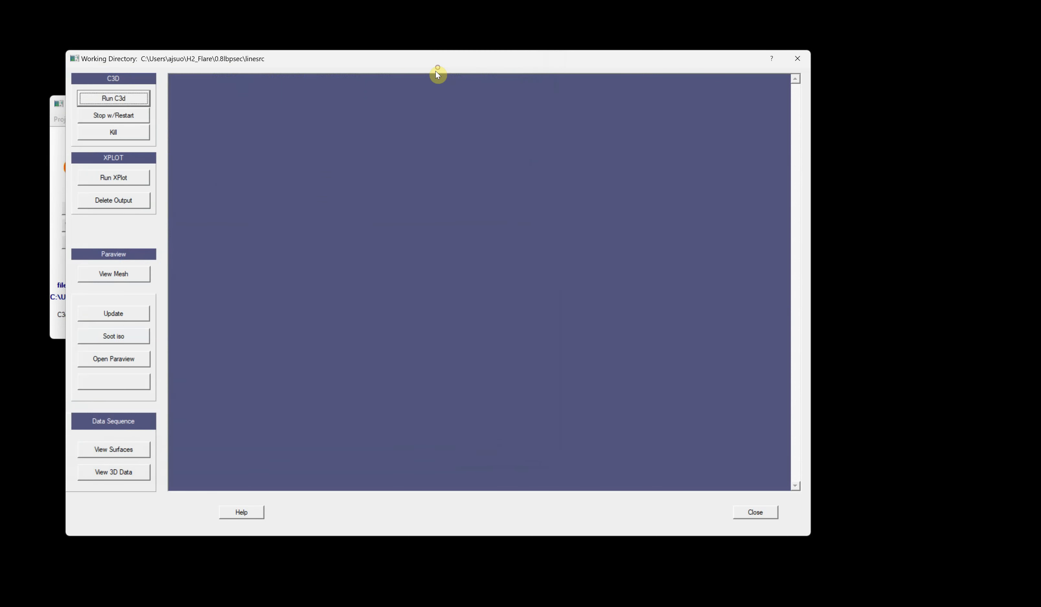
- Reopen XPlot and plot the Radiation Monitor from RadMonitor.lim
{"action": "left_click", "coordinate": [118, 177]}
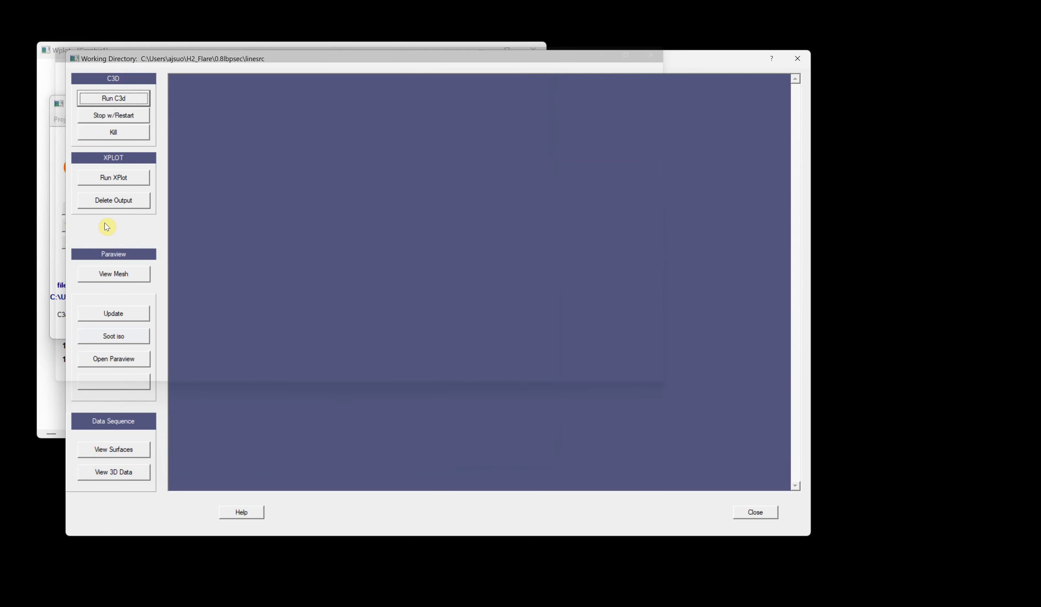
{"action": "left_click", "coordinate": [49, 377]}
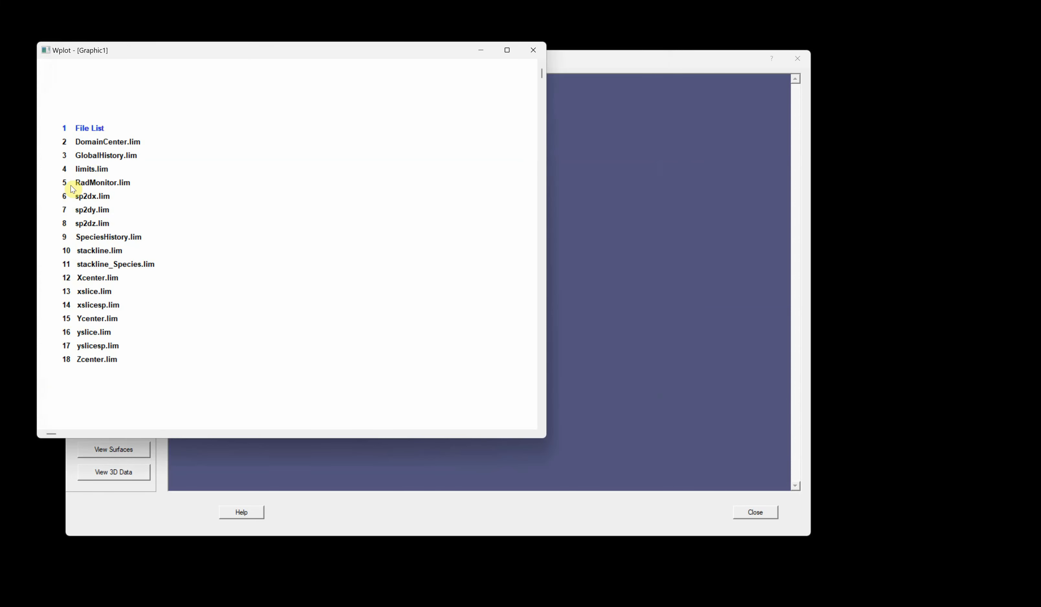
{"action": "left_click", "coordinate": [91, 169]}
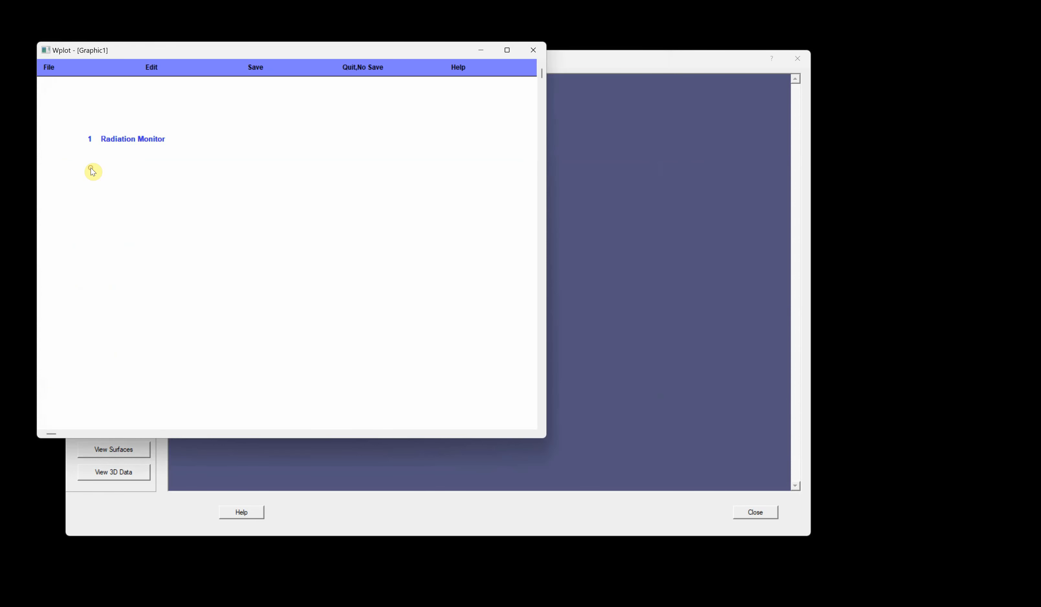
{"action": "left_click", "coordinate": [121, 140]}
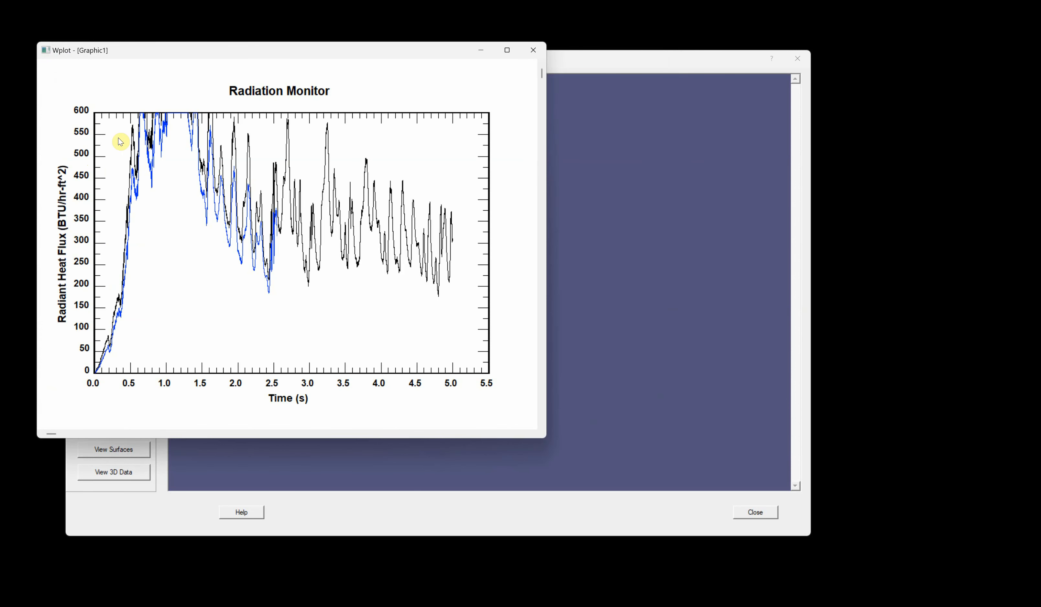